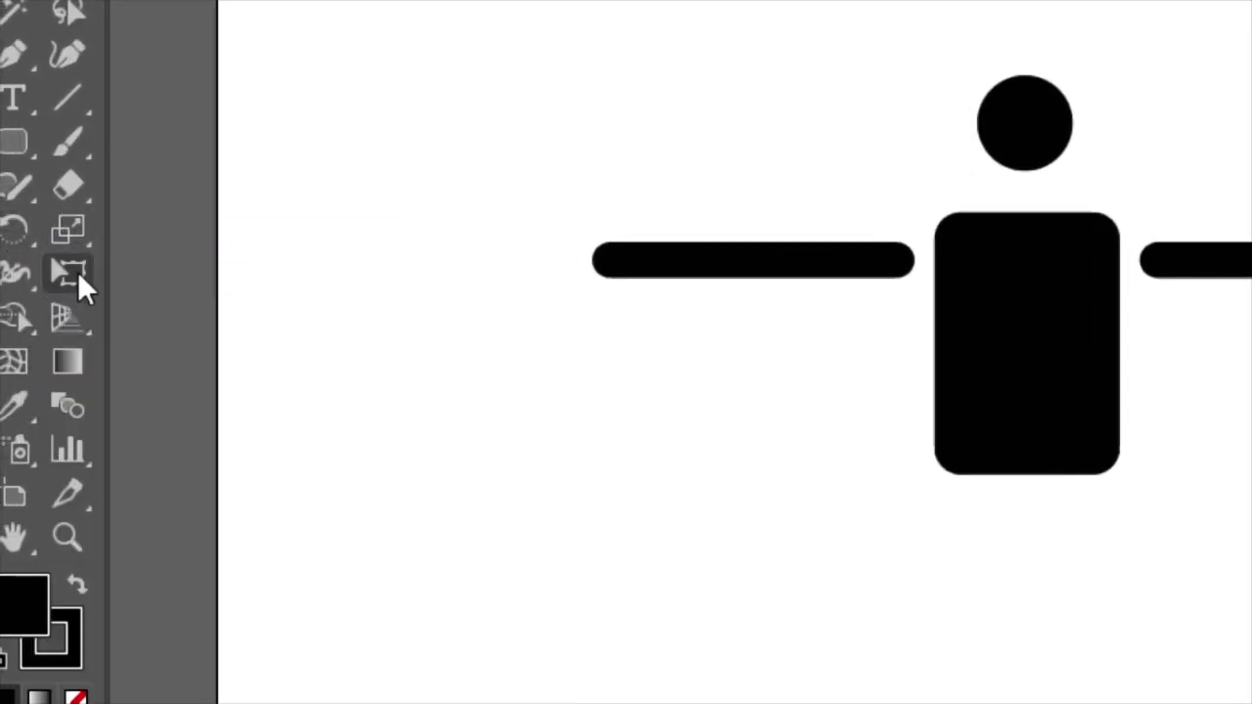
- Reveal Puppet Warp in the Free Transform flyout, then return to the Selection tool
left_click(90, 288)
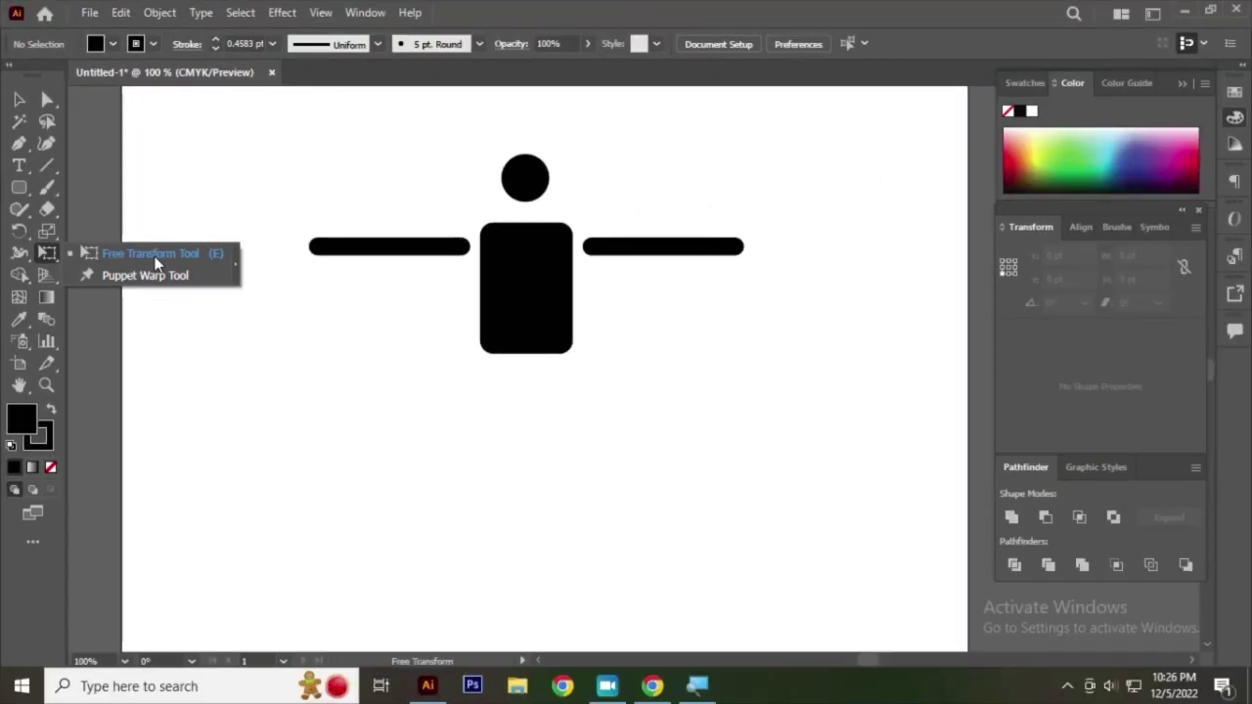
key("v")
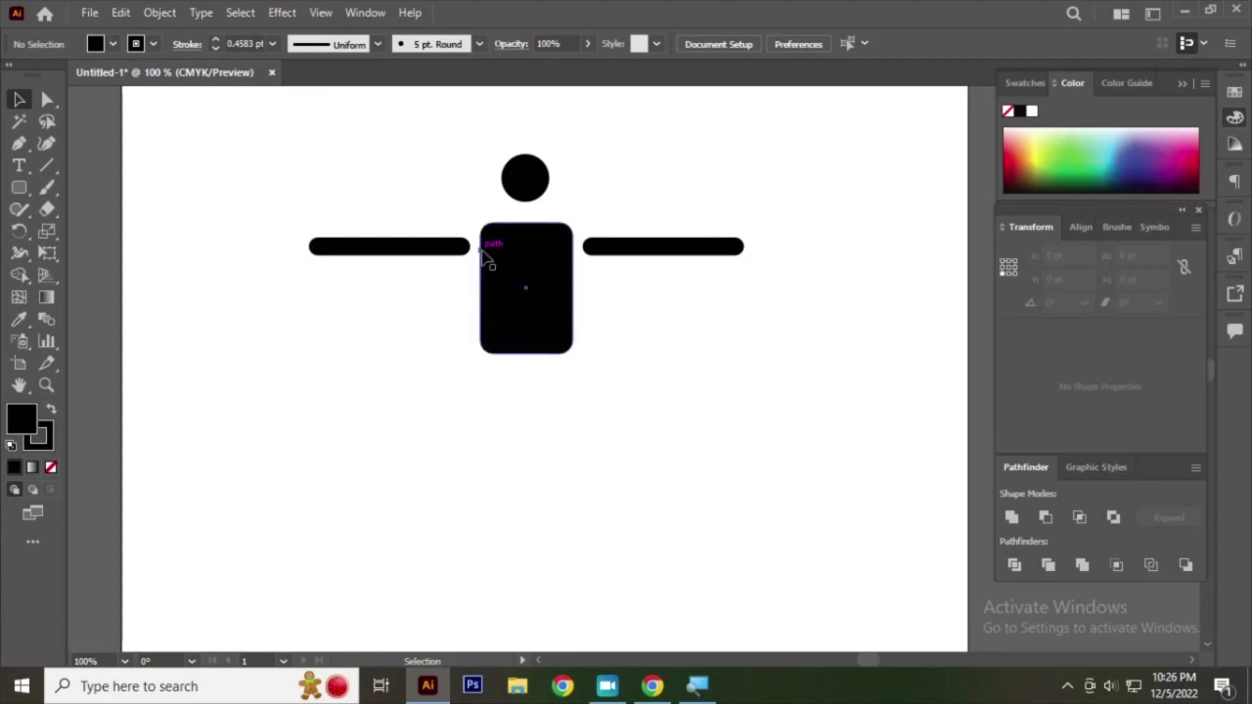
scroll(517, 308, "up", 1)
scroll(538, 294, "down", 1)
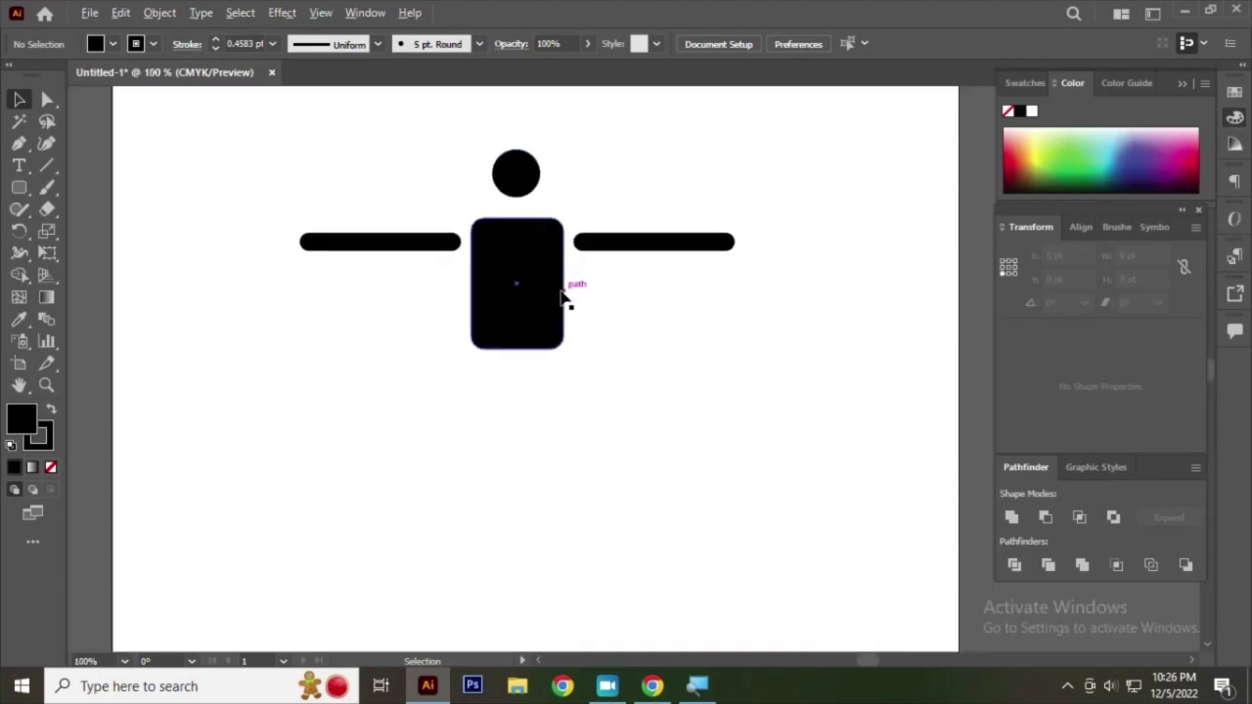
- Draw a tall rounded-rectangle leg under the body and Alt+Shift-drag a copy to its right
left_click(18, 187)
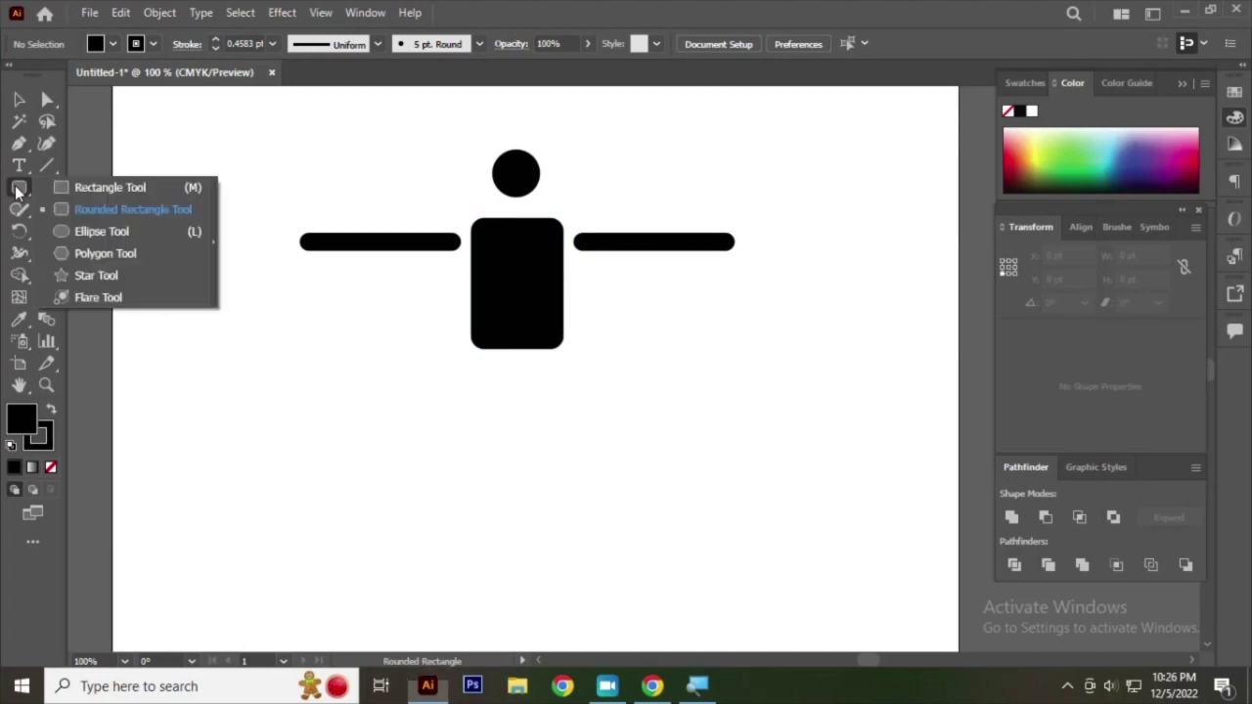
left_click(84, 209)
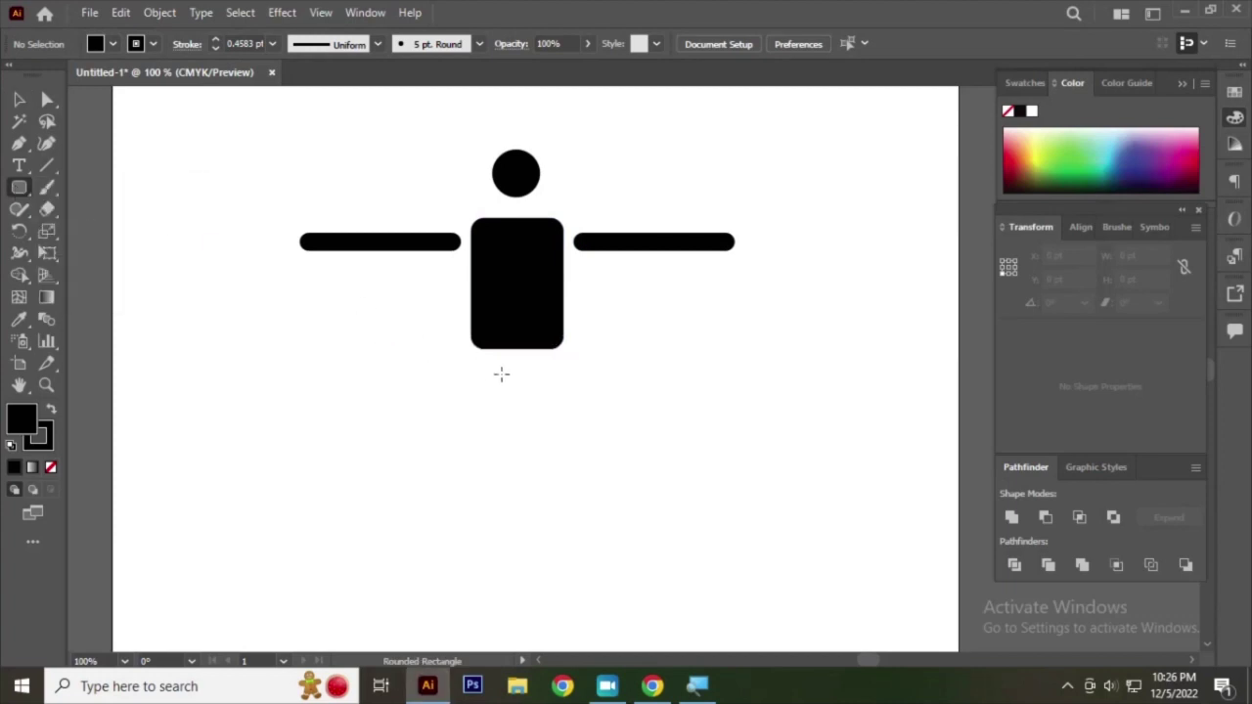
left_click_drag(478, 373, 512, 499)
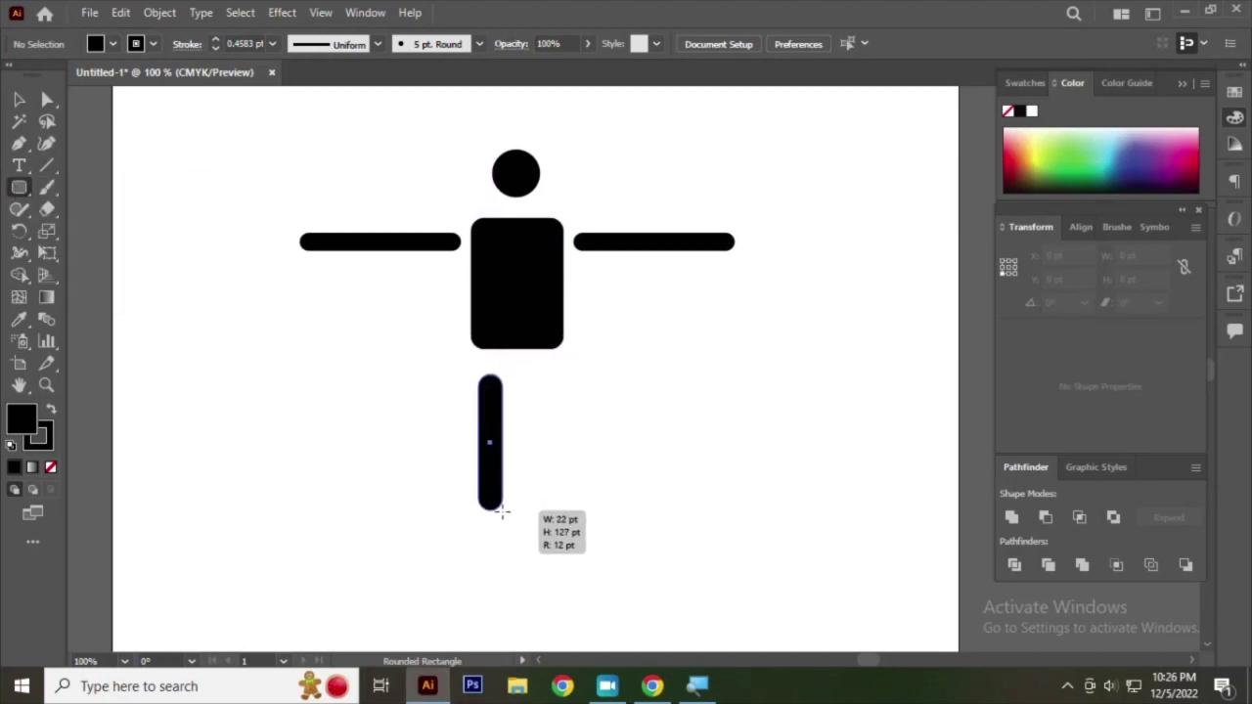
left_click(20, 100)
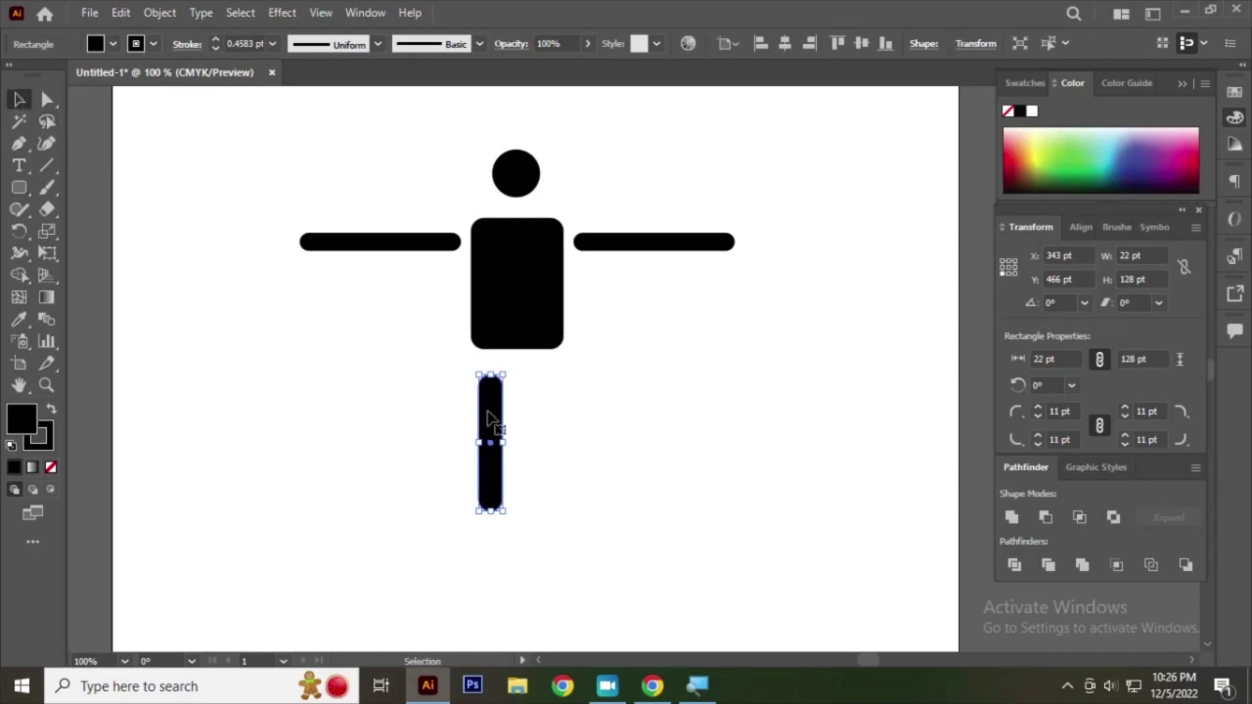
left_click_drag(491, 418, 546, 419)
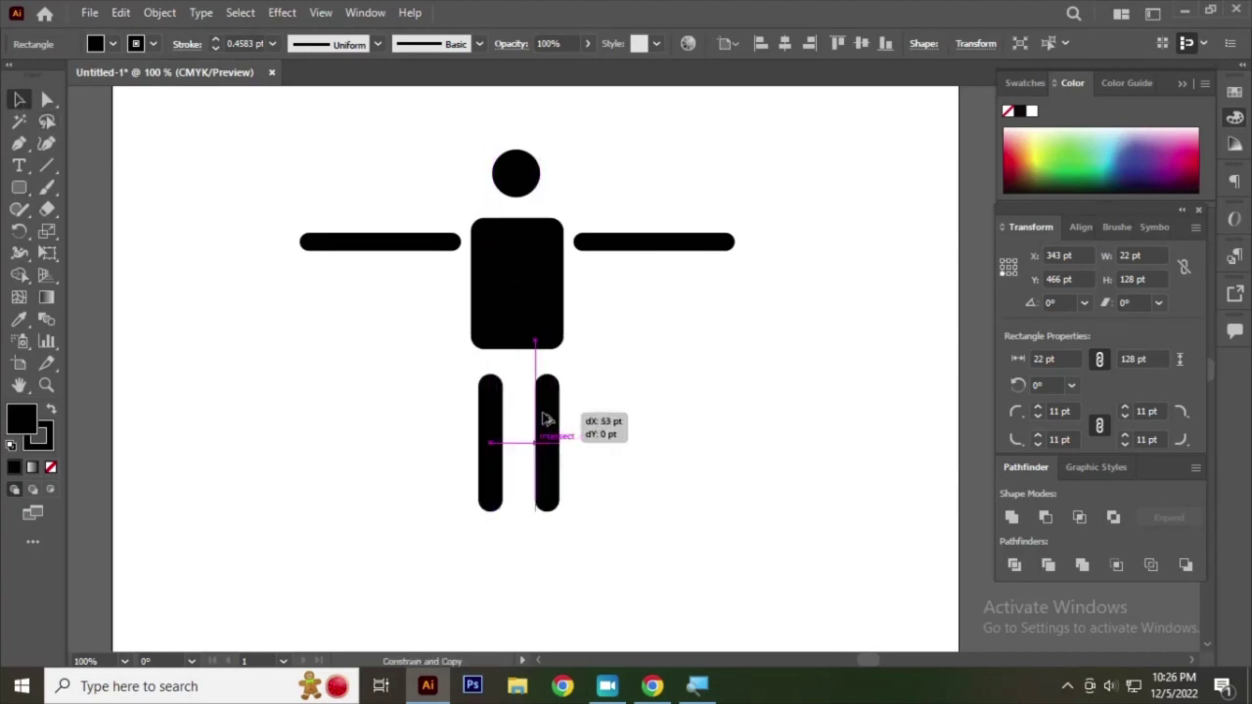
left_click(655, 348)
scroll(588, 313, "down", 1)
scroll(535, 460, "up", 5)
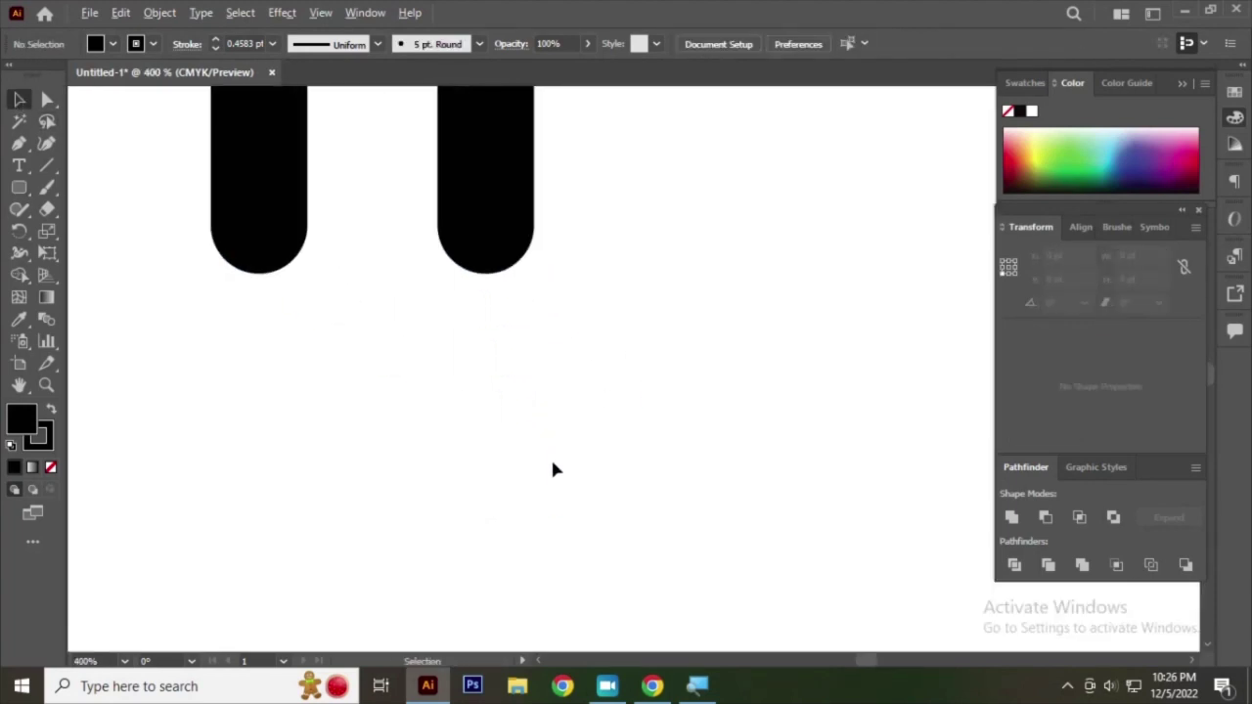
scroll(553, 470, "down", 2)
scroll(447, 401, "up", 2)
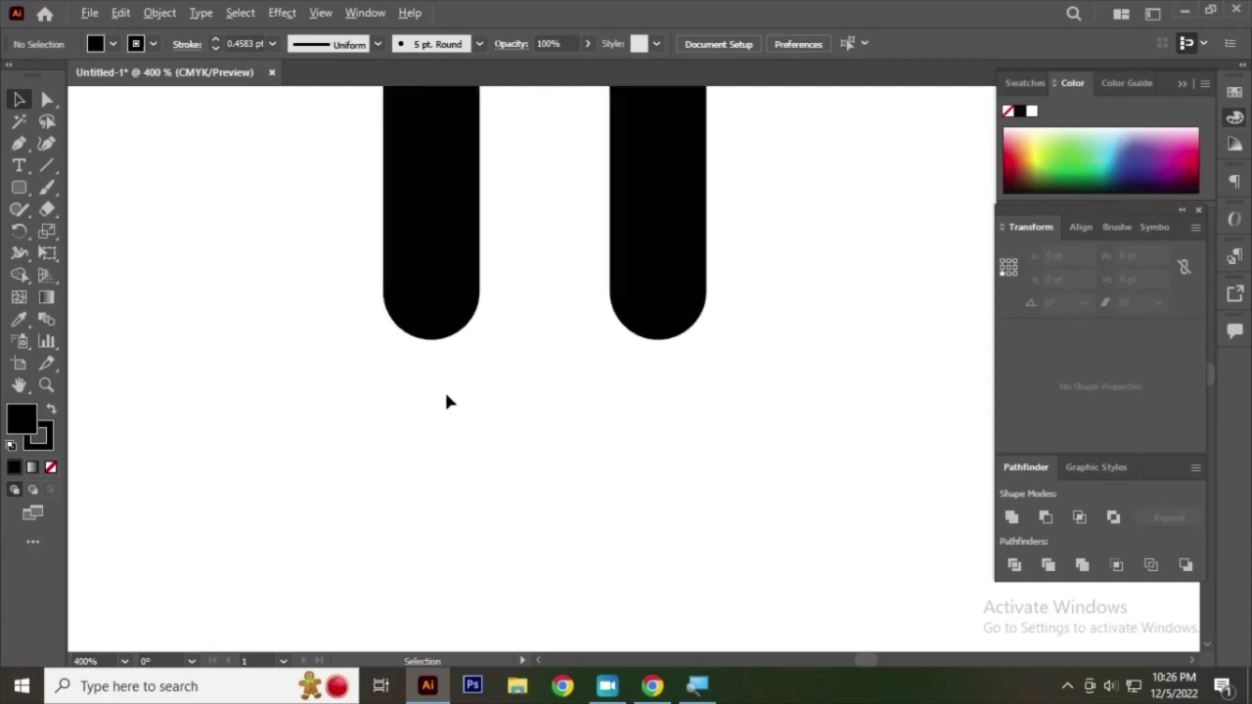
- Draw a small rounded foot, tilt it clockwise, and copy it onto the right leg
left_click(18, 187)
left_click_drag(396, 304, 549, 393)
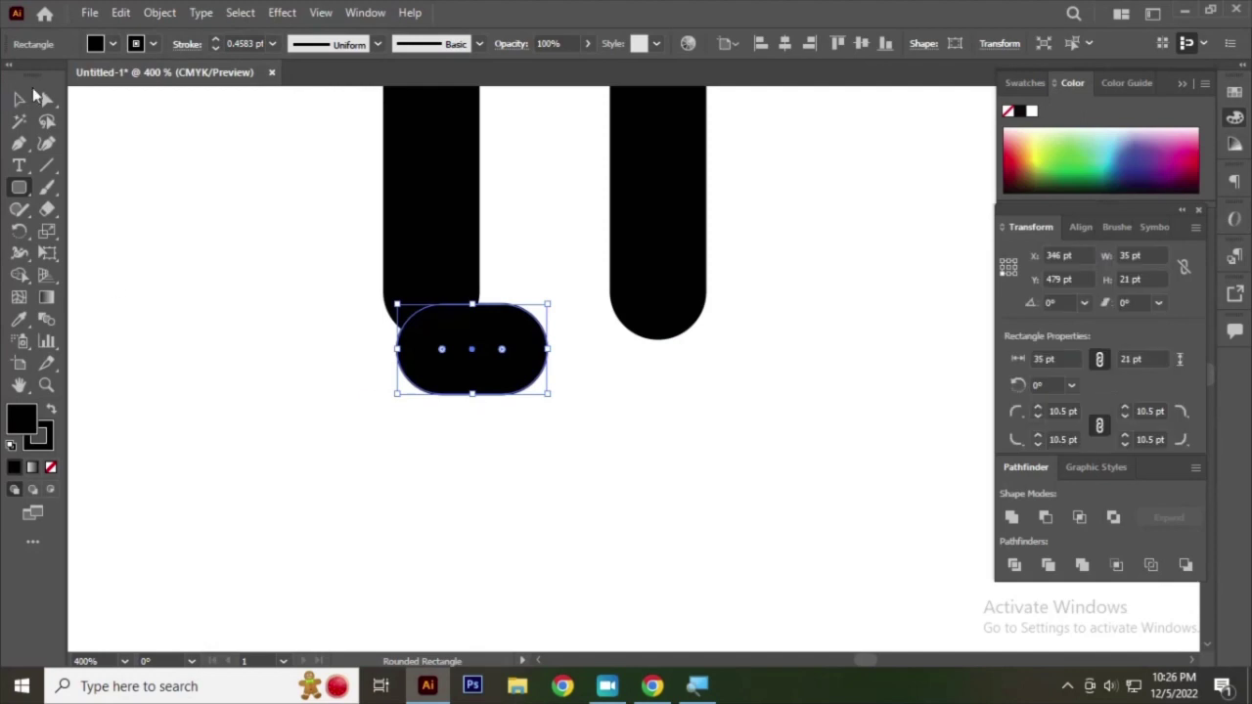
key("v")
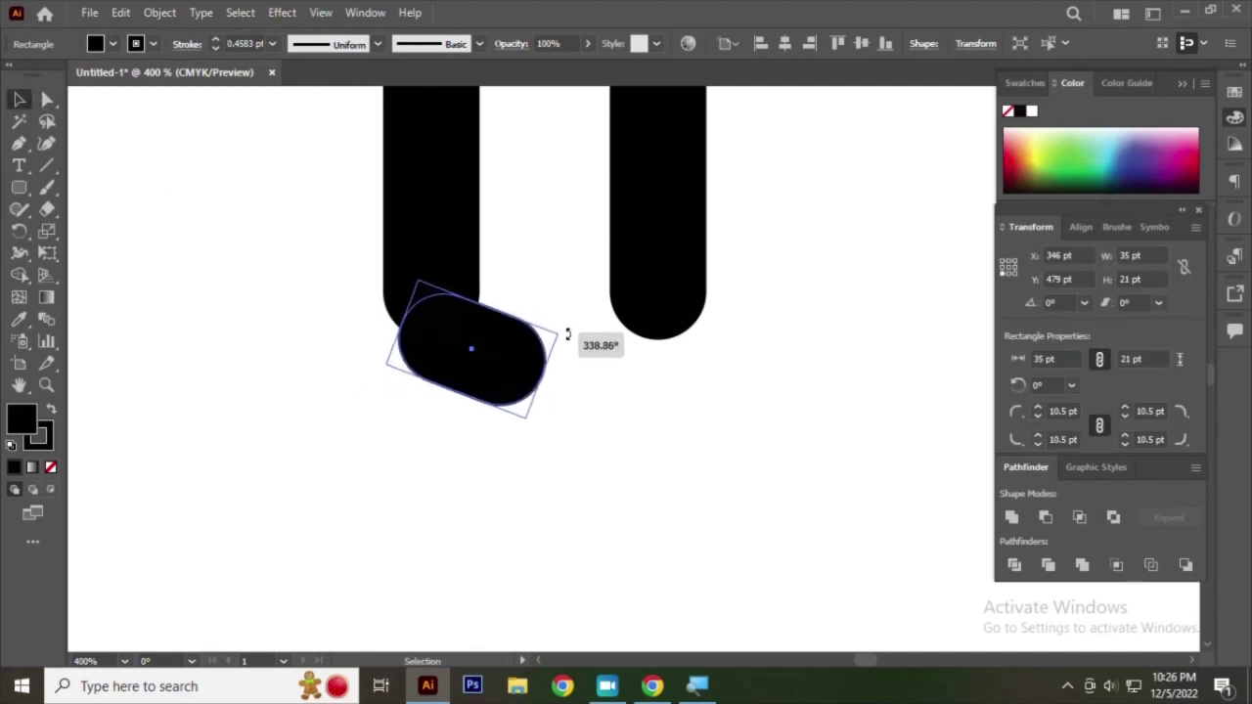
left_click_drag(553, 298, 568, 336)
left_click(514, 298)
left_click_drag(492, 364, 713, 364)
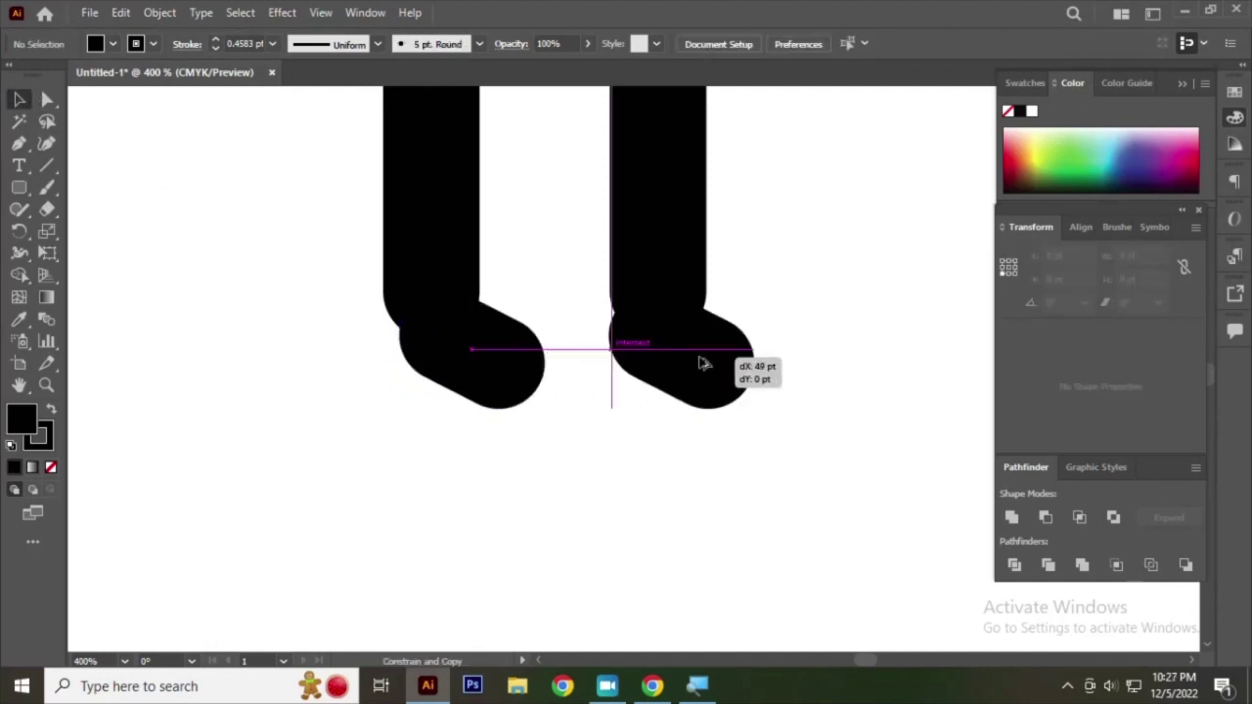
- Stretch both legs taller by dragging their top edge up toward the body
left_click(800, 249)
scroll(551, 419, "down", 5)
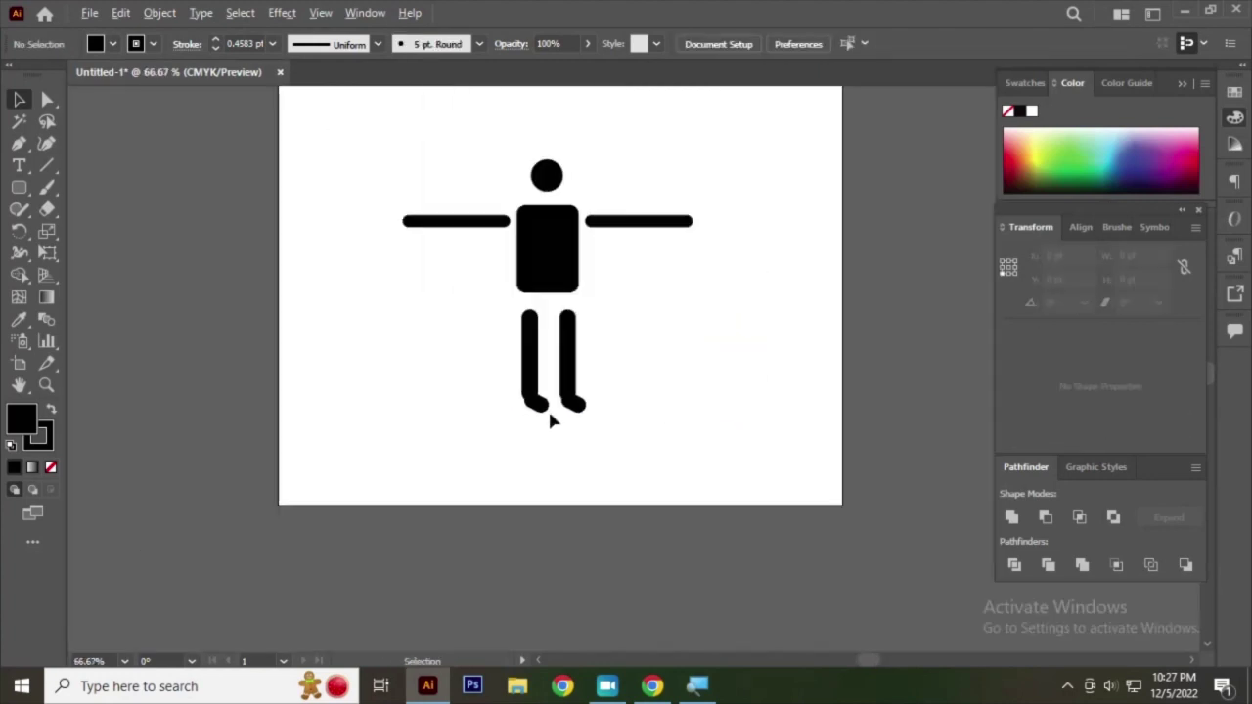
scroll(595, 391, "up", 5)
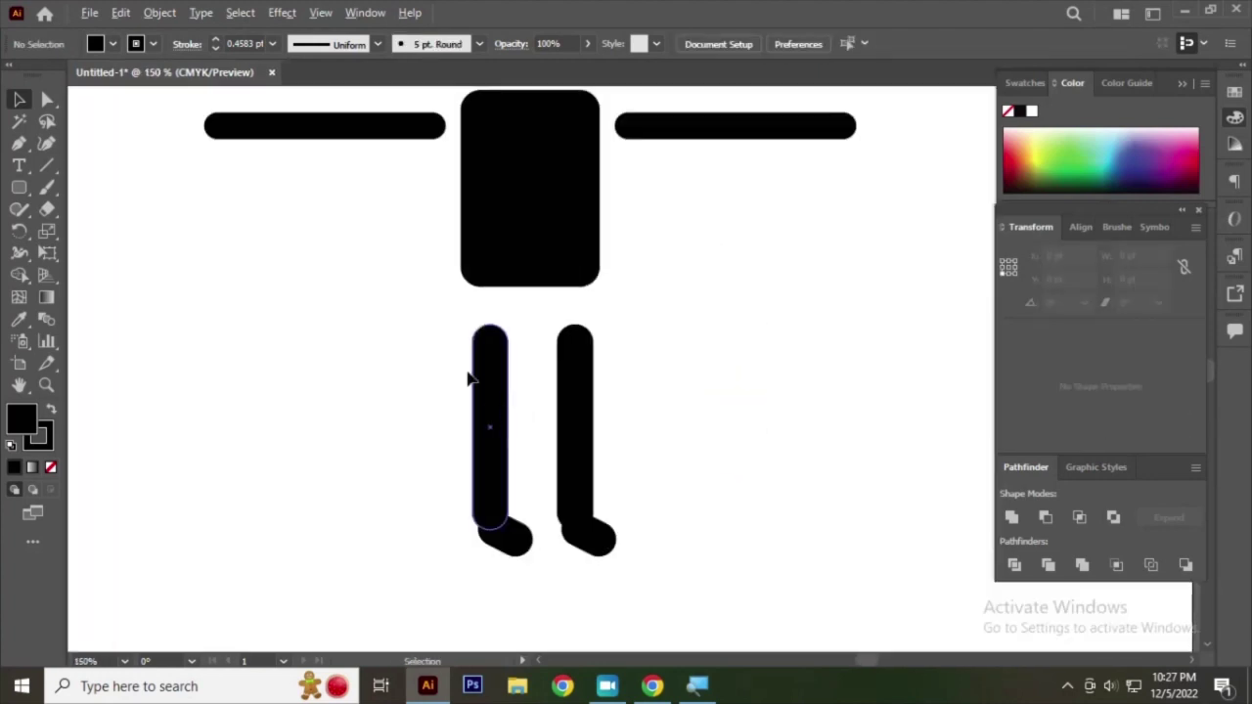
left_click_drag(469, 378, 676, 402)
scroll(587, 372, "up", 3)
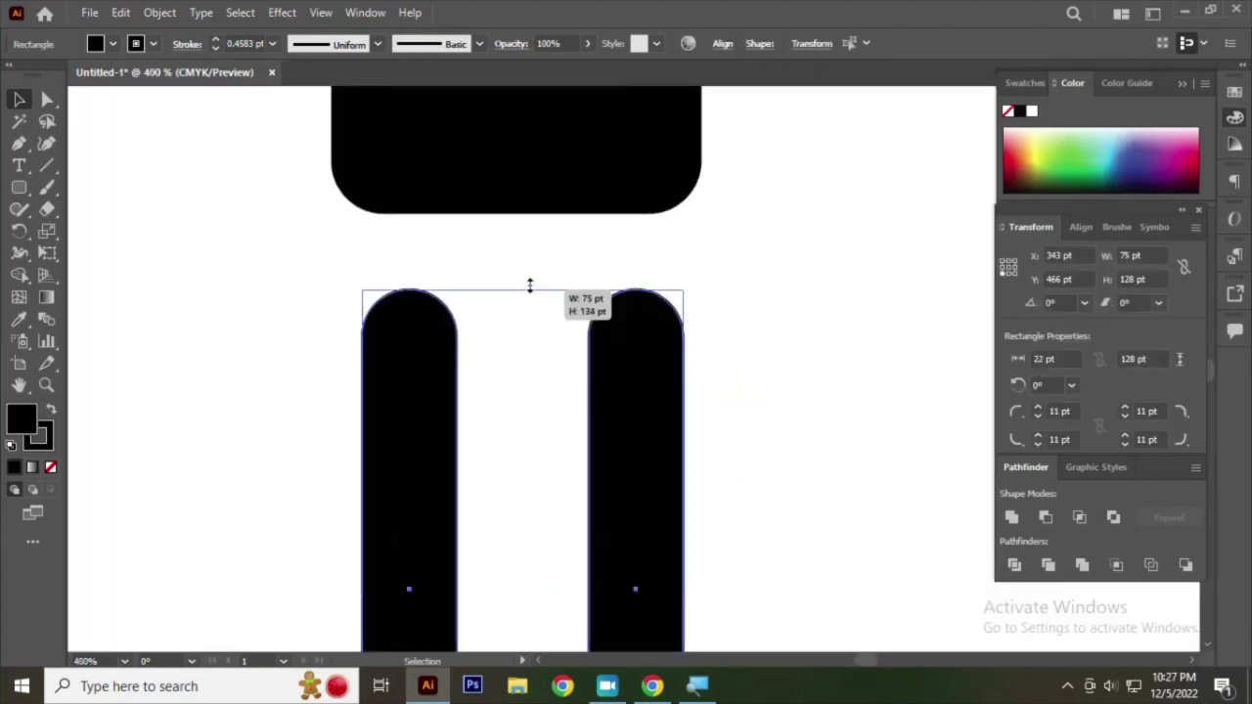
left_click_drag(526, 315, 531, 240)
key("ctrl+0")
left_click(700, 347)
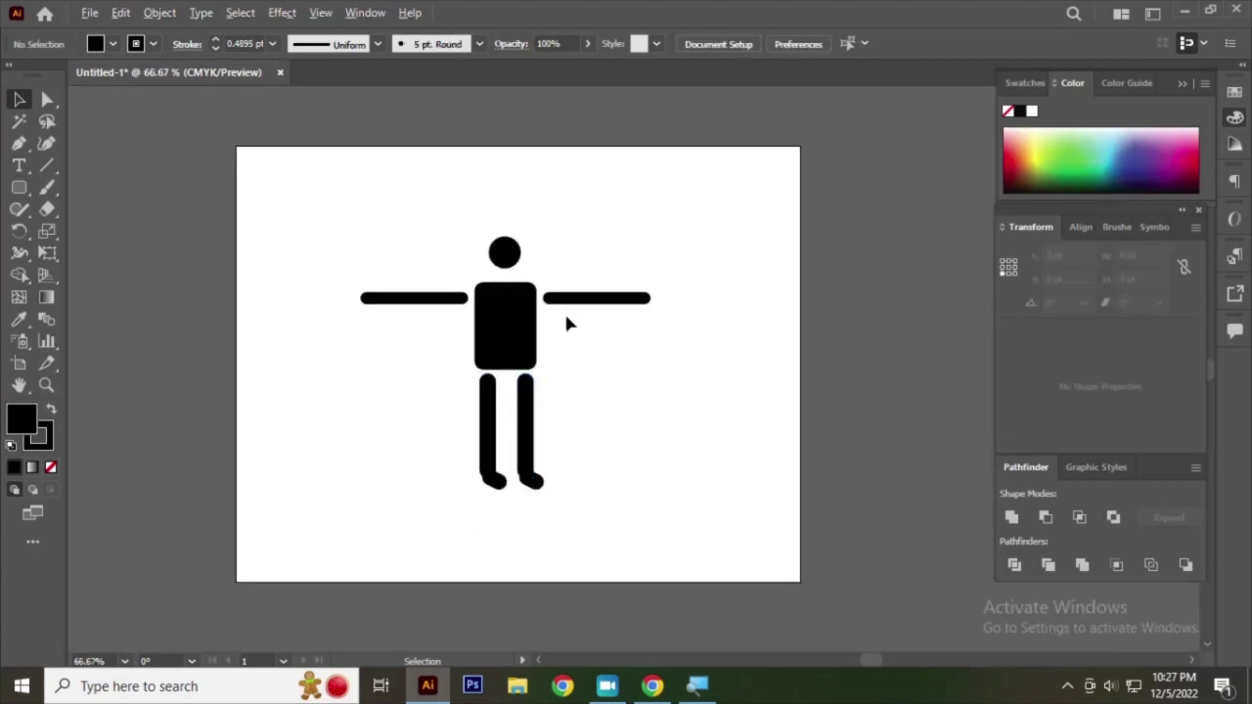
scroll(568, 321, "up", 1)
scroll(590, 330, "down", 2)
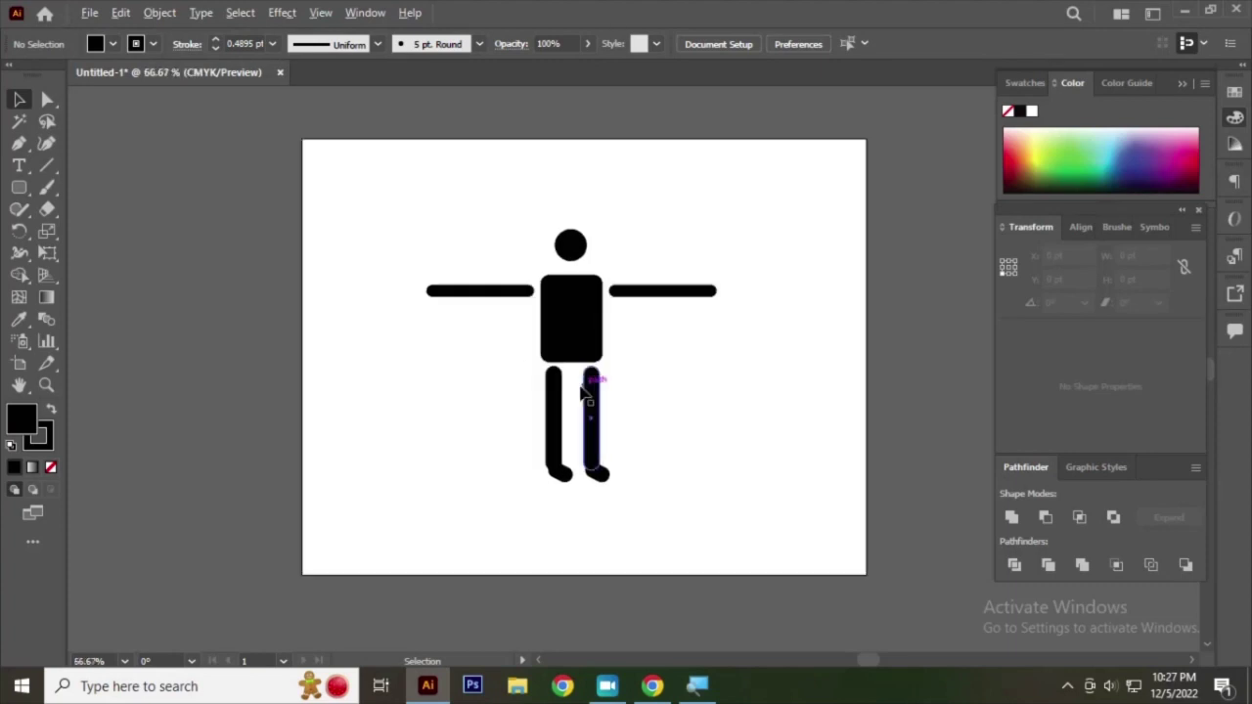
scroll(582, 390, "up", 1)
- Scale the figure down slightly, duplicate it to the right, and shift the original left
left_click_drag(417, 196, 721, 494)
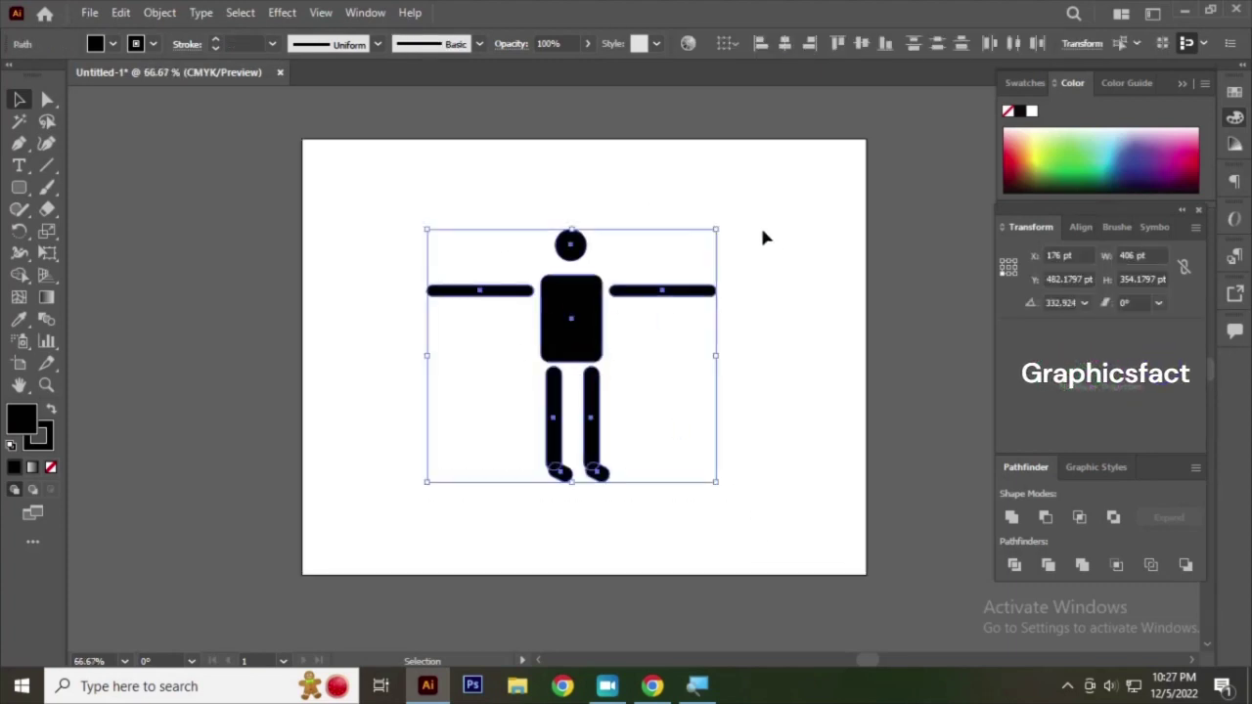
left_click_drag(720, 229, 699, 247)
left_click_drag(570, 330, 754, 334)
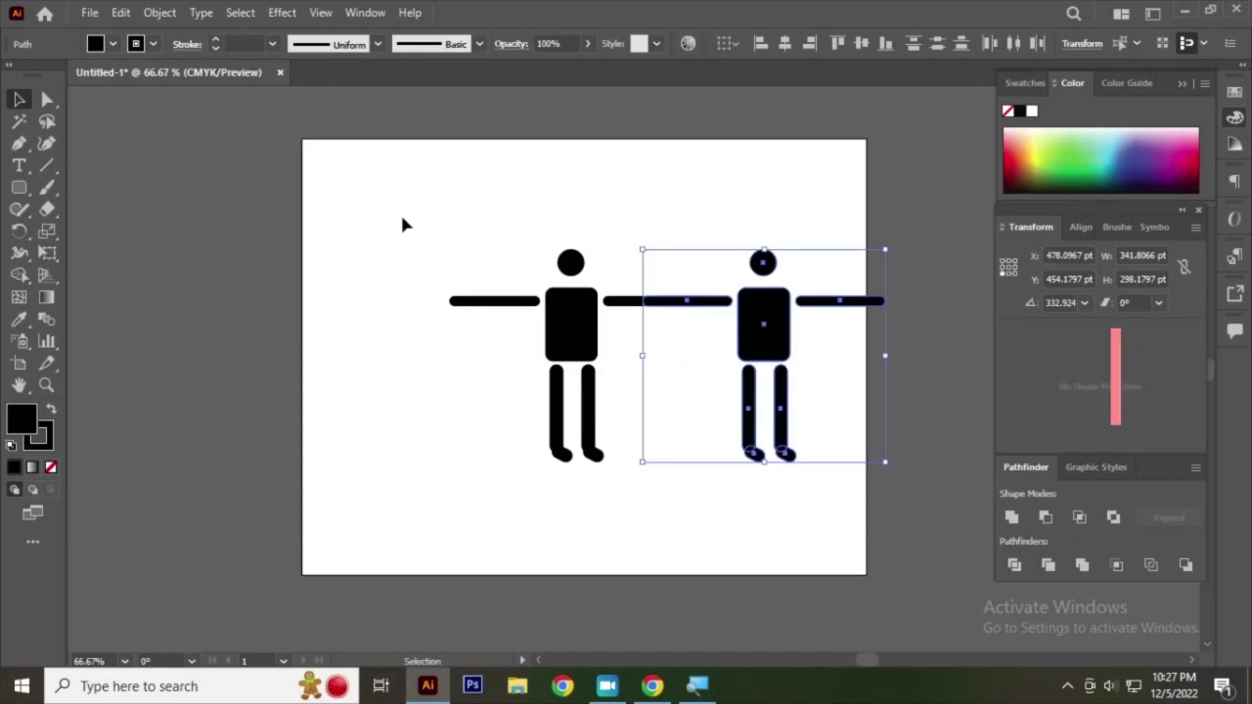
mouse_move(402, 217)
left_mouse_down()
mouse_move(520, 431)
mouse_move(623, 512)
left_mouse_up()
left_click_drag(570, 339, 448, 332)
key("ctrl+z")
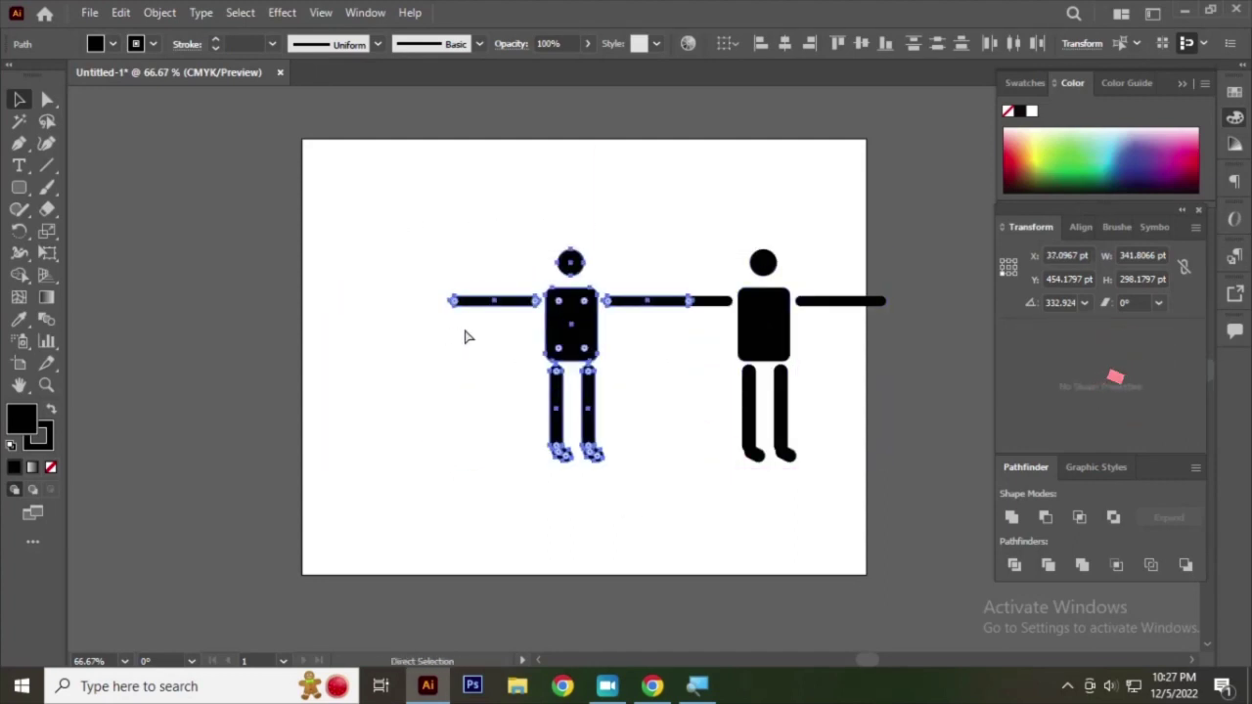
left_click_drag(565, 333, 442, 333)
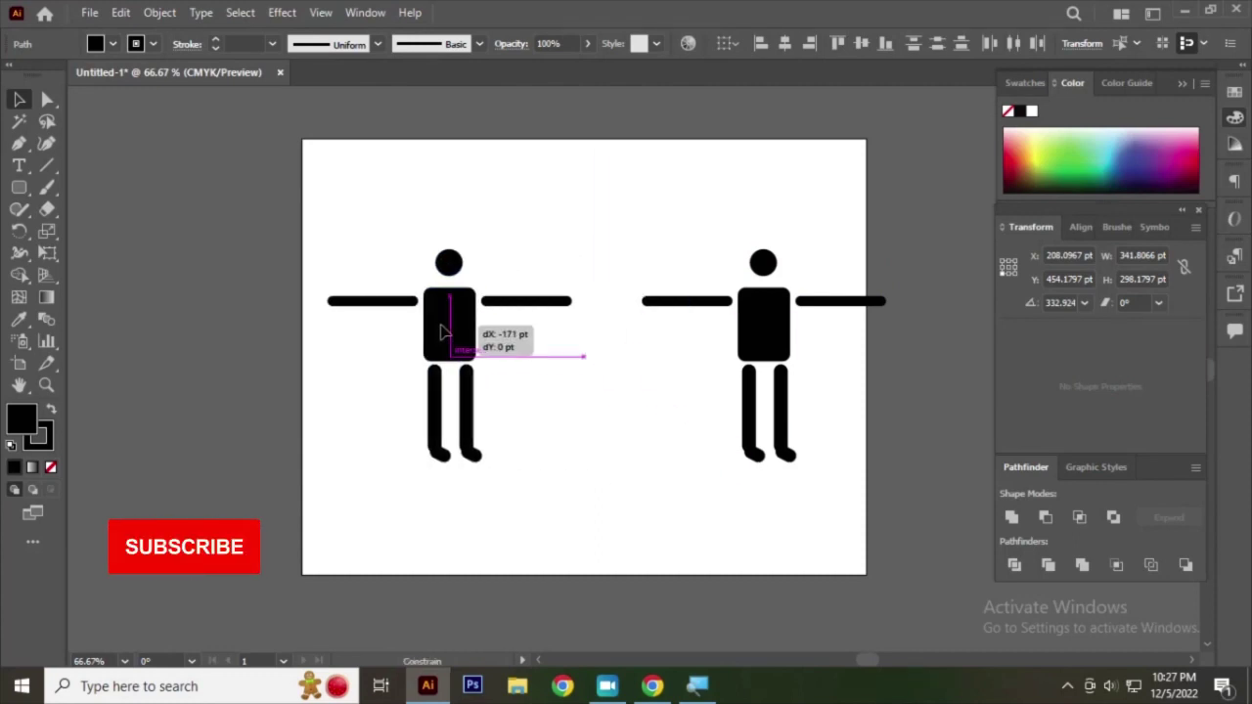
left_click(513, 164)
scroll(346, 309, "up", 1)
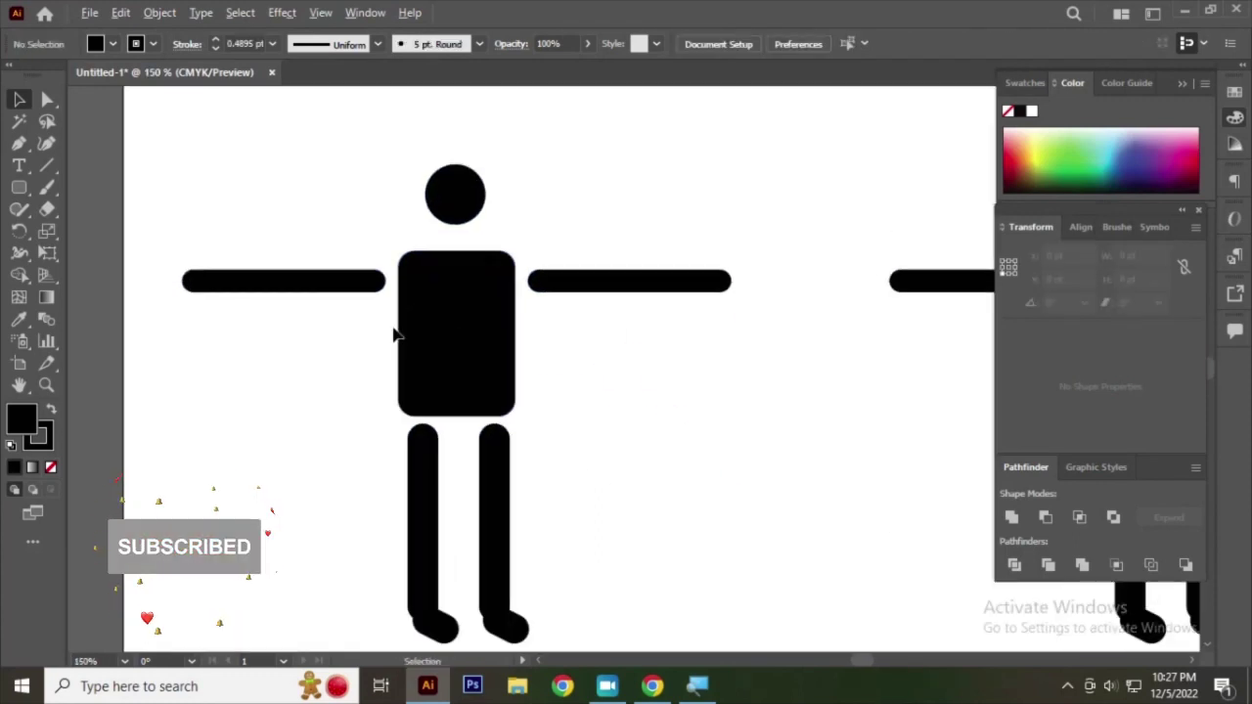
scroll(489, 299, "up", 1)
scroll(519, 279, "down", 2)
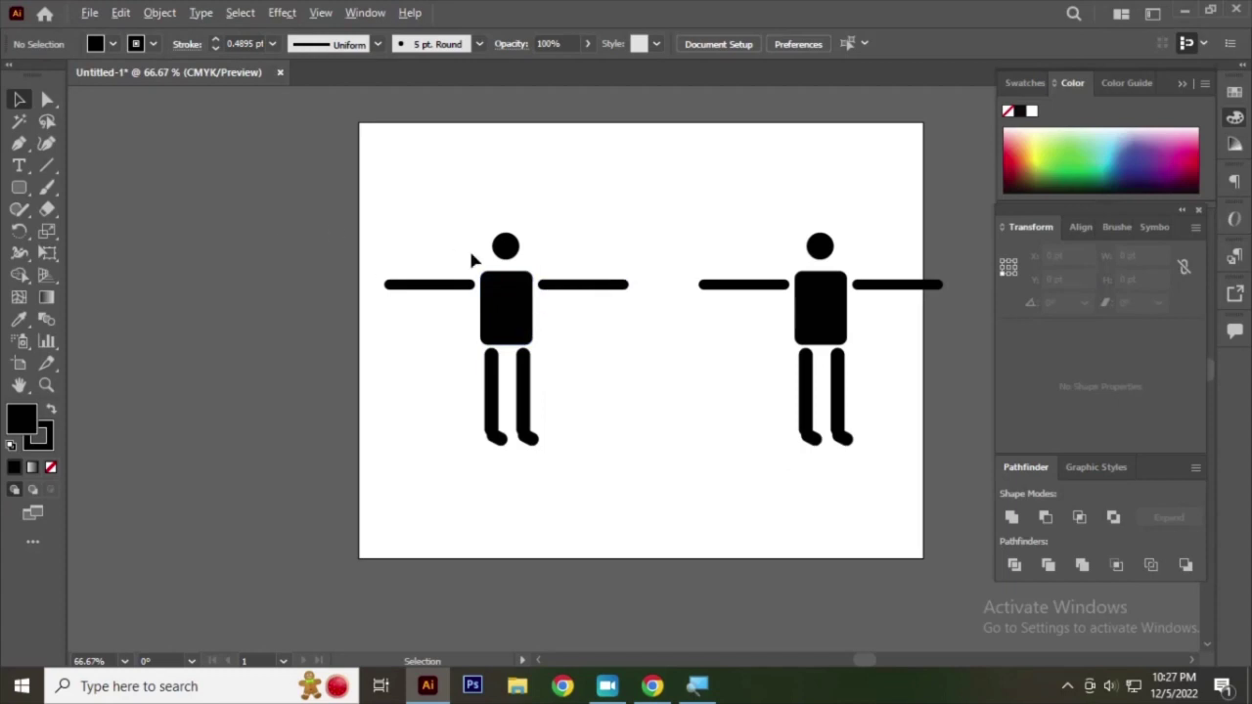
scroll(494, 259, "up", 2)
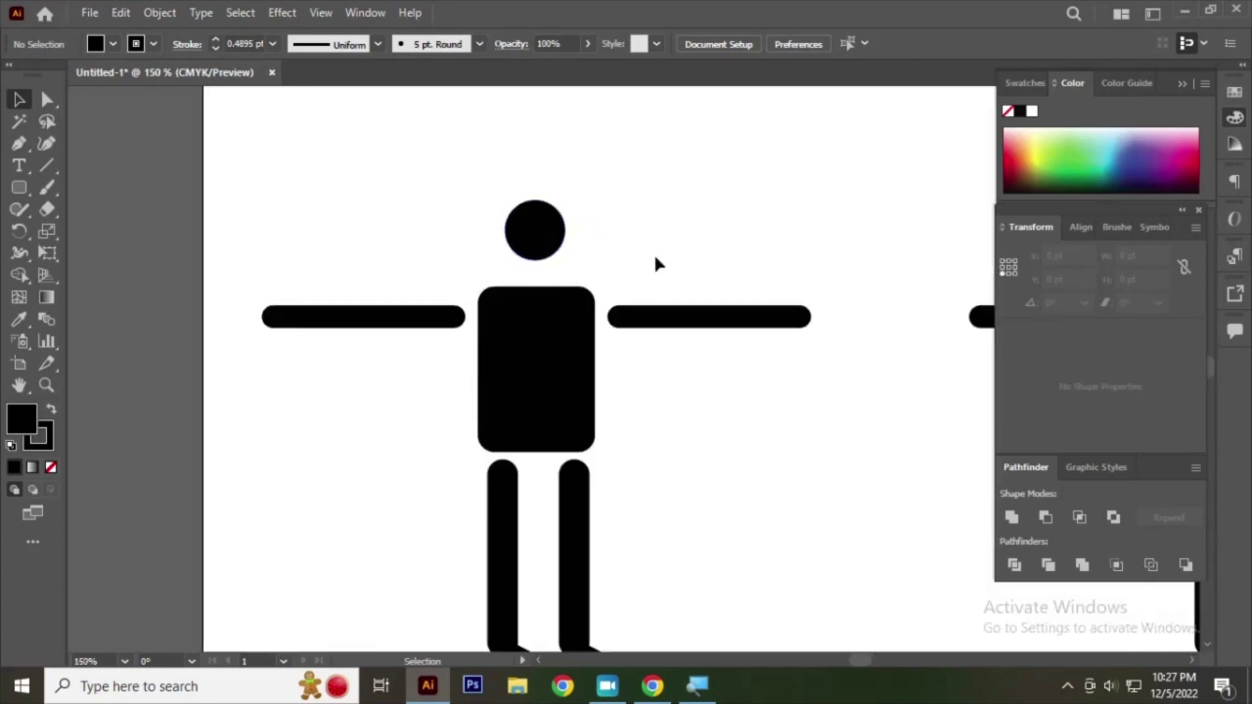
- Duplicate both stick figures to a spot above the artboard
left_click(51, 252)
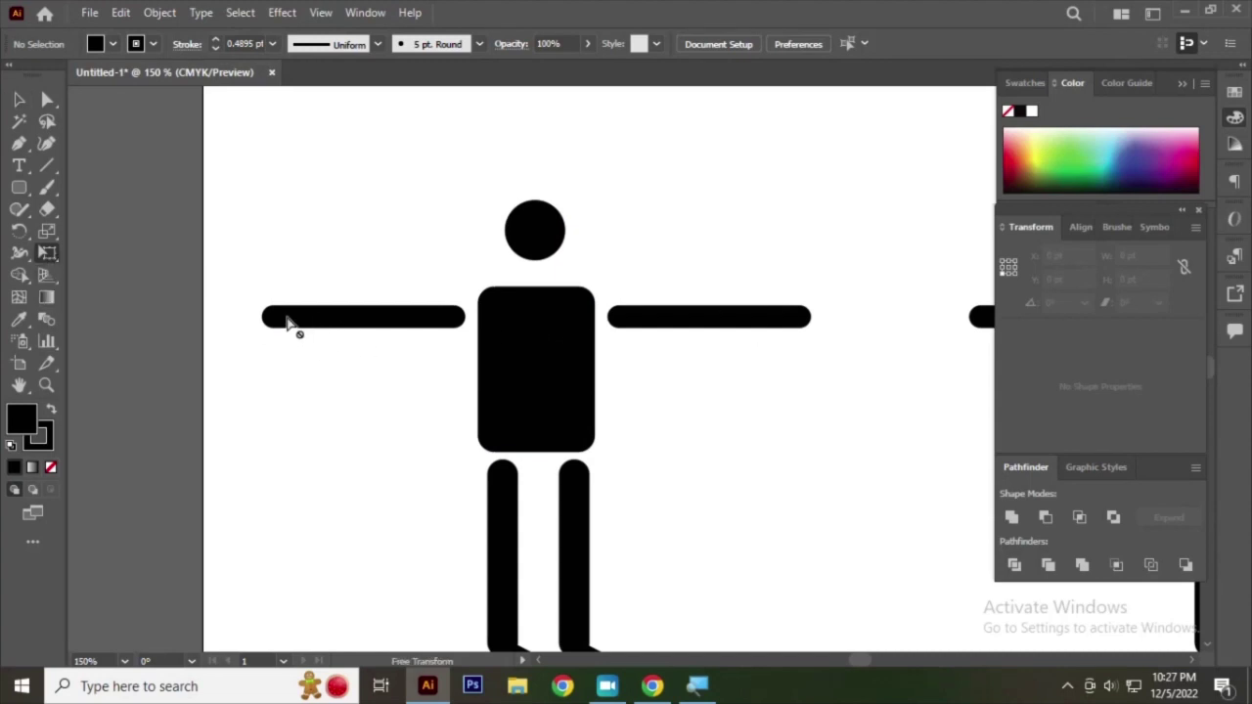
left_click(18, 99)
key("ctrl+0")
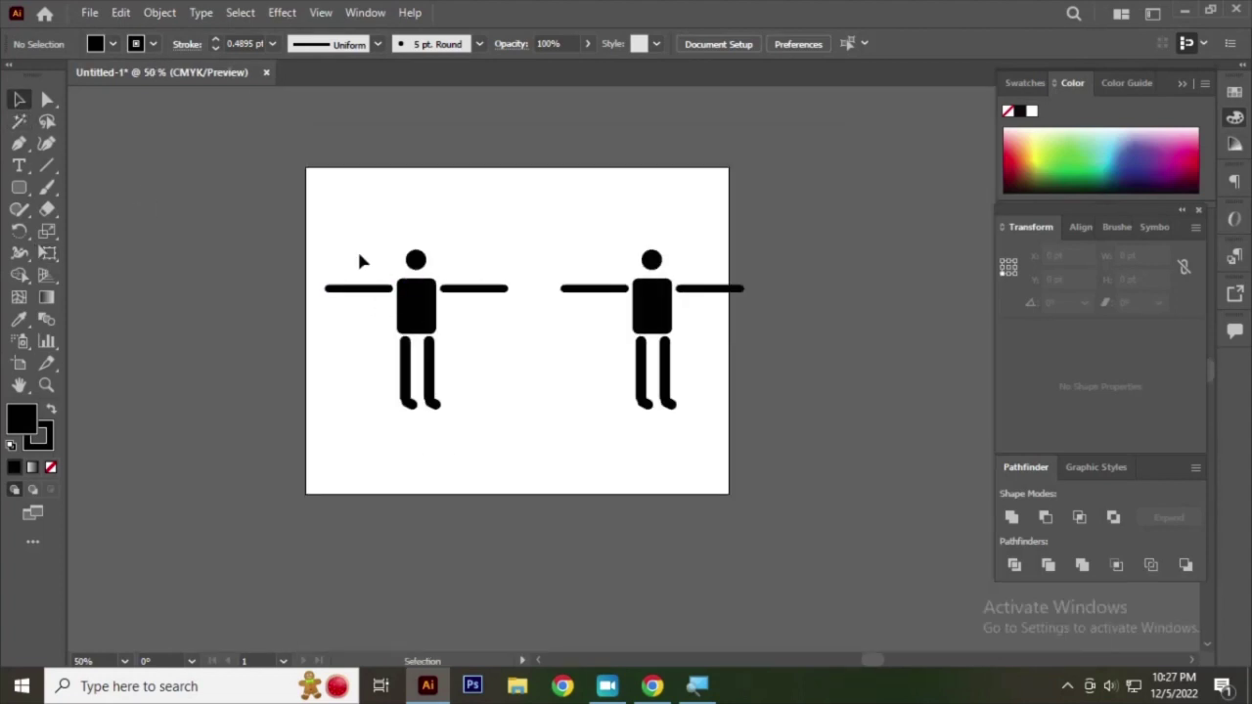
left_click_drag(345, 255, 785, 458)
key("ctrl+minus")
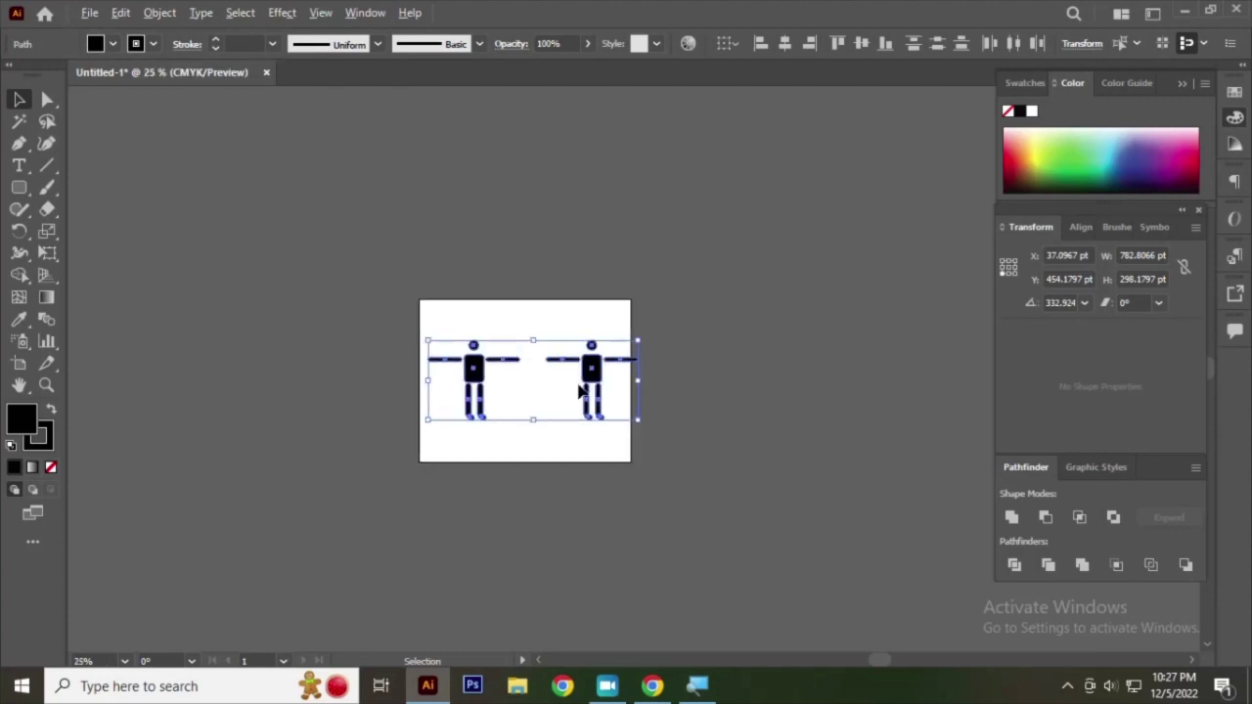
left_click_drag(592, 371, 597, 297)
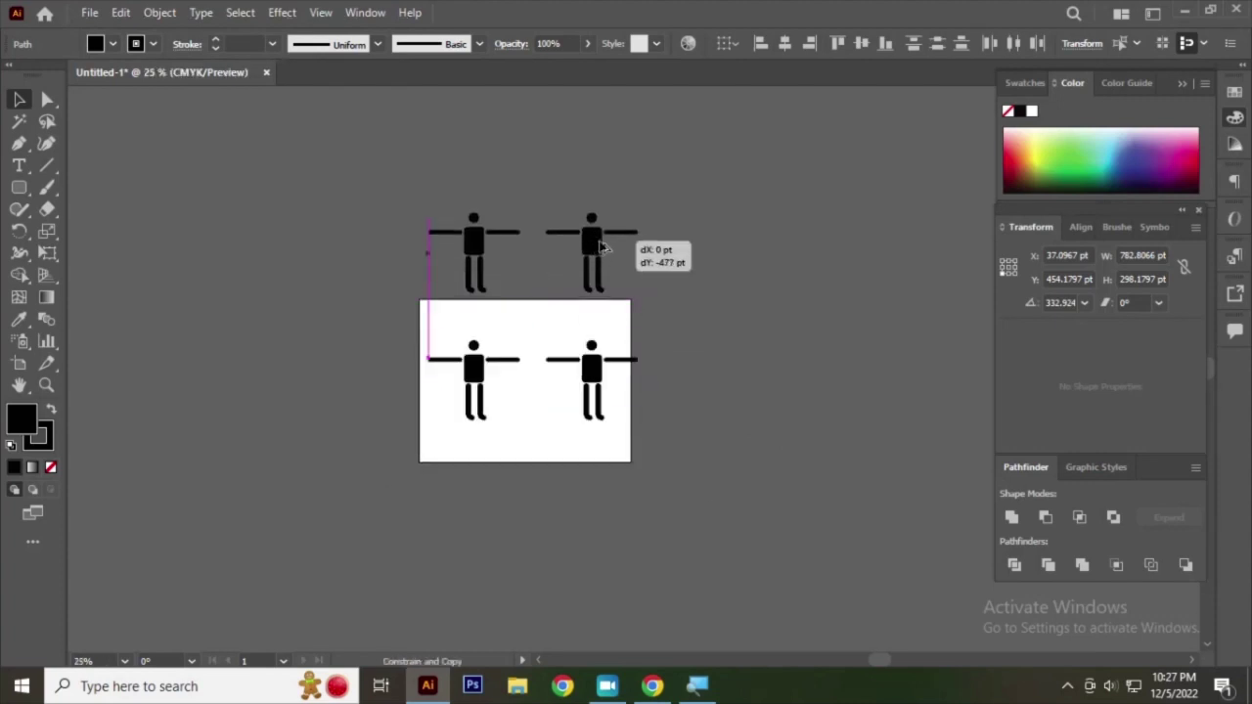
- Delete the two stick figures remaining on the artboard
scroll(582, 398, "up", 2, "alt")
left_click_drag(238, 262, 811, 498)
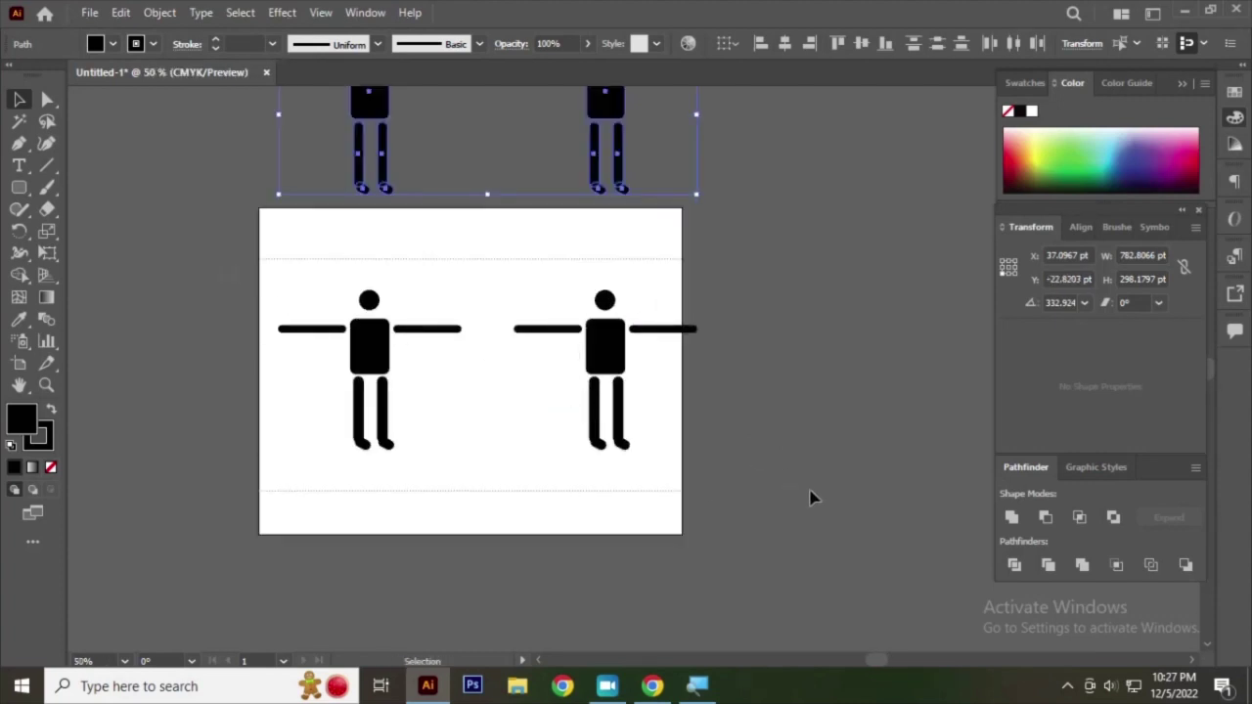
key("Delete")
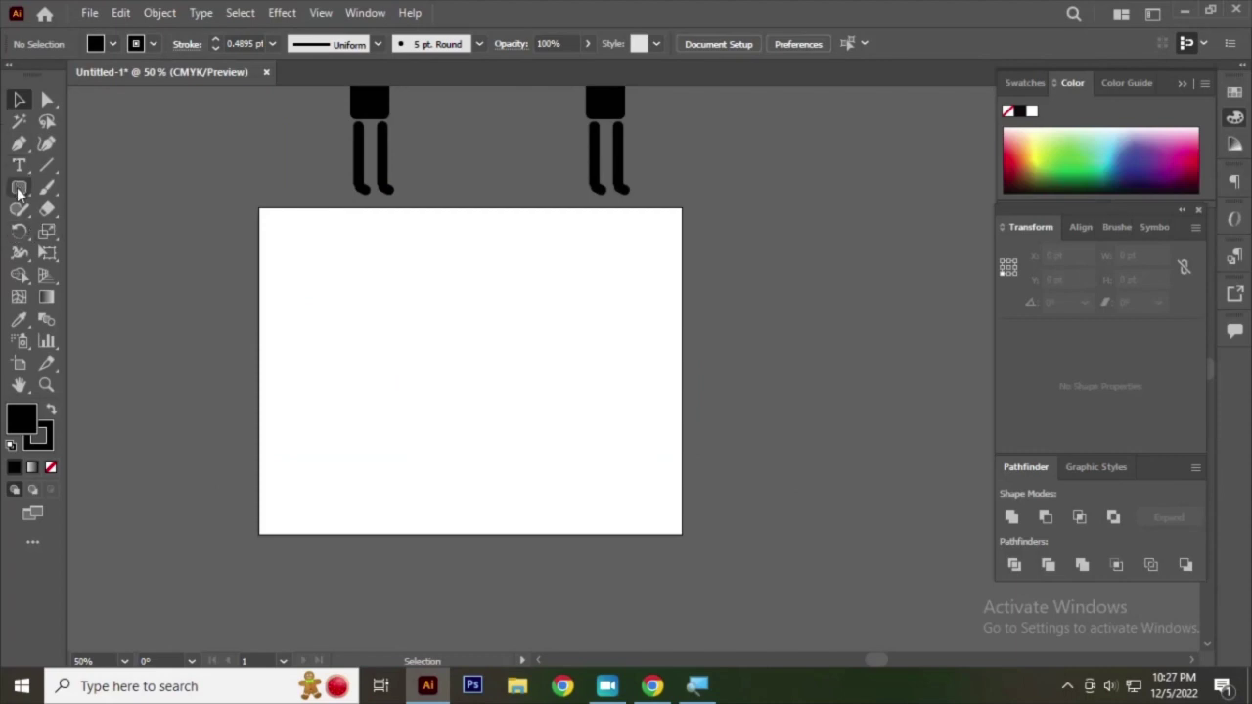
left_click(19, 187)
- Draw a rounded rectangle on the artboard and set its fill to None
mouse_move(350, 276)
left_mouse_down()
mouse_move(432, 382)
mouse_move(577, 460)
left_mouse_up()
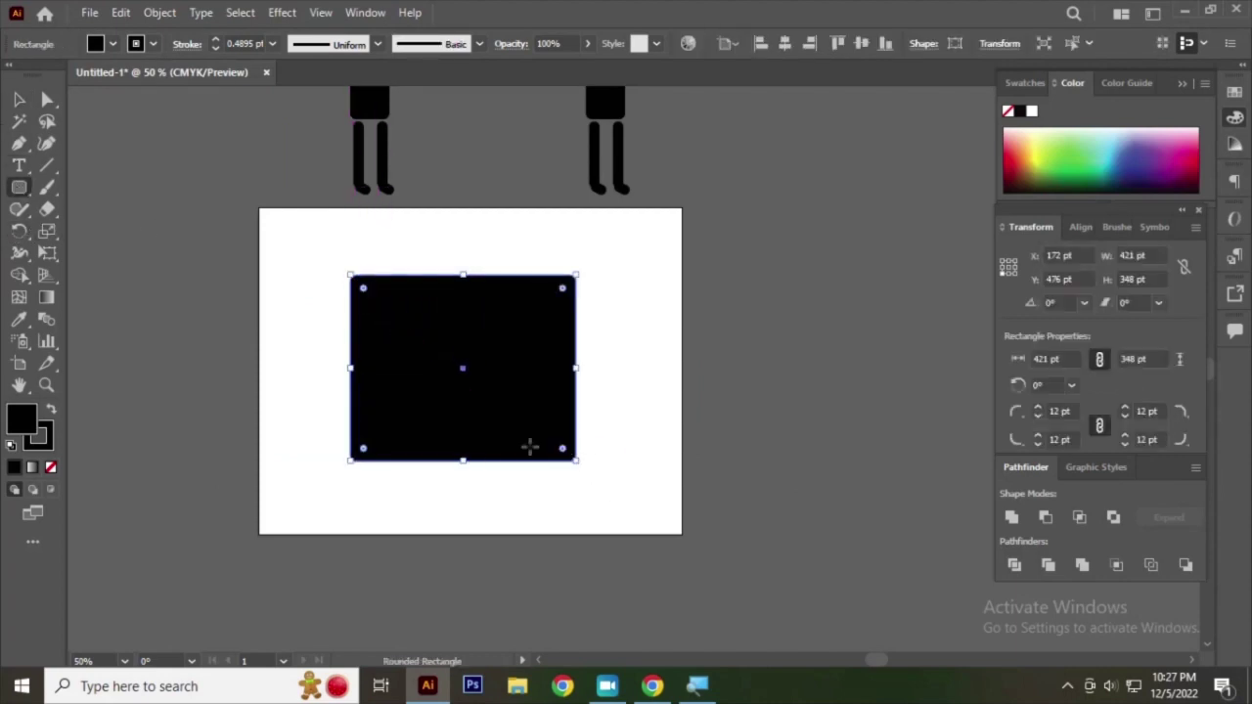
left_click(52, 469)
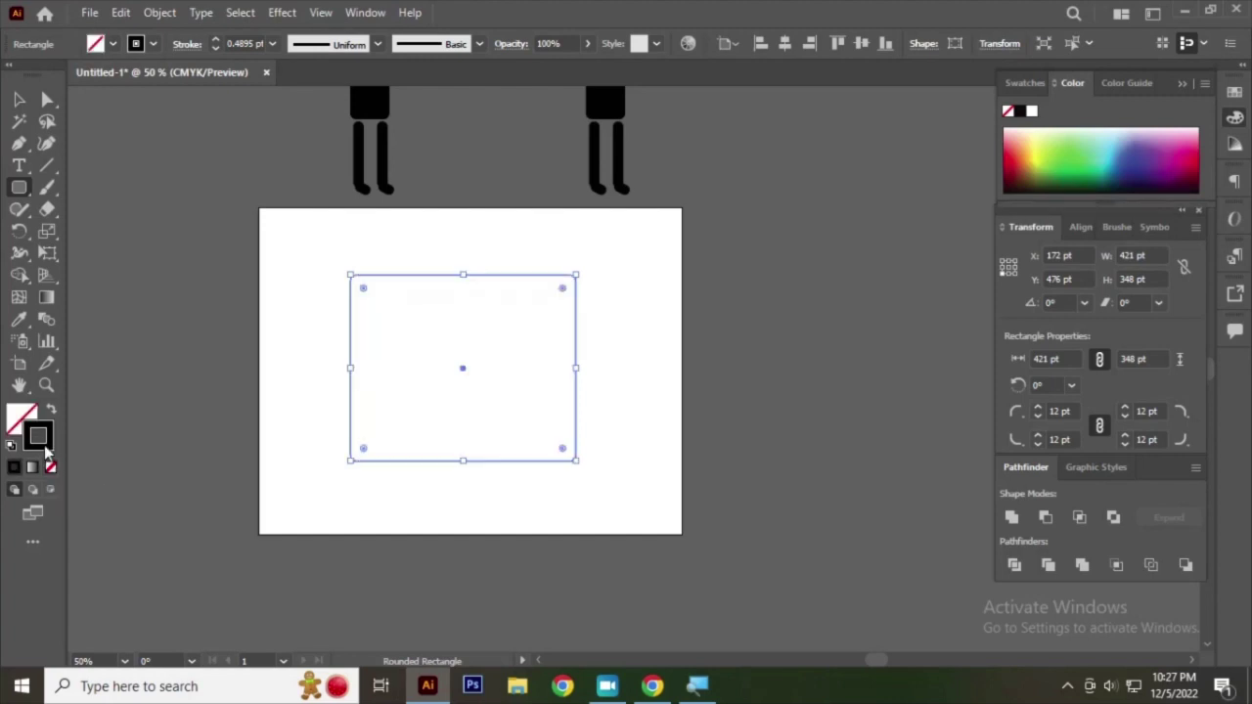
left_click(17, 102)
left_click(257, 195)
key("ctrl+plus")
key("ctrl+plus")
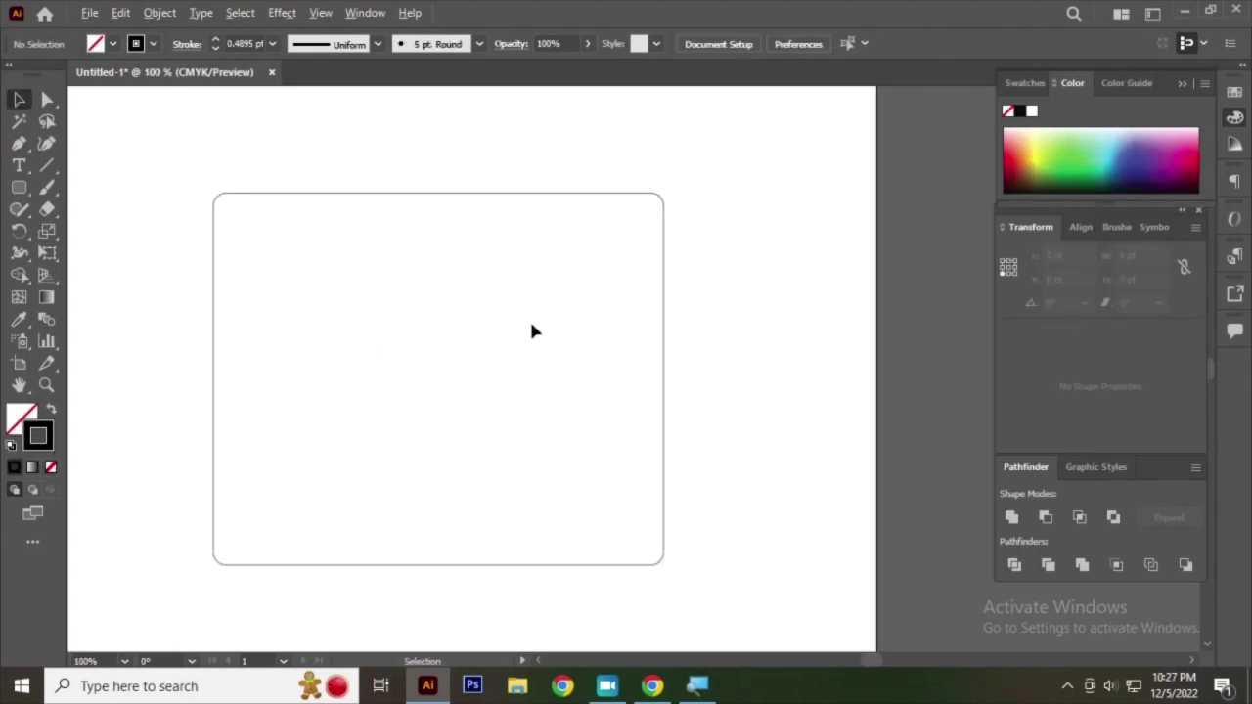
key("ctrl+minus")
- Give the rectangle a 1 pt stroke and enlarge it to about 455.5 × 353.5 pt
left_click_drag(196, 196, 635, 363)
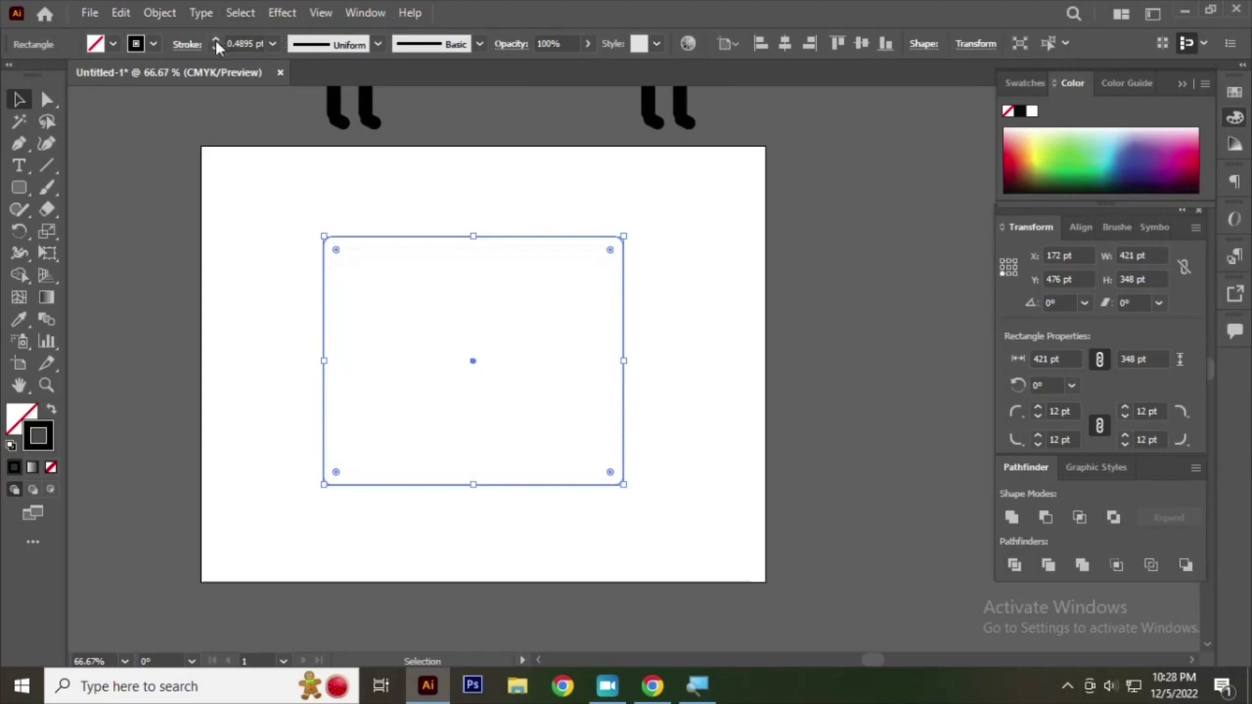
left_click(240, 44)
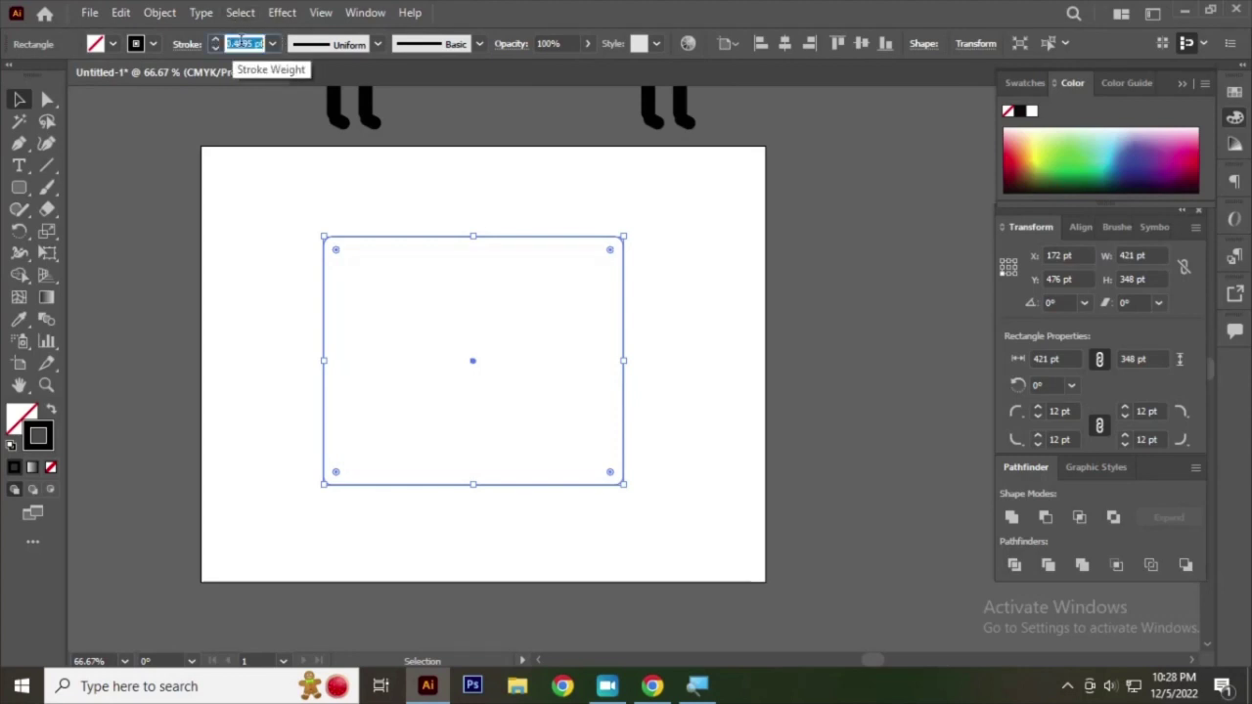
type("1")
key("Return")
left_click(399, 281)
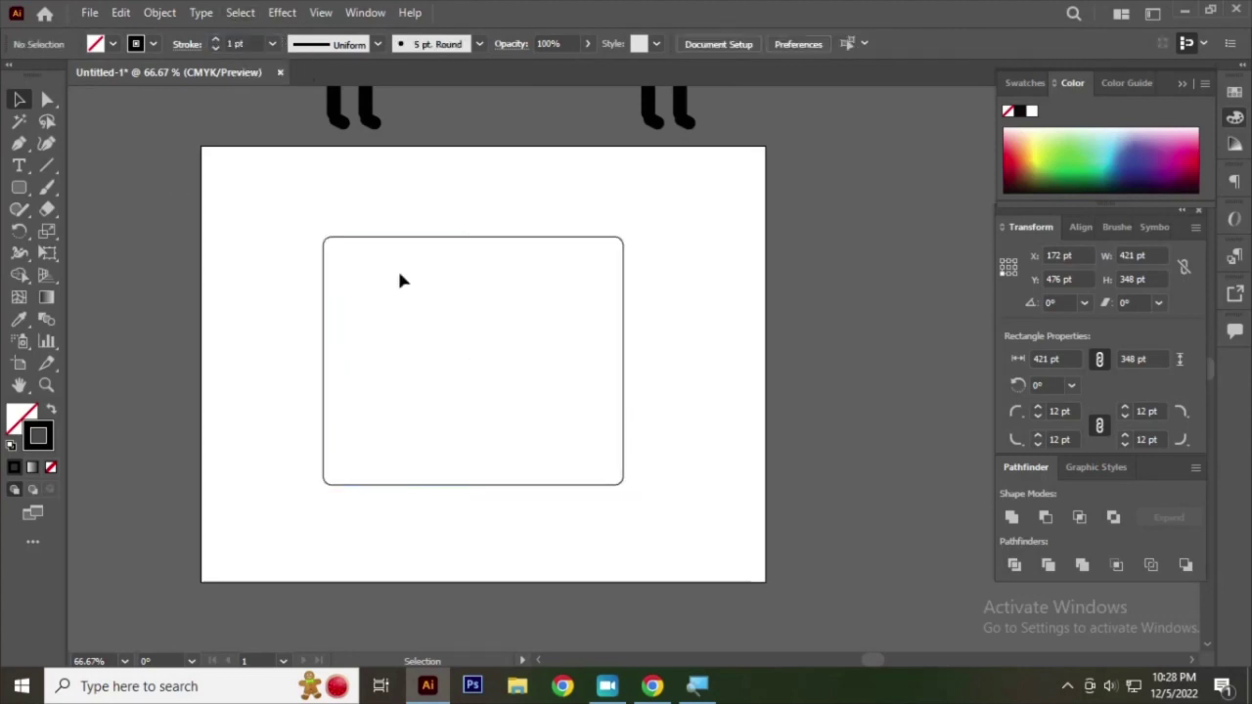
scroll(467, 241, "up", 1)
scroll(528, 241, "down", 2)
scroll(470, 243, "up", 1)
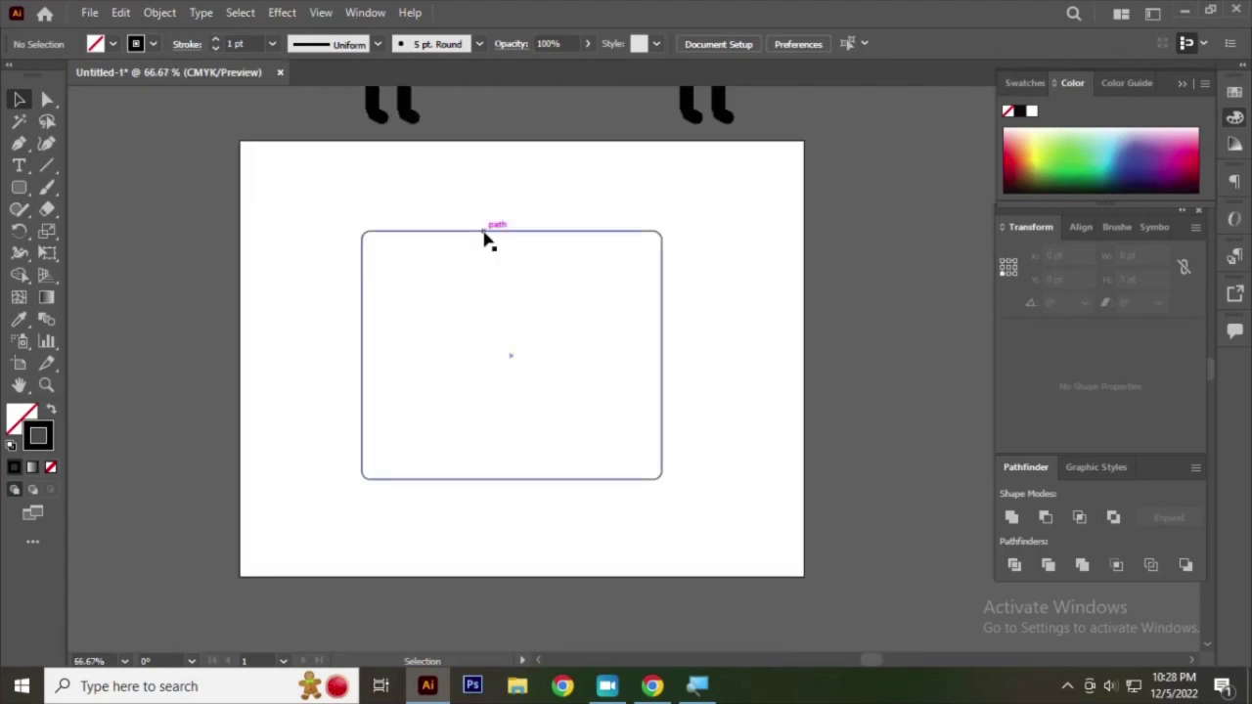
left_click(486, 235)
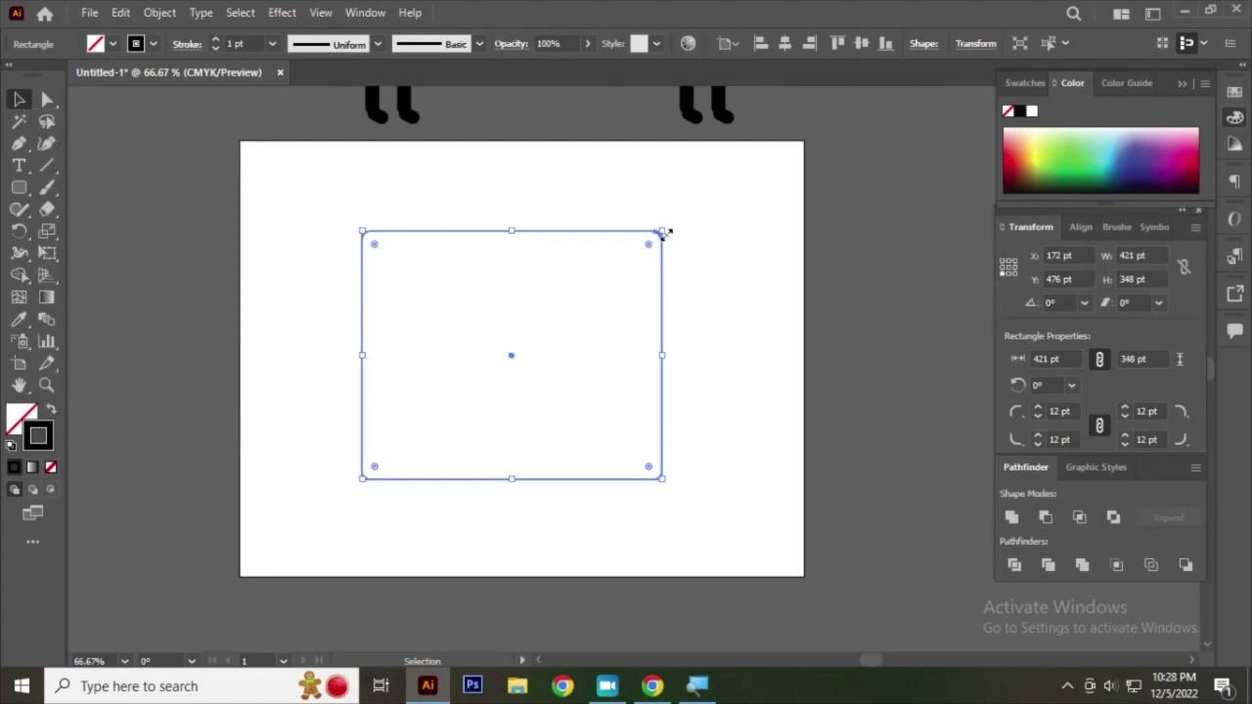
mouse_move(664, 232)
left_mouse_down()
mouse_move(689, 228)
mouse_move(495, 359)
mouse_move(696, 212)
mouse_move(598, 260)
mouse_move(713, 209)
mouse_move(520, 302)
mouse_move(740, 210)
mouse_move(522, 352)
mouse_move(747, 181)
mouse_move(518, 327)
mouse_move(698, 188)
mouse_move(492, 353)
mouse_move(696, 185)
mouse_move(467, 341)
mouse_move(698, 186)
mouse_move(520, 304)
mouse_move(610, 244)
mouse_move(439, 244)
mouse_move(492, 343)
mouse_move(502, 441)
mouse_move(464, 424)
mouse_move(408, 338)
mouse_move(655, 274)
mouse_move(688, 229)
left_mouse_up()
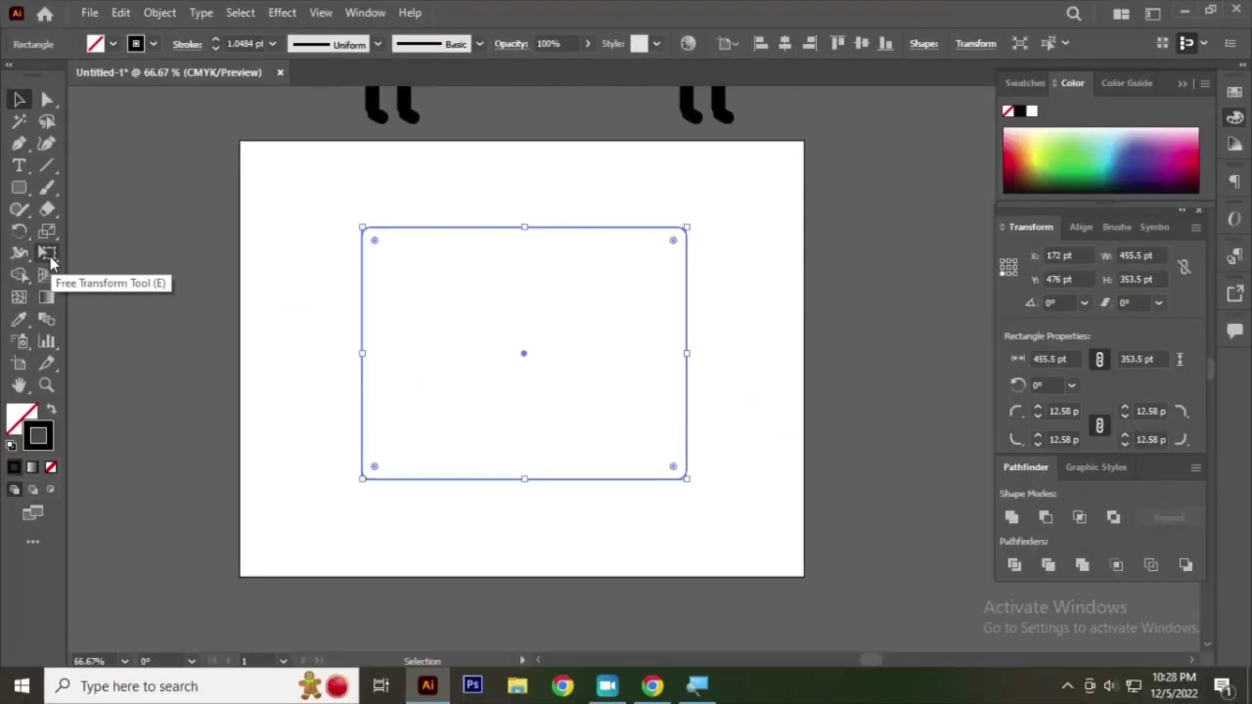
- Free-transform the rectangle's corners to rescale it to about 290 × 251 pt
left_click(47, 254)
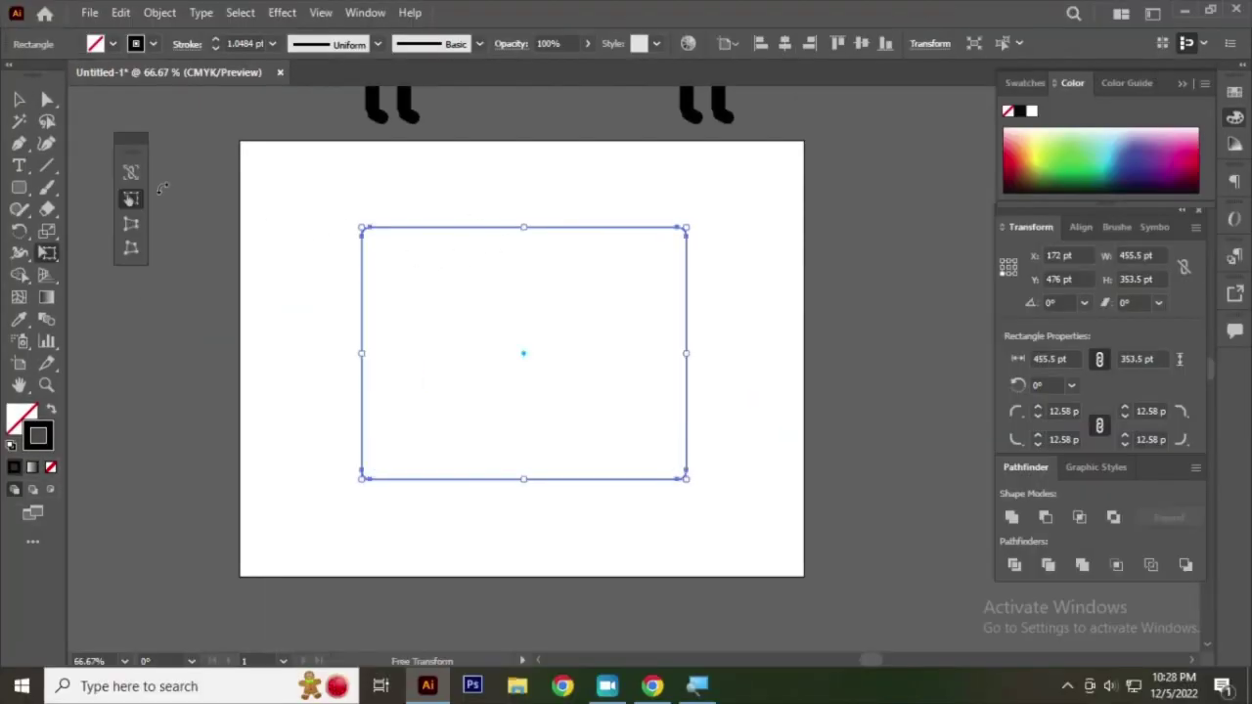
left_click_drag(135, 148, 212, 230)
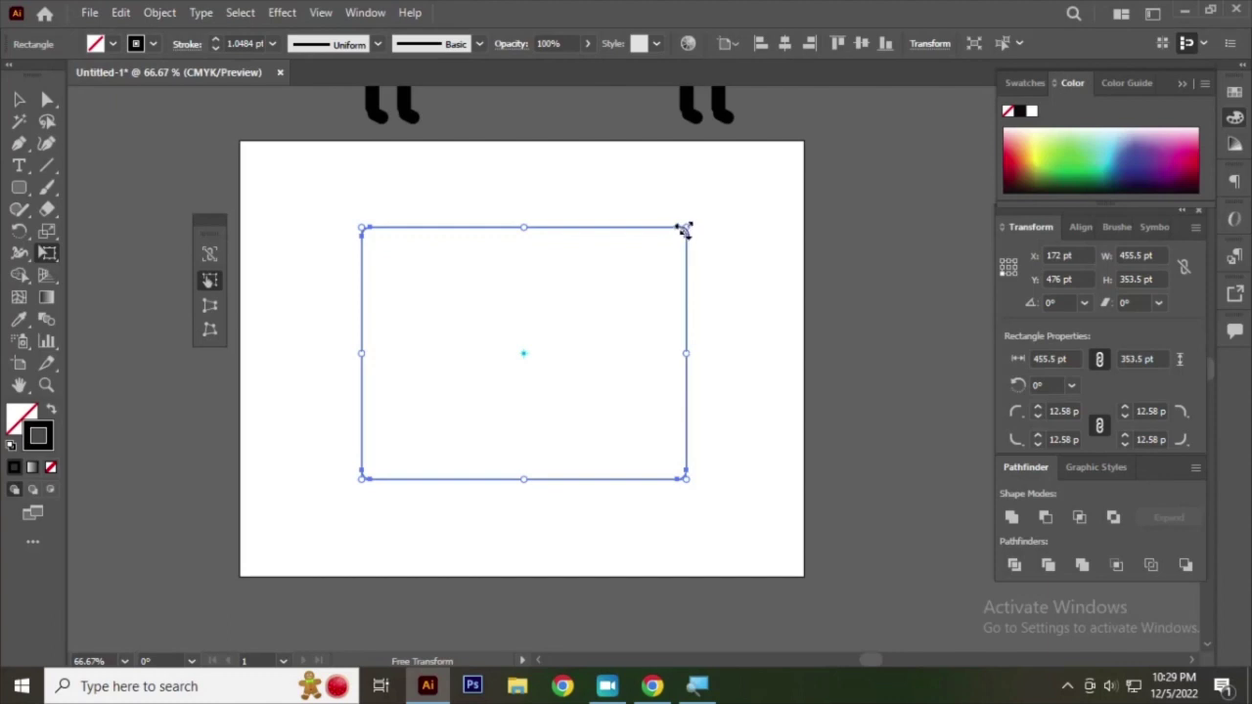
left_click_drag(684, 229, 483, 364)
mouse_move(462, 387)
left_mouse_down()
mouse_move(636, 215)
mouse_move(621, 408)
mouse_move(650, 200)
mouse_move(643, 414)
mouse_move(663, 214)
mouse_move(447, 204)
mouse_move(665, 185)
mouse_move(436, 205)
mouse_move(607, 192)
mouse_move(484, 205)
mouse_move(500, 402)
mouse_move(550, 212)
mouse_move(571, 347)
mouse_move(559, 185)
mouse_move(533, 342)
mouse_move(573, 213)
mouse_move(473, 386)
mouse_move(392, 252)
mouse_move(453, 229)
mouse_move(491, 431)
mouse_move(590, 218)
mouse_move(674, 241)
mouse_move(637, 193)
mouse_move(714, 215)
left_mouse_up()
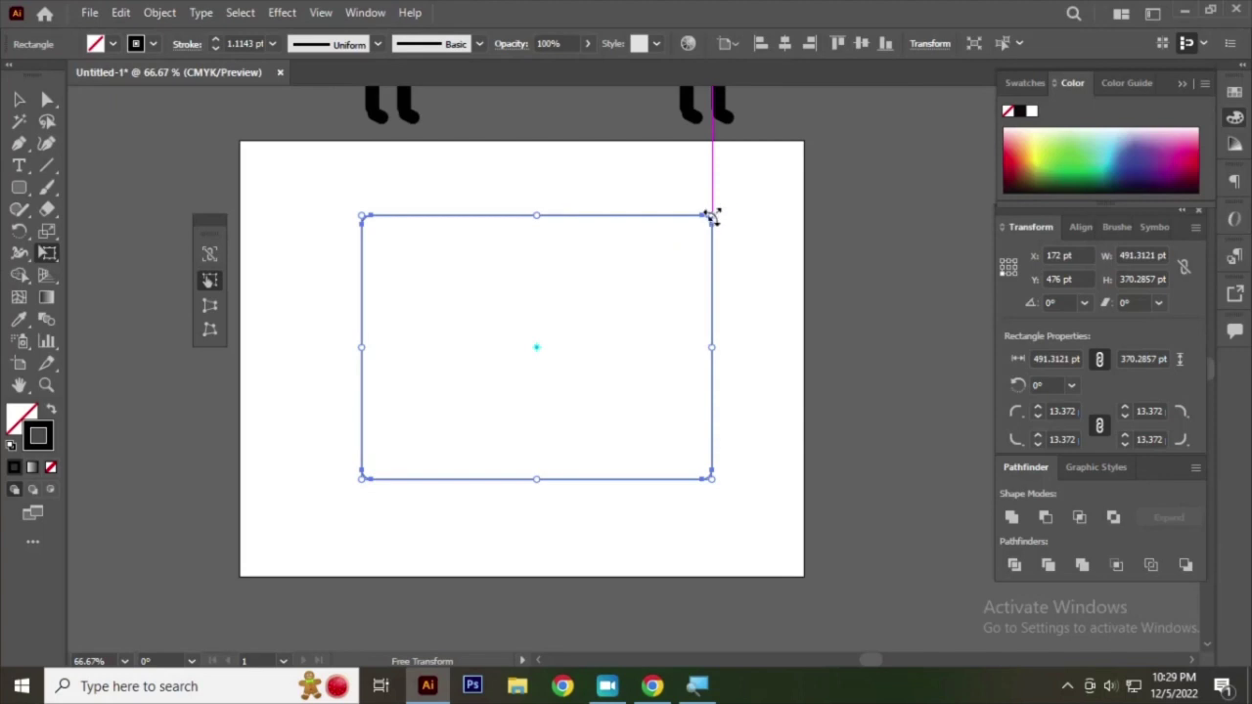
mouse_move(713, 216)
left_mouse_down()
mouse_move(640, 266)
mouse_move(519, 394)
mouse_move(719, 166)
mouse_move(585, 265)
left_mouse_up()
mouse_move(360, 480)
left_mouse_down()
mouse_move(472, 366)
mouse_move(377, 445)
left_mouse_up()
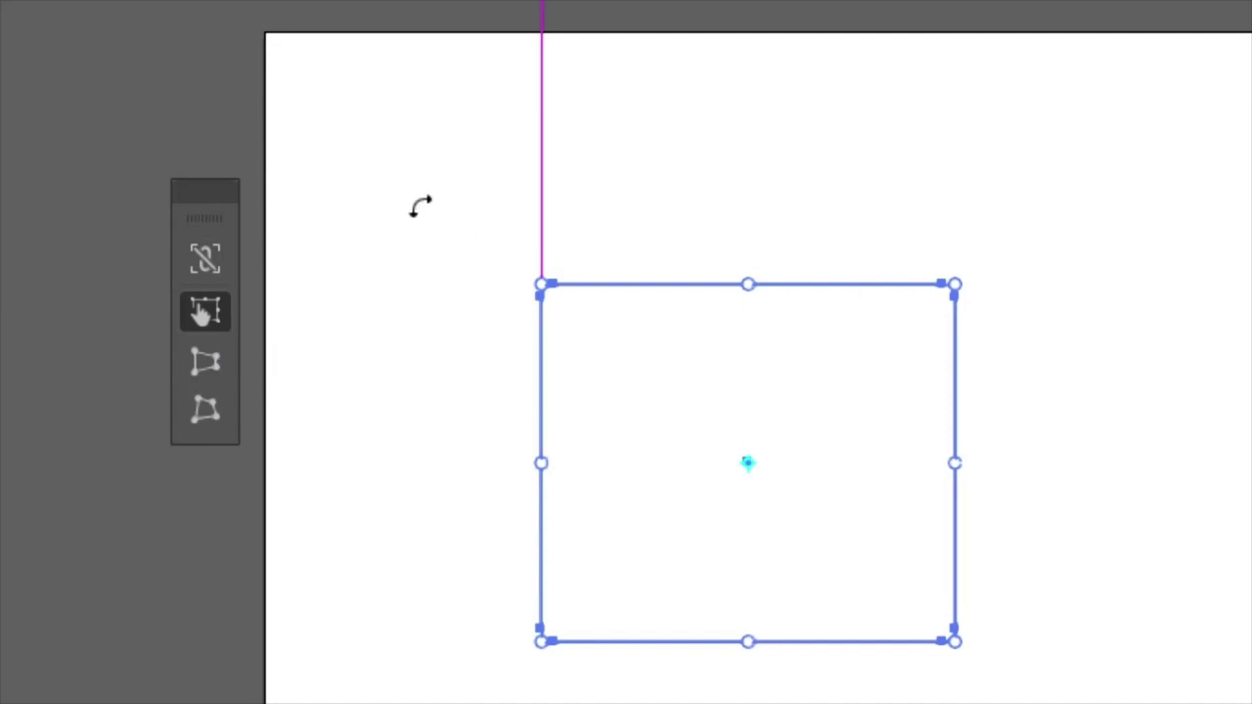
- Enable Constrain and proportionally scale the rectangle to about 423 × 366 pt
left_click(199, 257)
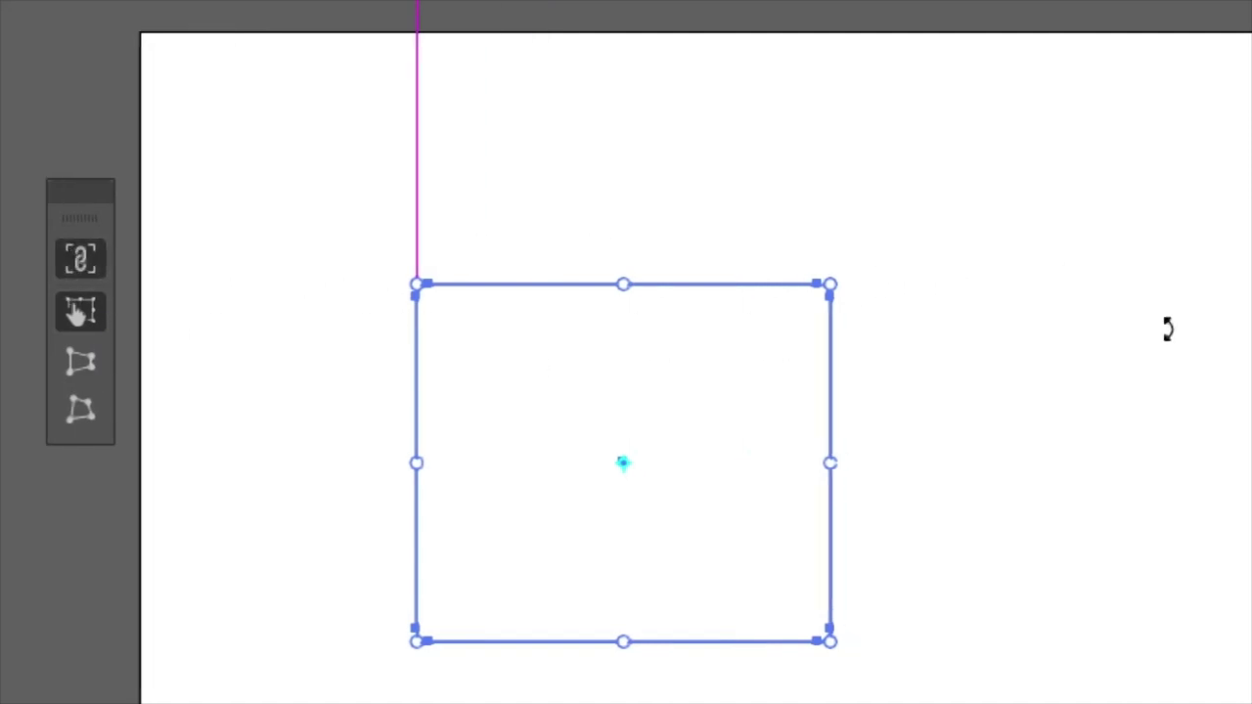
mouse_move(803, 284)
left_mouse_down()
mouse_move(846, 238)
mouse_move(578, 450)
mouse_move(453, 518)
mouse_move(825, 194)
left_mouse_up()
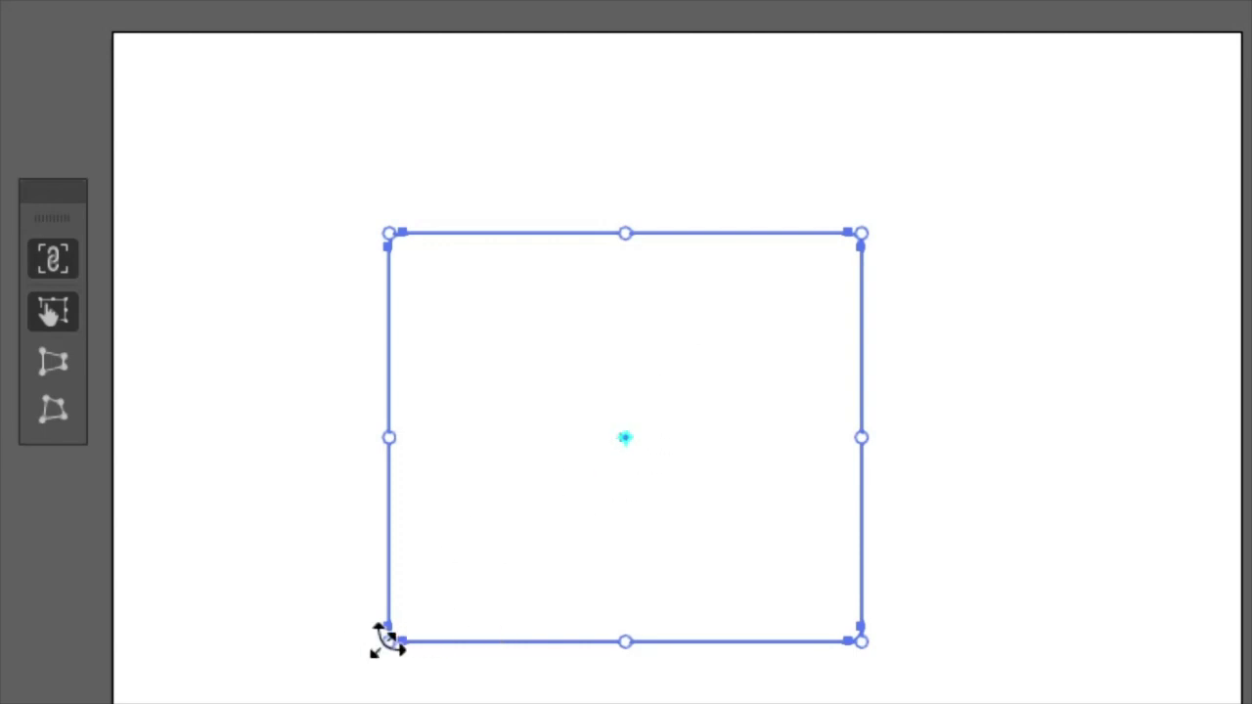
left_click(390, 233)
left_click_drag(389, 233, 357, 227)
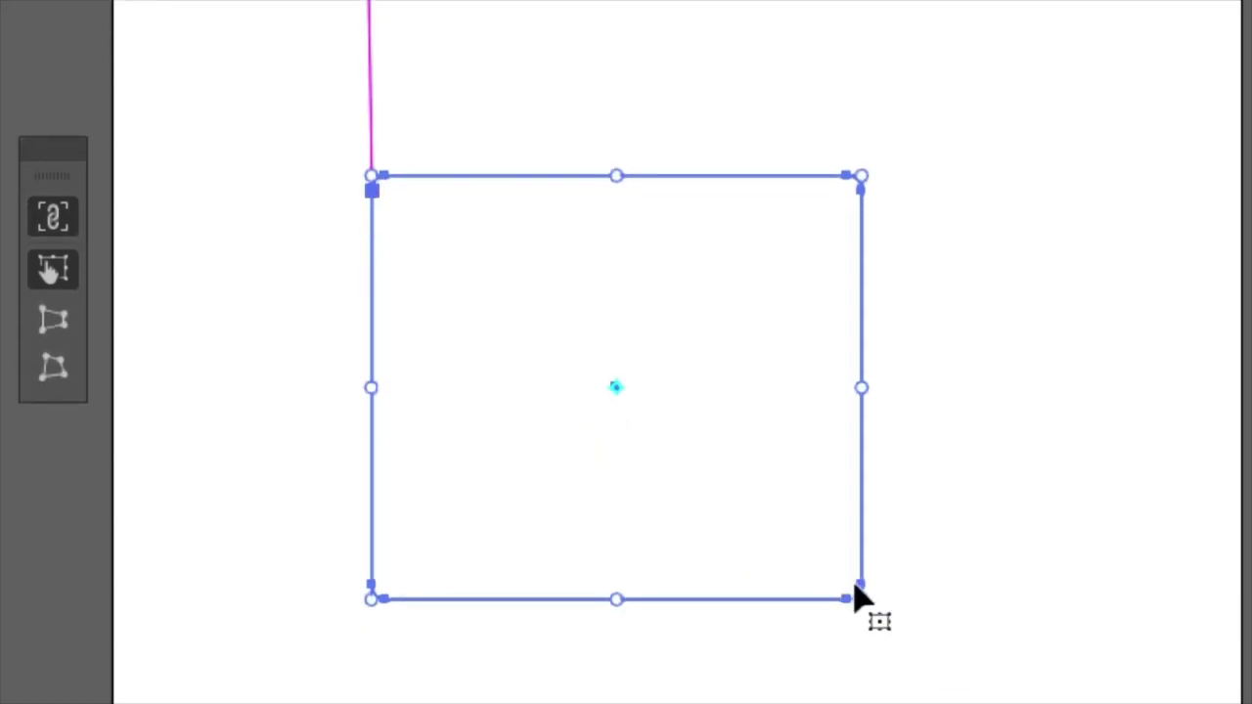
left_click_drag(861, 195, 443, 560)
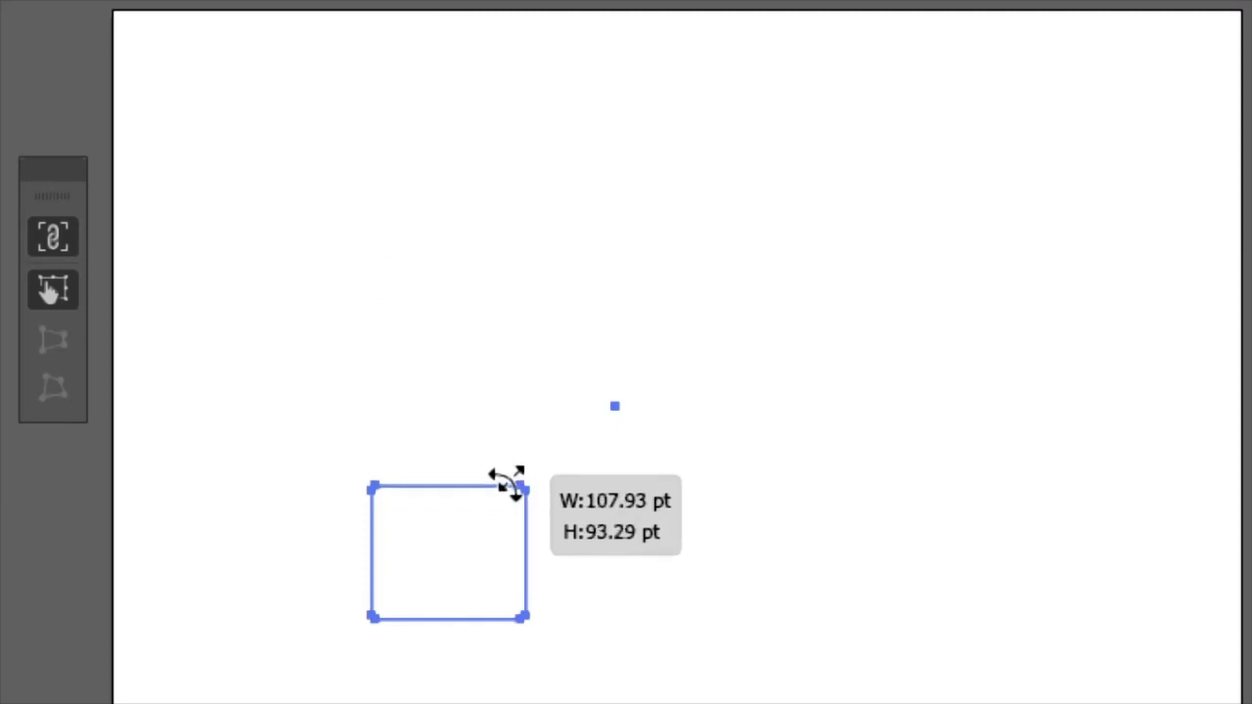
left_click_drag(443, 560, 502, 506)
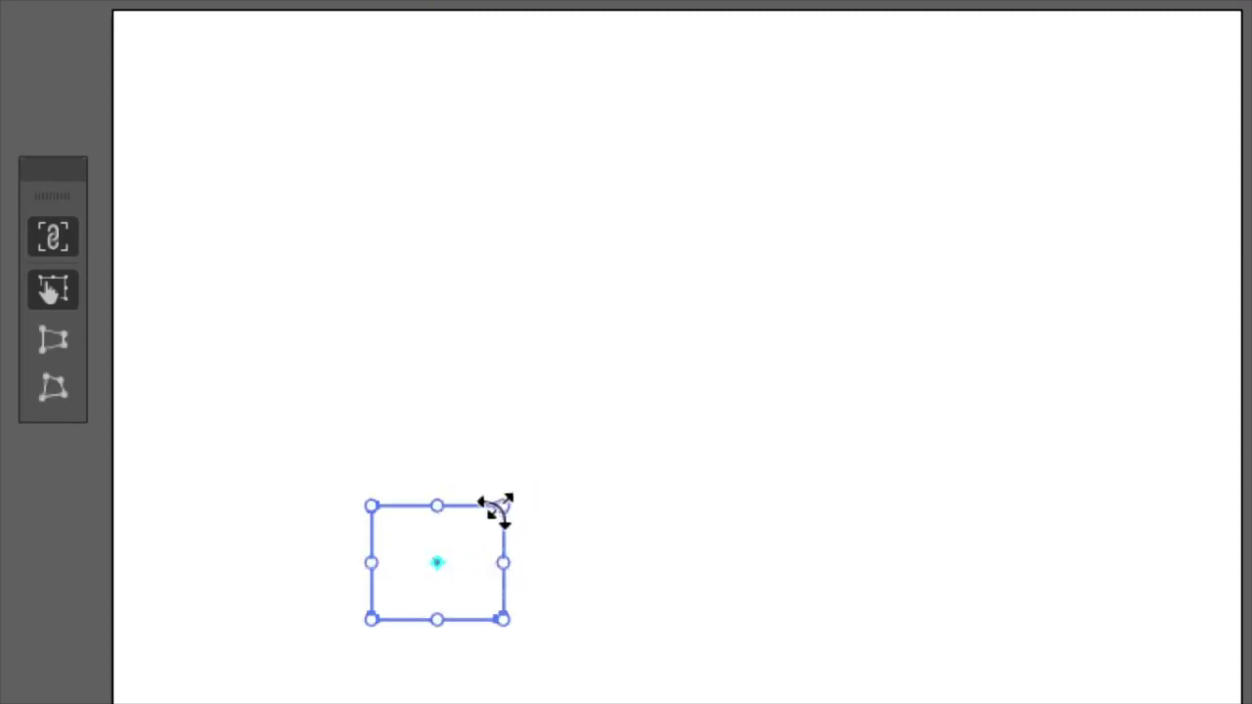
left_click_drag(502, 507, 969, 99)
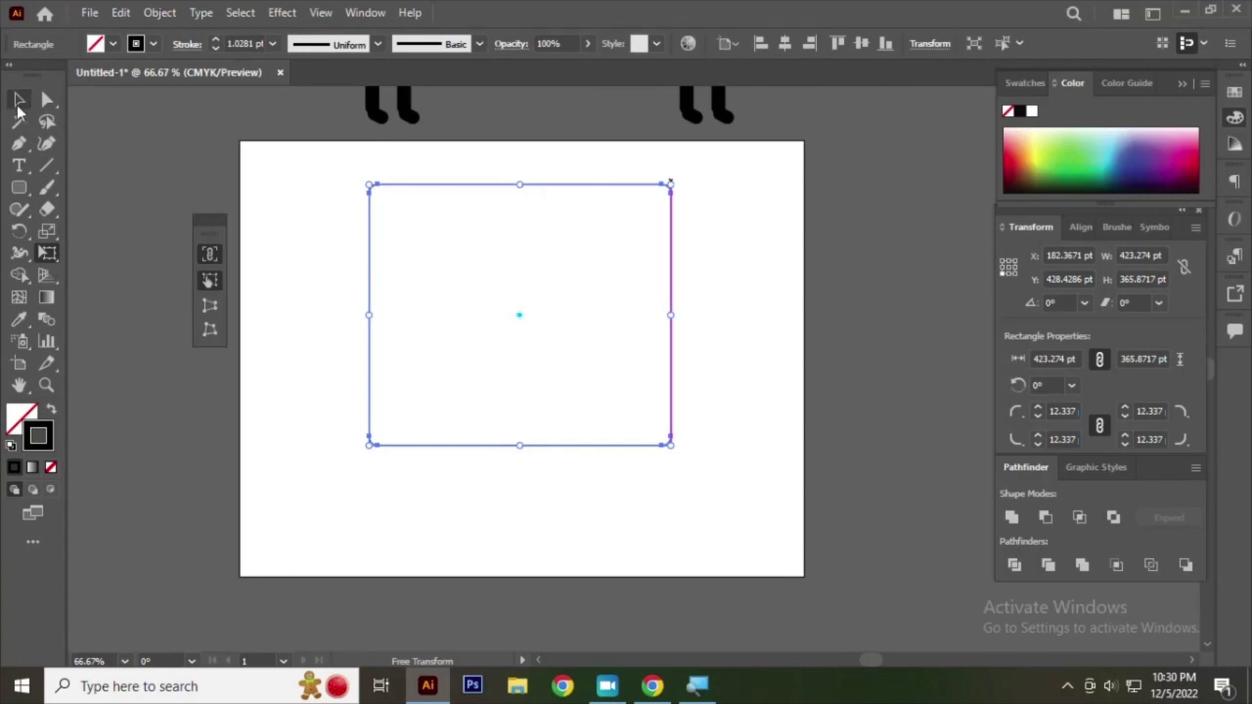
- Narrow the rectangle to about 228 × 310 pt, move it right, and Alt-drag a copy left
left_click(18, 101)
left_click(518, 228)
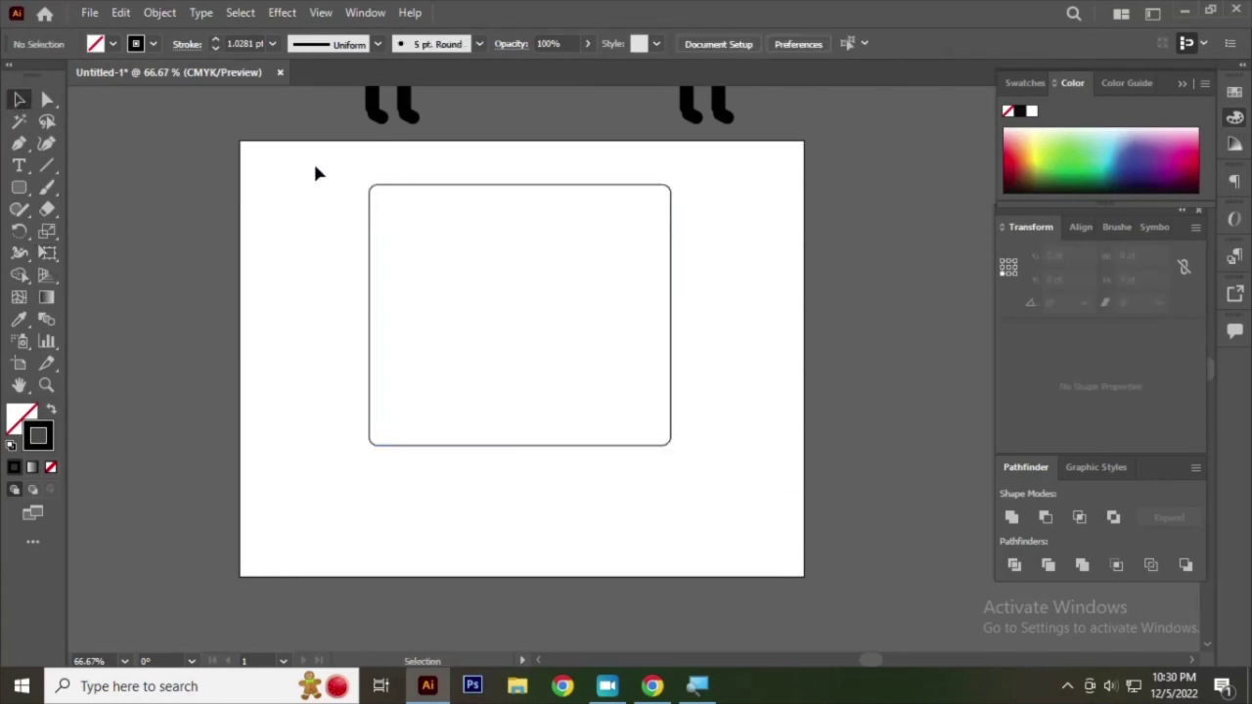
left_click_drag(315, 173, 524, 268)
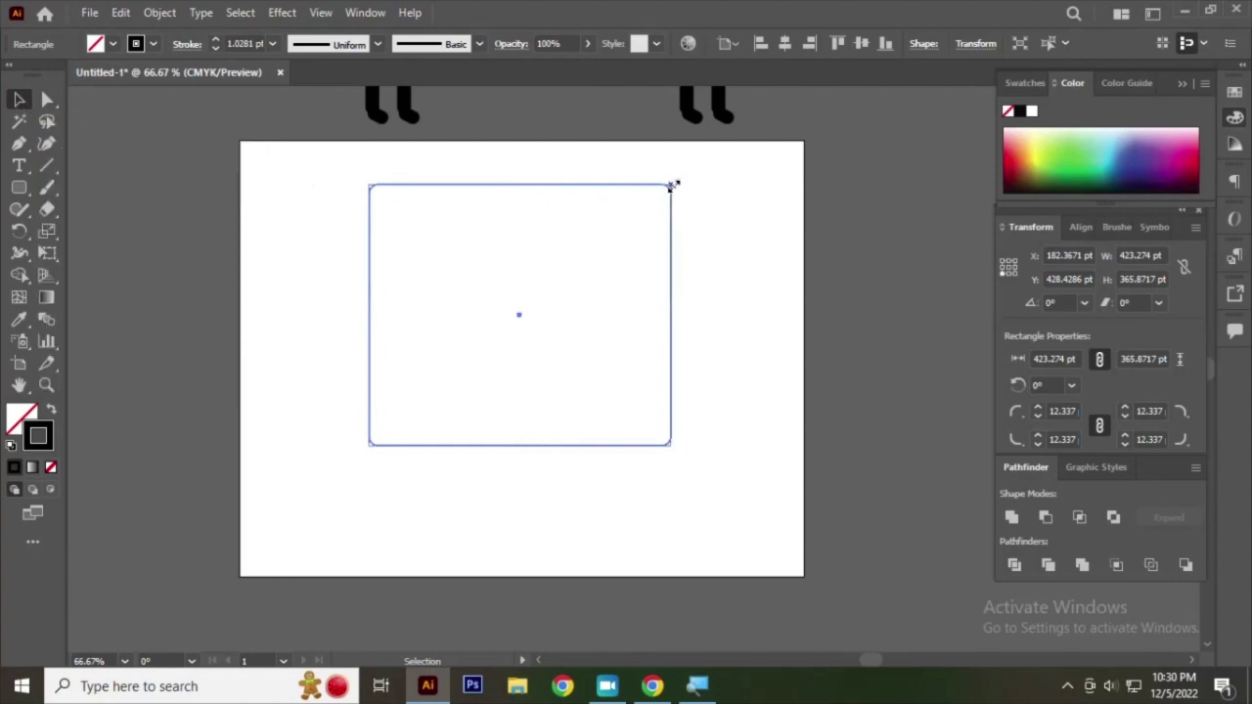
mouse_move(672, 185)
left_mouse_down()
mouse_move(503, 230)
mouse_move(425, 291)
mouse_move(394, 333)
mouse_move(506, 224)
mouse_move(411, 282)
mouse_move(483, 260)
mouse_move(511, 363)
mouse_move(533, 224)
left_mouse_up()
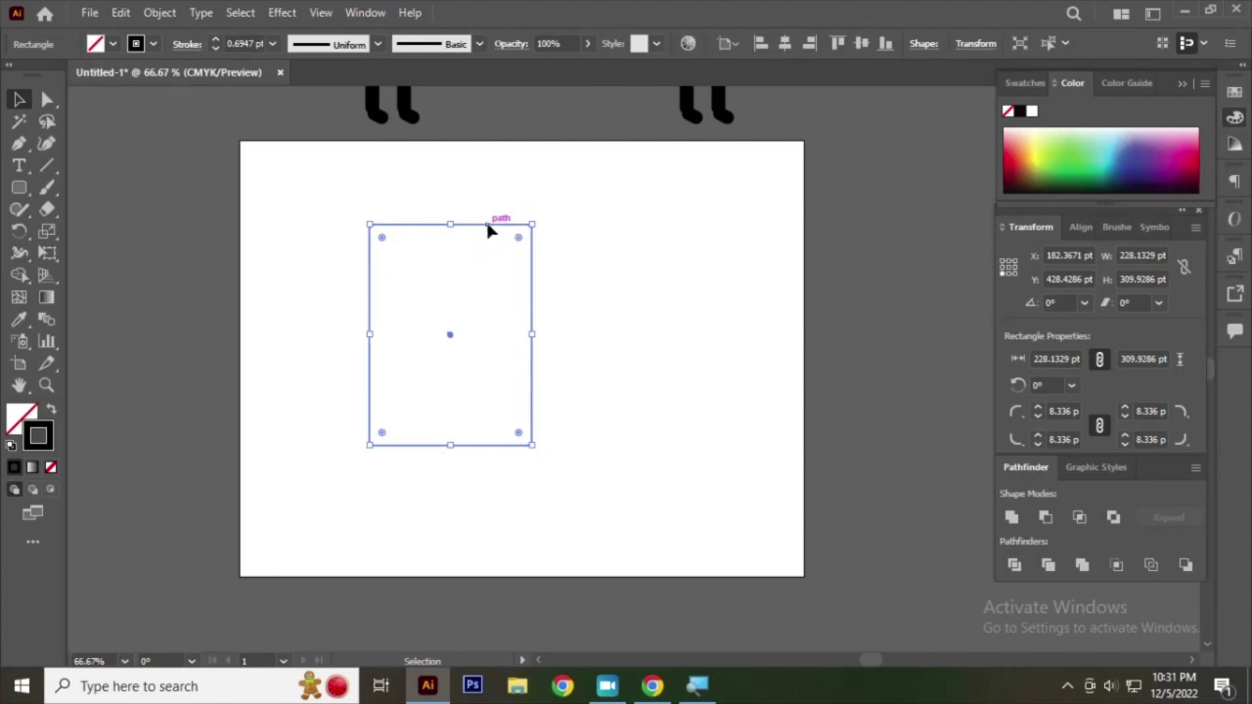
left_click_drag(489, 229, 731, 231)
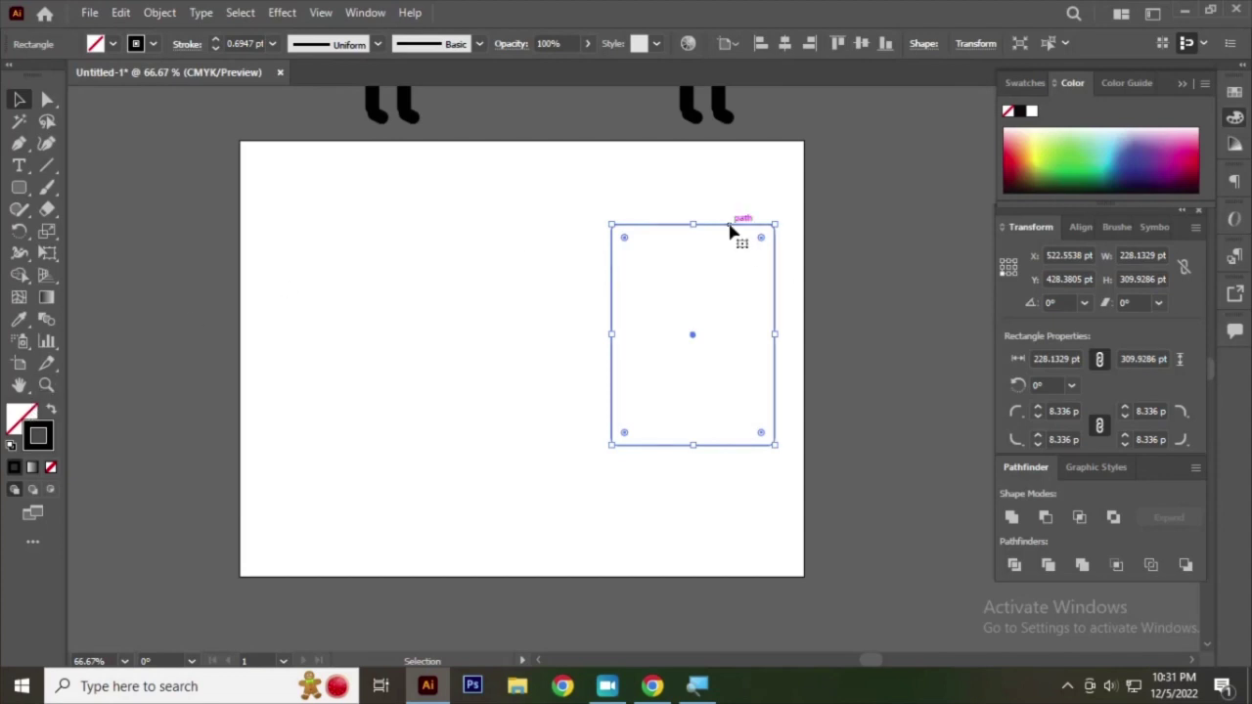
left_click_drag(728, 239, 487, 232, "alt")
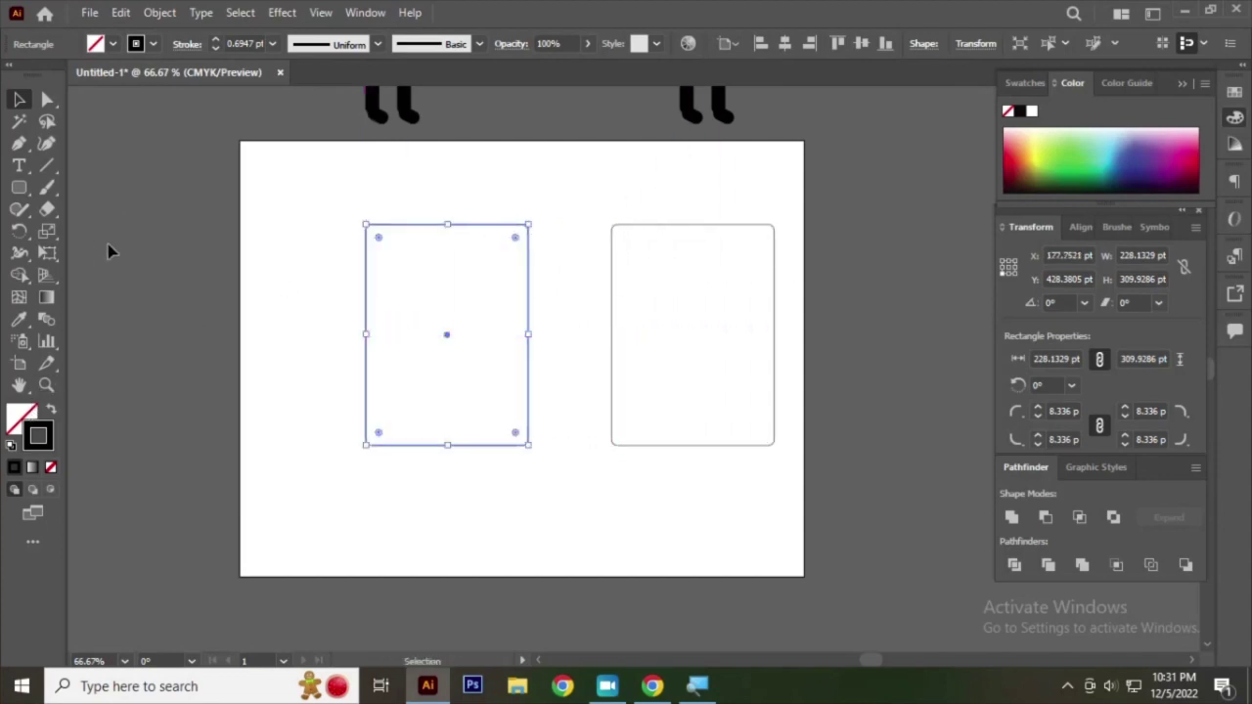
left_click(46, 254)
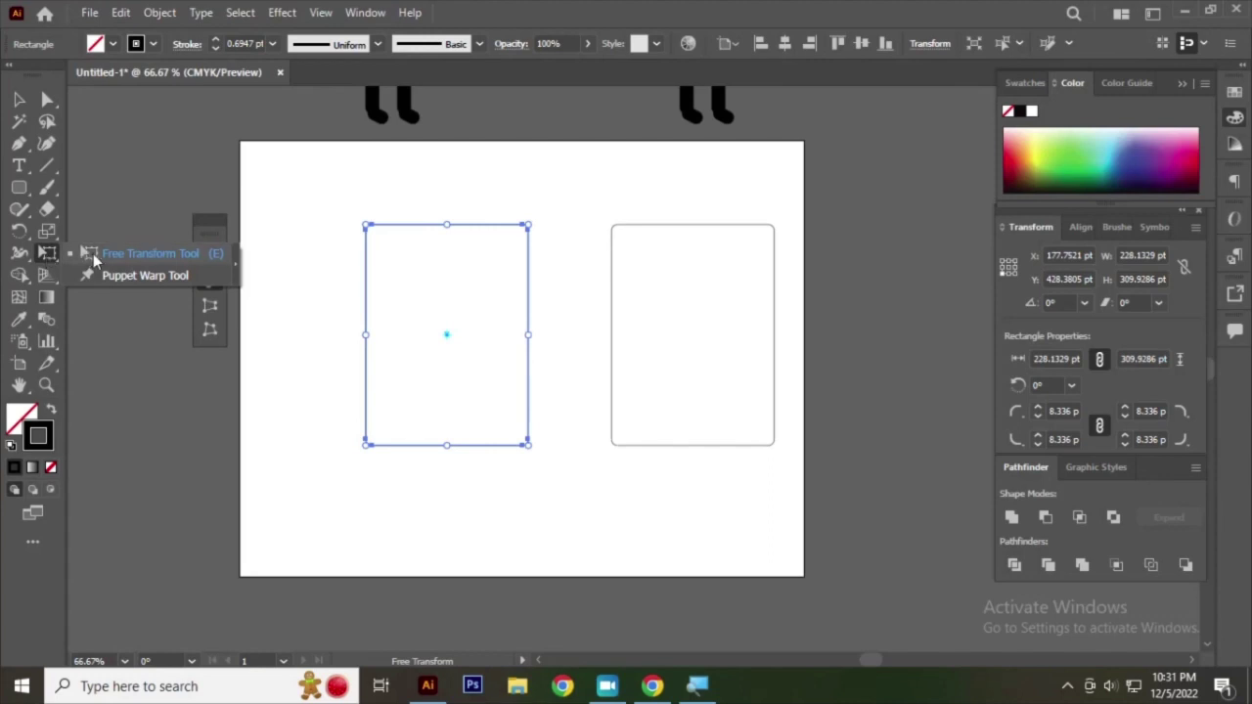
- Free-transform the left rectangle from its top-right corner to about 275 × 327 pt
left_click(127, 256)
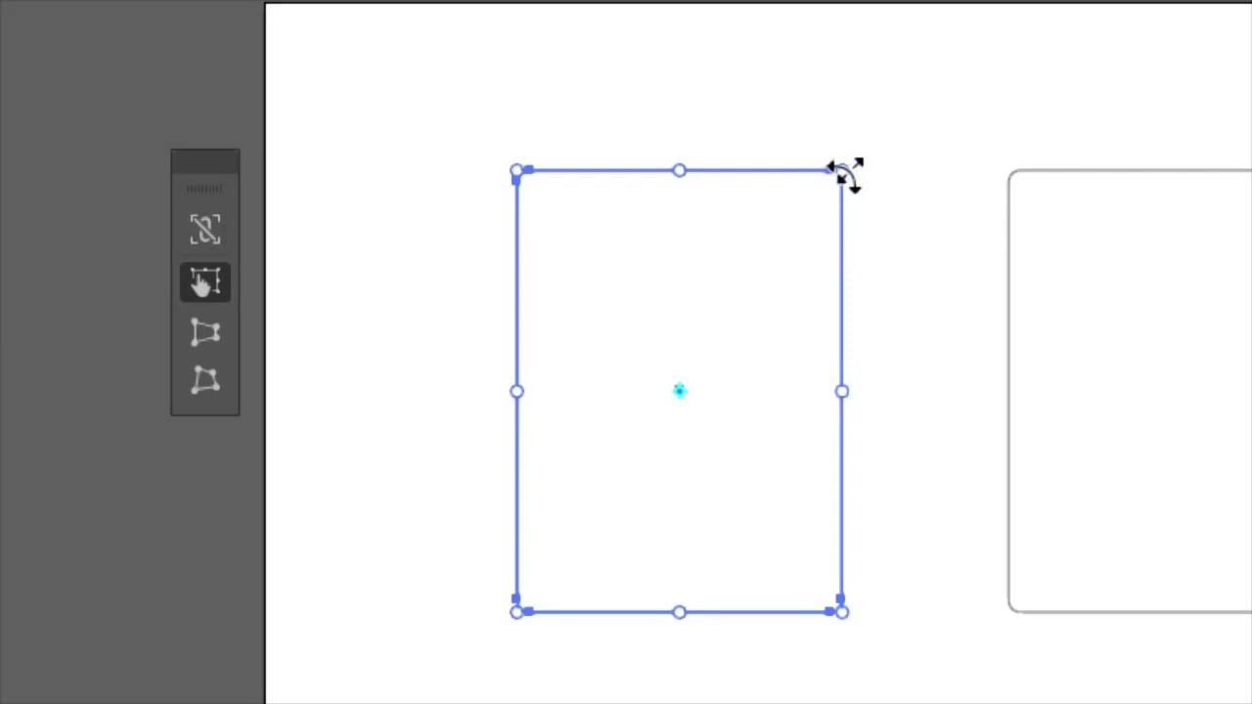
mouse_move(843, 174)
left_mouse_down()
mouse_move(832, 259)
mouse_move(867, 214)
left_mouse_up()
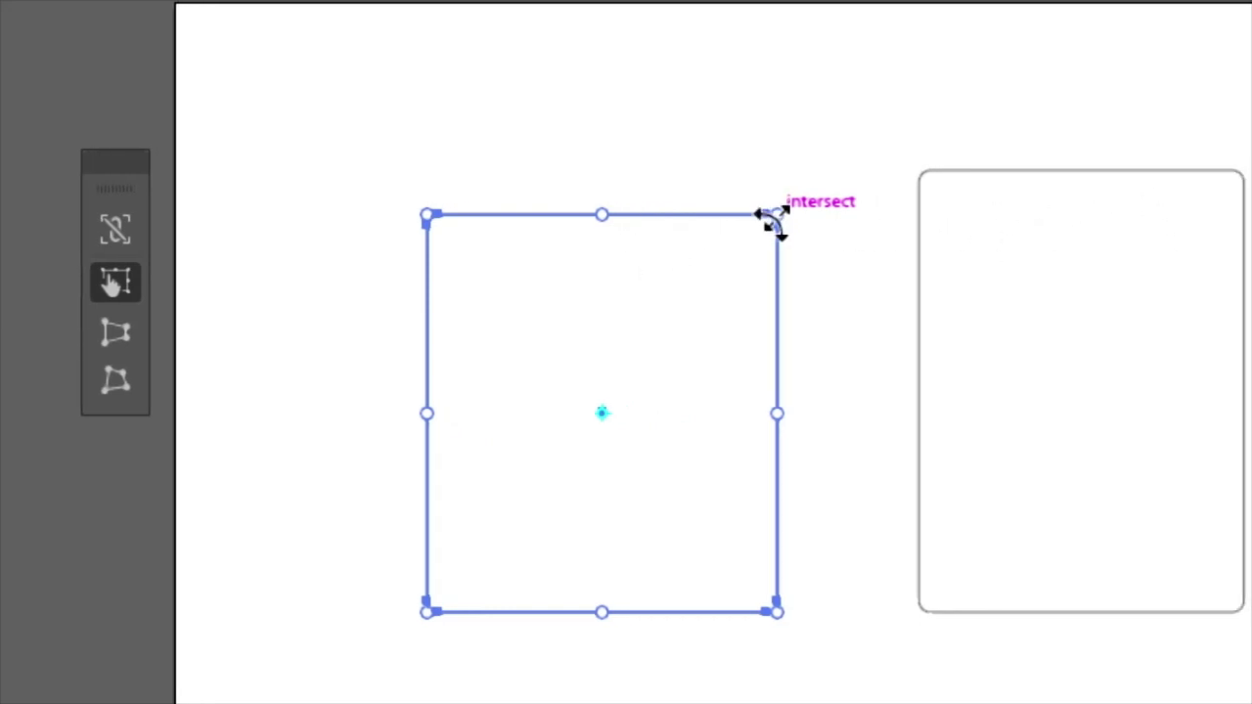
mouse_move(771, 219)
left_mouse_down()
mouse_move(533, 237)
mouse_move(517, 224)
mouse_move(596, 268)
mouse_move(621, 537)
mouse_move(823, 158)
mouse_move(545, 402)
mouse_move(450, 515)
mouse_move(816, 151)
left_mouse_up()
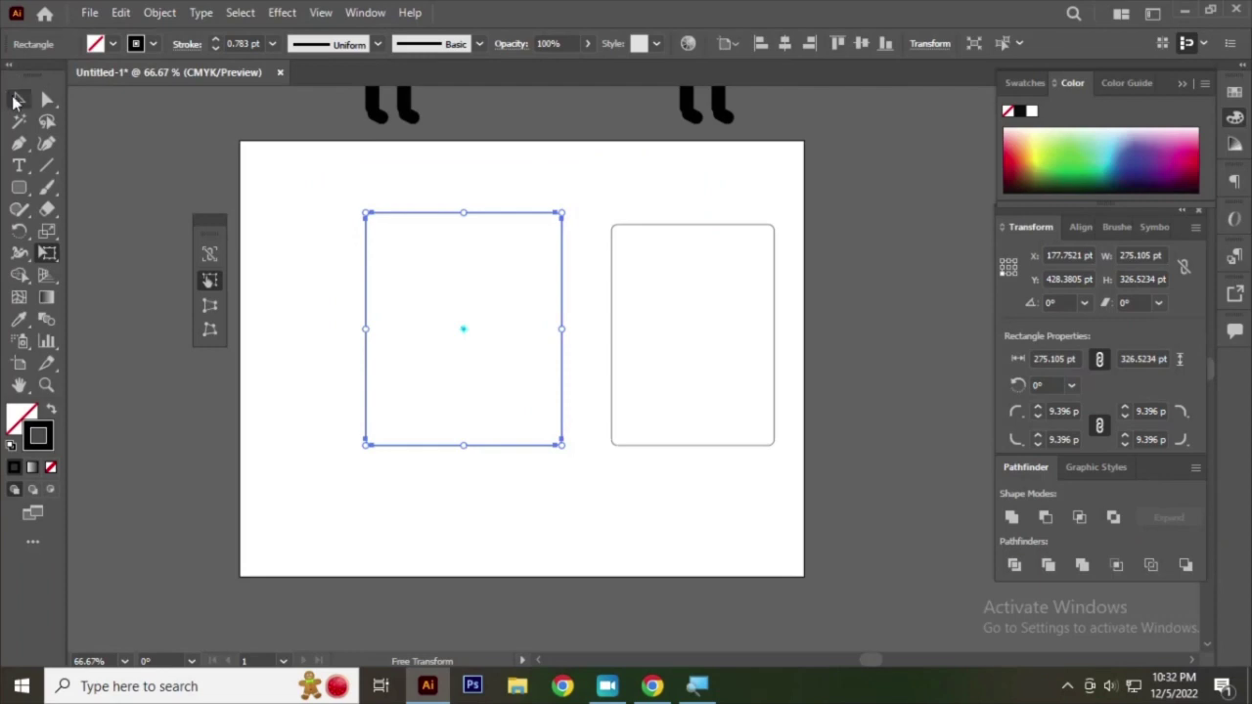
- Shrink the right rectangle by dragging its corner with the Selection tool
left_click(16, 101)
left_click(659, 265)
key("ctrl+plus")
key("ctrl+plus")
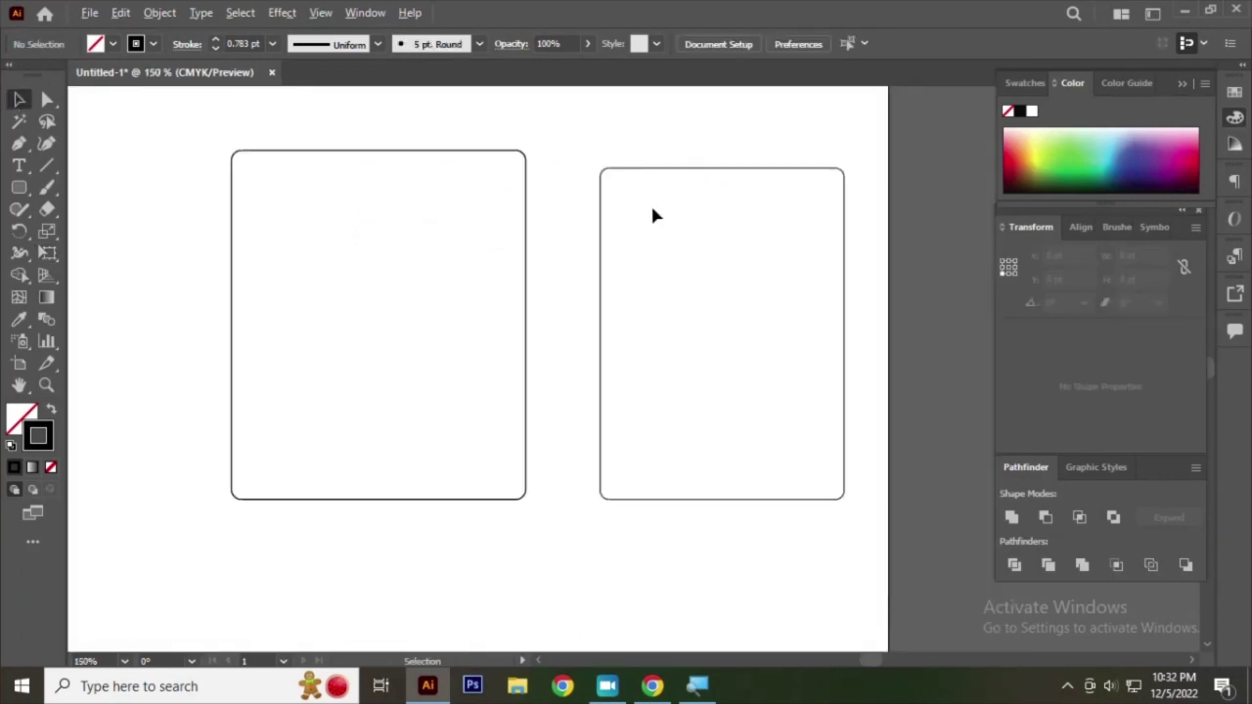
left_click(666, 168)
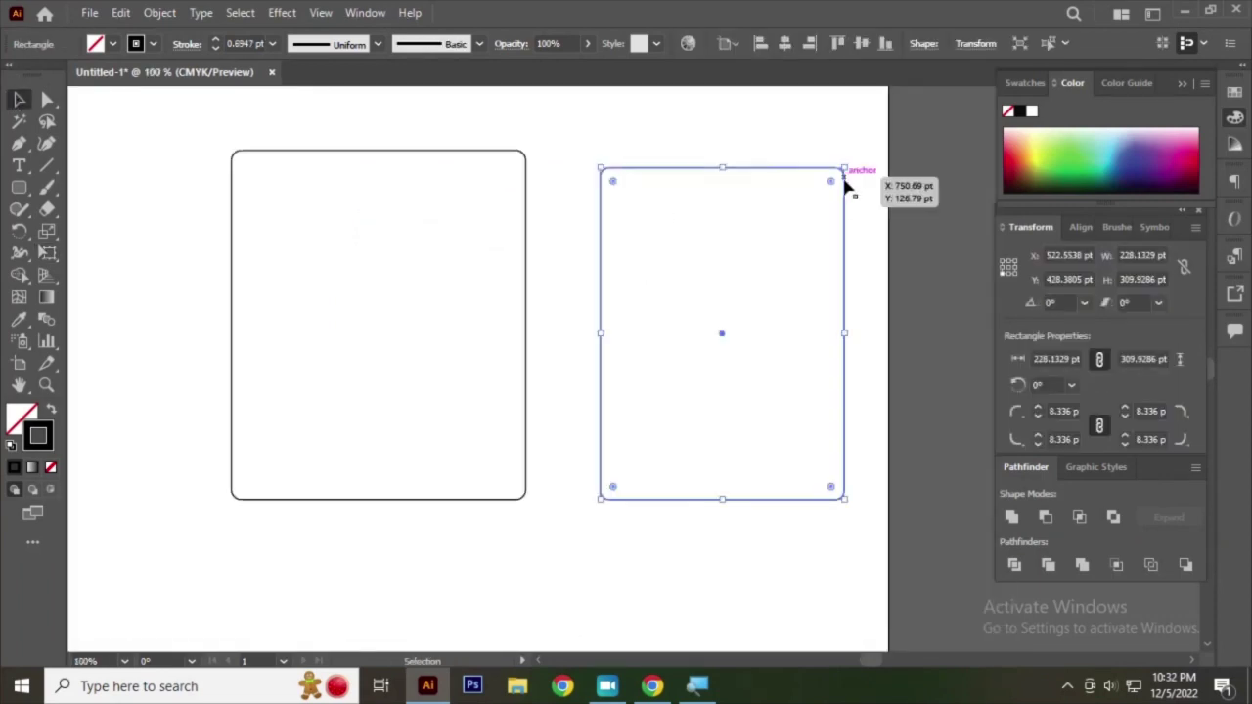
left_click_drag(843, 168, 763, 290)
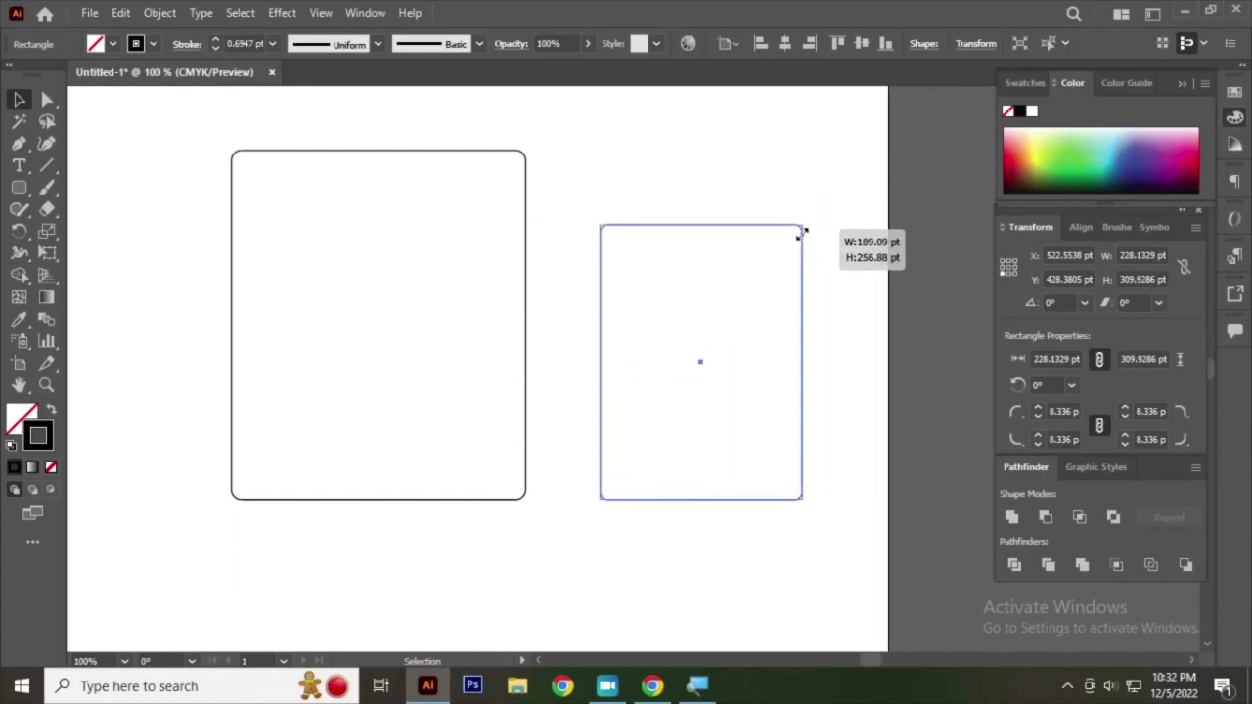
mouse_move(763, 291)
left_mouse_down()
mouse_move(684, 359)
mouse_move(808, 214)
left_mouse_up()
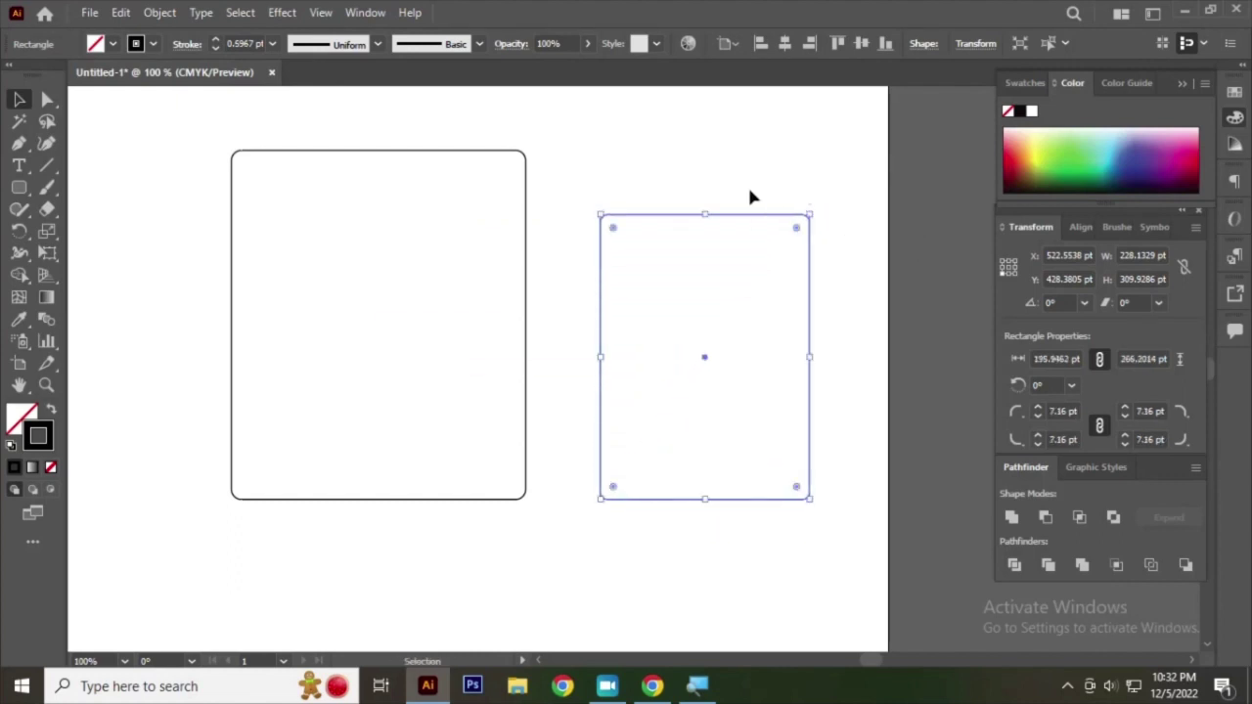
- Free-transform the left rectangle down to a near-square of about 189 × 205 pt
left_click_drag(177, 146, 341, 299)
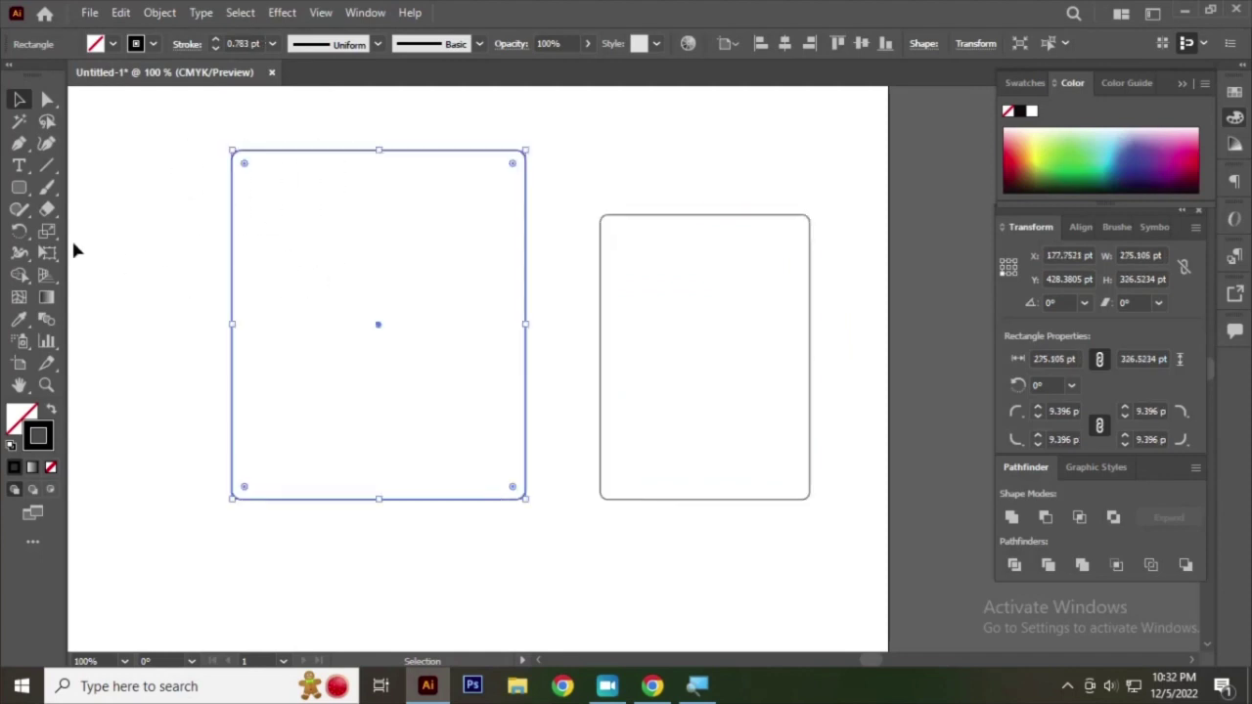
left_click(49, 255)
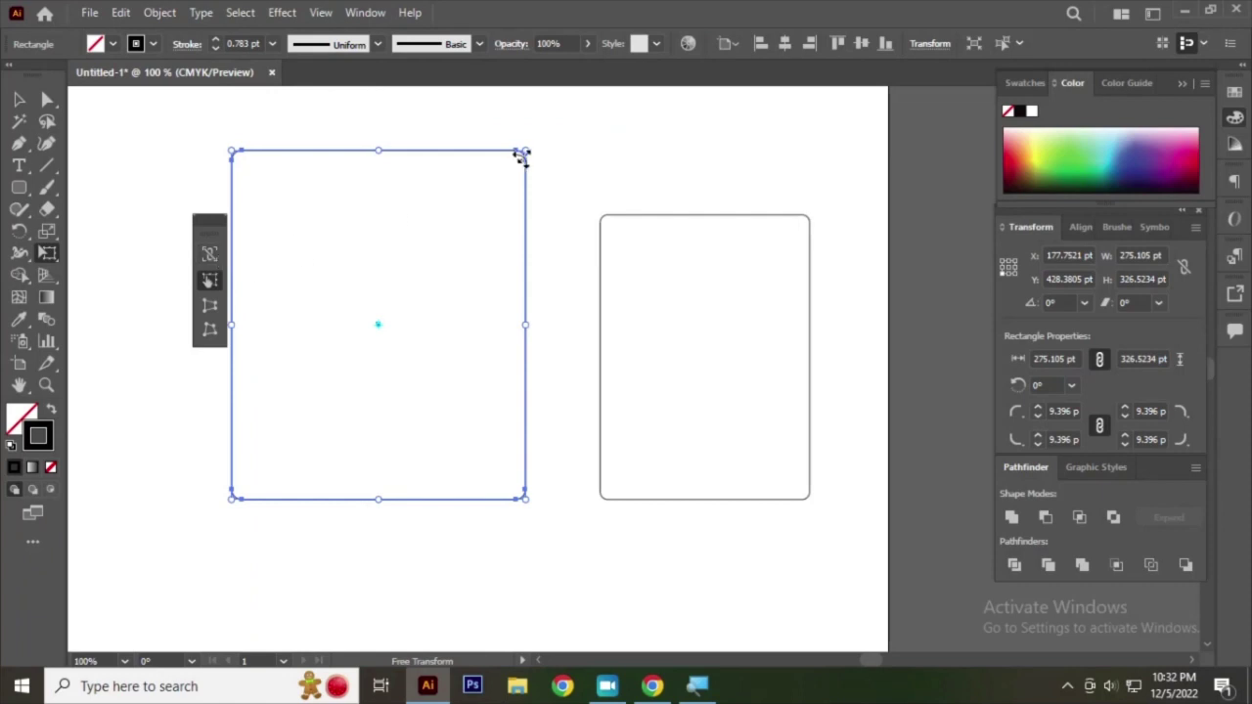
left_click_drag(526, 154, 541, 163)
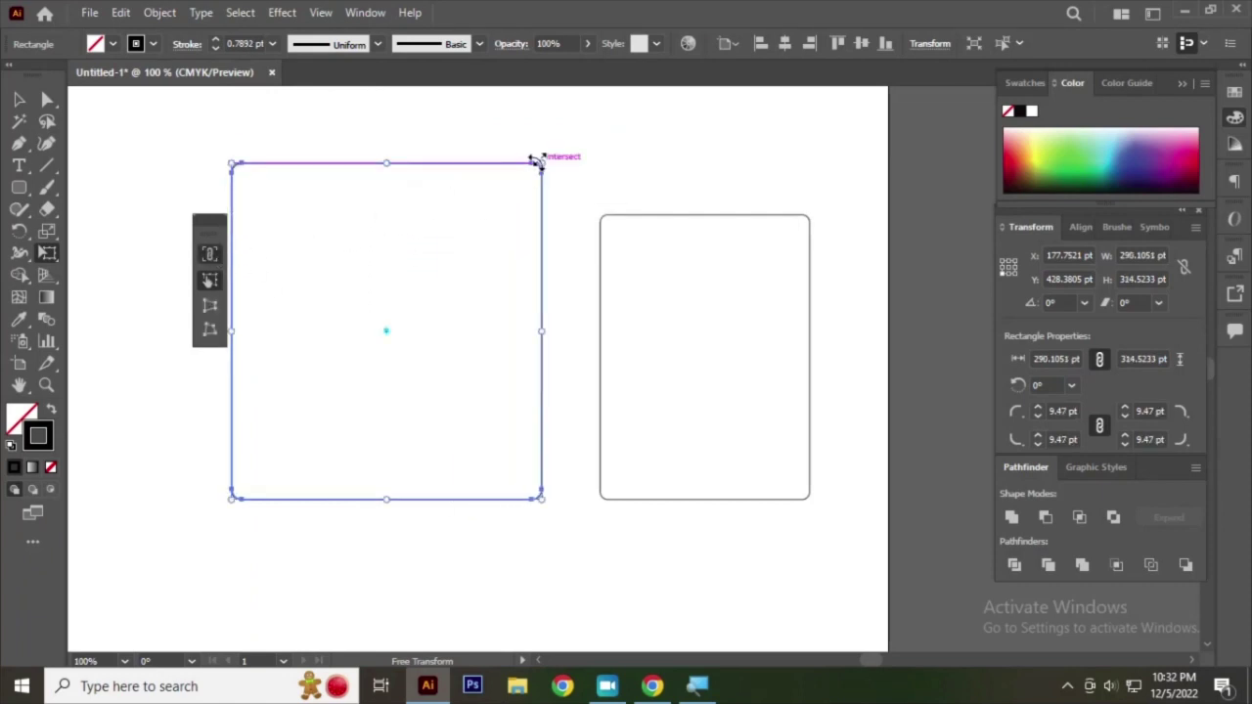
mouse_move(537, 160)
left_mouse_down()
mouse_move(551, 206)
mouse_move(473, 304)
left_mouse_up()
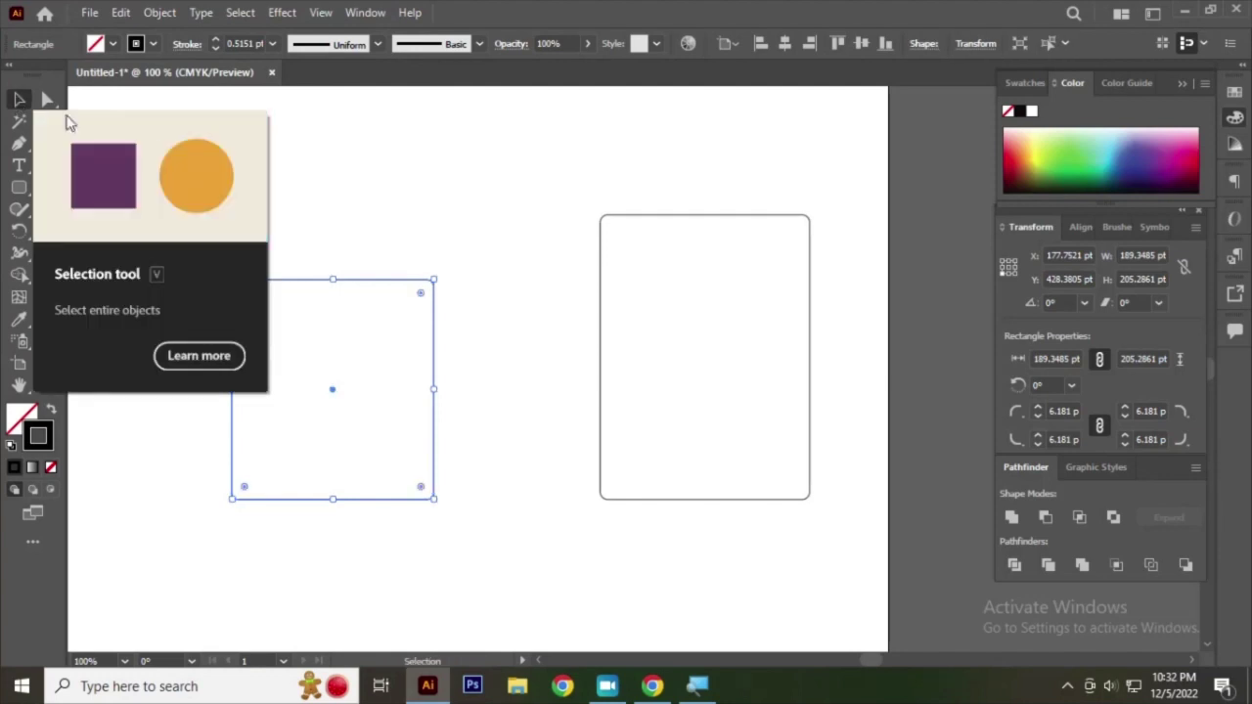
- Move the small rectangle up and to the right with the Selection tool
left_click(18, 100)
left_click_drag(373, 286, 439, 206)
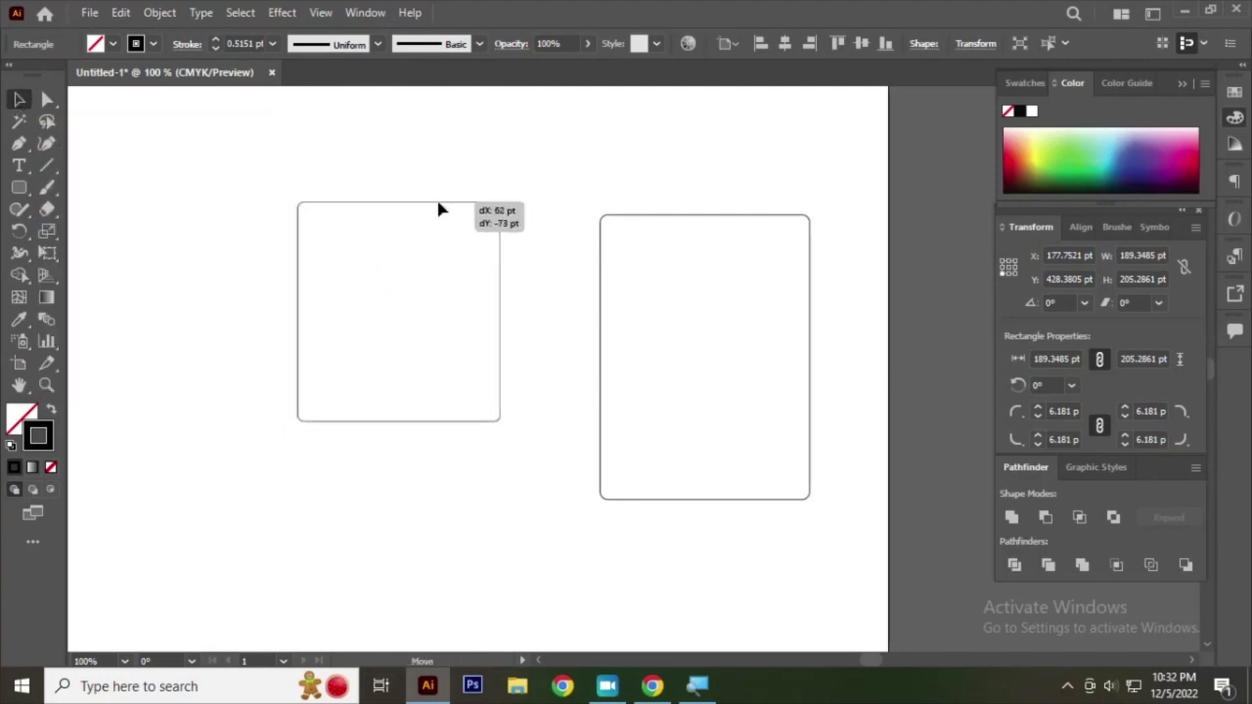
left_click(49, 255)
- Choose the Free Transform tool and try its Perspective Distort and Free Distort modes
right_click(51, 253)
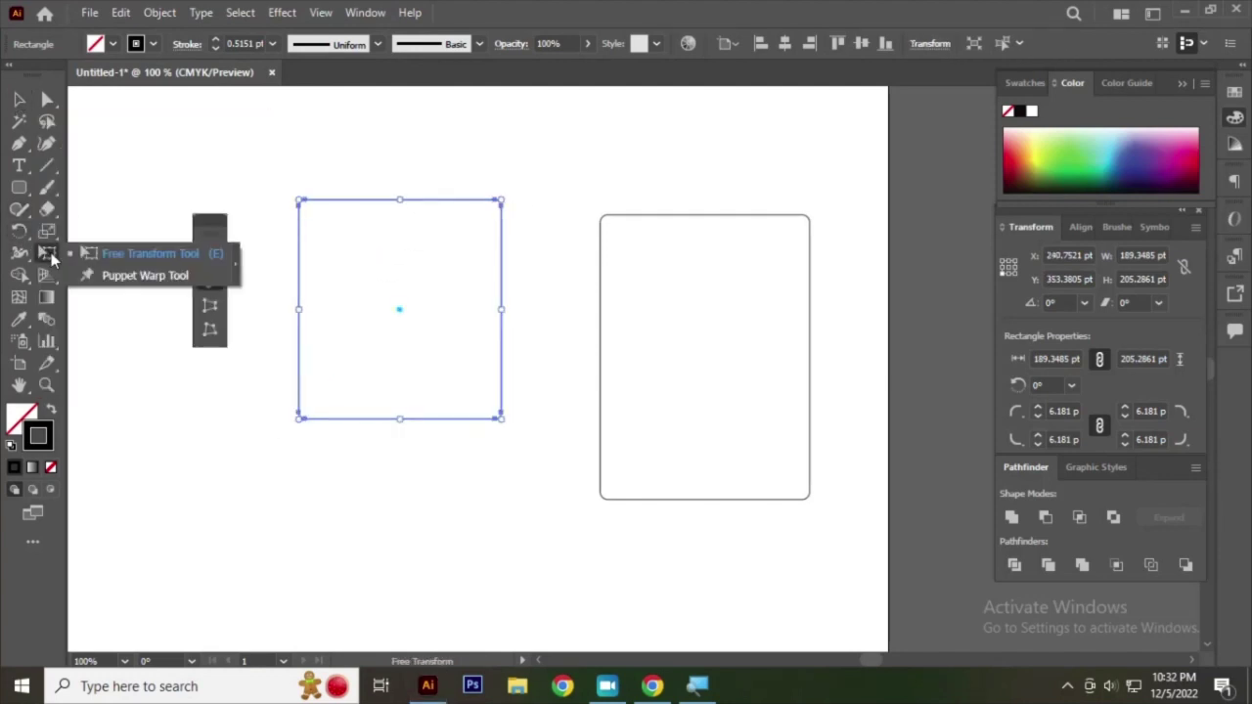
left_click(20, 101)
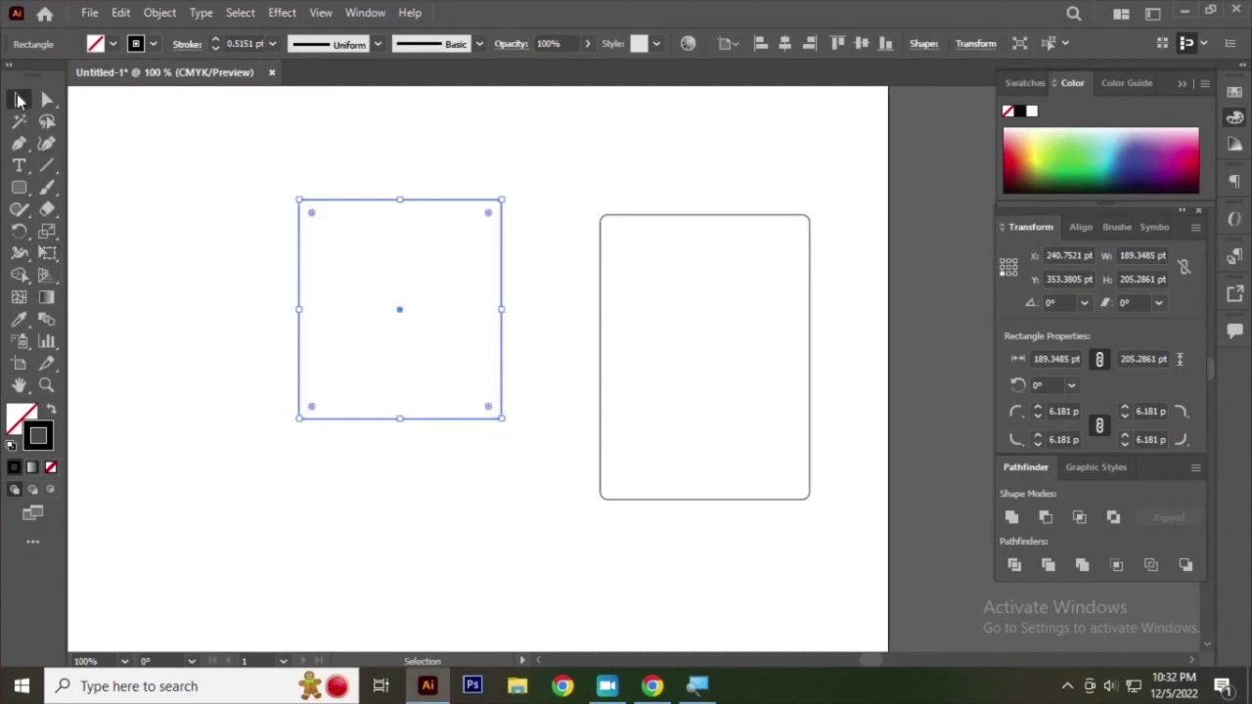
left_click(53, 255)
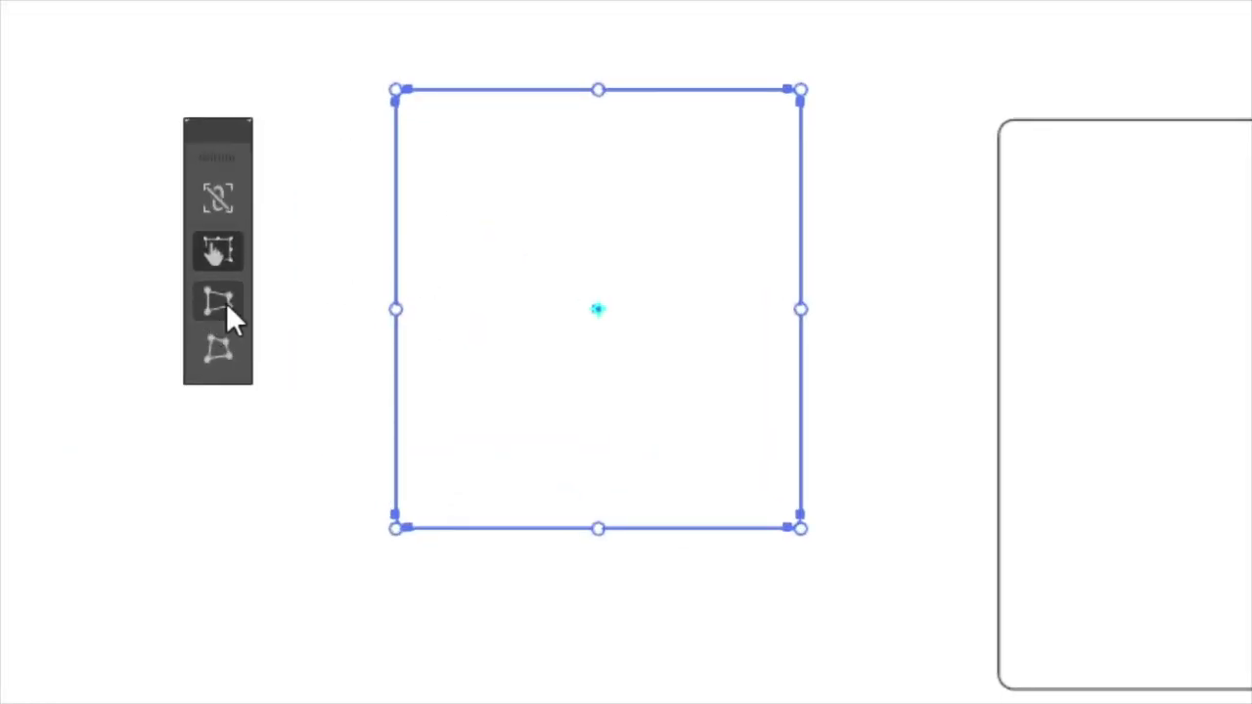
left_click(226, 303)
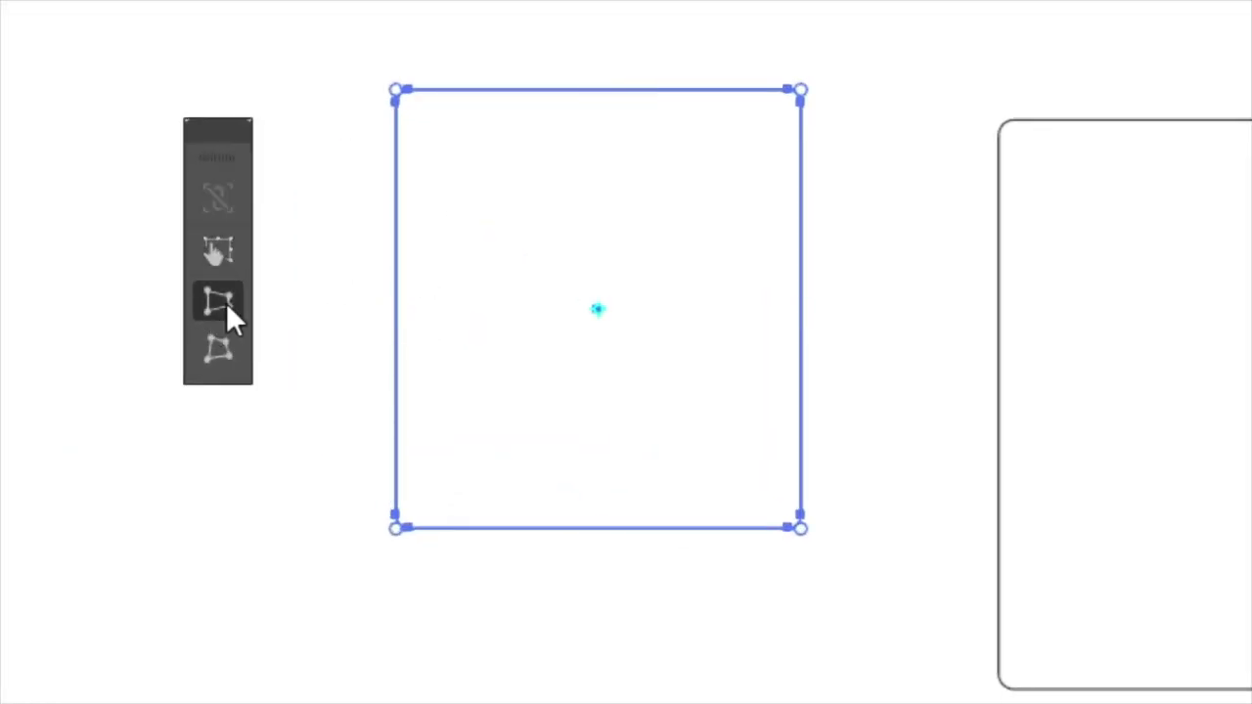
left_click(208, 360)
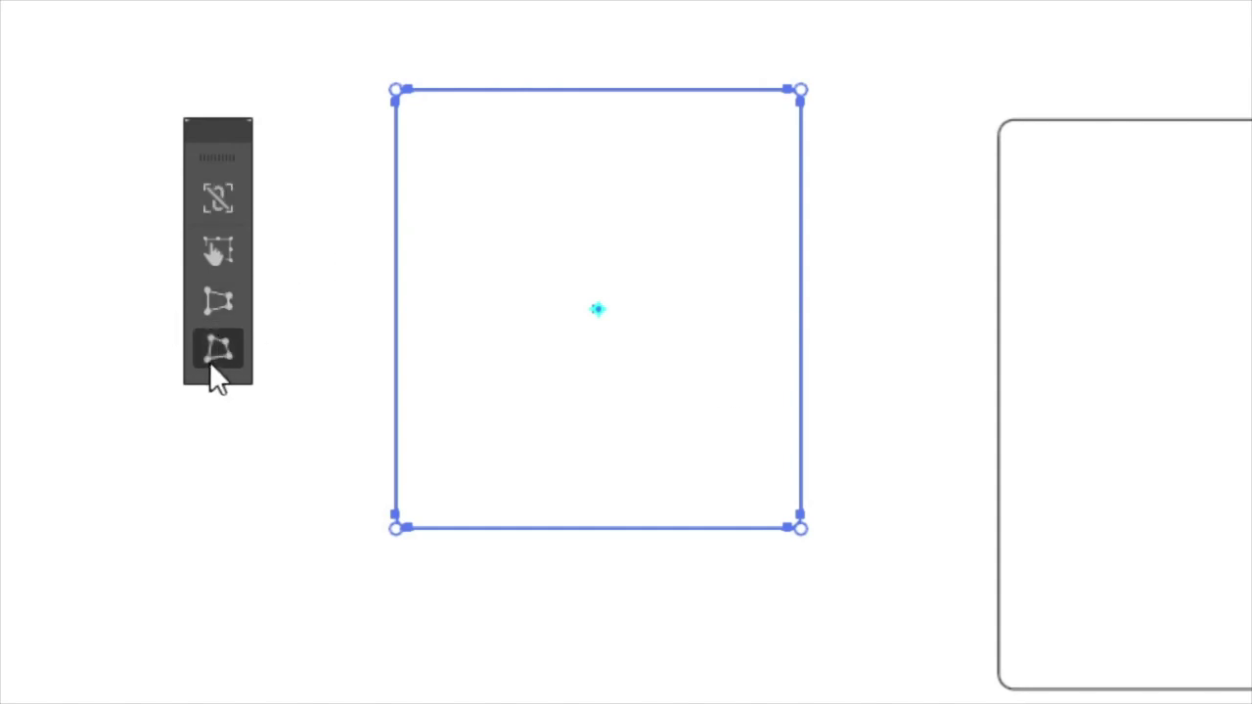
left_click(218, 303)
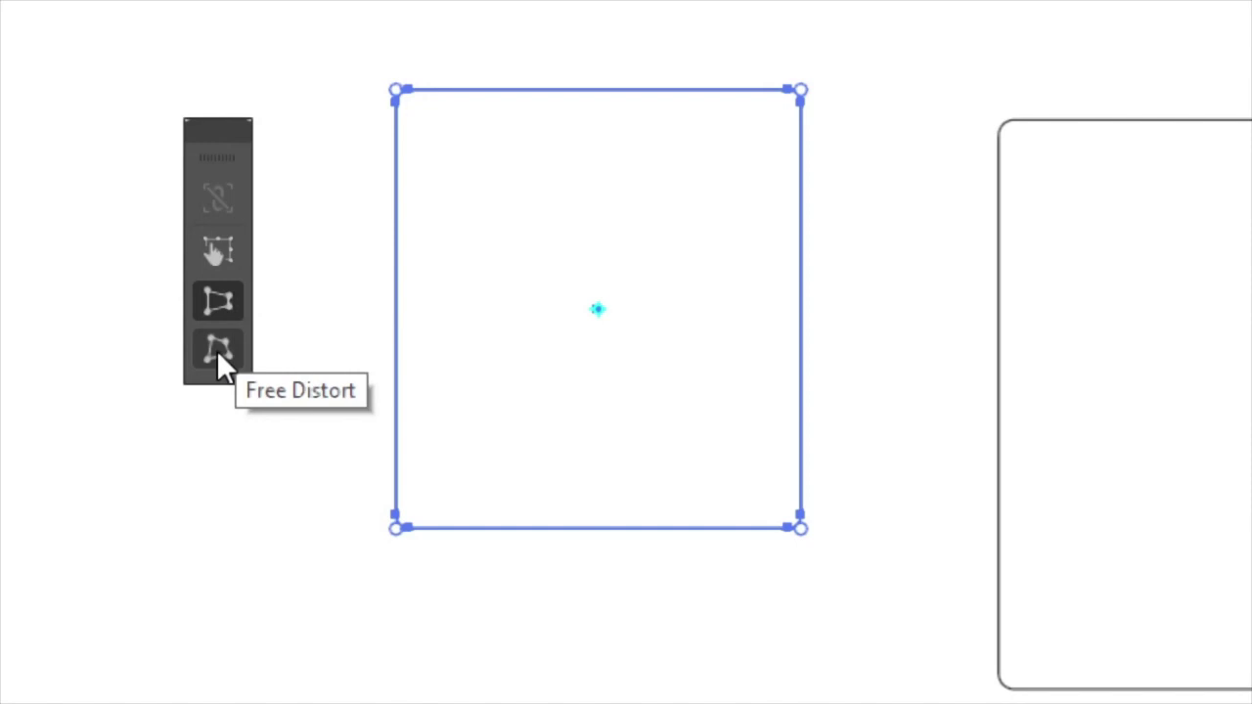
left_click(216, 349)
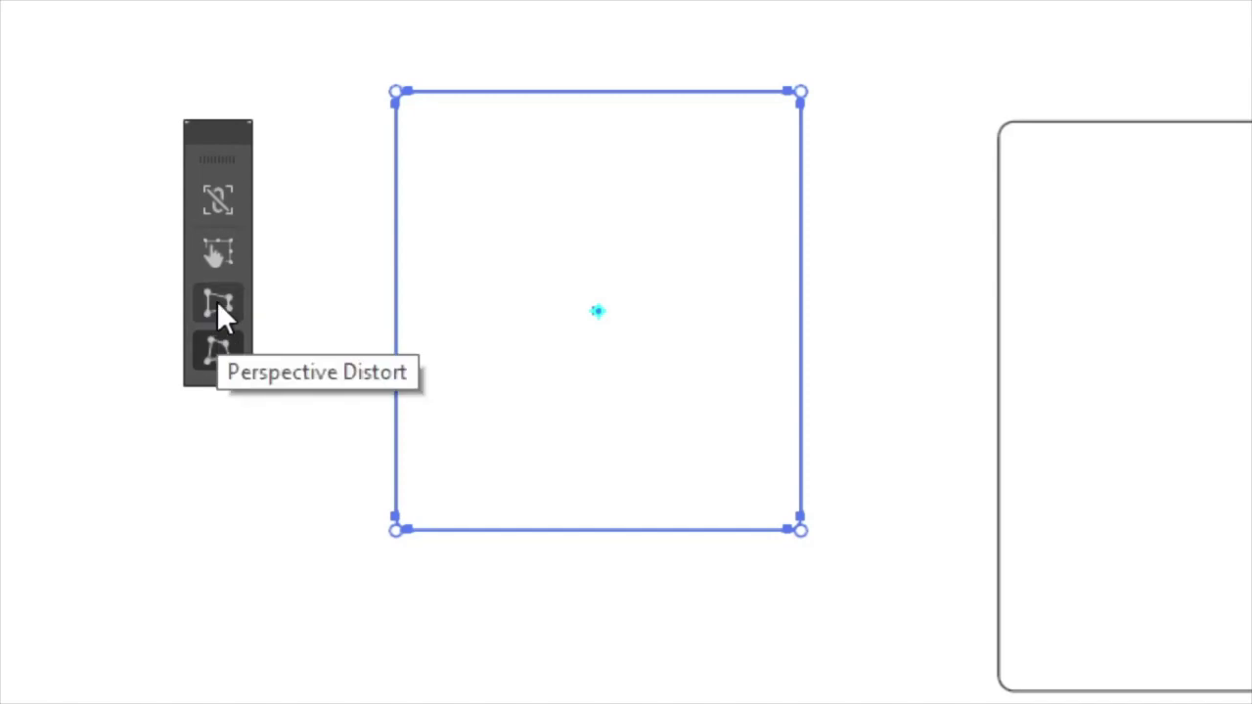
- Perspective-distort a top corner inward, undoing lopsided attempts to get a symmetric narrowing trapezoid
left_click(219, 309)
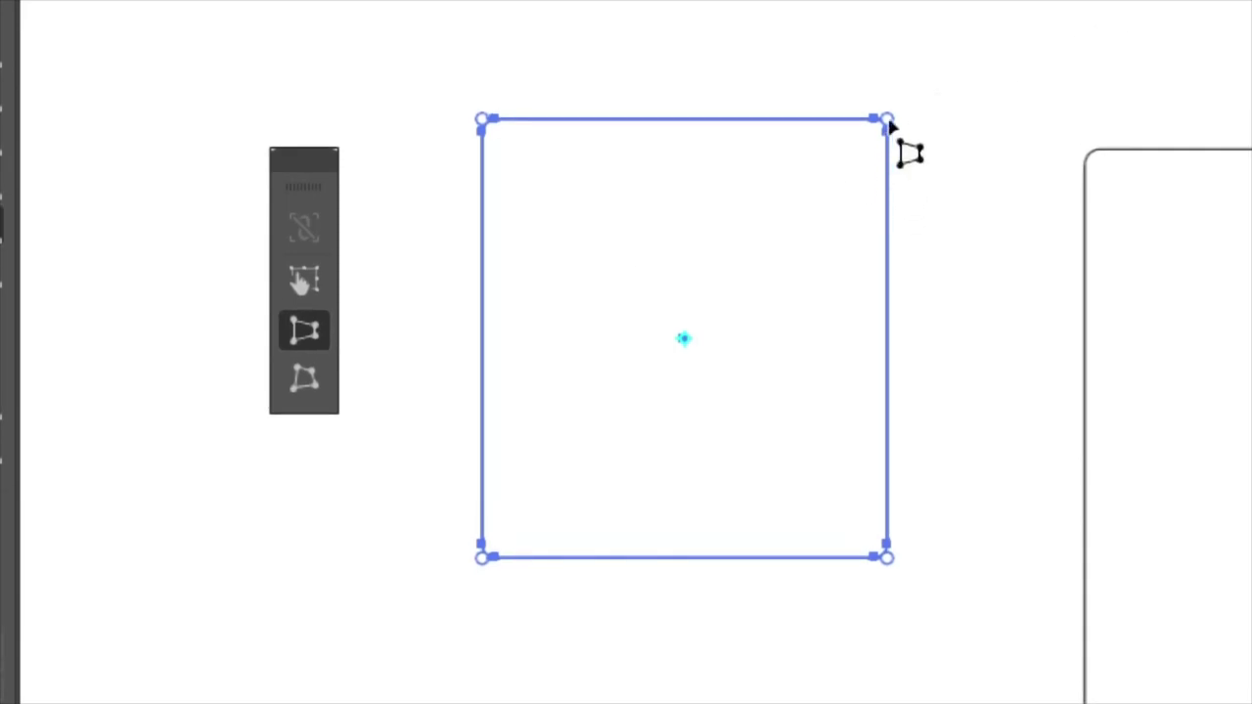
mouse_move(887, 120)
left_mouse_down()
mouse_move(850, 148)
mouse_move(857, 120)
mouse_move(831, 140)
mouse_move(721, 128)
mouse_move(752, 140)
mouse_move(816, 123)
mouse_move(719, 145)
mouse_move(761, 155)
mouse_move(710, 148)
mouse_move(784, 147)
mouse_move(718, 153)
mouse_move(771, 152)
mouse_move(774, 137)
mouse_move(792, 221)
mouse_move(757, 140)
mouse_move(803, 244)
mouse_move(770, 139)
mouse_move(833, 257)
mouse_move(782, 145)
mouse_move(820, 262)
mouse_move(780, 159)
mouse_move(811, 288)
mouse_move(741, 117)
mouse_move(798, 266)
mouse_move(721, 125)
mouse_move(782, 223)
mouse_move(779, 184)
mouse_move(741, 98)
left_mouse_up()
left_click(766, 120)
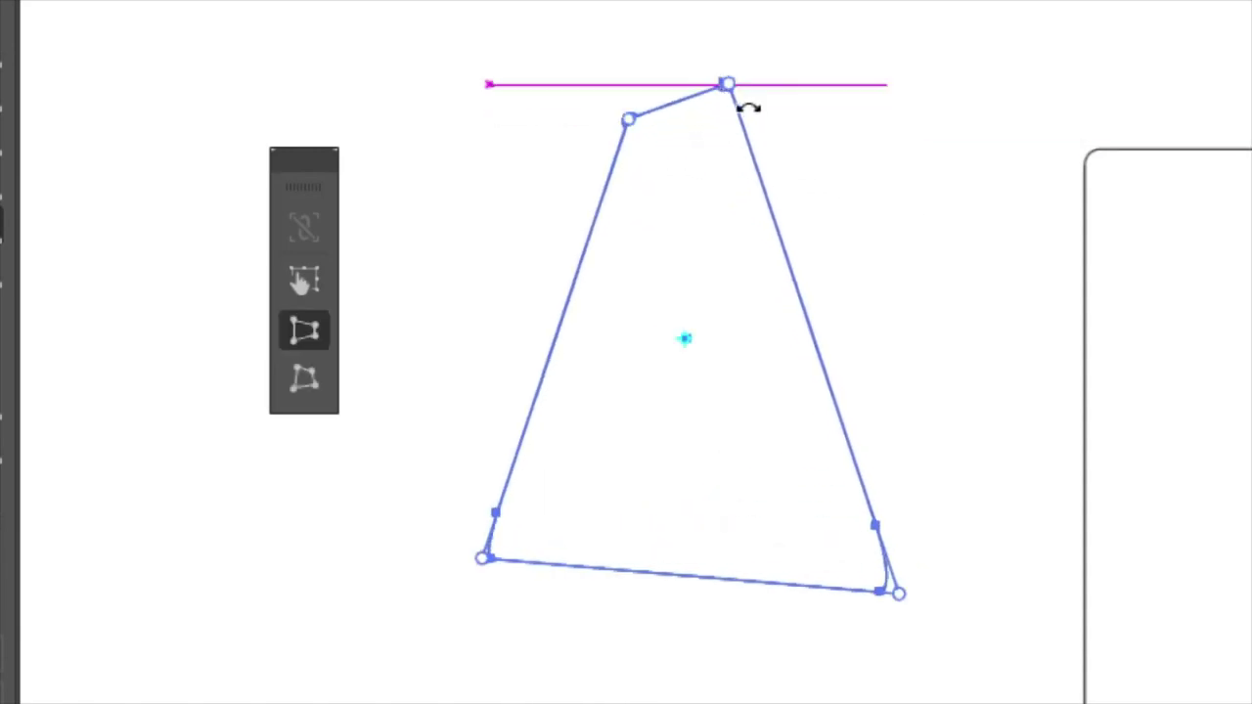
key("ctrl+z")
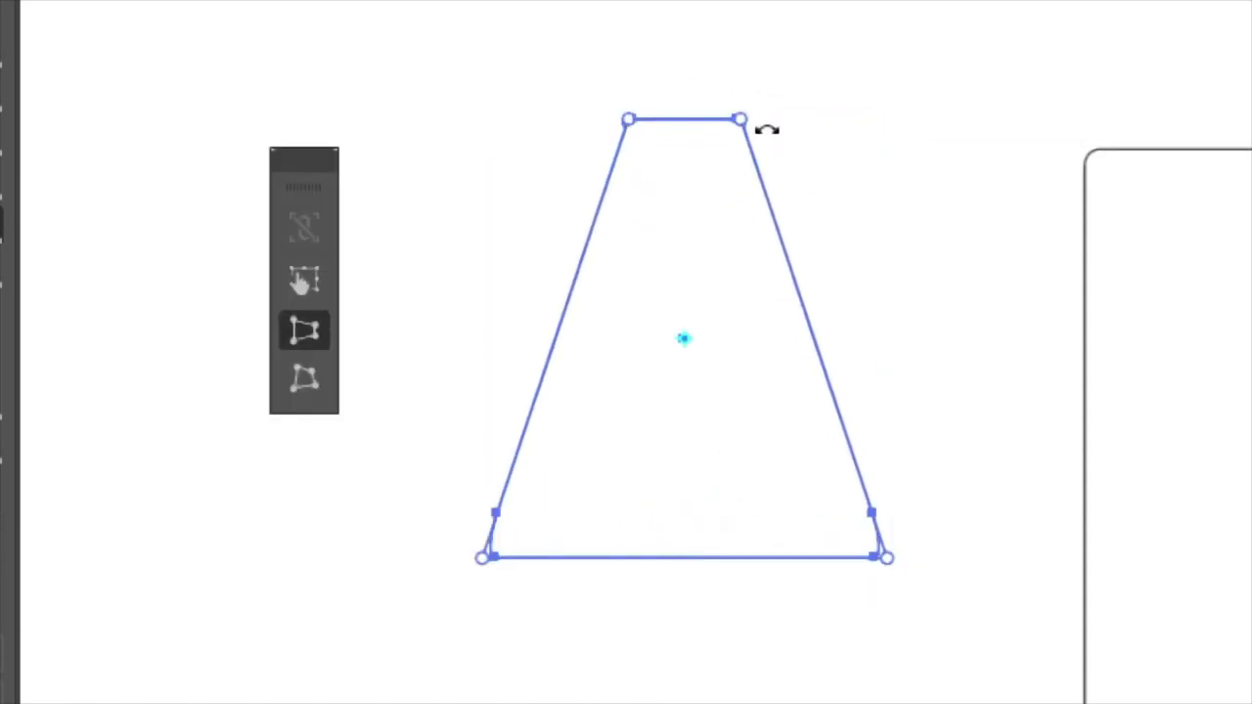
mouse_move(741, 120)
left_mouse_down()
mouse_move(791, 271)
mouse_move(742, 145)
mouse_move(793, 122)
mouse_move(858, 121)
left_mouse_up()
key("ctrl+z")
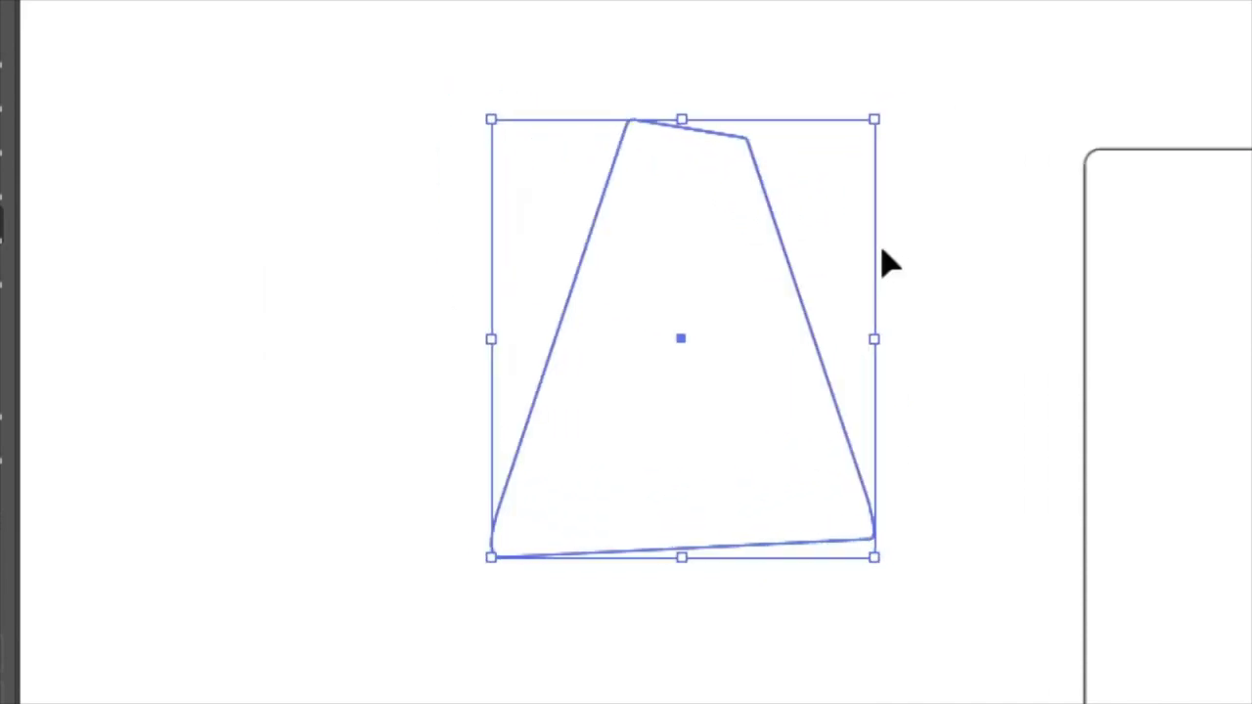
key("ctrl+z")
key("e")
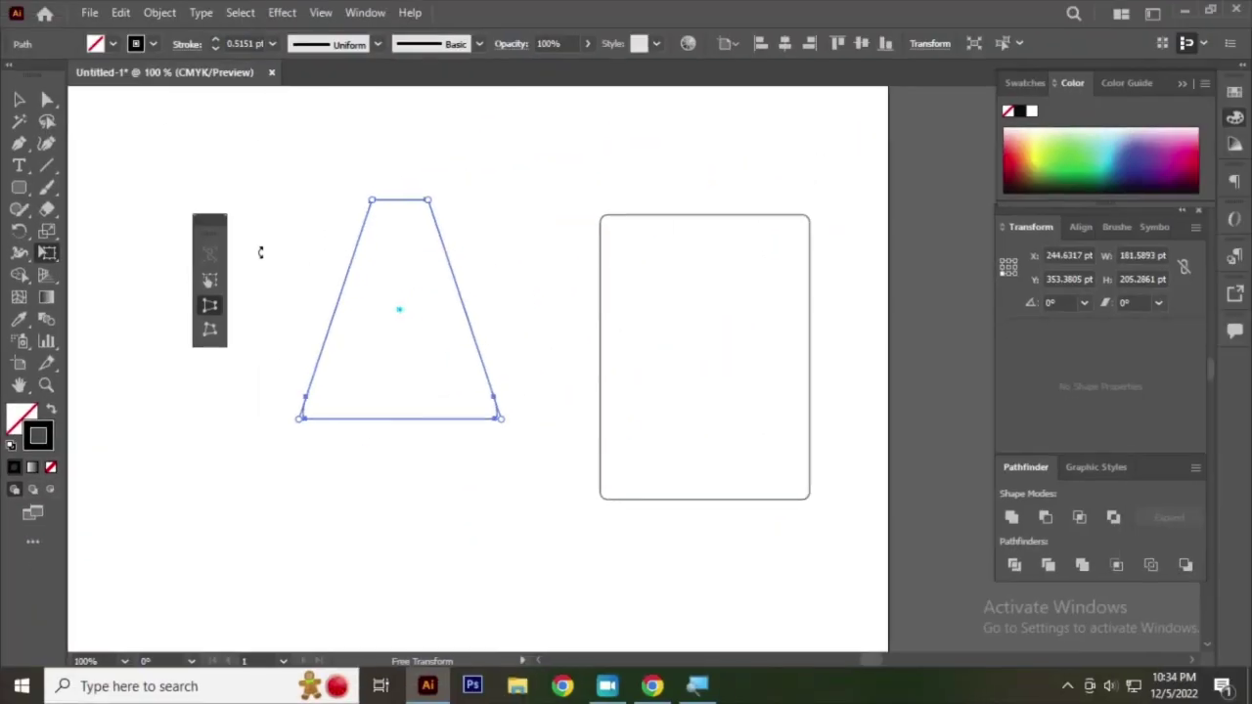
- Marquee-select the tall rectangle on the right and delete it
left_click(19, 100)
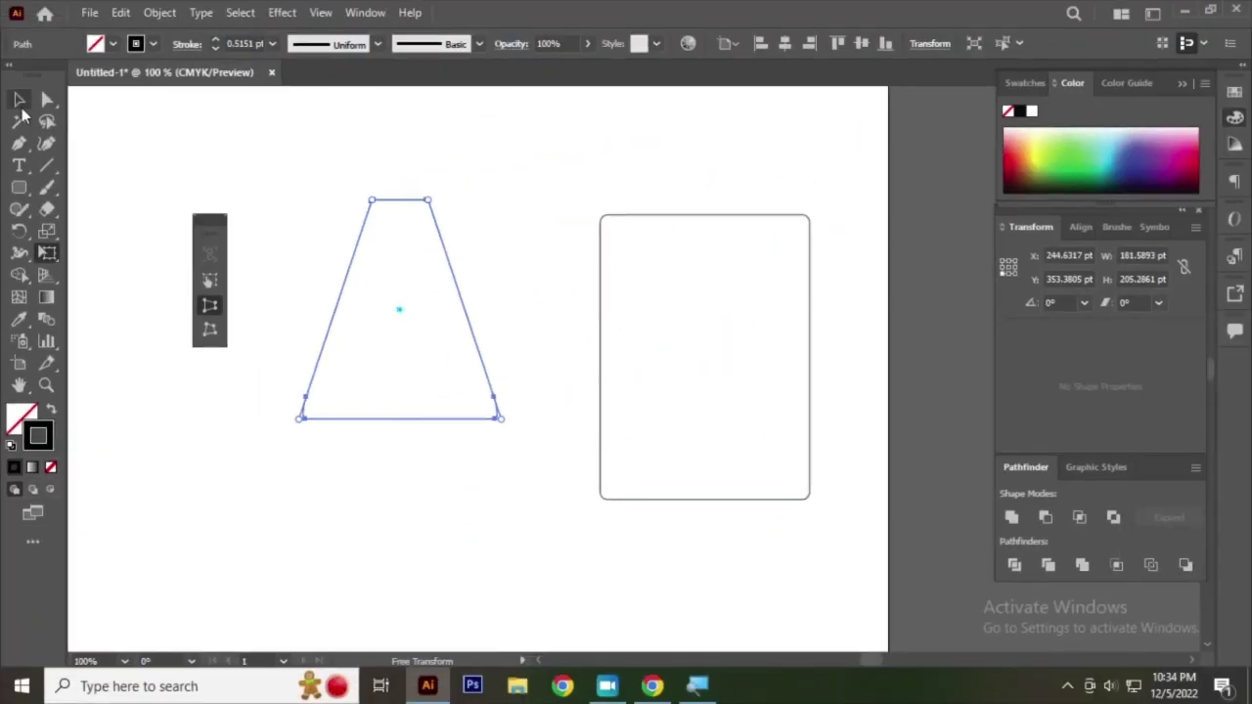
left_click(253, 151)
scroll(517, 271, "down", 3)
scroll(502, 270, "up", 2)
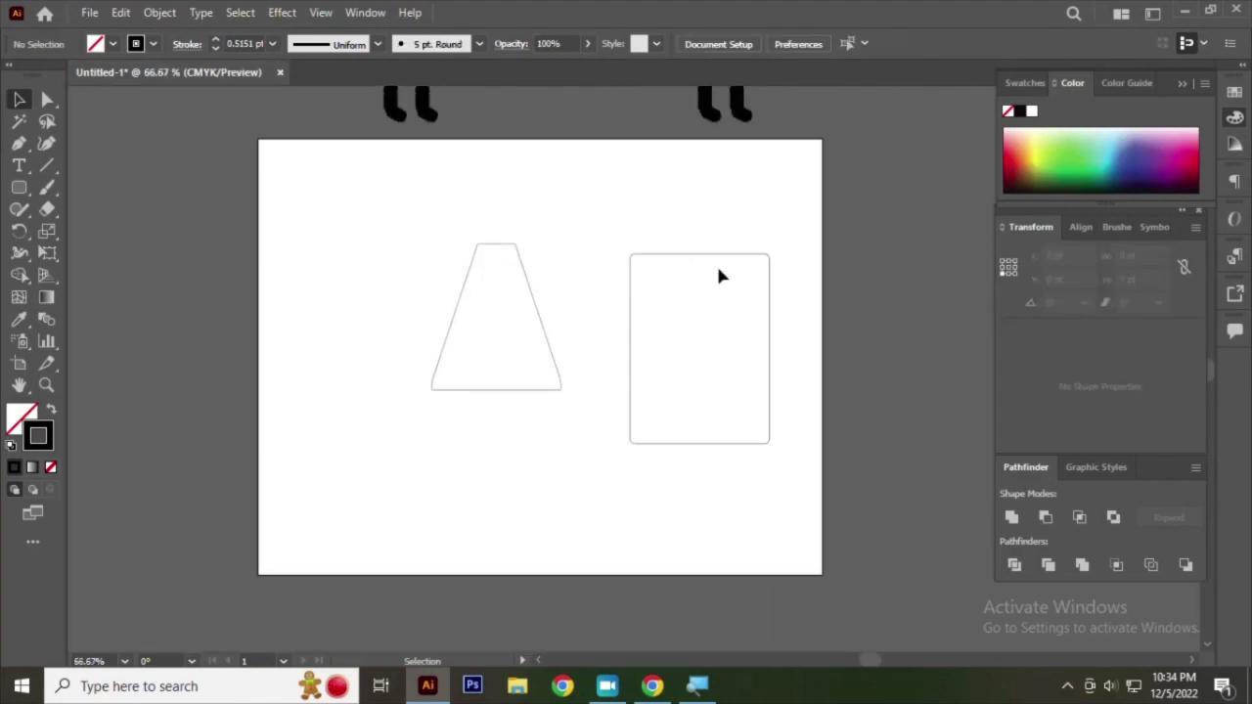
left_click_drag(614, 234, 816, 419)
key("Delete")
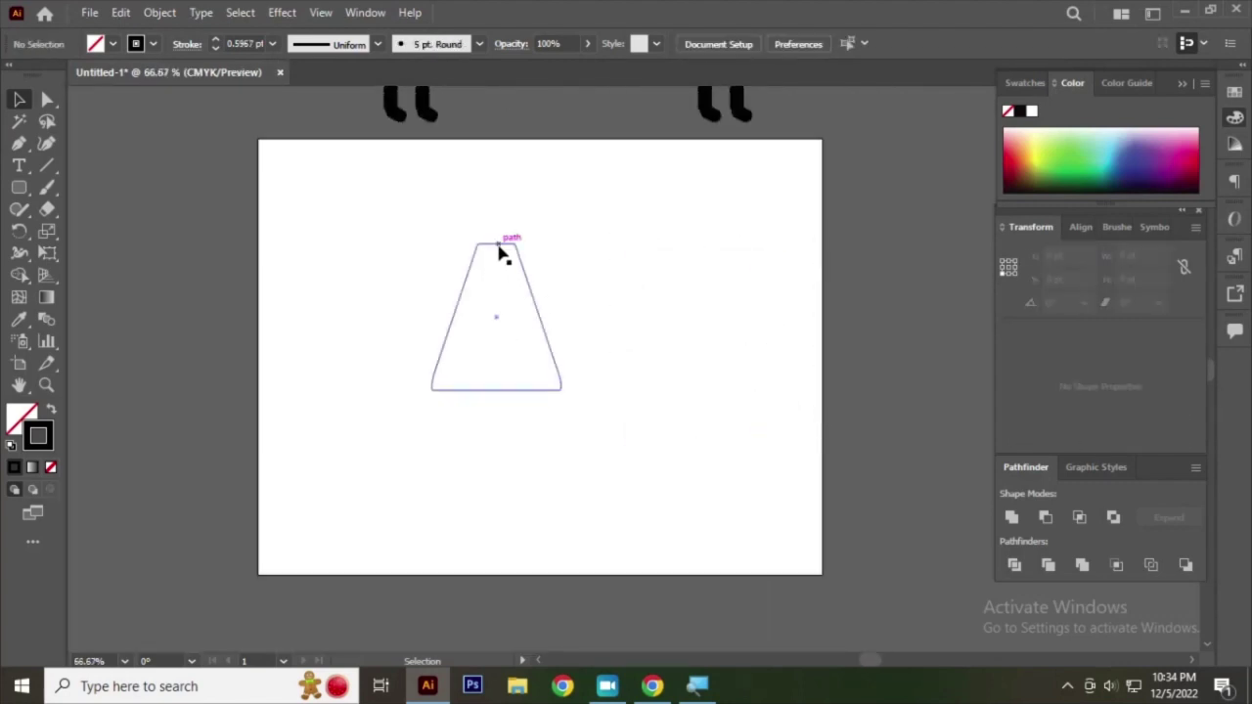
- Move the trapezoid to the upper left and give it a black fill with no stroke
mouse_move(486, 247)
left_mouse_down()
mouse_move(415, 235)
mouse_move(373, 193)
left_mouse_up()
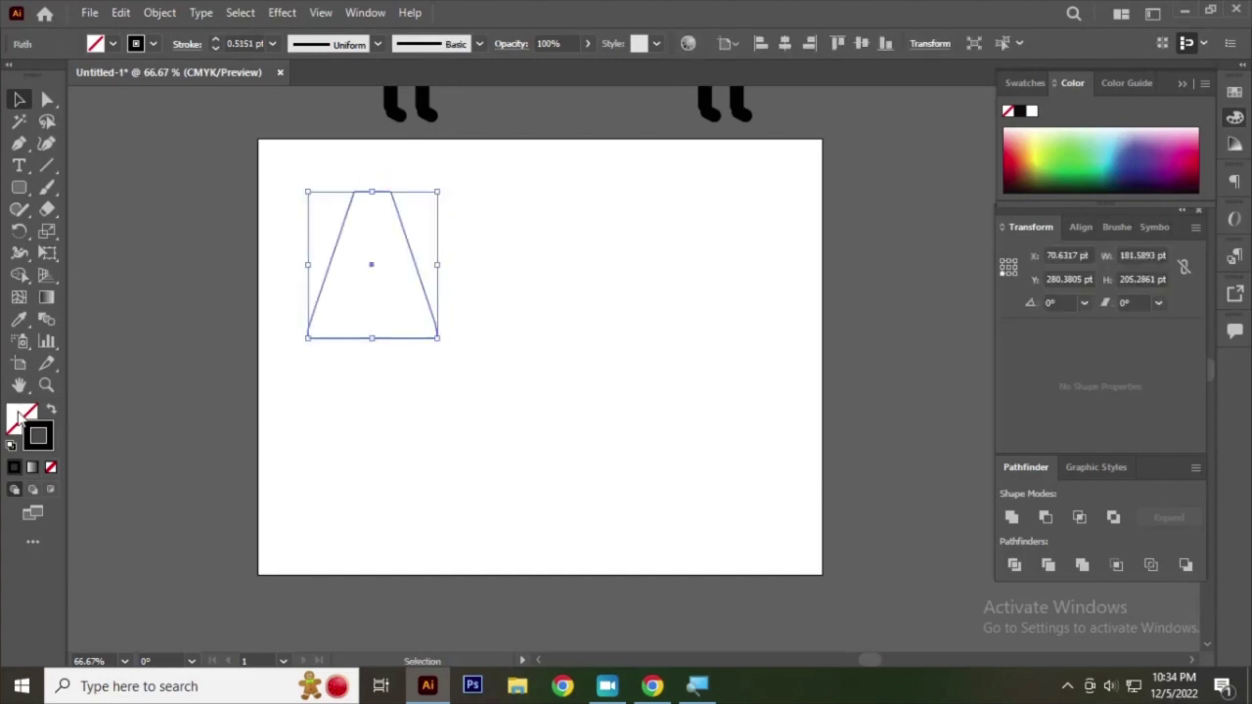
left_click(51, 466)
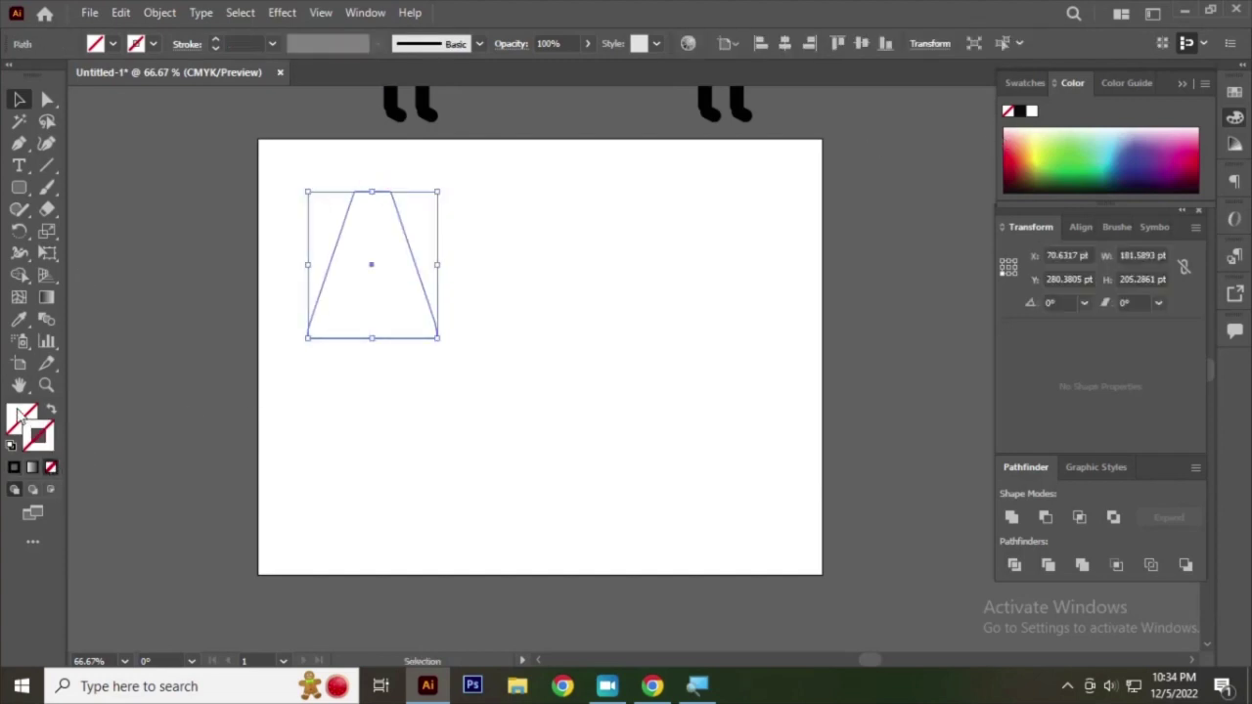
left_click(19, 416)
left_click(1023, 114)
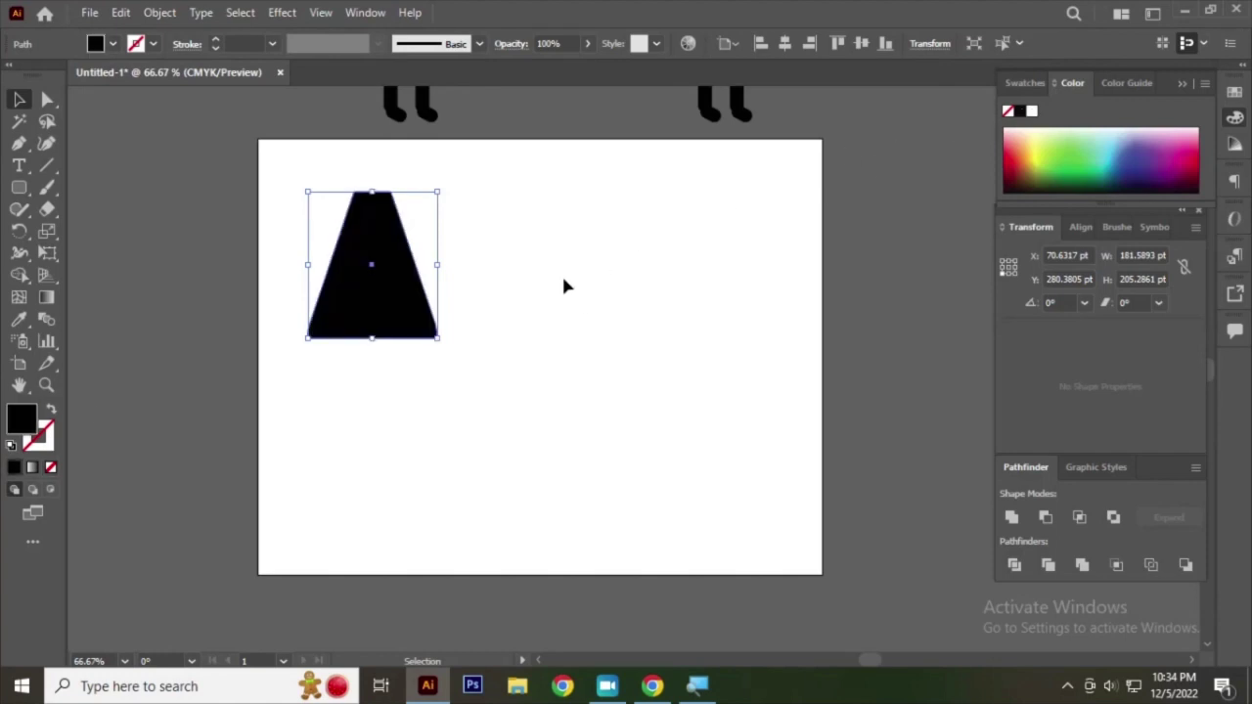
left_click(561, 282)
left_click(343, 244)
left_click(414, 246)
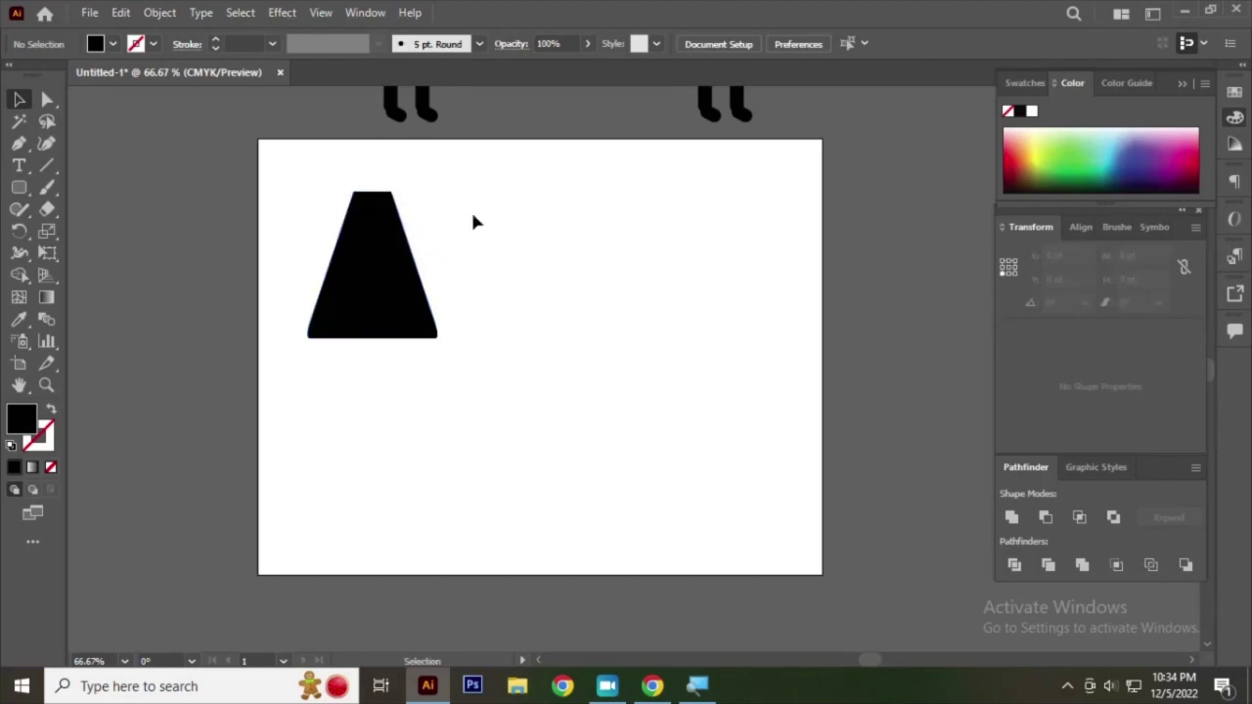
- Alt-drag the trapezoid to the right and repeat with Ctrl+D to make a row of four
left_click(378, 244)
left_click_drag(368, 241, 504, 244)
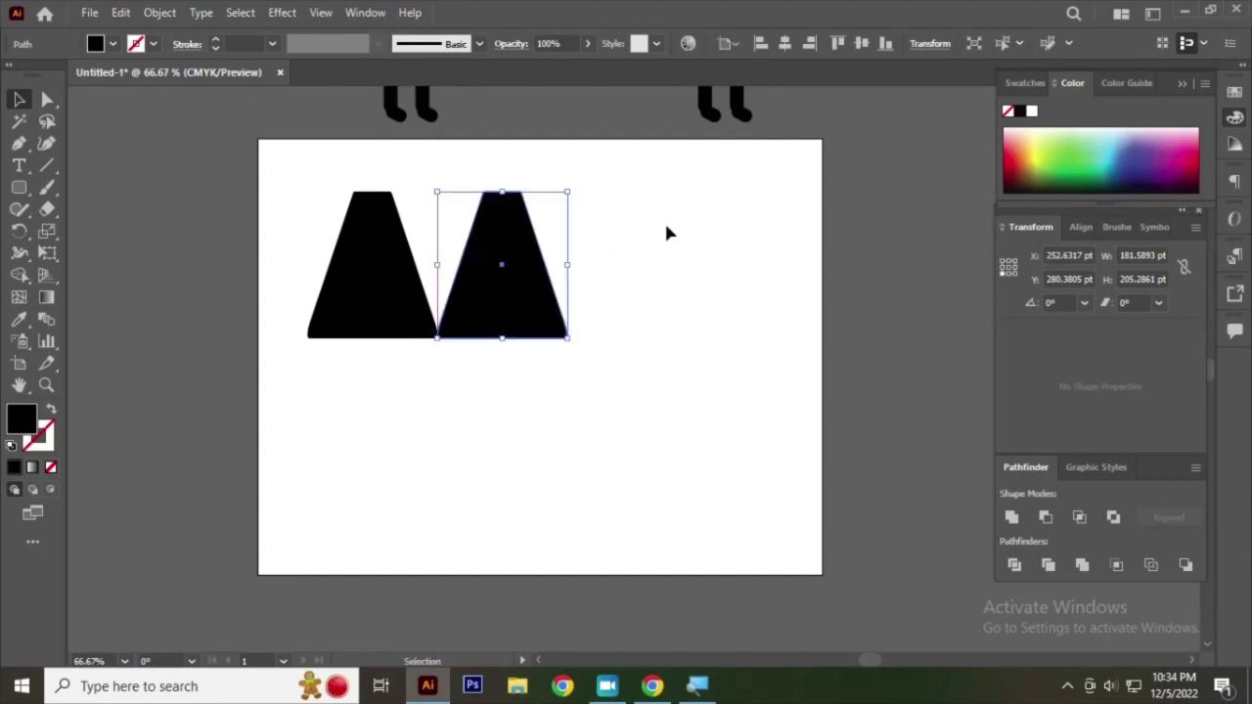
left_click(666, 233)
left_click(504, 221)
key("a")
key("ctrl+d")
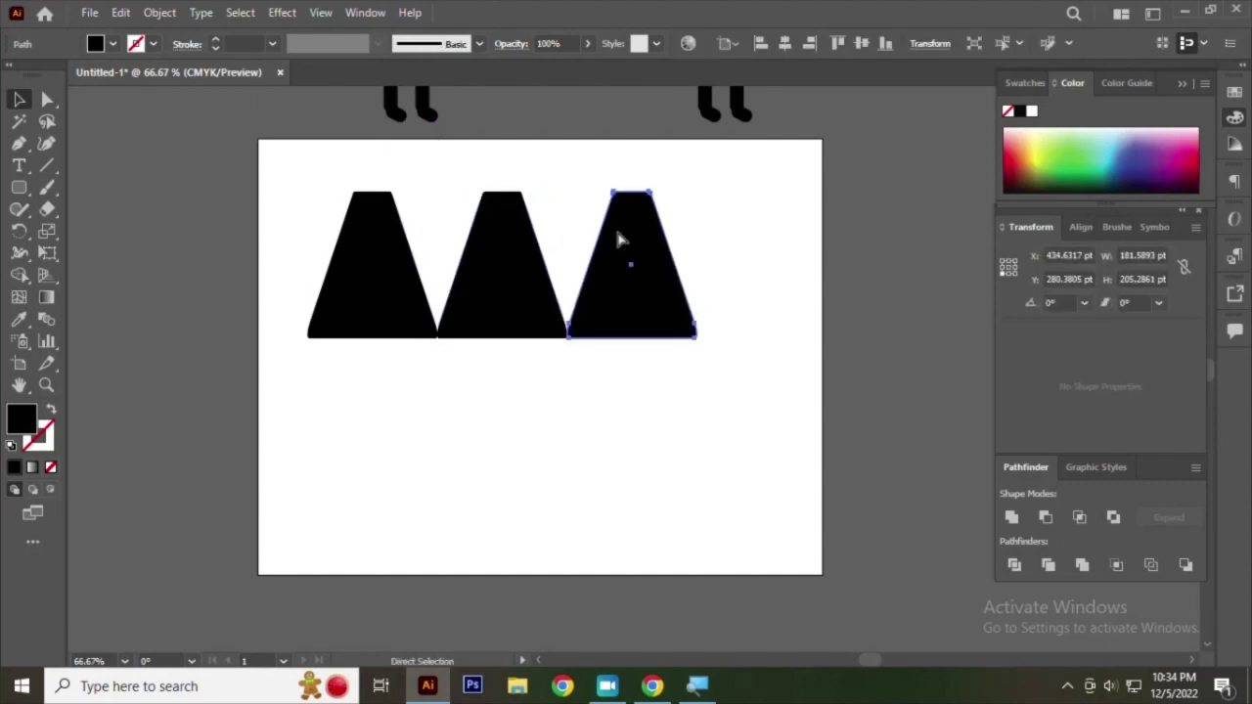
key("v")
key("ctrl+d")
left_click_drag(249, 176, 874, 380)
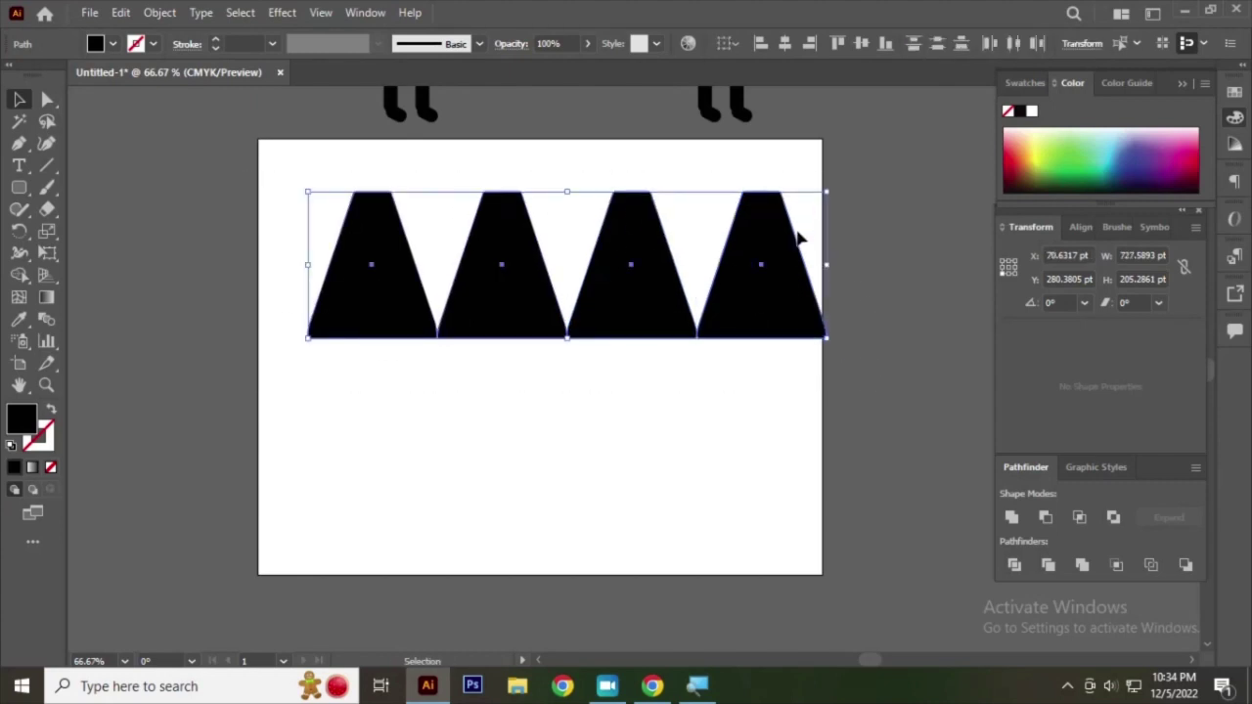
- Scale the four-trapezoid row proportionally with Free Transform and Constrain to about 668 pt wide
left_click(54, 253)
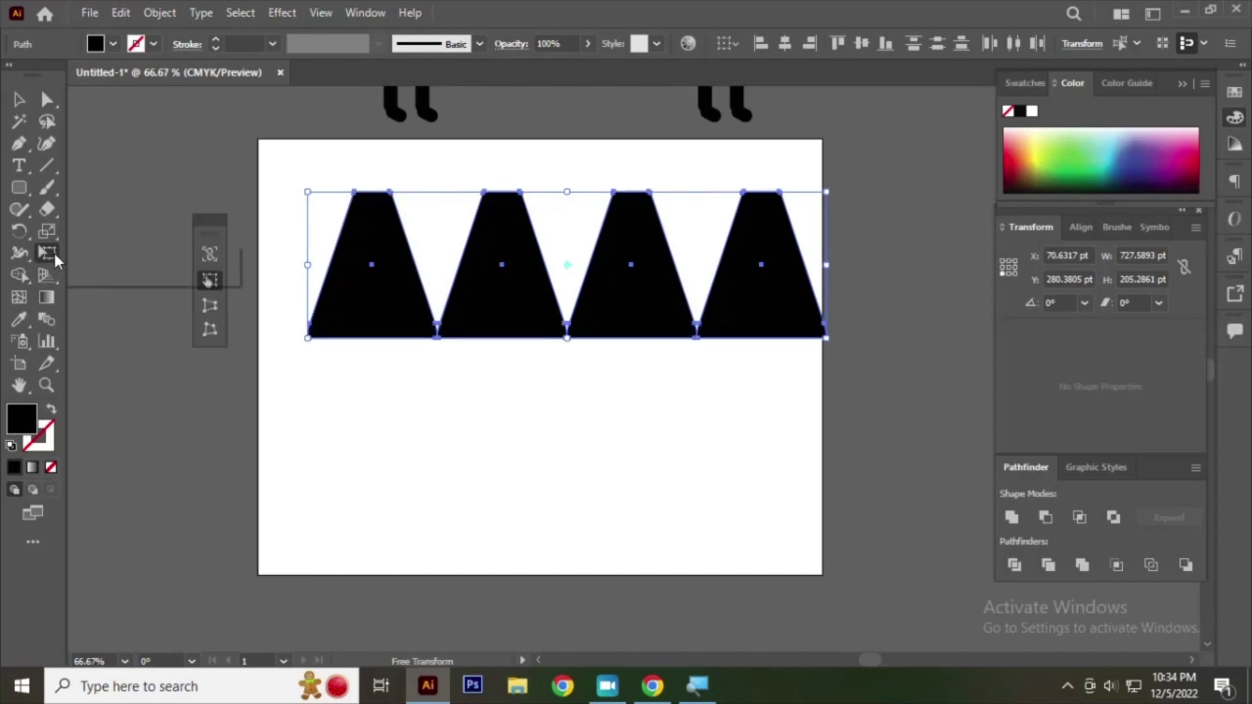
right_click(54, 253)
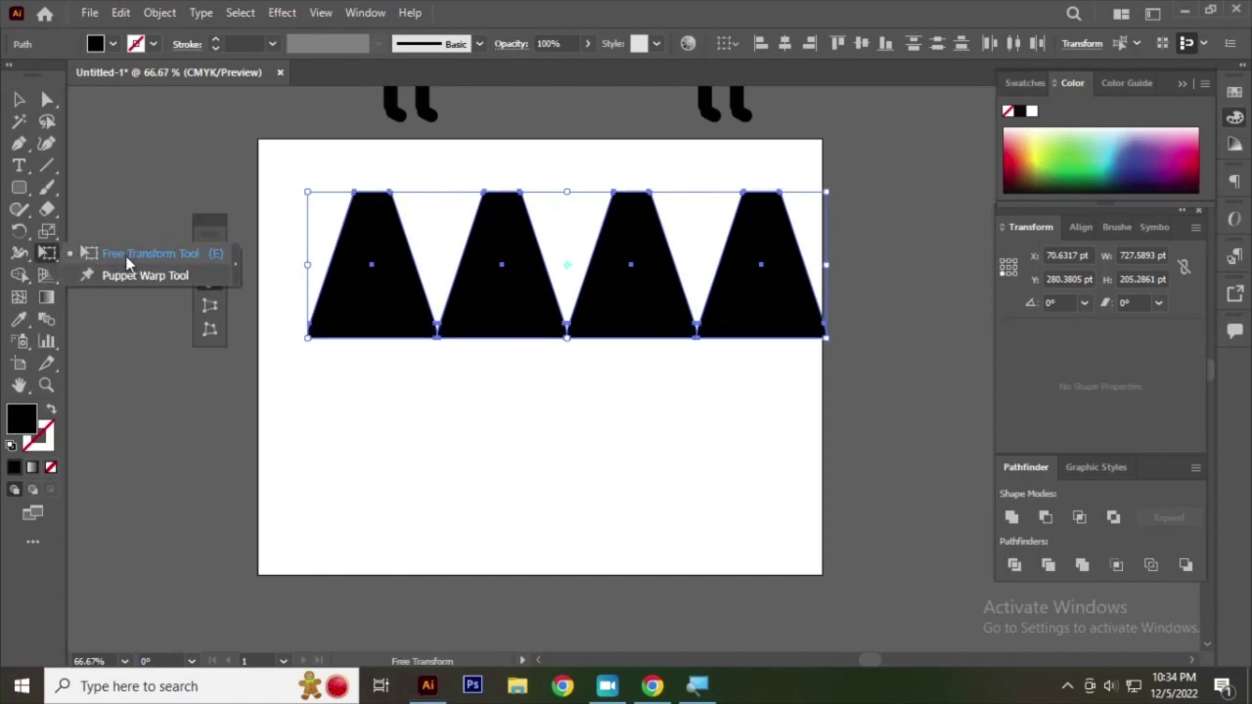
left_click(130, 254)
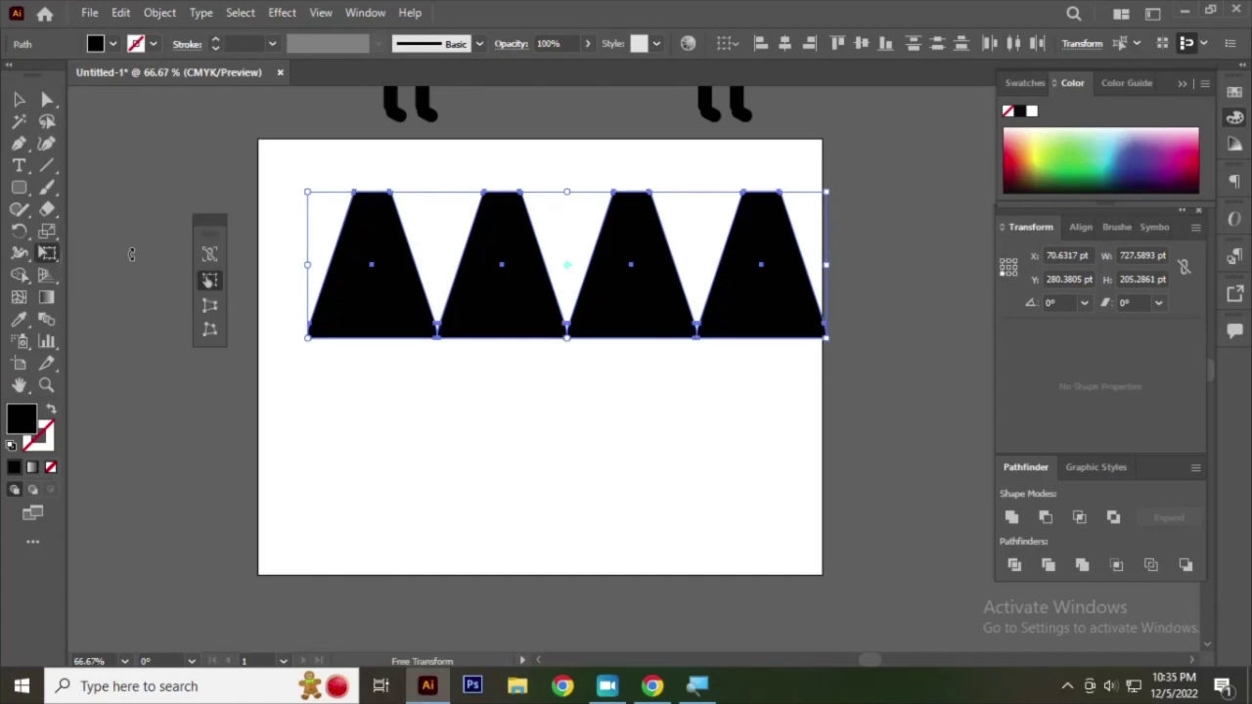
left_click(210, 284)
mouse_move(825, 192)
left_mouse_down()
mouse_move(691, 258)
mouse_move(777, 215)
mouse_move(727, 254)
mouse_move(733, 238)
mouse_move(659, 237)
mouse_move(749, 232)
mouse_move(669, 243)
mouse_move(774, 213)
left_mouse_up()
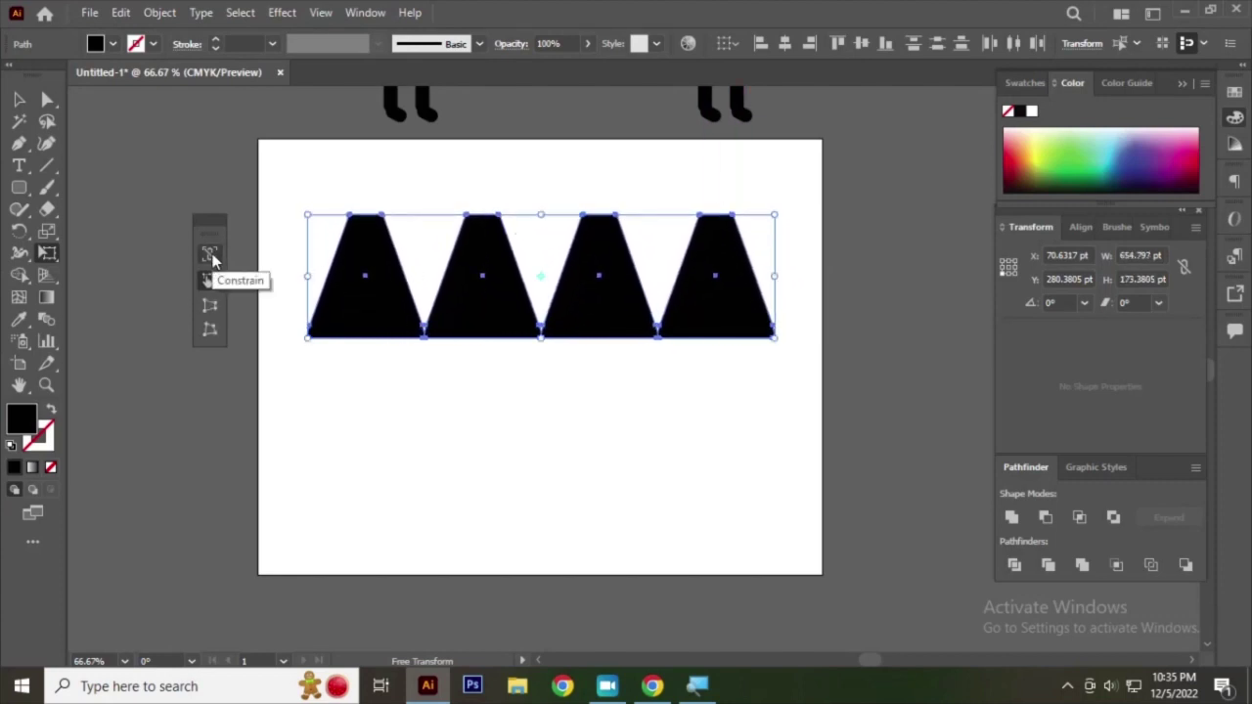
left_click_drag(774, 213, 826, 192)
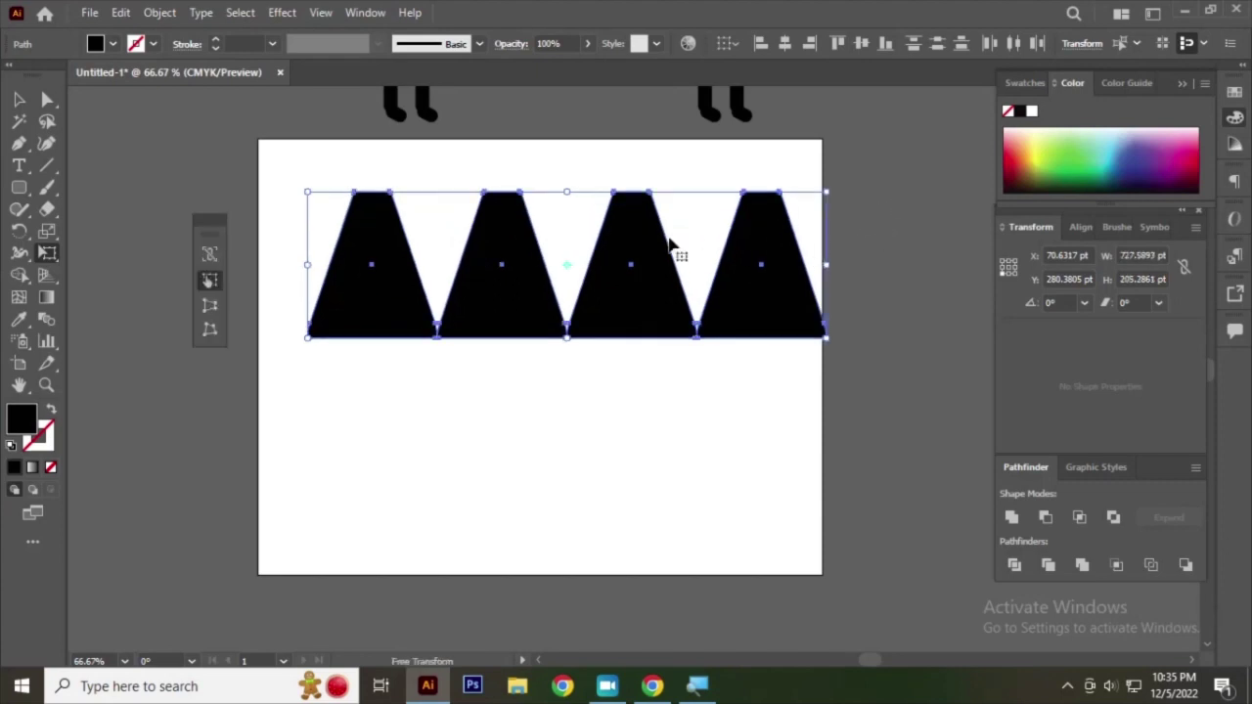
left_click(210, 253)
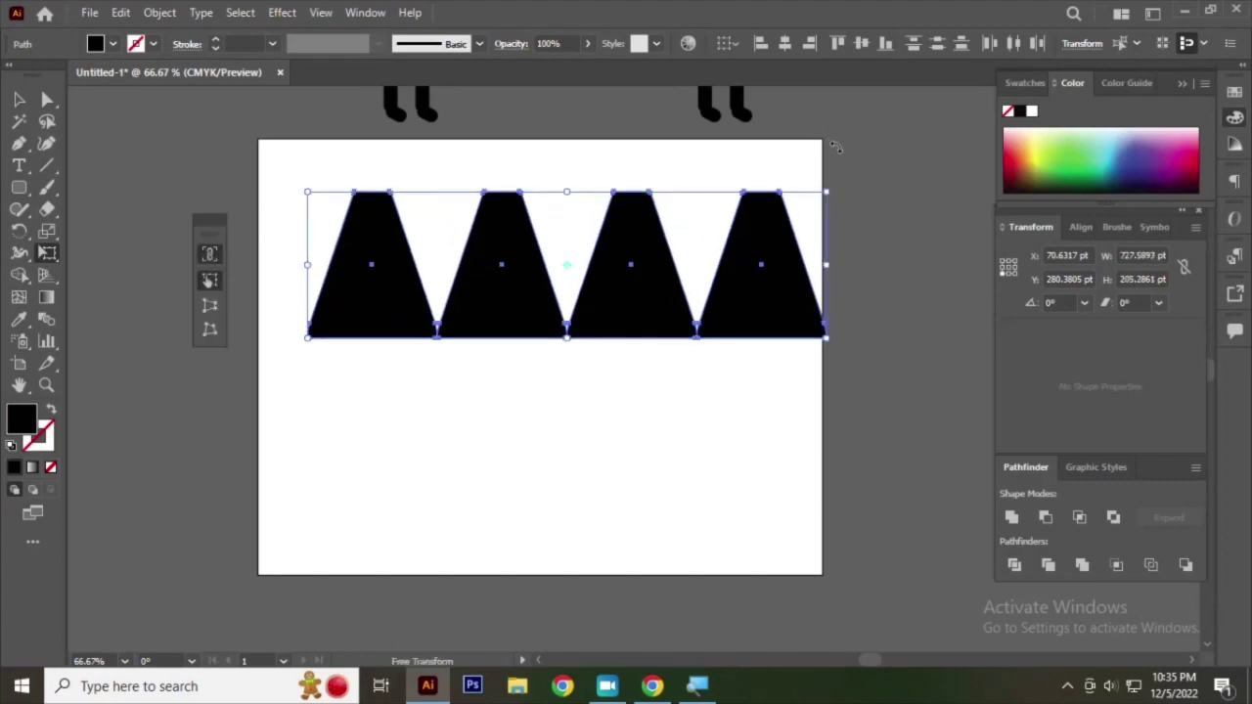
left_click_drag(826, 194, 785, 202)
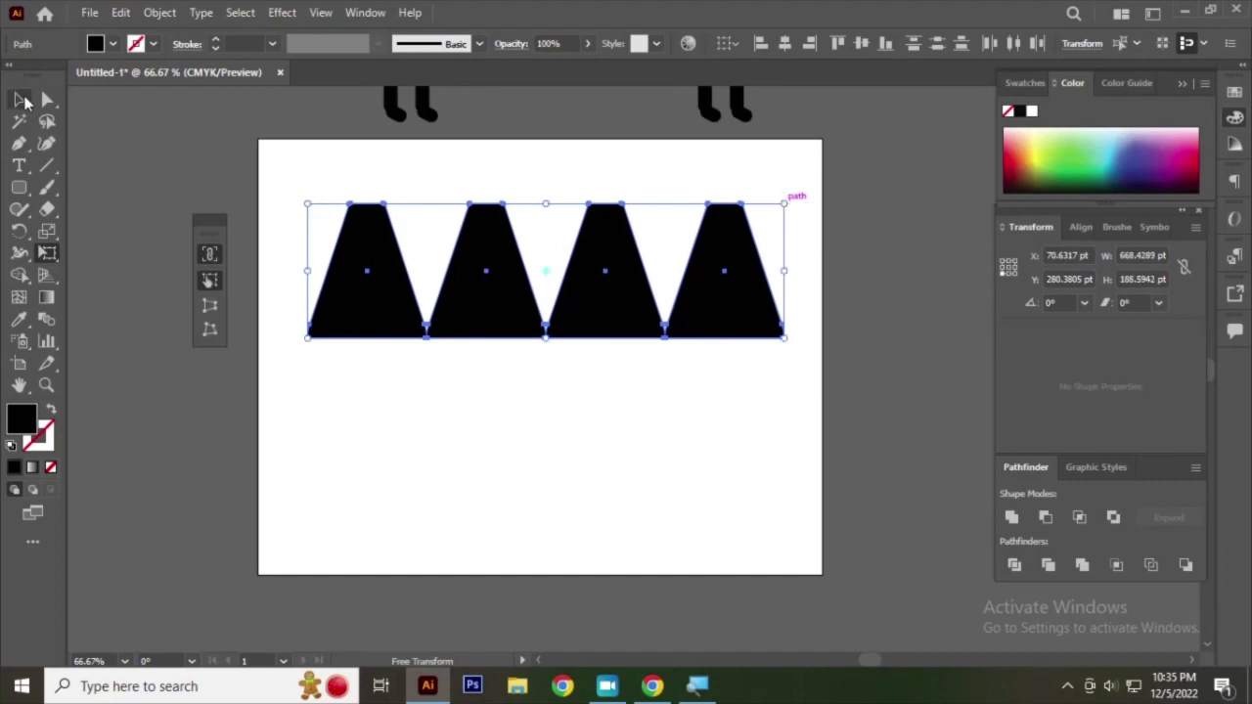
left_click(21, 100)
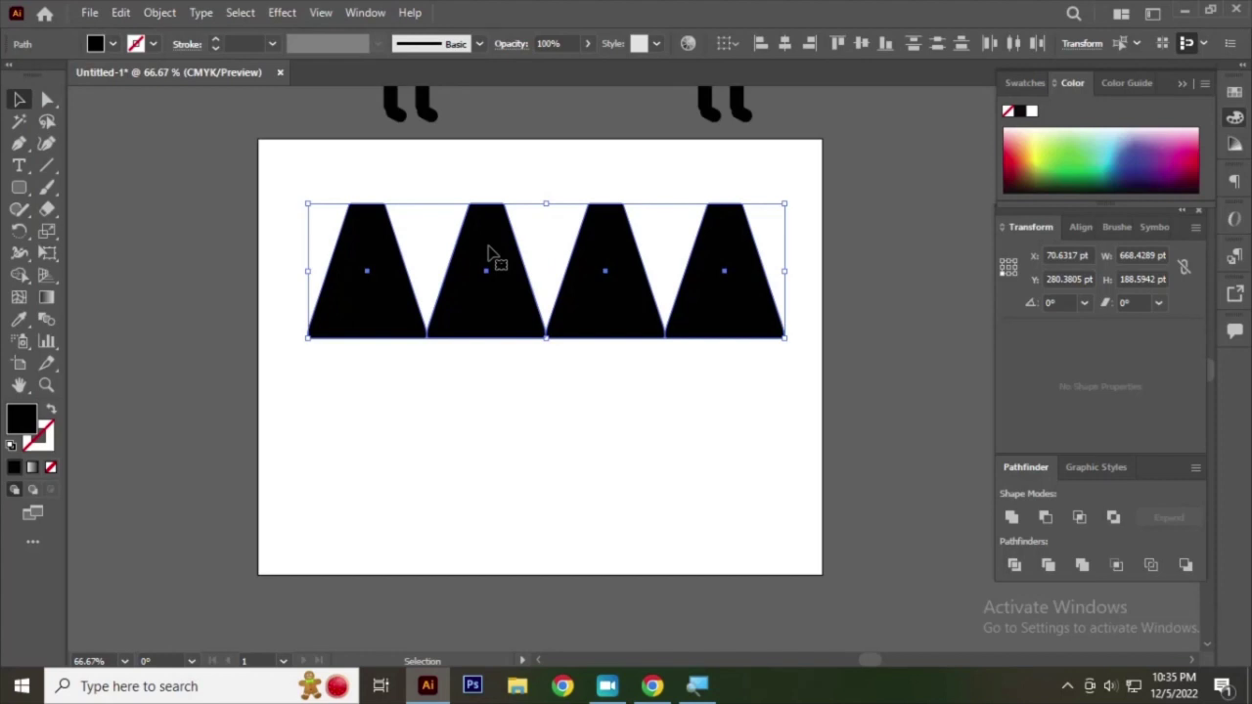
- Copy the trapezoid row below and reflect it across the horizontal axis, forming four hexagons
left_click_drag(492, 251, 487, 388)
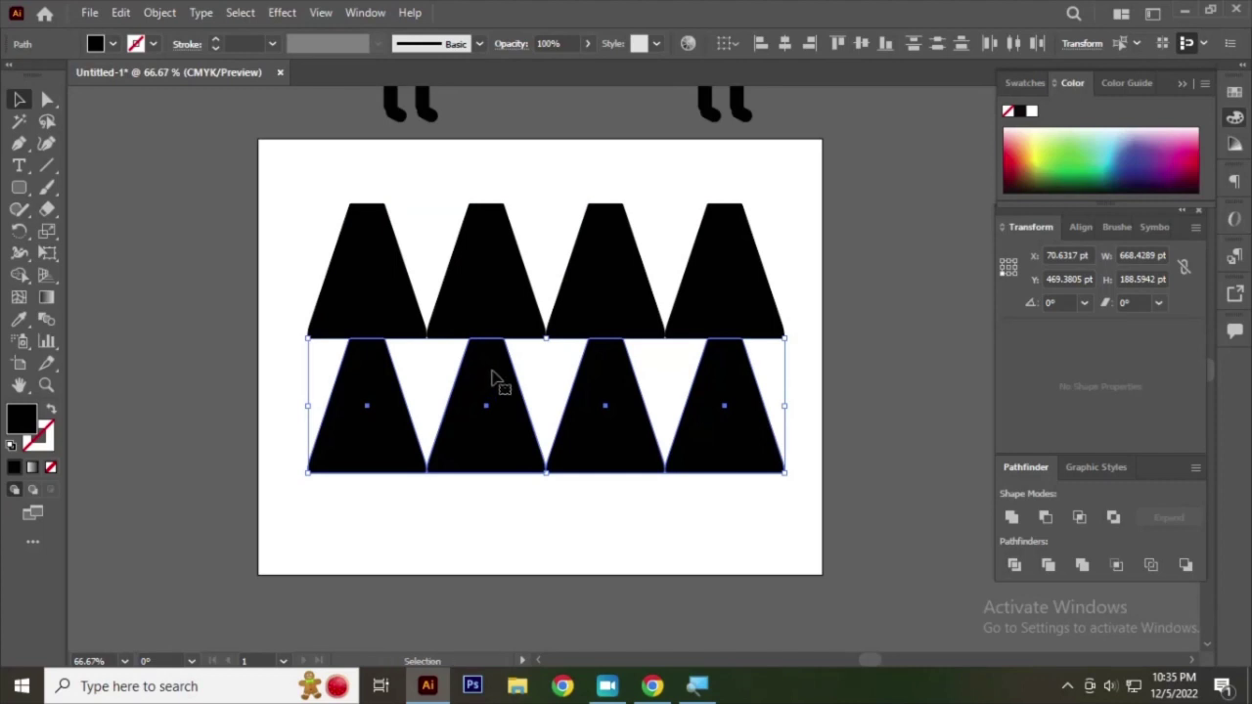
right_click(494, 379)
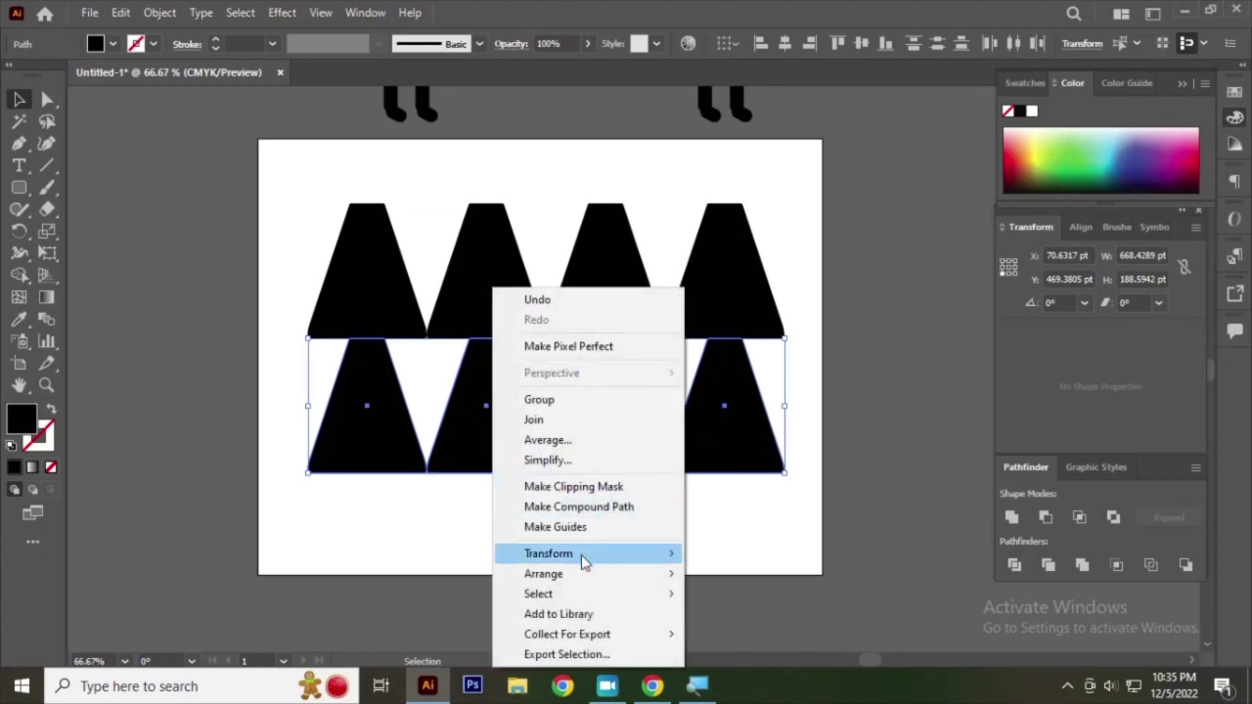
mouse_move(549, 554)
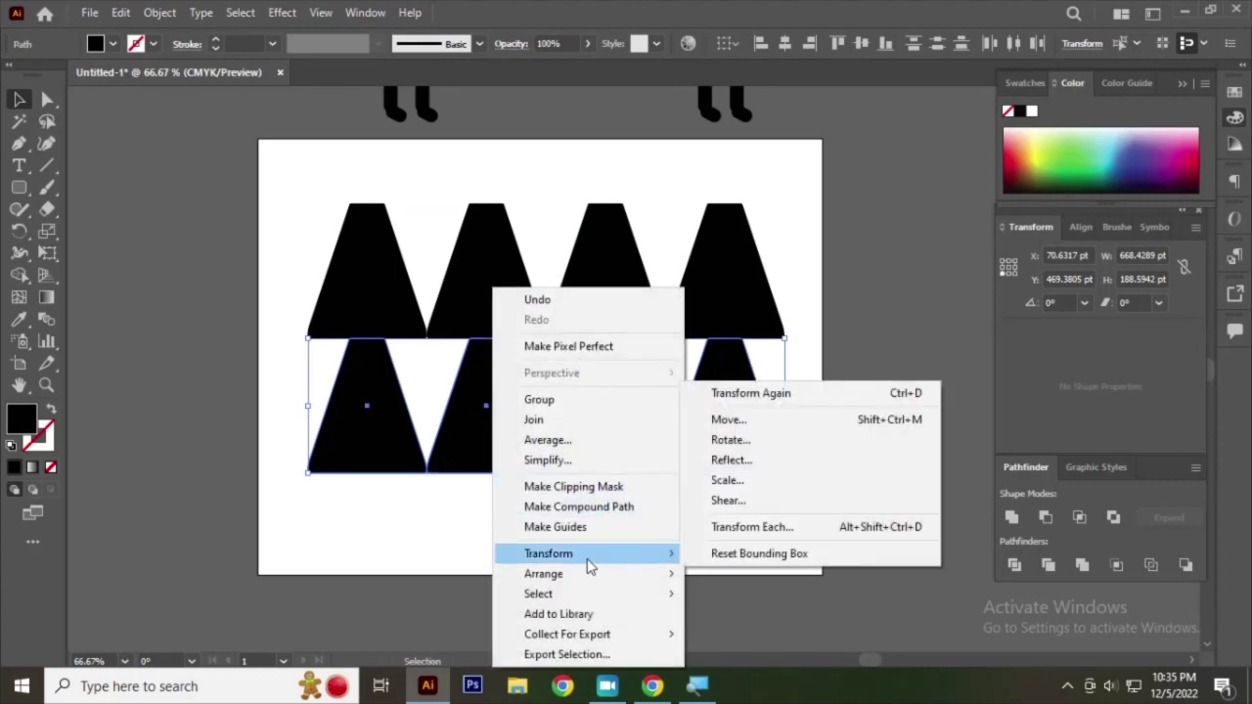
left_click(742, 462)
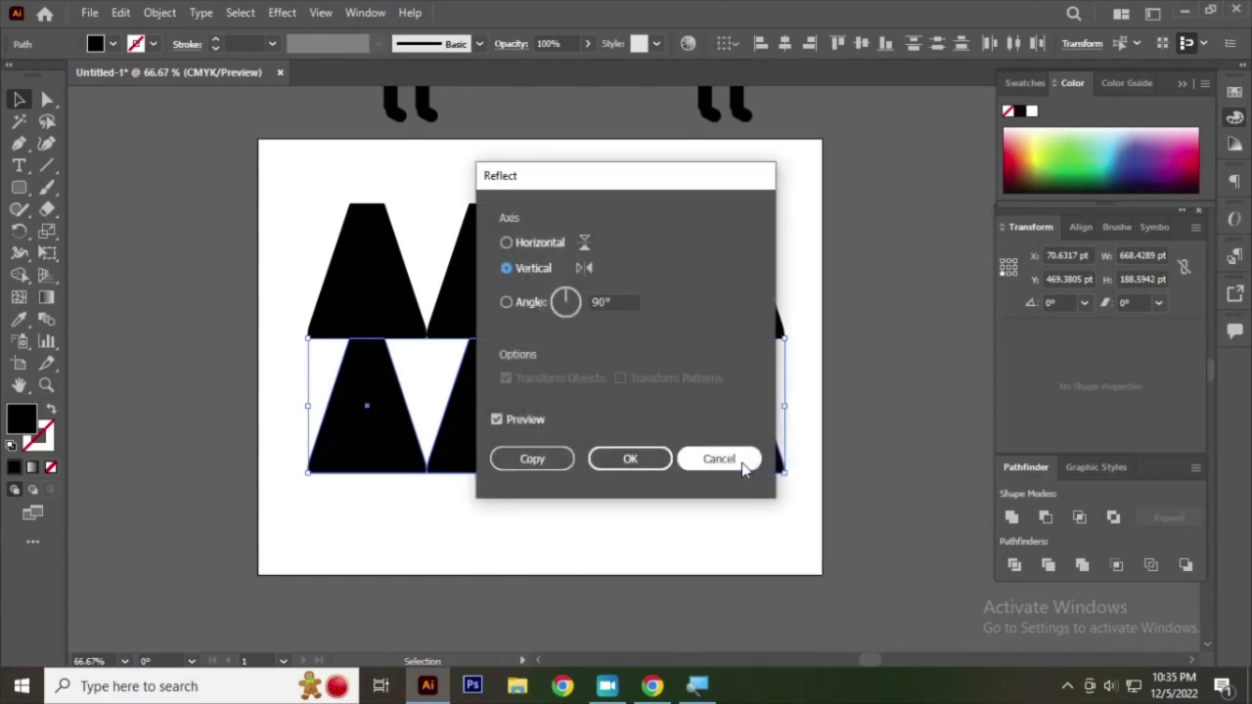
left_click_drag(560, 179, 903, 176)
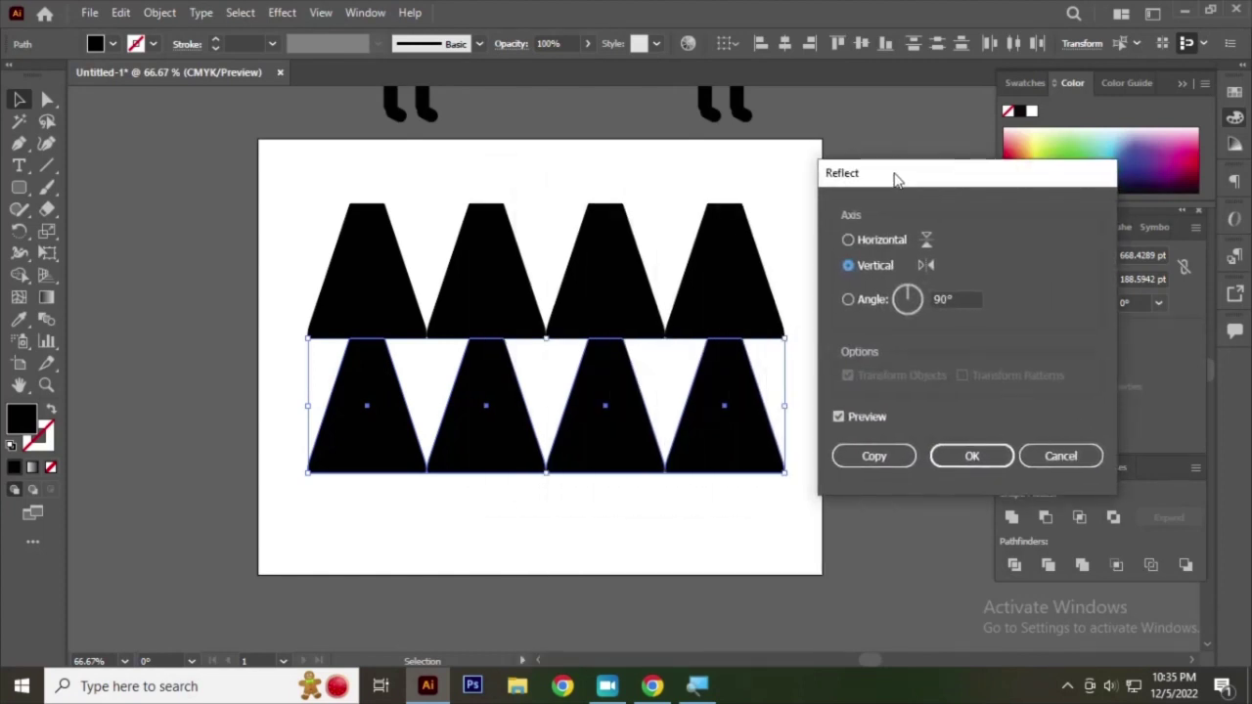
left_click(847, 242)
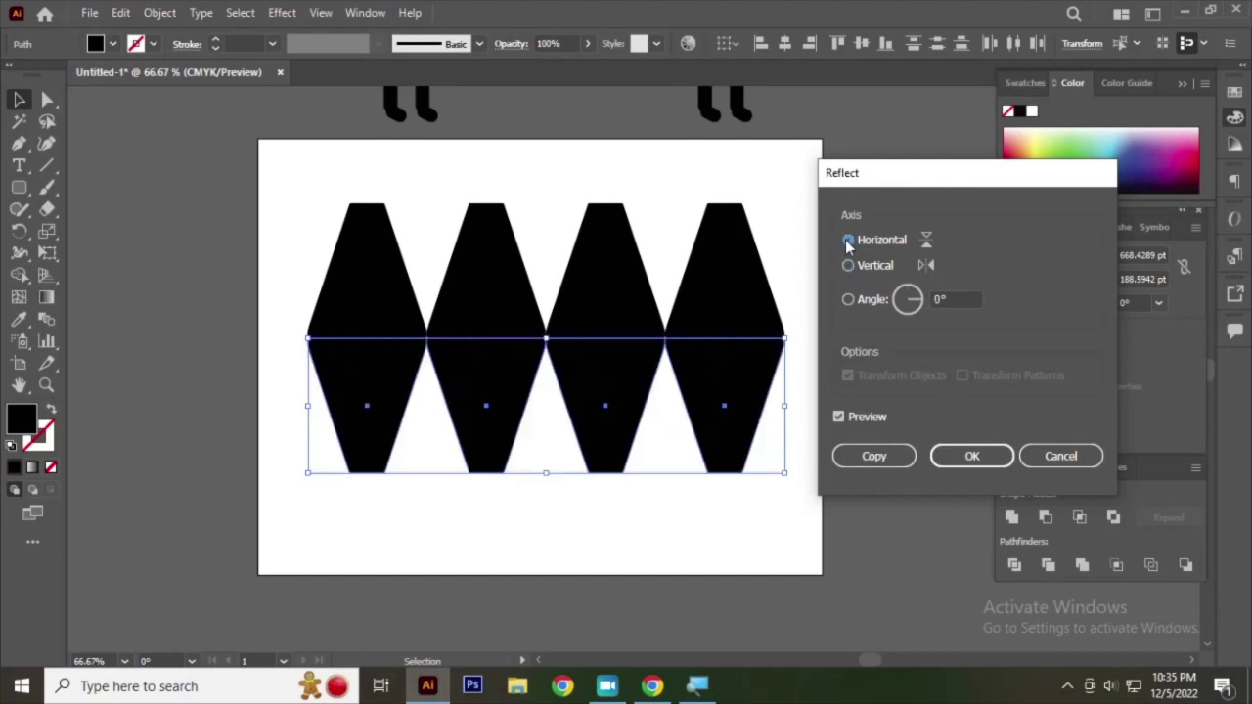
left_click(954, 458)
left_click(852, 255)
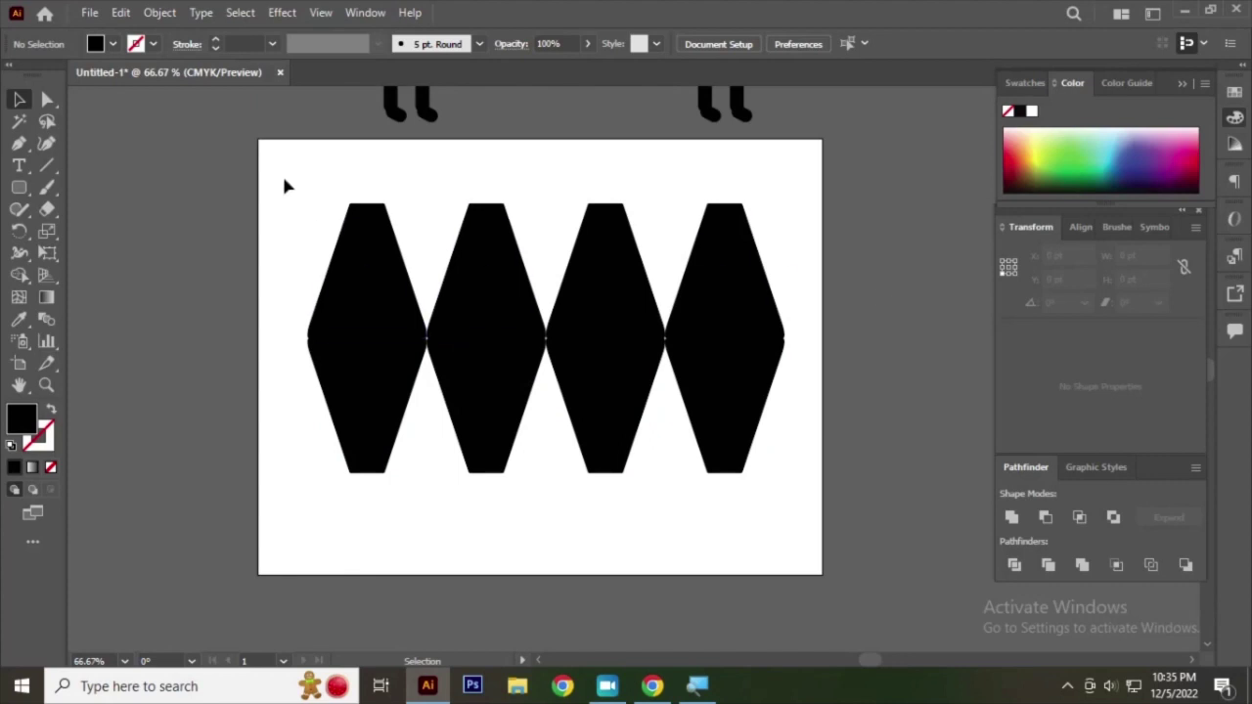
left_click_drag(276, 177, 852, 510)
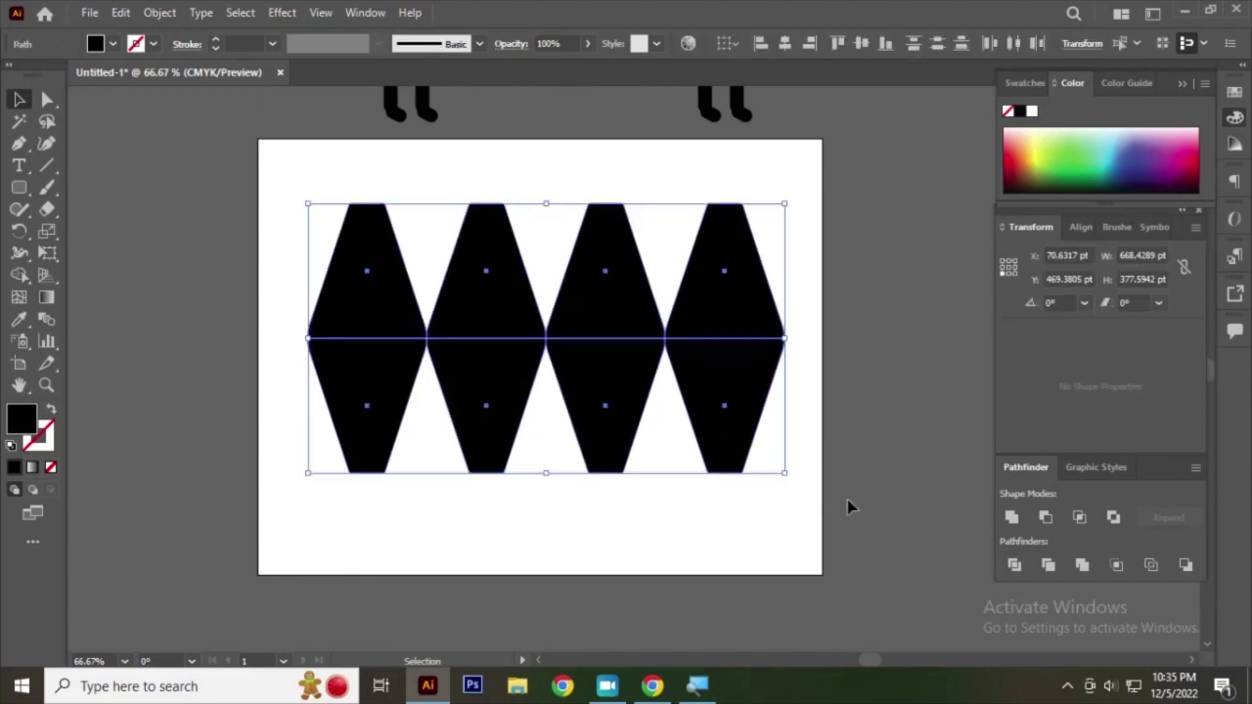
- Scale the hexagon group proportionally with Free Transform and Constrain to about 357 × 202 pt
left_click(46, 252)
left_click(88, 257)
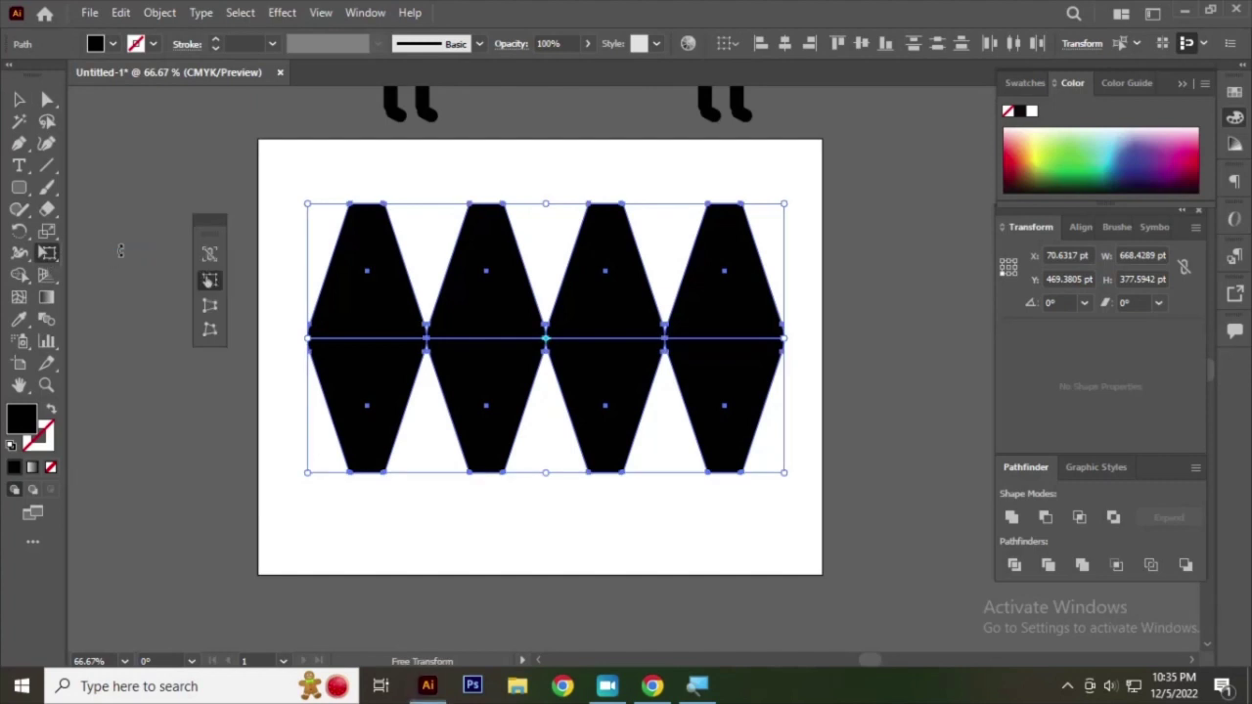
left_click(211, 283)
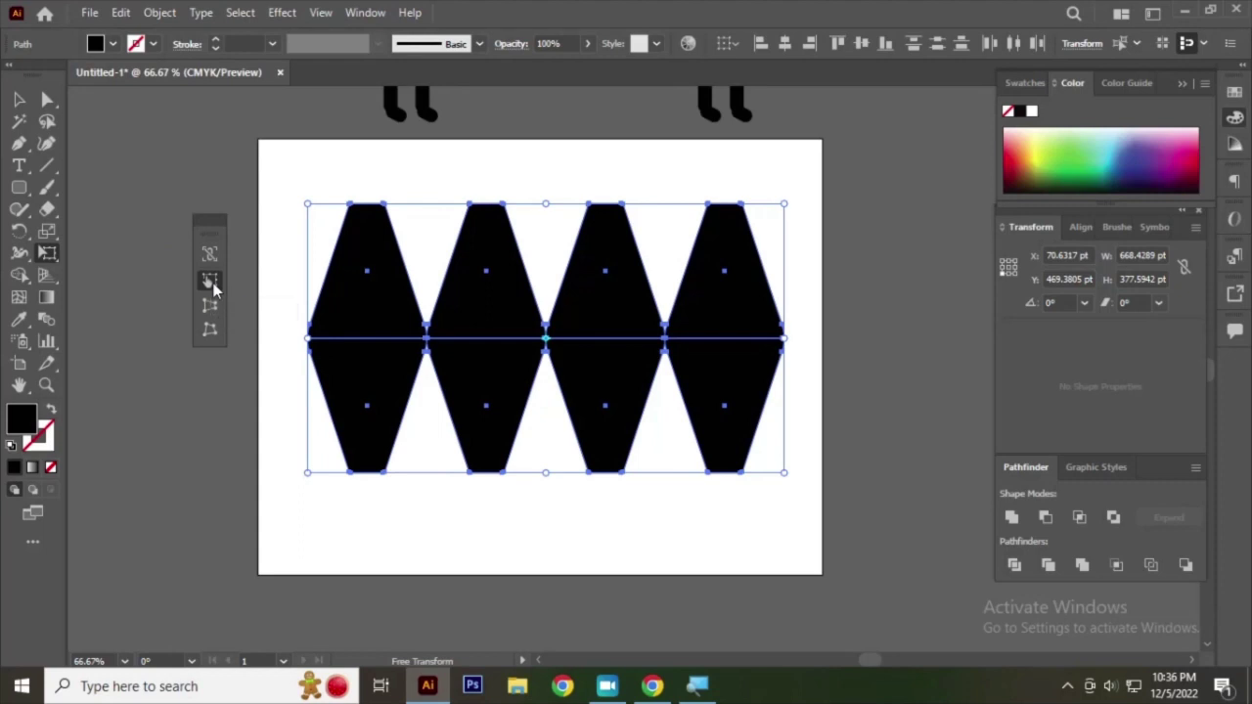
left_click_drag(783, 204, 720, 268)
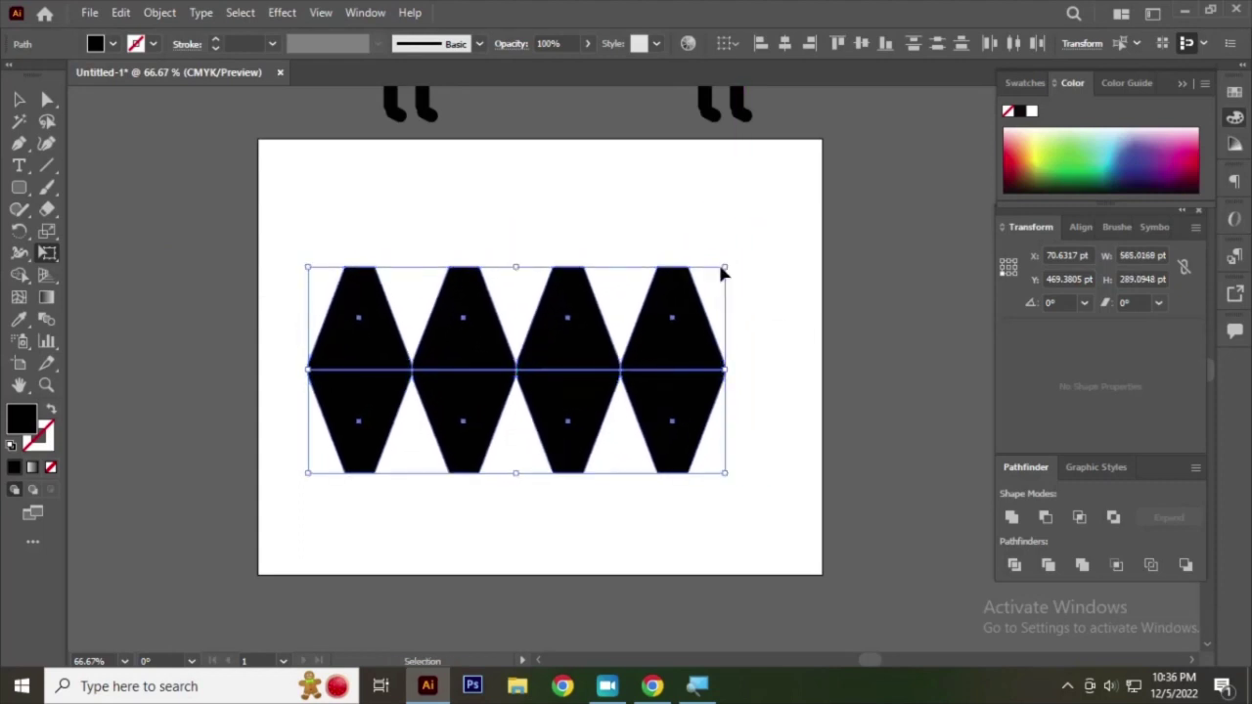
key("ctrl+z")
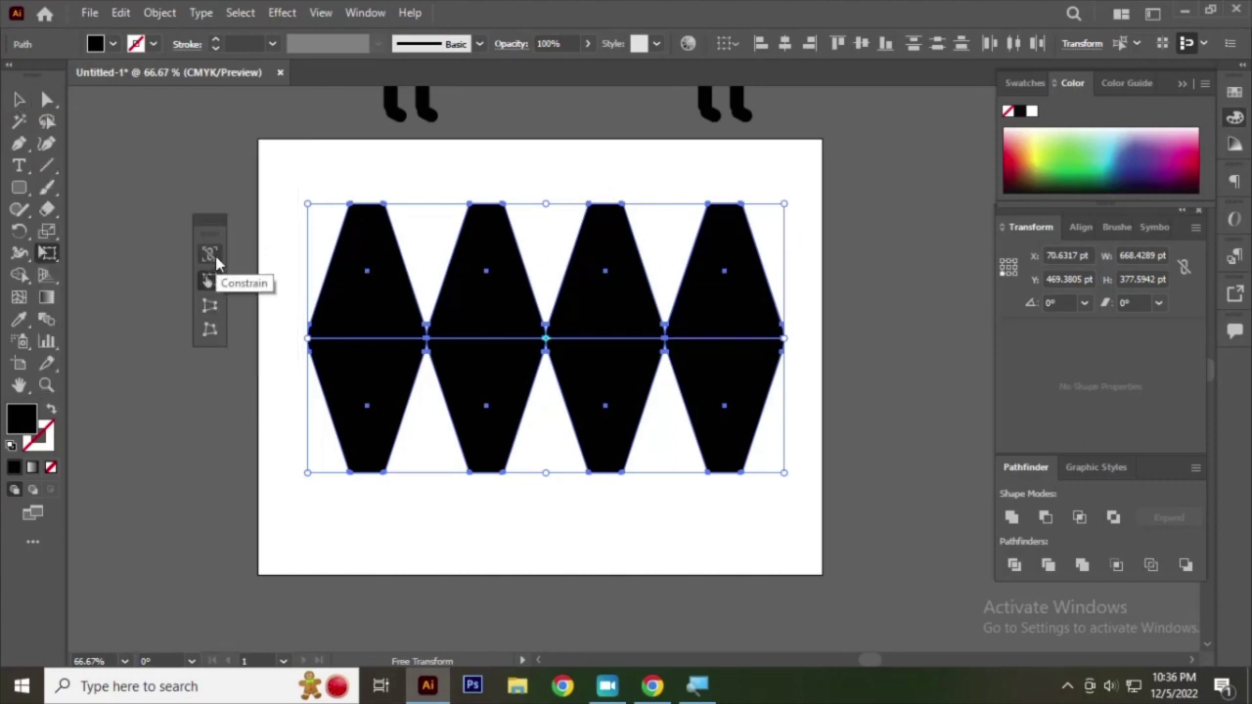
left_click(215, 260)
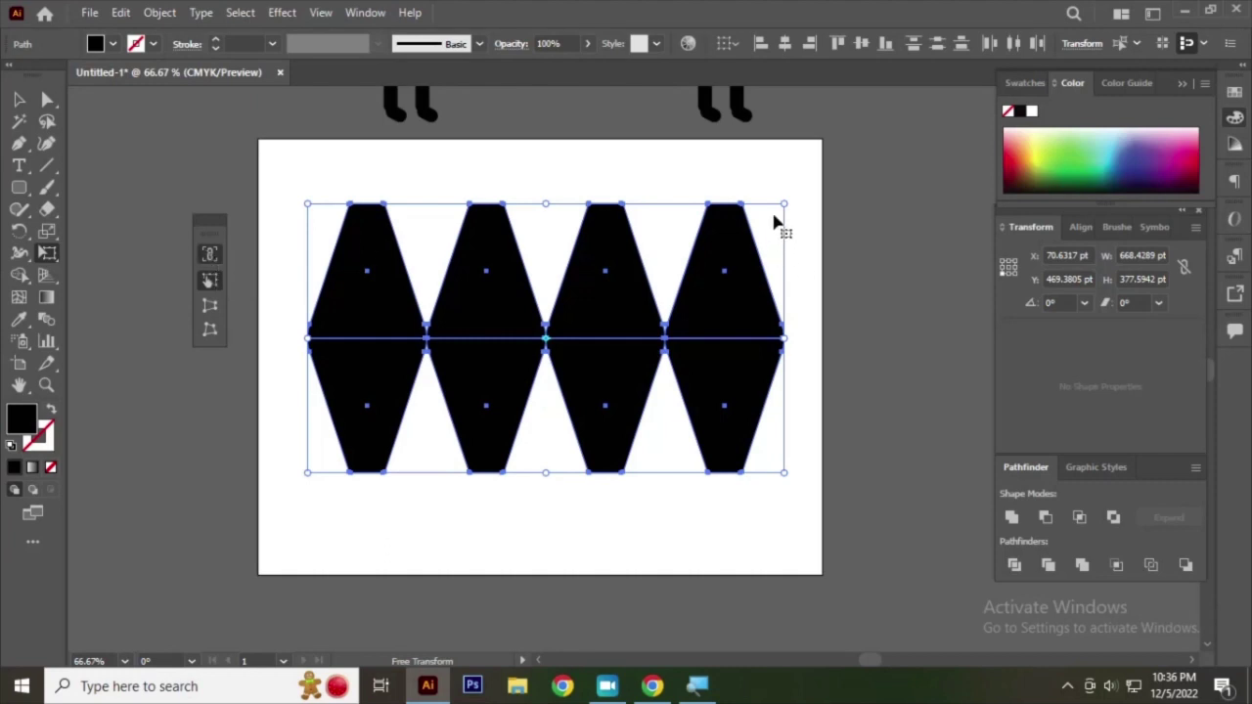
left_click_drag(784, 205, 565, 329)
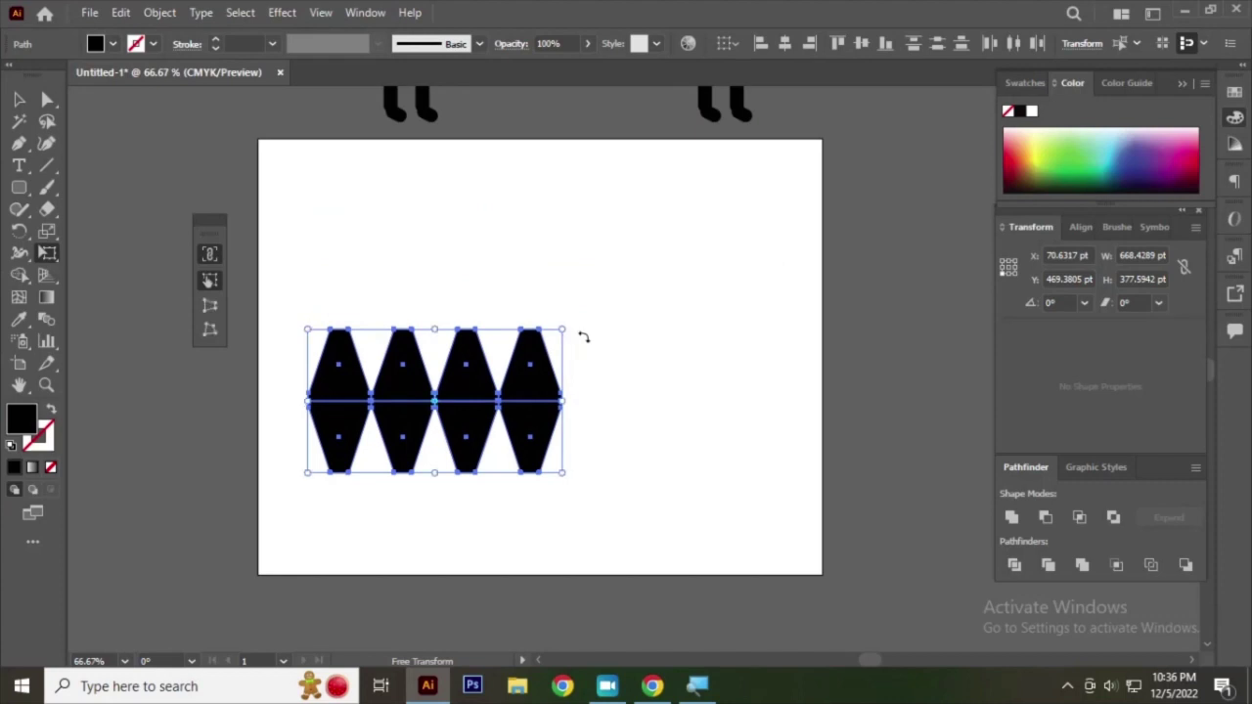
- Move the hexagon group up toward the artboard's top-left and reselect it
left_click_drag(481, 382, 472, 253)
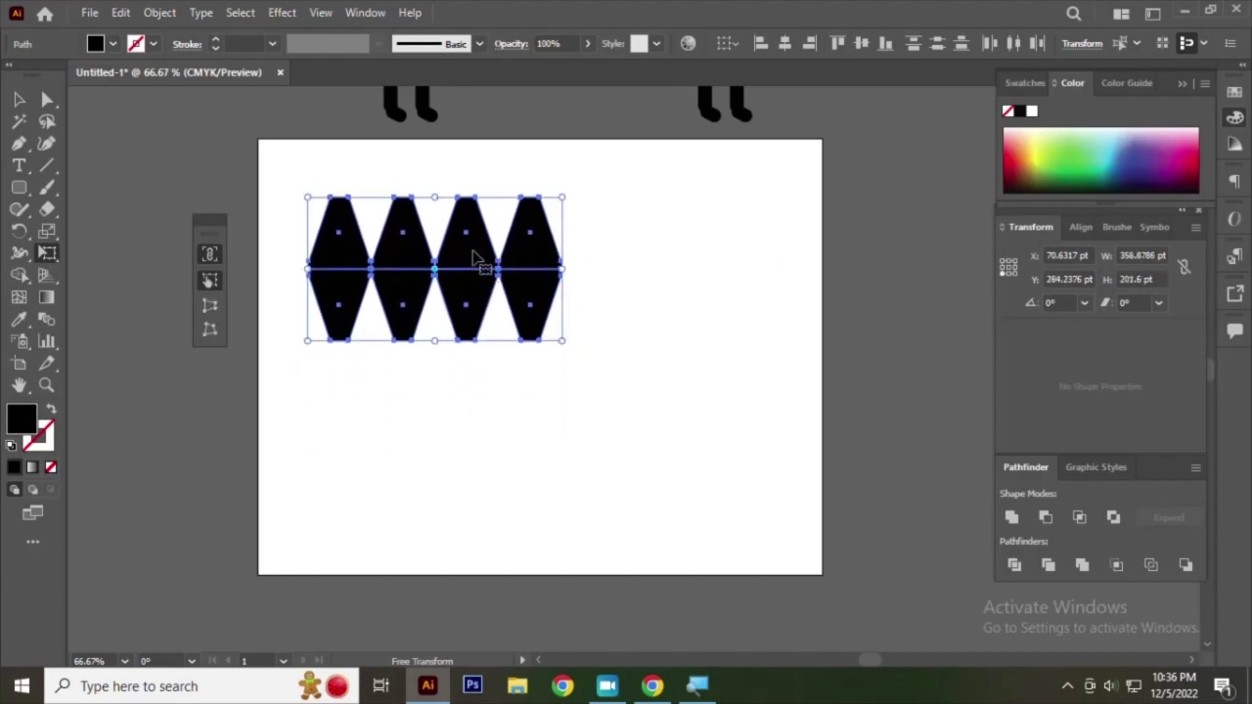
key("v")
left_click(486, 211)
left_click_drag(257, 177, 657, 355)
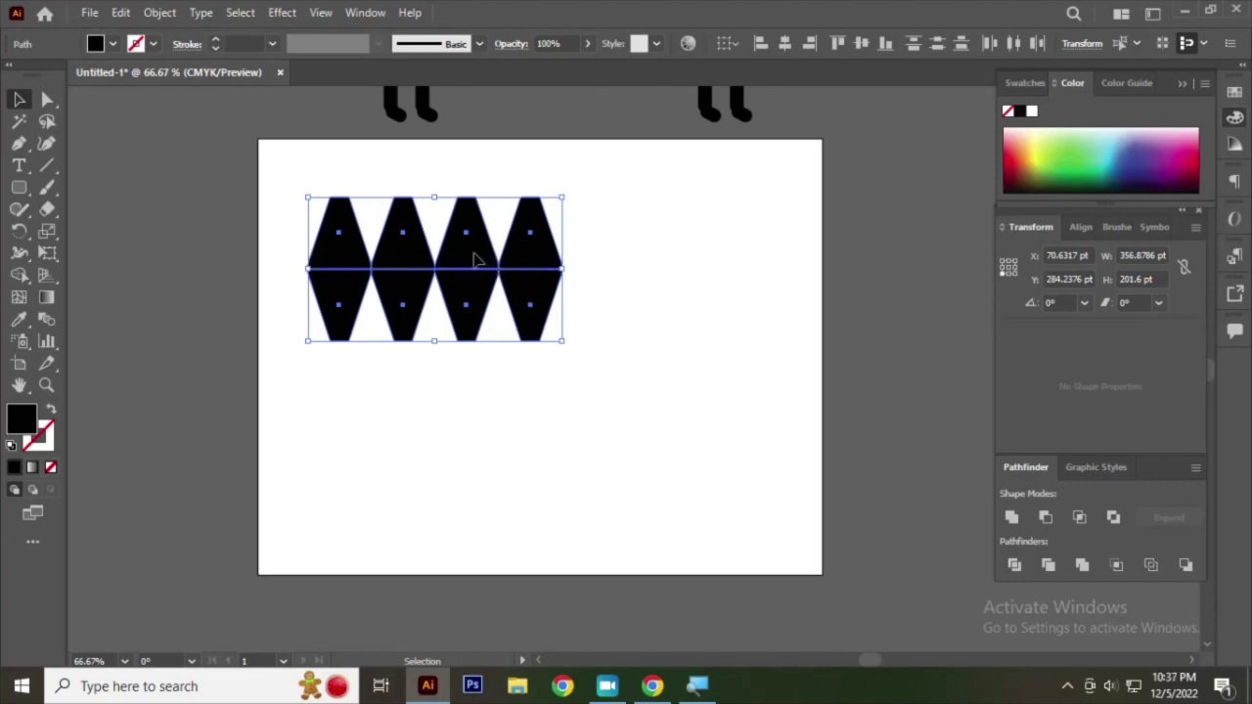
- Copy the hexagons to the right to make a row of eight, then shift it left
left_click_drag(489, 256, 724, 260)
left_click_drag(238, 172, 900, 391)
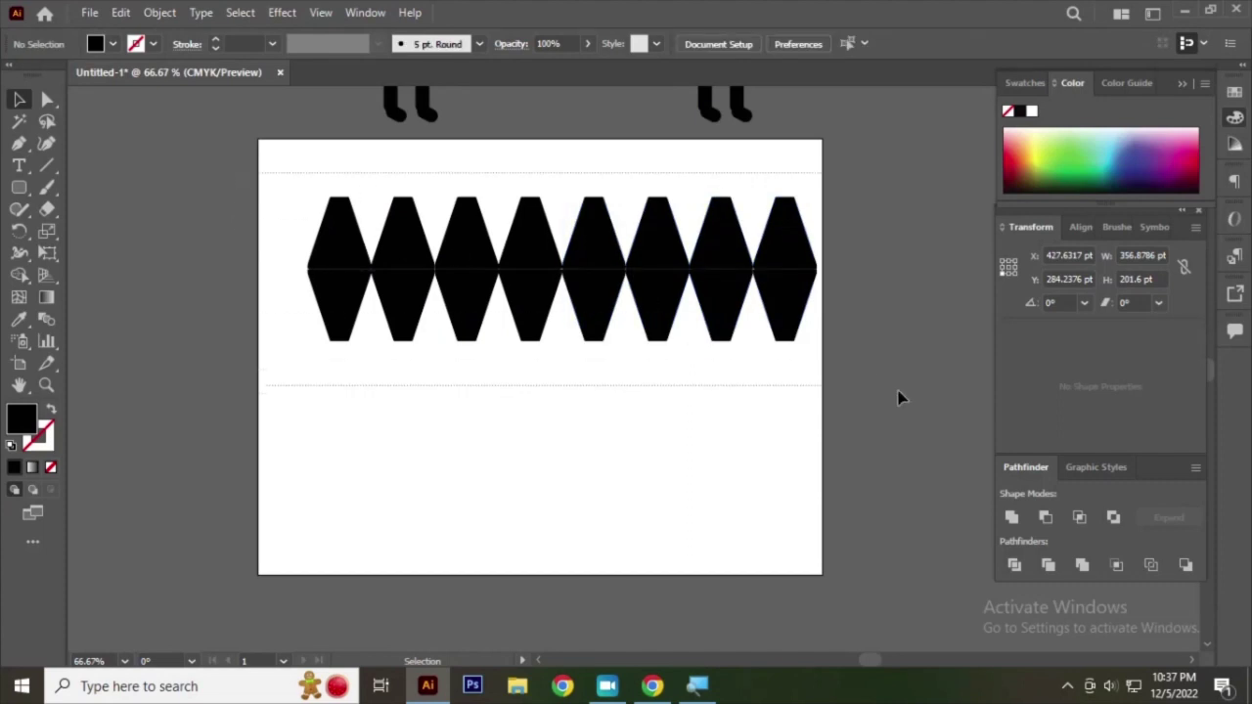
left_click_drag(806, 274, 769, 274)
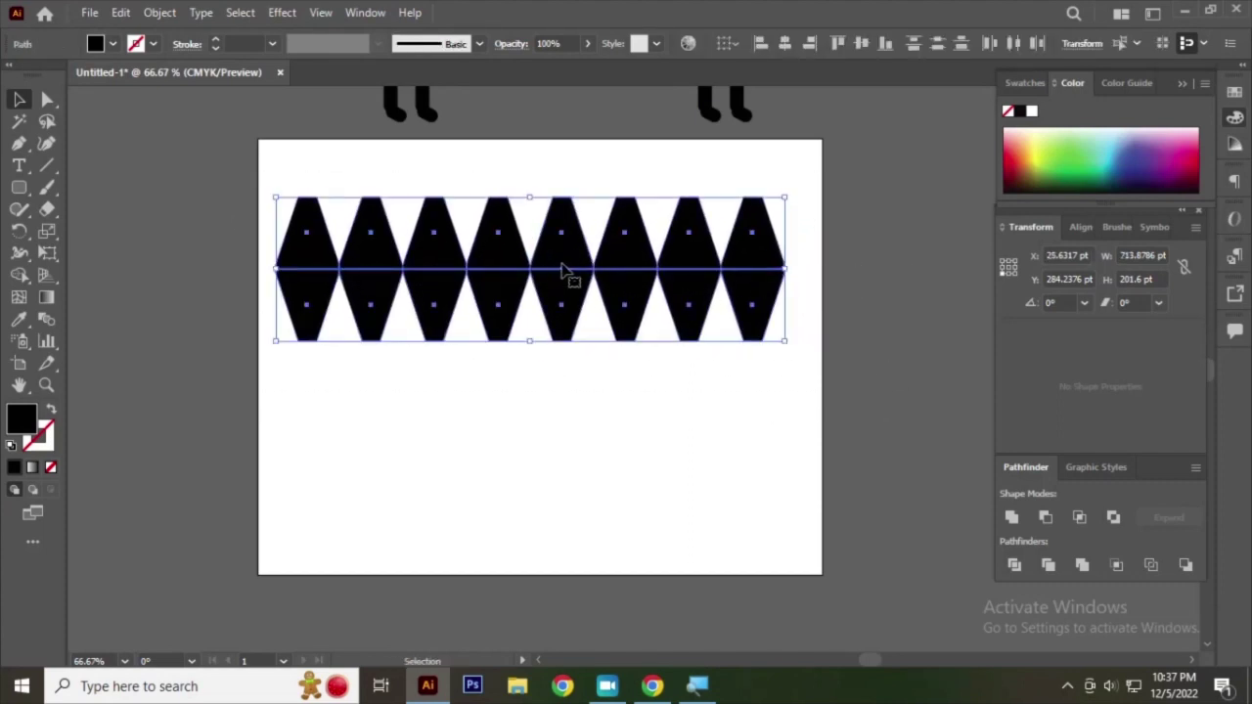
- Duplicate the row downward twice into three rows, select everything, and pick Free Transform
left_click_drag(563, 270, 555, 413)
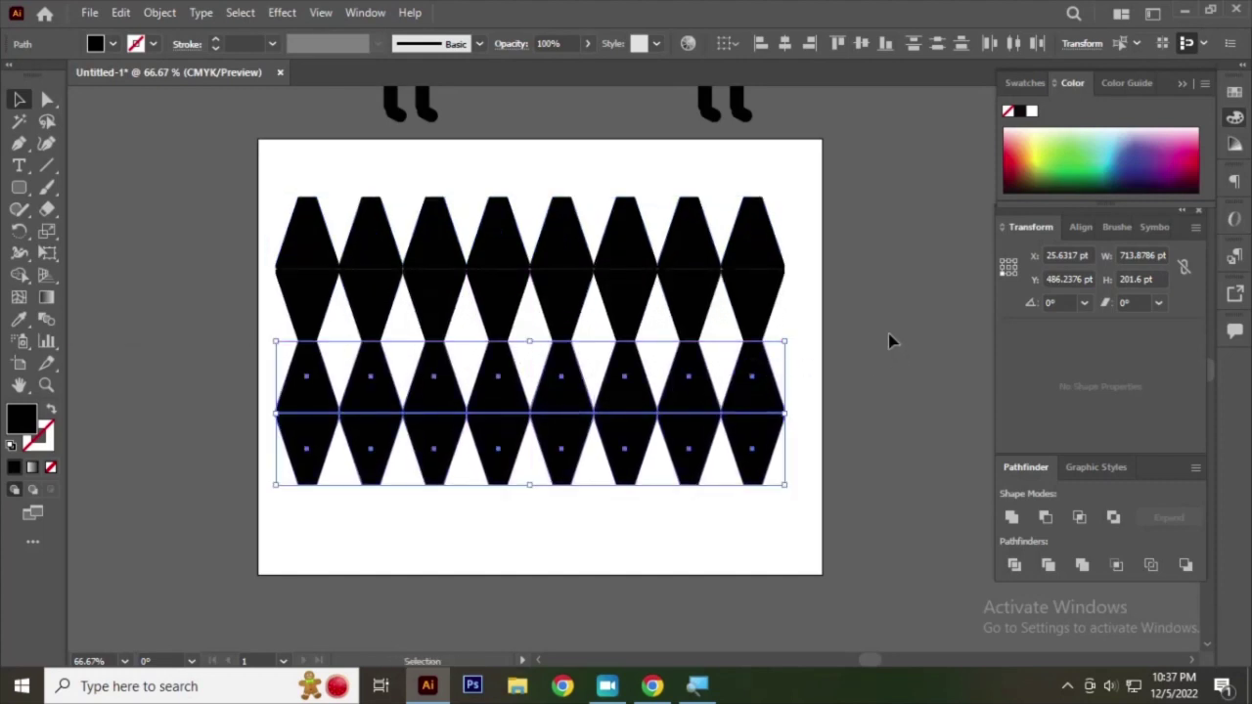
key("a")
key("ctrl+d")
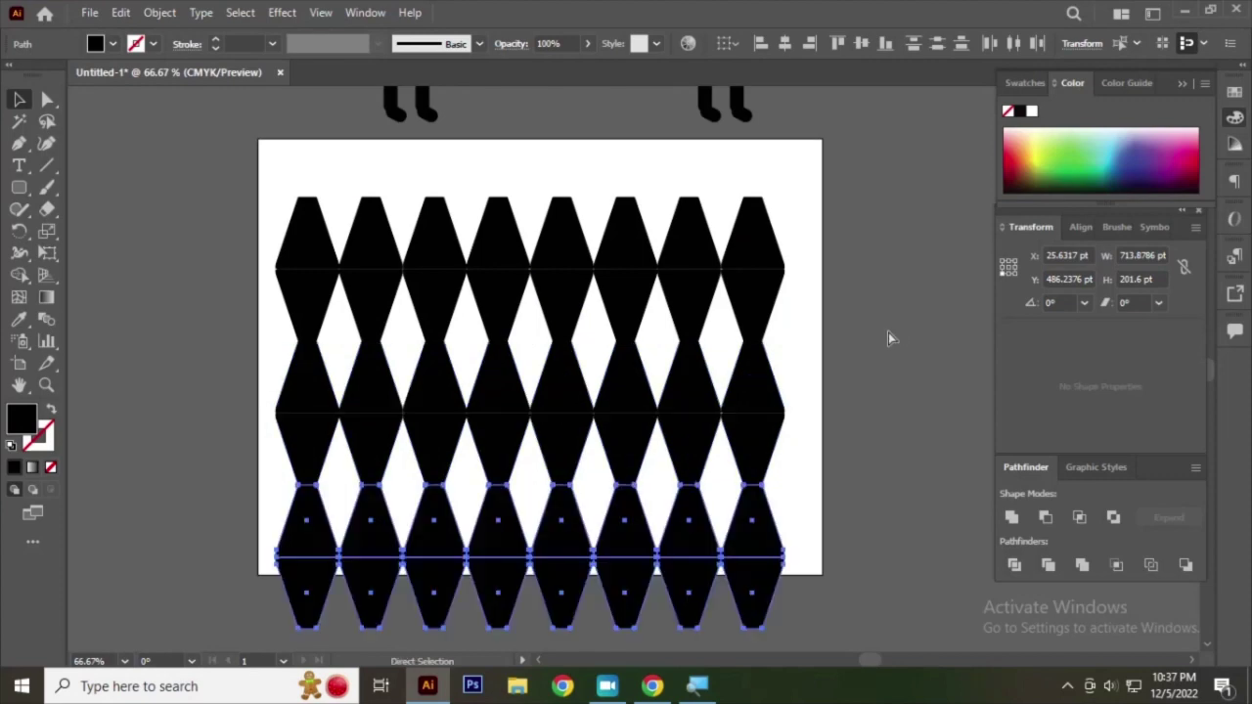
key("v")
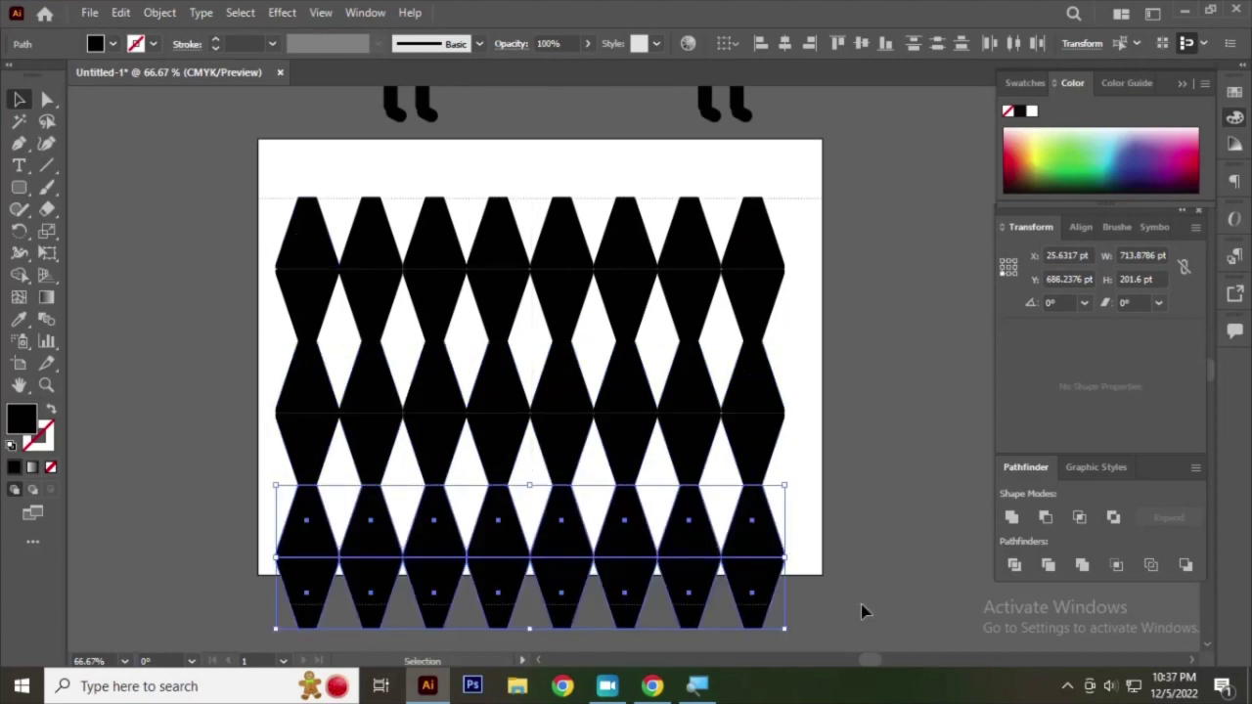
key("ctrl+a")
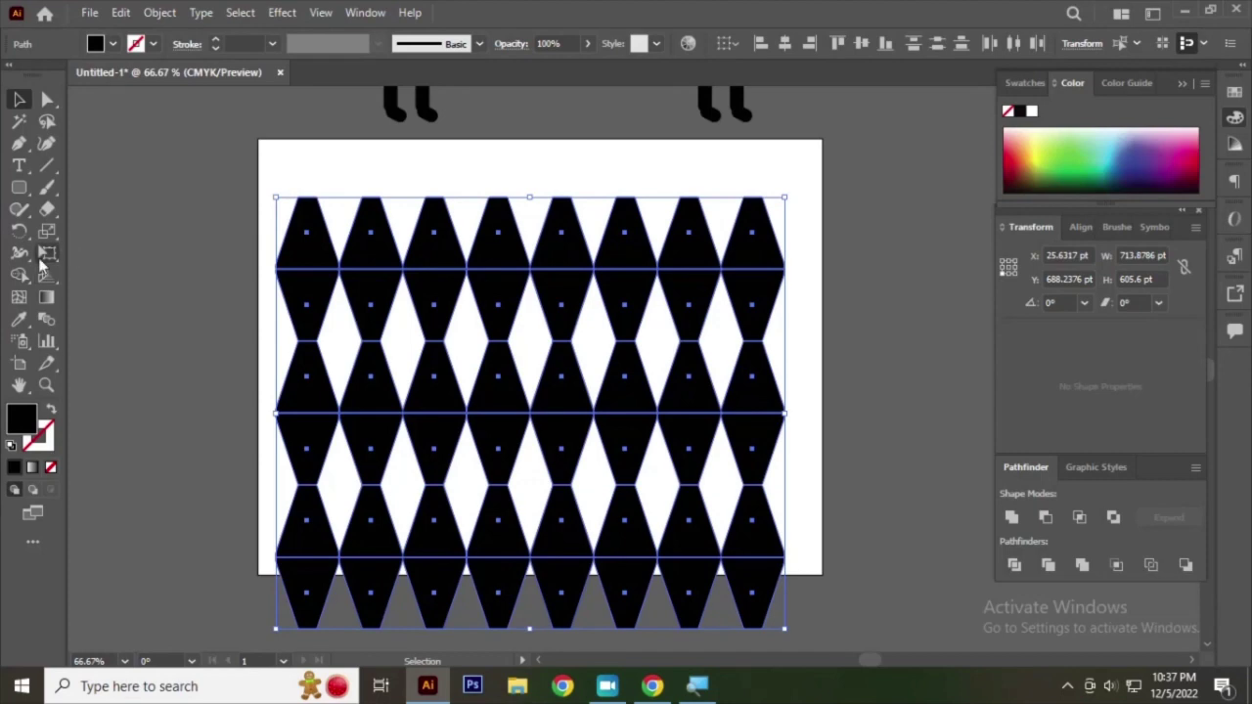
left_click(47, 252)
left_click(98, 256)
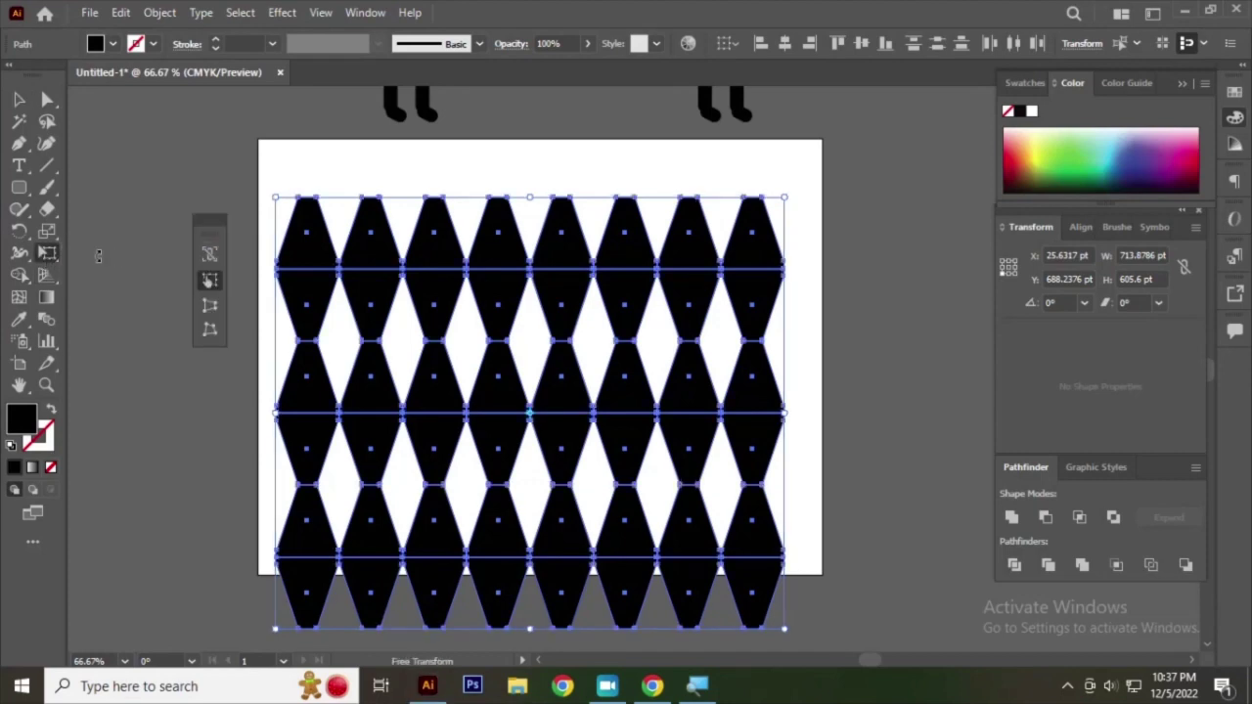
- Shrink the three-row hexagon grid from its top-right corner to about 574 × 487 pt
left_click(210, 280)
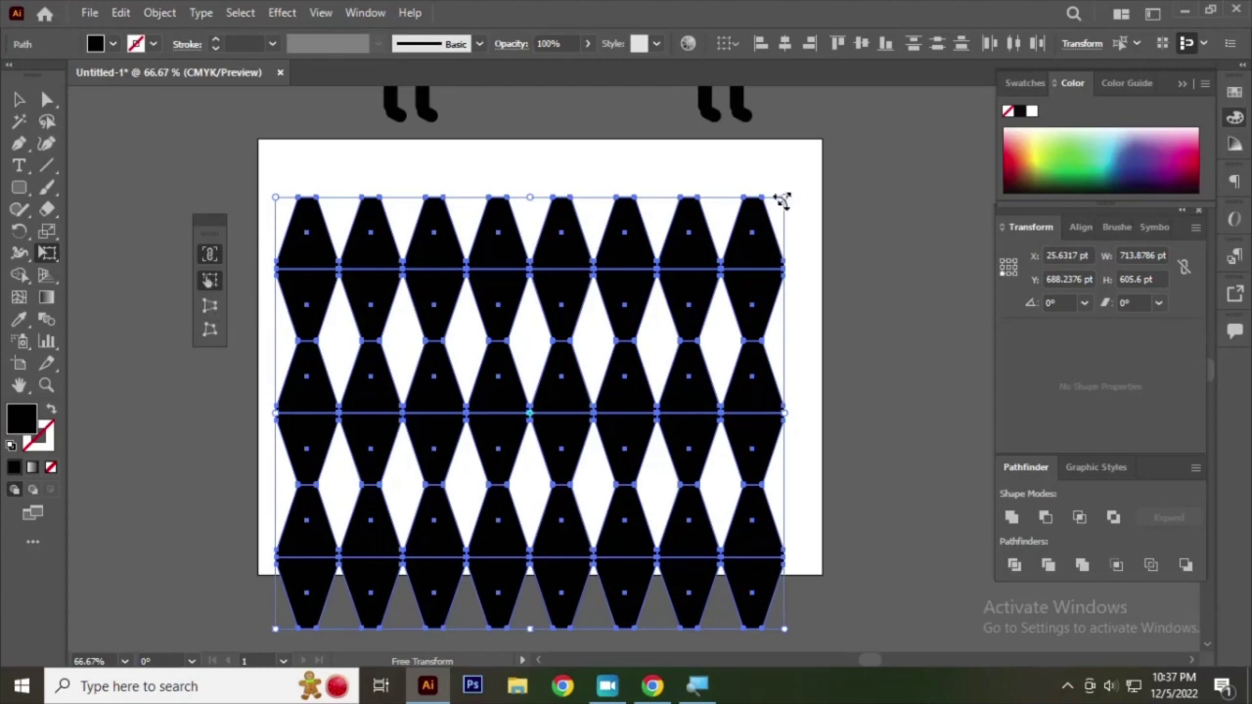
left_click_drag(785, 197, 687, 281)
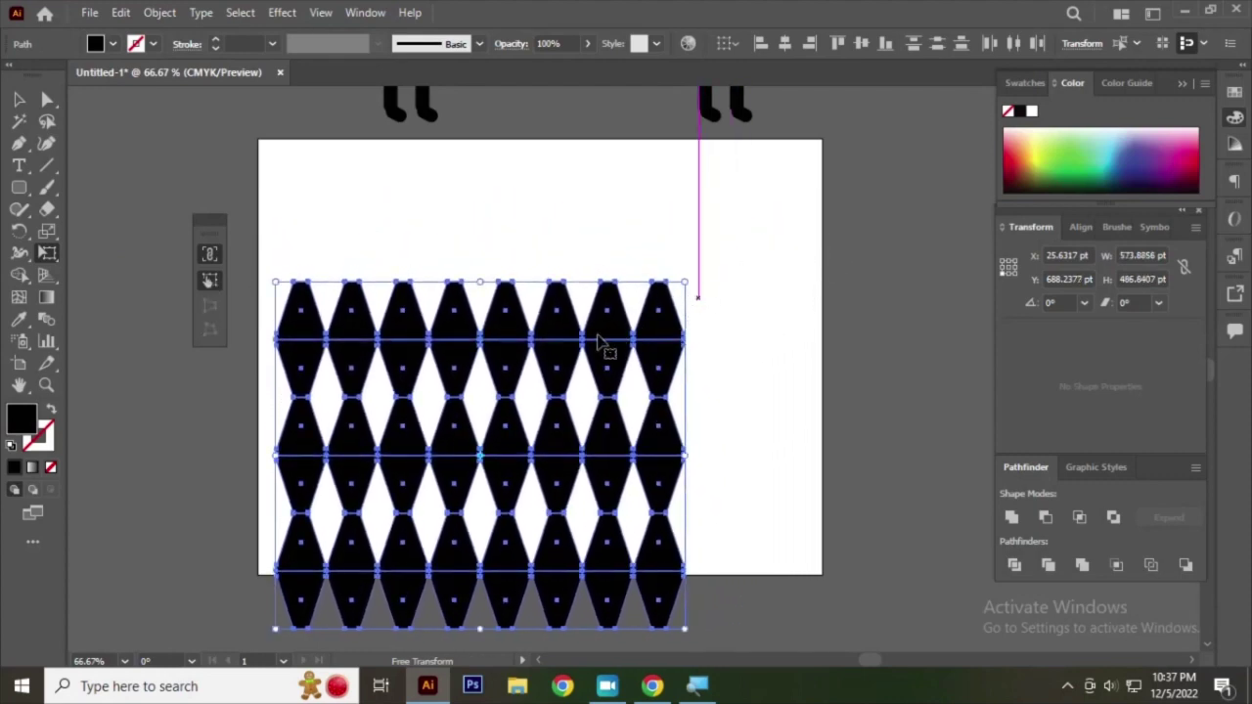
mouse_move(591, 322)
left_mouse_down()
mouse_move(641, 272)
mouse_move(641, 232)
mouse_move(603, 238)
left_mouse_up()
scroll(569, 277, "up", 2)
scroll(600, 251, "down", 2)
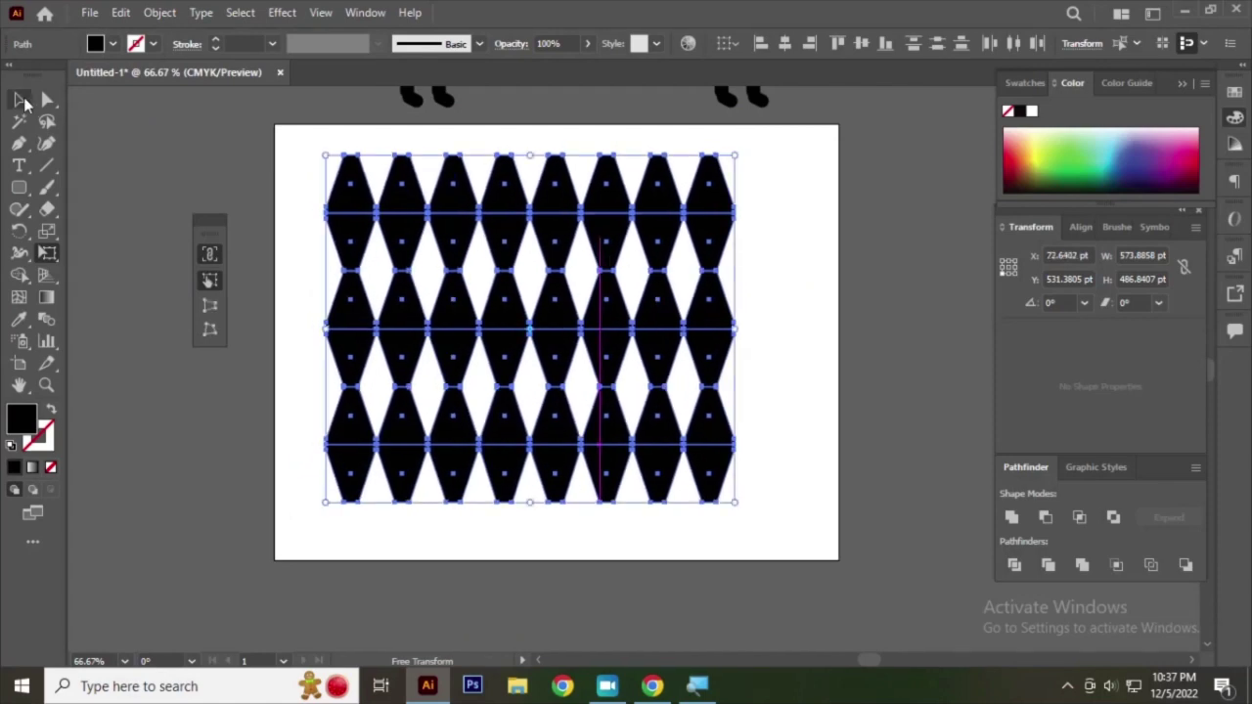
- Reselect the grid and nudge it right and down so it sits inside the artboard
left_click(21, 100)
left_click(316, 163)
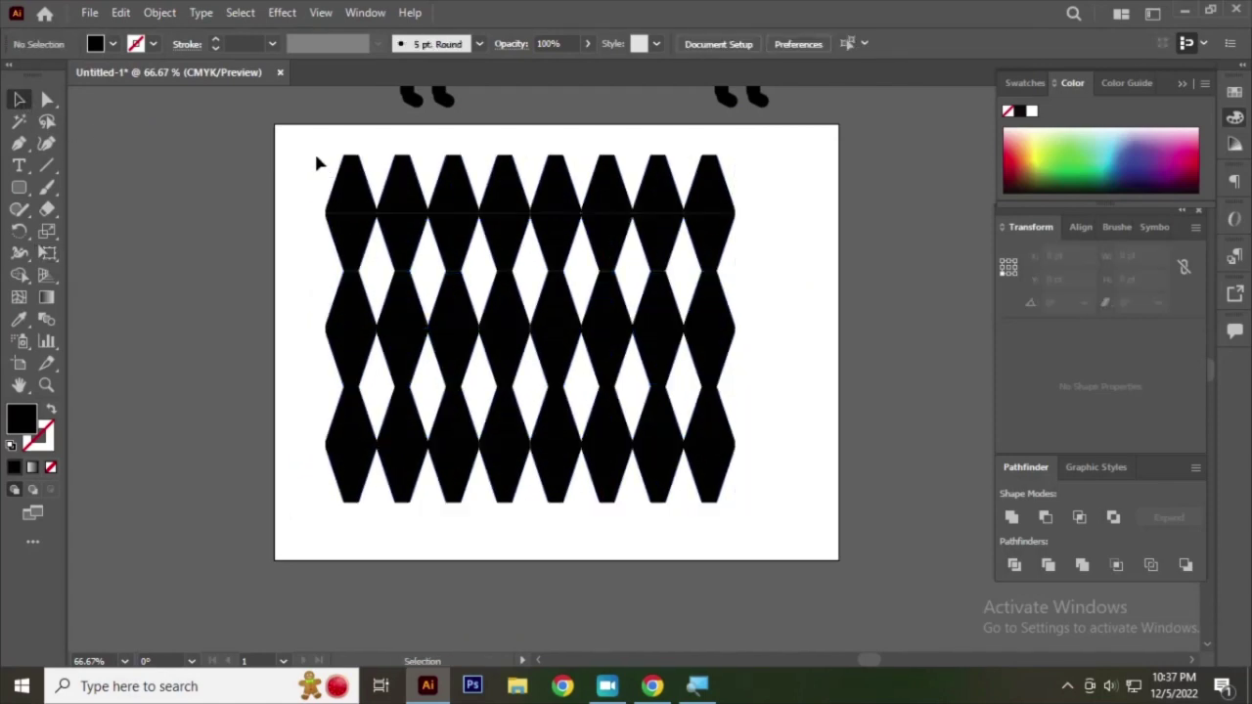
left_click_drag(316, 163, 782, 434)
left_click_drag(620, 313, 629, 320)
left_click(861, 259)
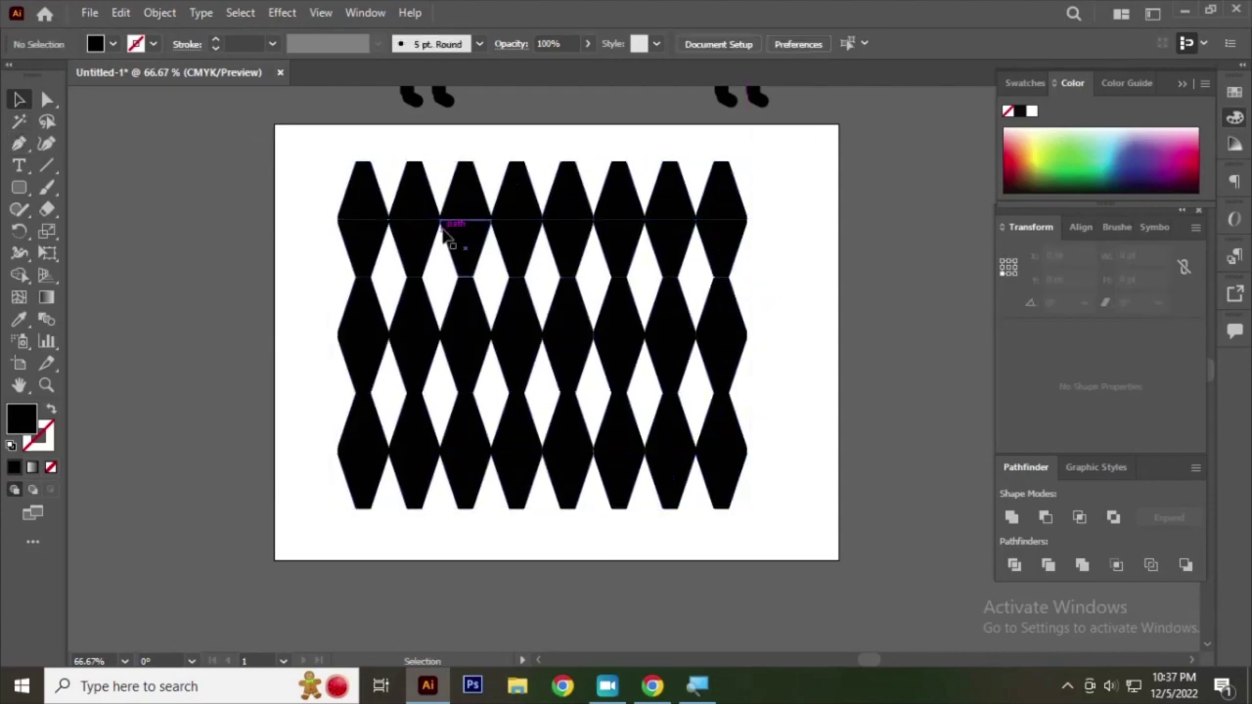
left_click_drag(308, 152, 877, 504)
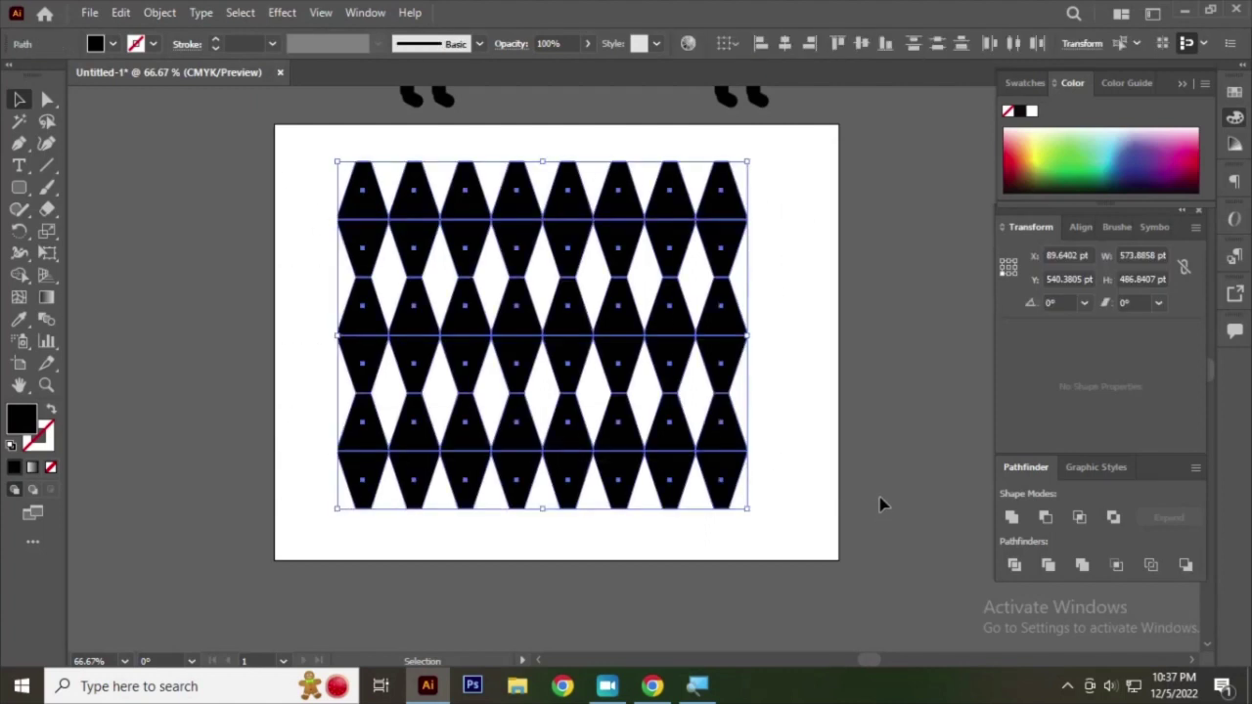
left_click(54, 256)
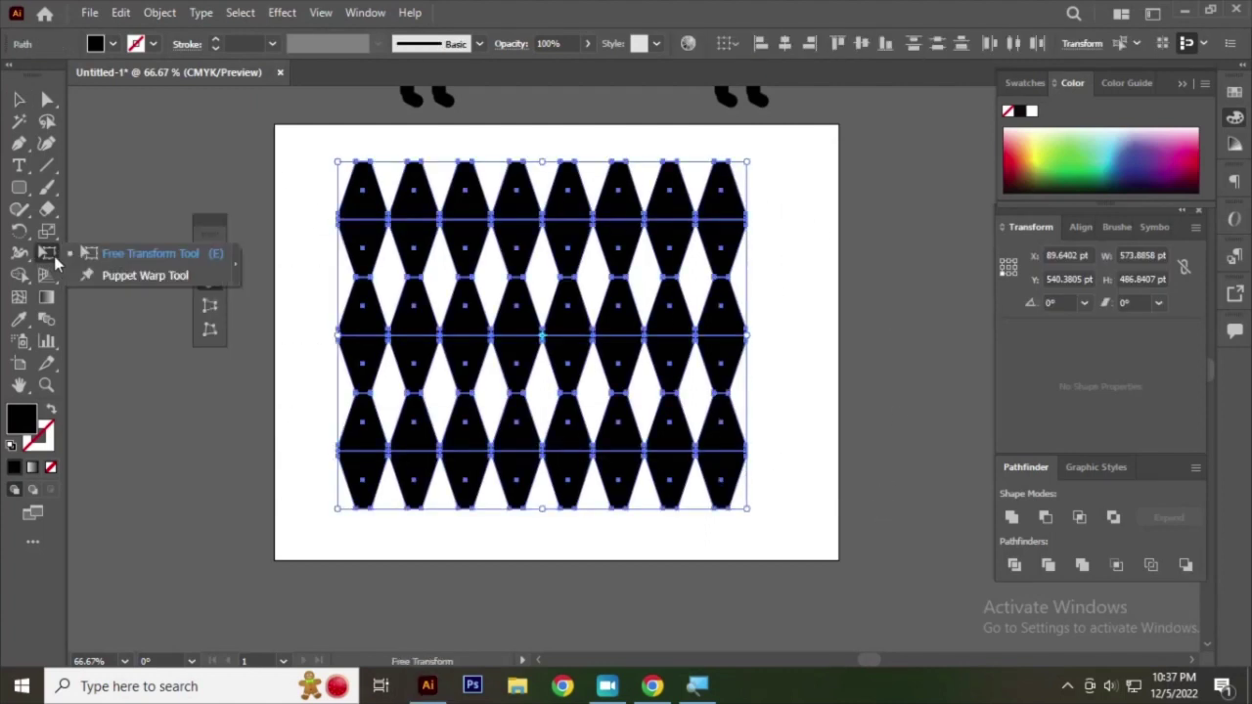
- Try a Perspective Distort corner drag on the grid, undo it, and reselect Perspective Distort
left_click(122, 254)
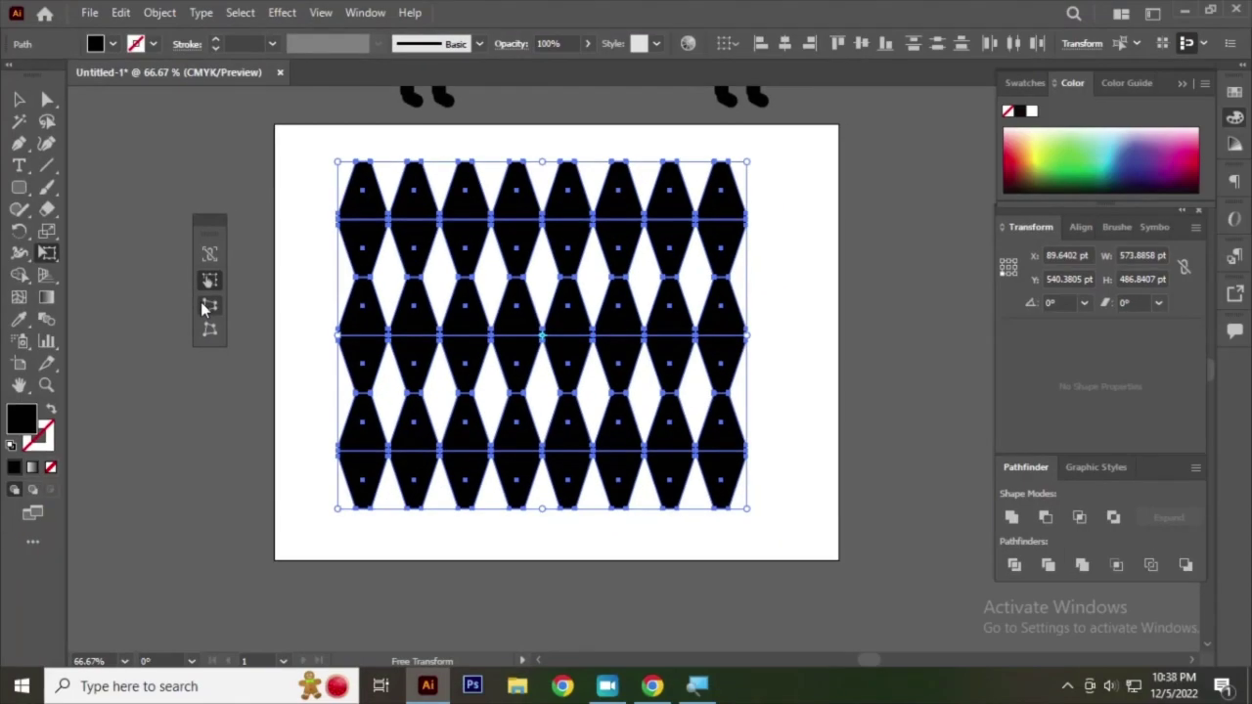
left_click(204, 306)
left_click_drag(340, 163, 446, 178)
key("ctrl+z")
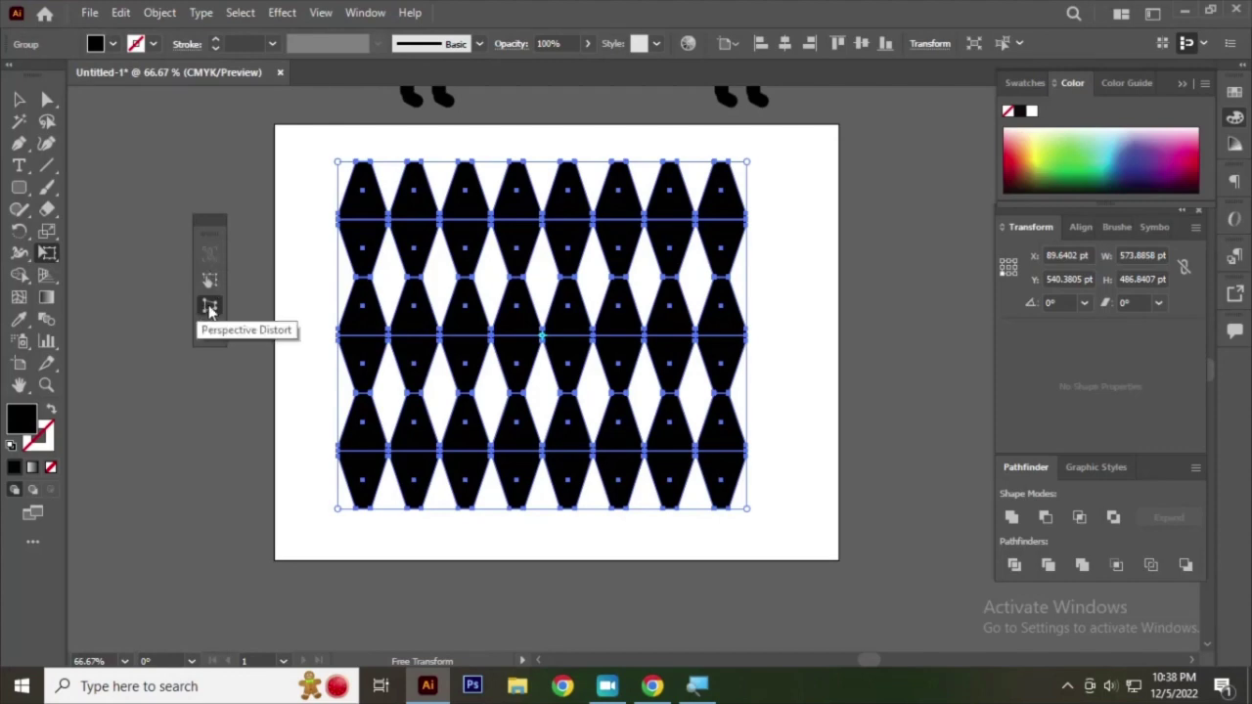
left_click(209, 309)
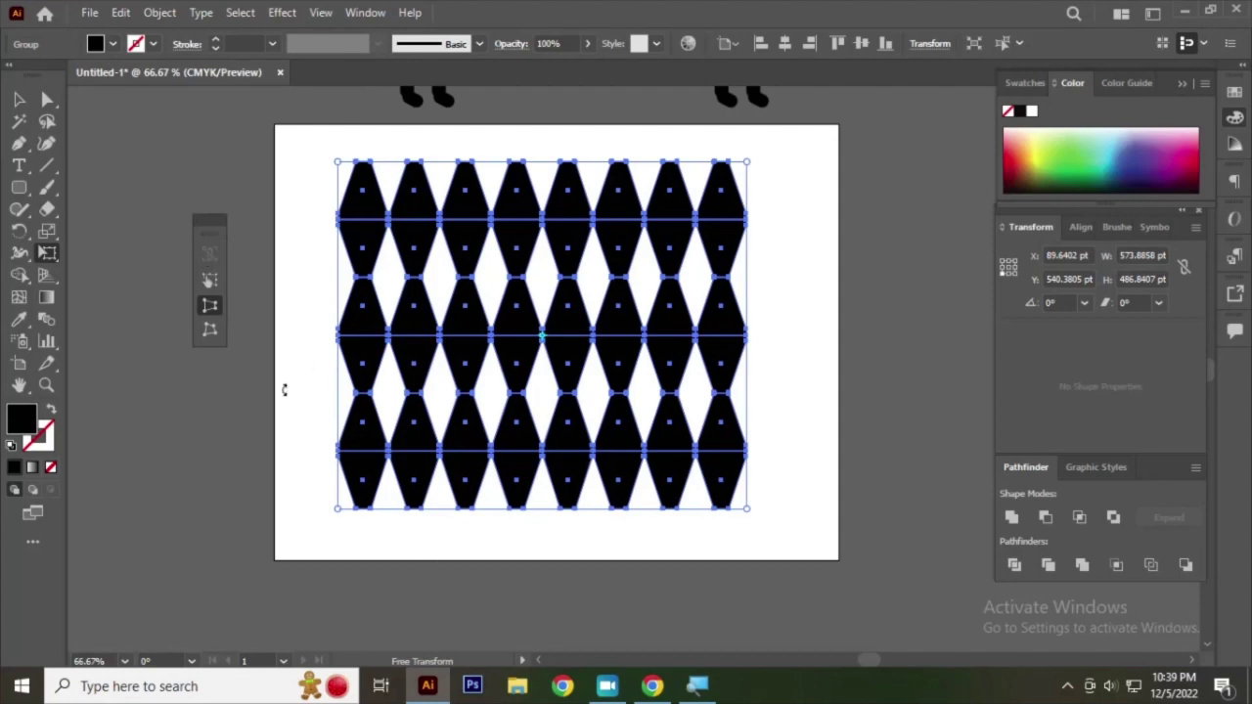
- Widen the grid's bottom and narrow its top into a 662 × 487 pt trapezoid, then centre it
left_click(208, 308)
mouse_move(338, 510)
left_mouse_down()
mouse_move(262, 504)
mouse_move(283, 509)
left_mouse_up()
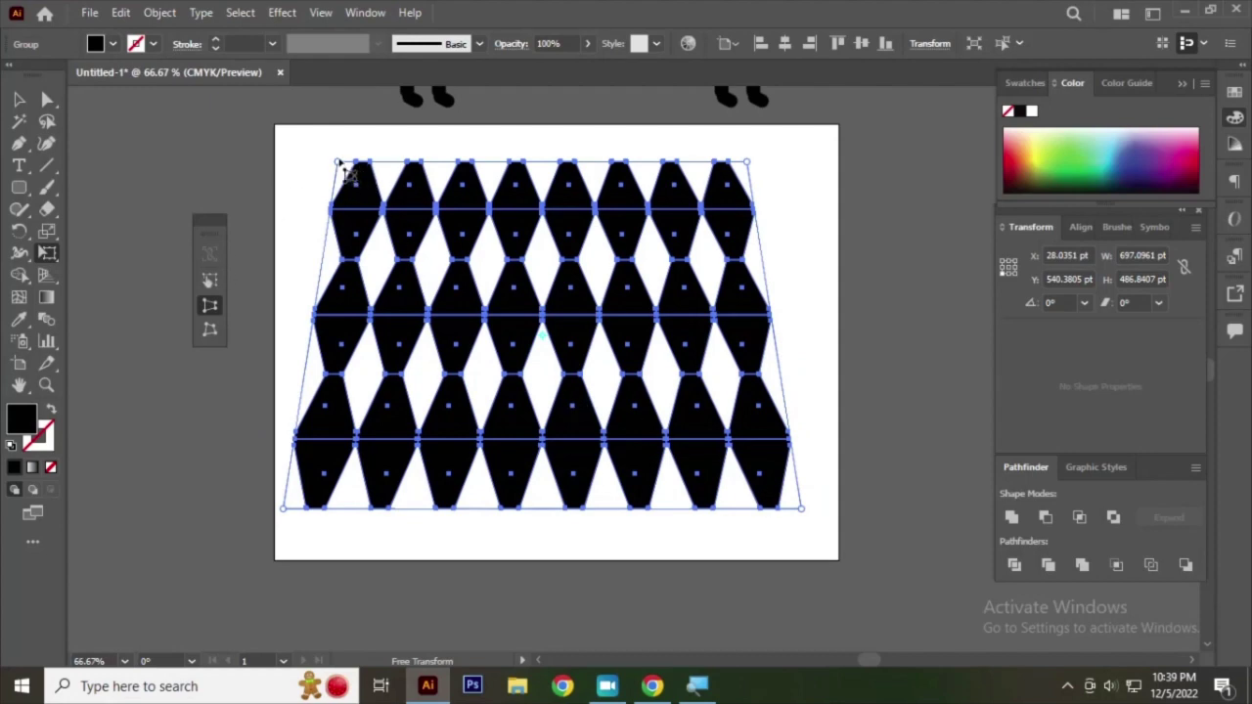
left_click_drag(342, 171, 427, 179)
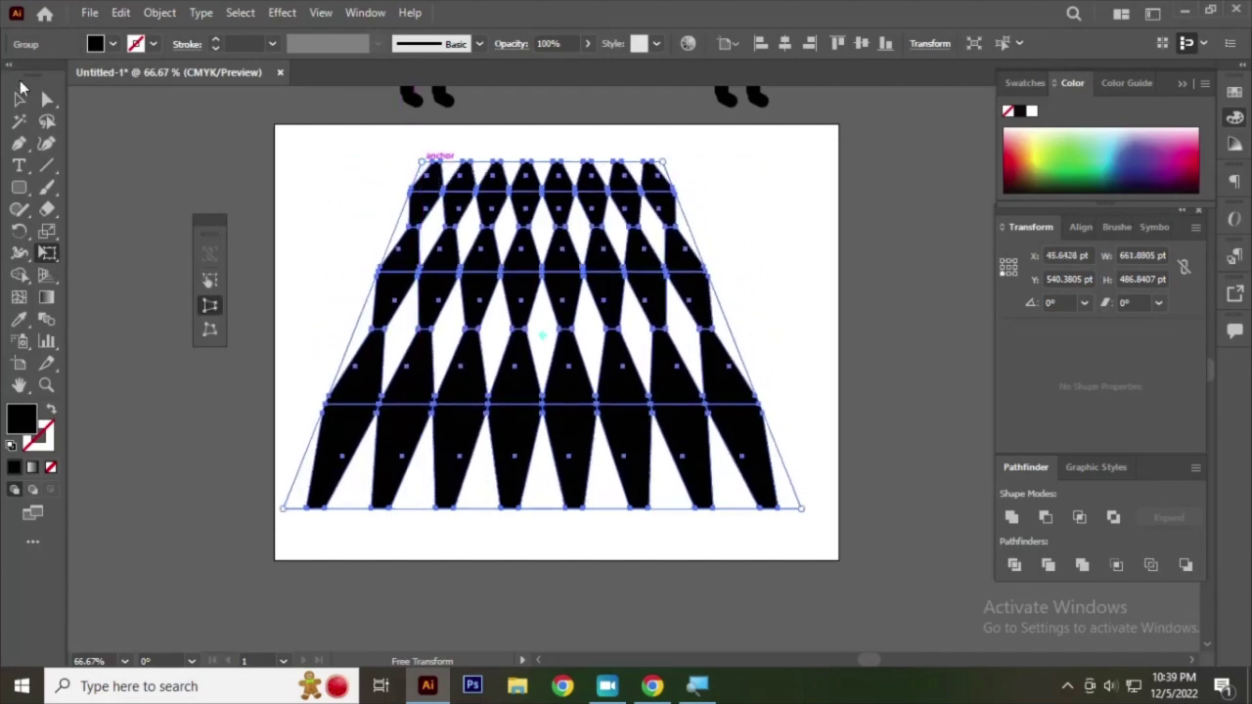
left_click(19, 98)
left_click_drag(495, 192, 518, 206)
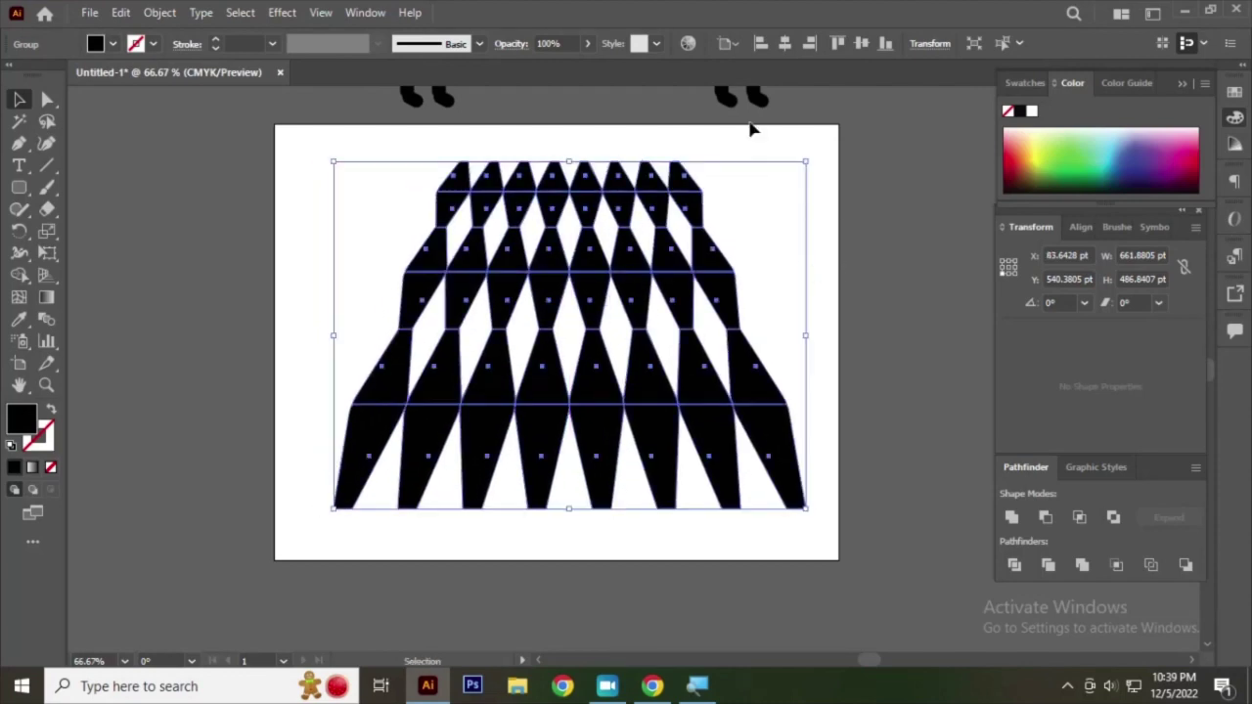
left_click(47, 252)
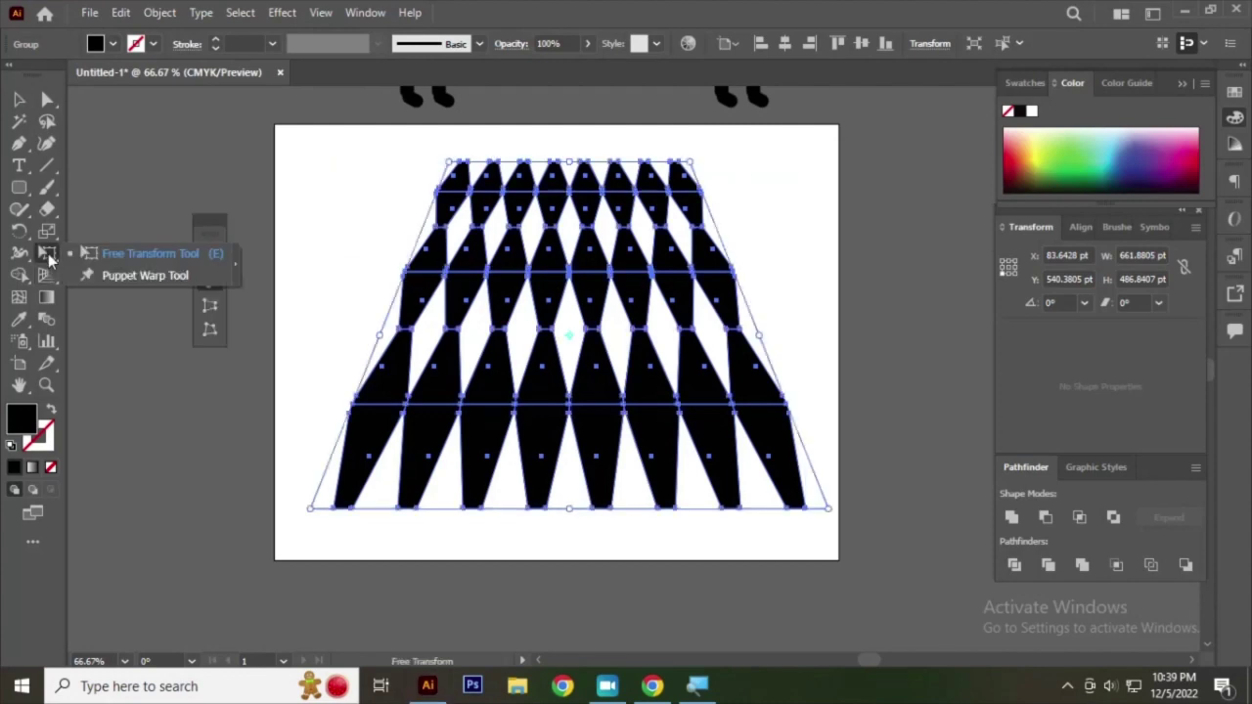
- Perspective-distort the grid's top-left corner down-left, adjust the top-right, and tilt it to about 356.6°
left_click(209, 305)
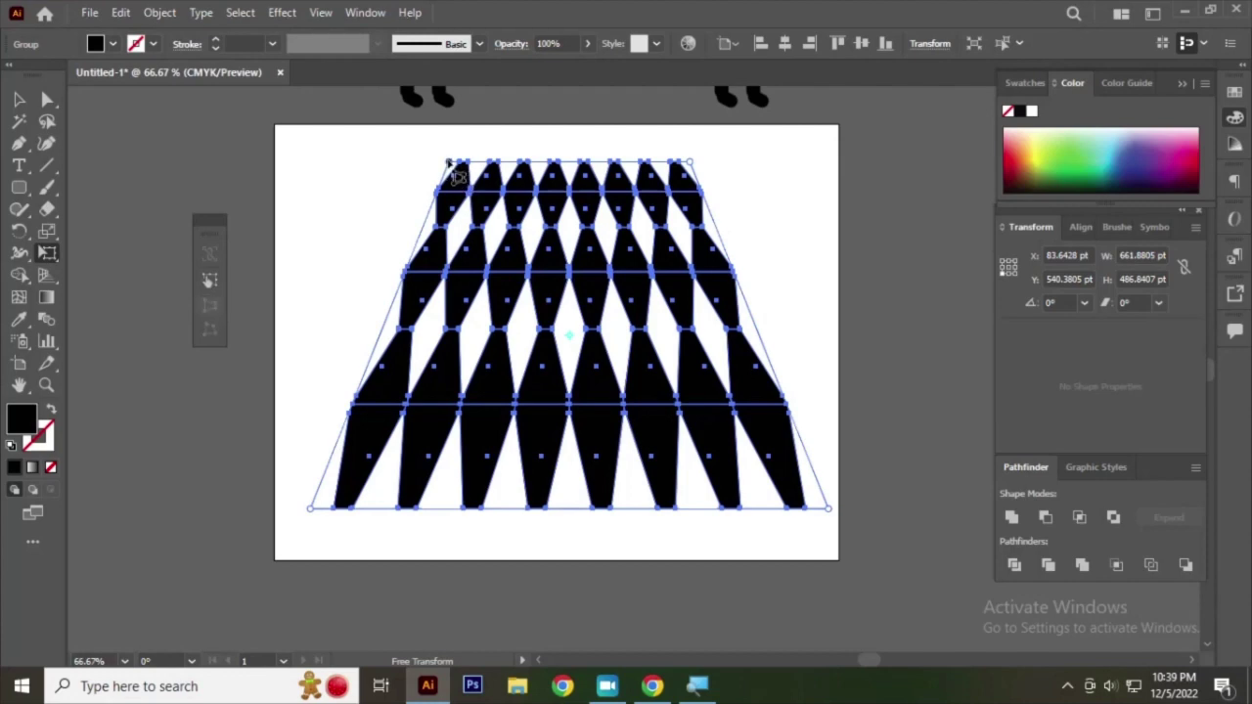
mouse_move(448, 163)
left_mouse_down()
mouse_move(423, 274)
mouse_move(426, 235)
mouse_move(409, 262)
left_mouse_up()
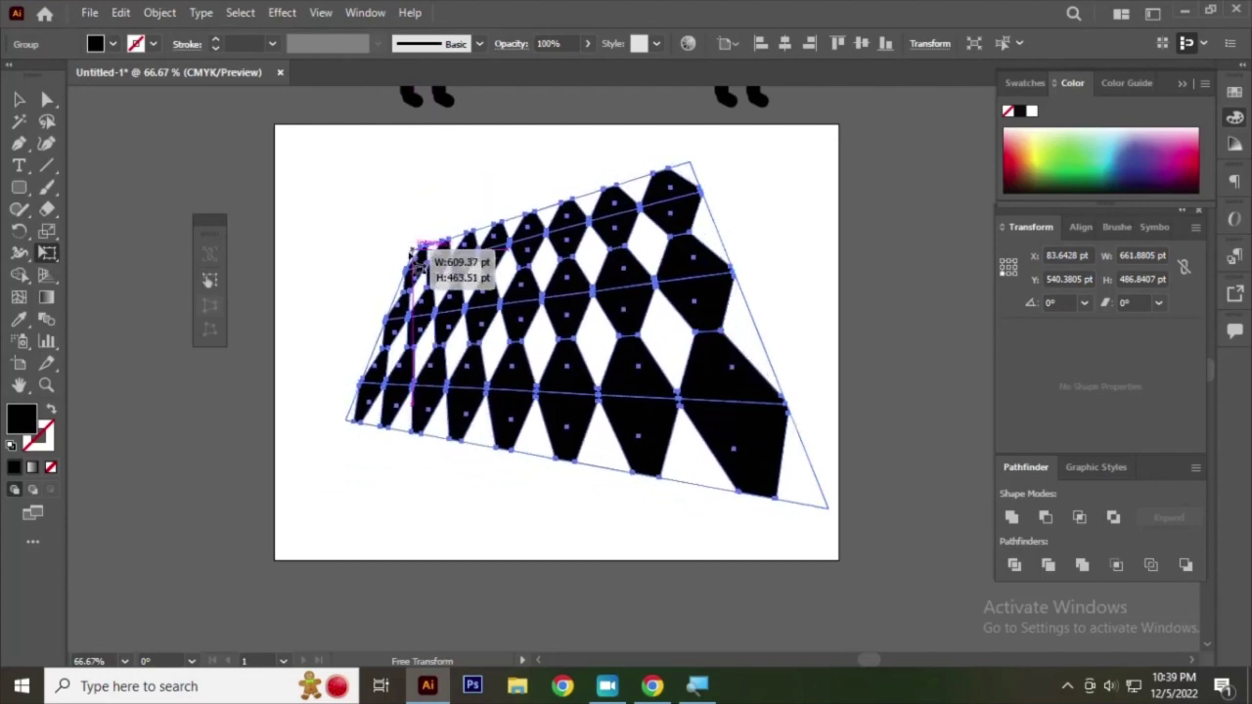
key("ctrl+z")
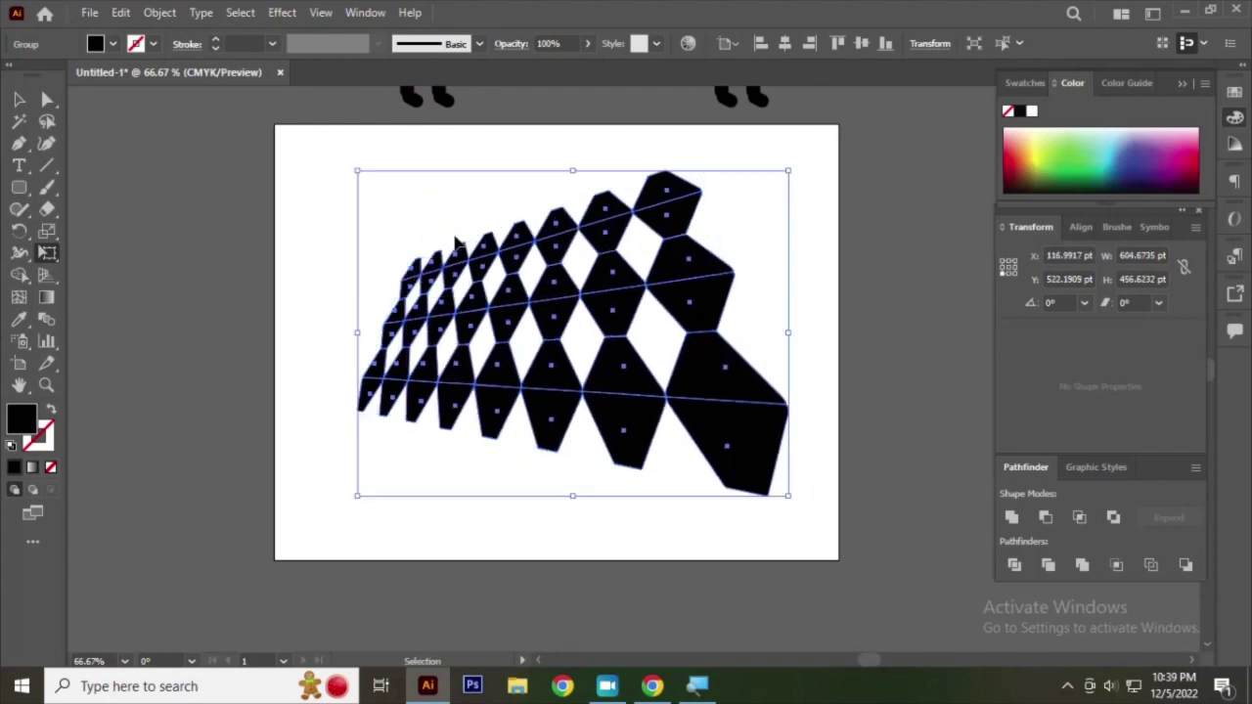
key("ctrl+z")
key("ctrl+z")
mouse_move(450, 163)
left_mouse_down()
mouse_move(390, 297)
mouse_move(383, 267)
mouse_move(425, 190)
mouse_move(408, 241)
mouse_move(392, 246)
mouse_move(392, 228)
left_mouse_up()
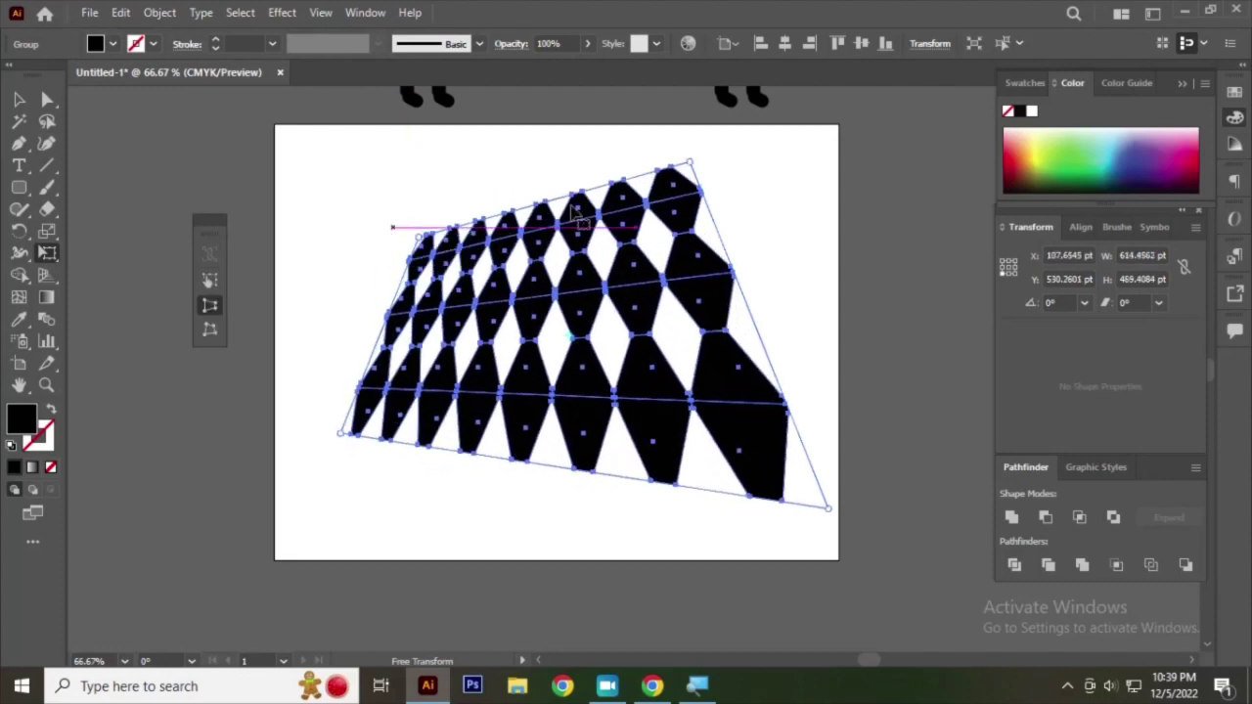
mouse_move(696, 176)
left_mouse_down()
mouse_move(751, 224)
mouse_move(715, 169)
left_mouse_up()
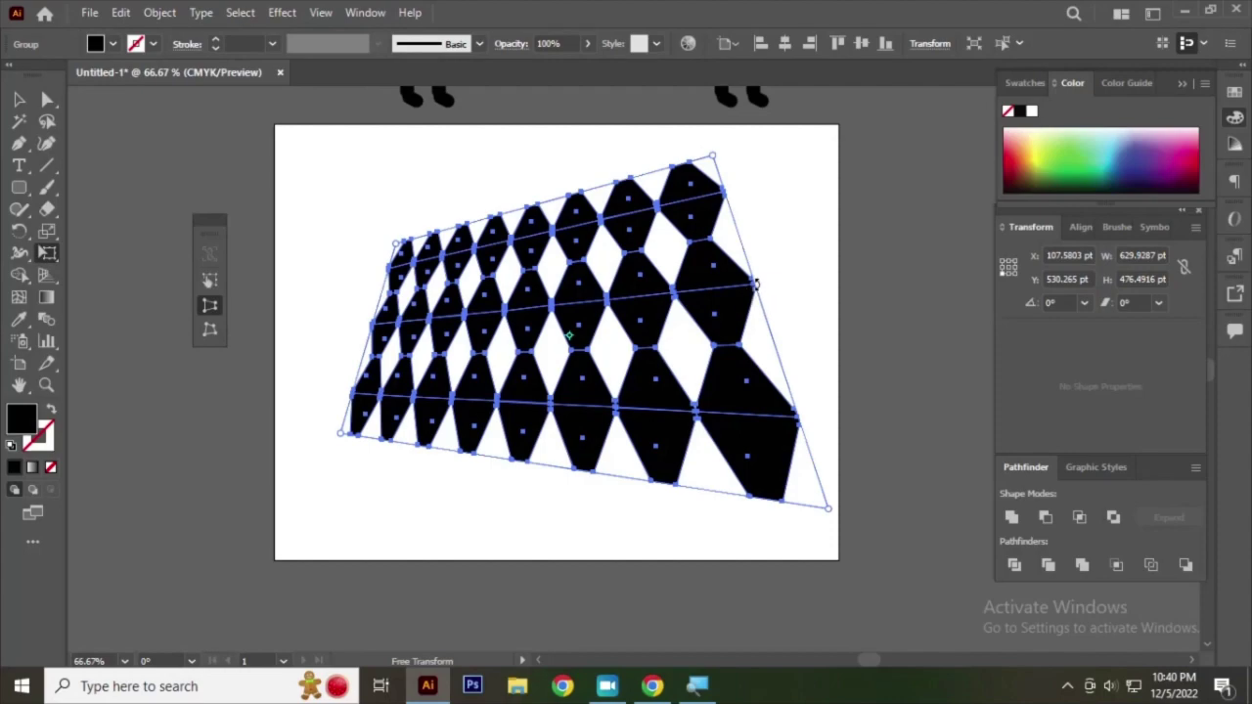
mouse_move(755, 284)
left_mouse_down()
mouse_move(769, 330)
mouse_move(727, 392)
mouse_move(658, 419)
mouse_move(567, 405)
mouse_move(498, 365)
mouse_move(503, 353)
mouse_move(563, 409)
mouse_move(670, 379)
mouse_move(710, 305)
left_mouse_up()
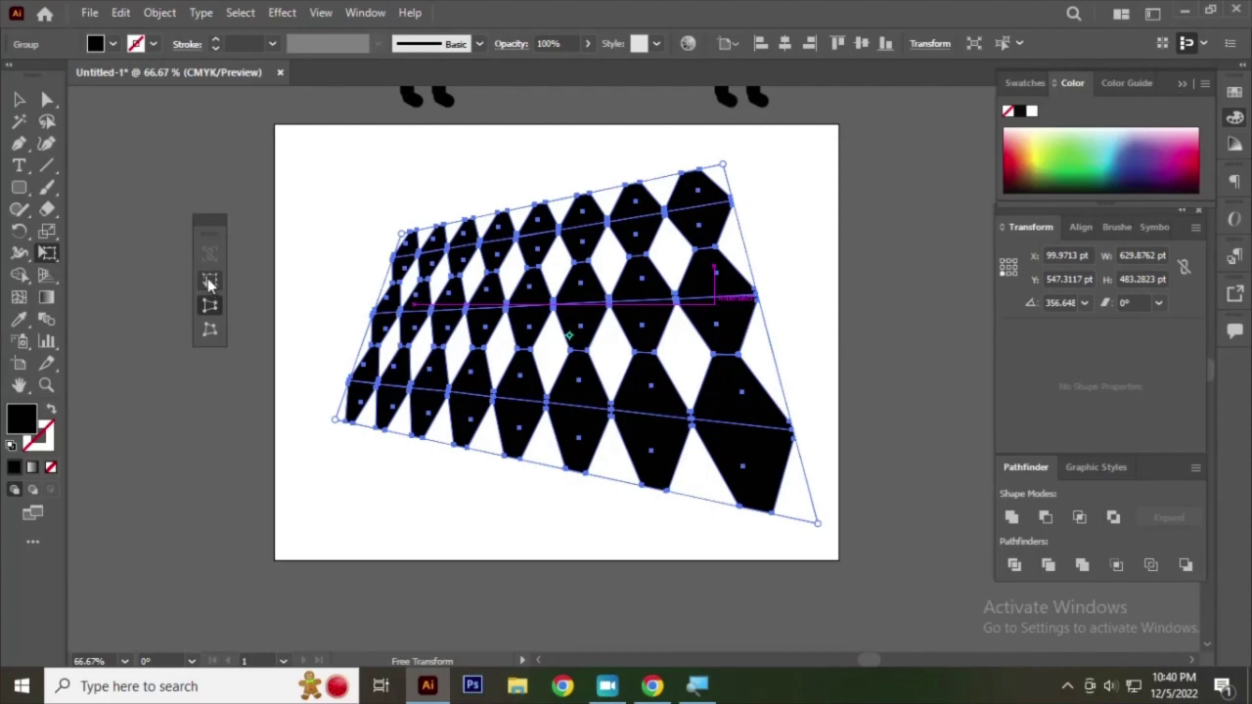
- Rotate the grid to about 354.4° and perspective-distort its top-left corner so it recedes left
left_click(209, 282)
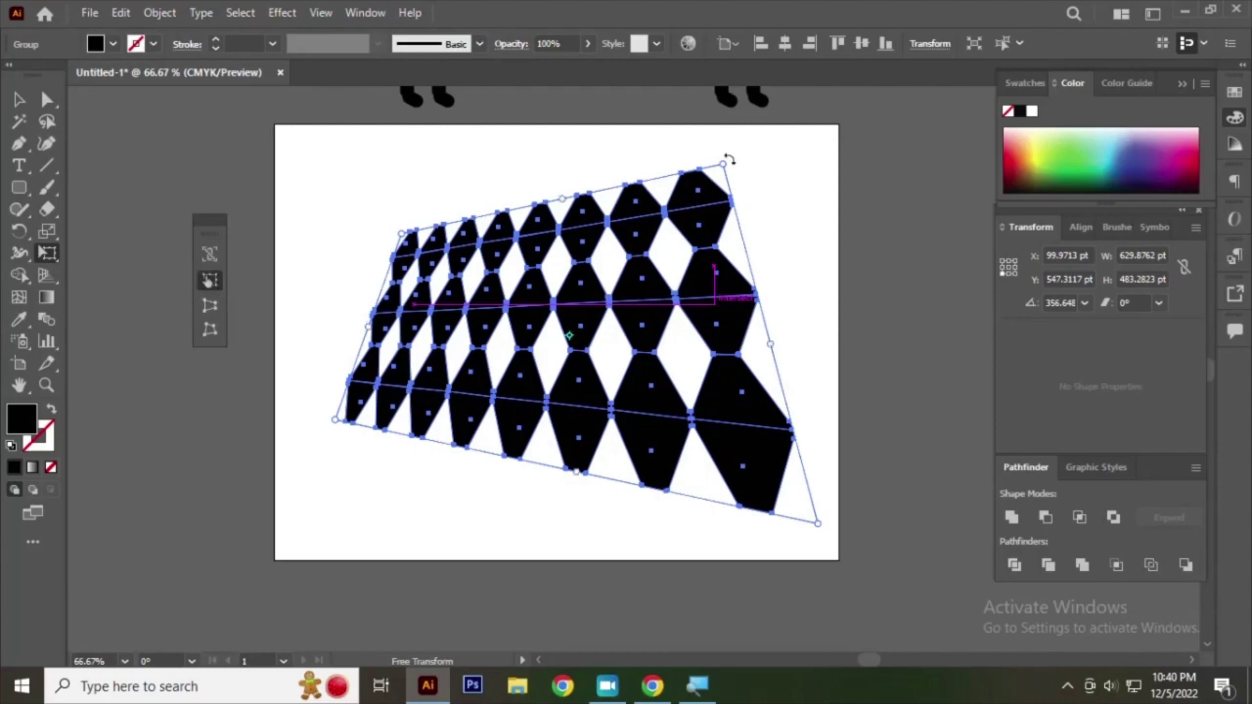
mouse_move(729, 159)
left_mouse_down()
mouse_move(754, 266)
mouse_move(567, 351)
mouse_move(608, 362)
mouse_move(699, 307)
mouse_move(733, 218)
mouse_move(730, 171)
left_mouse_up()
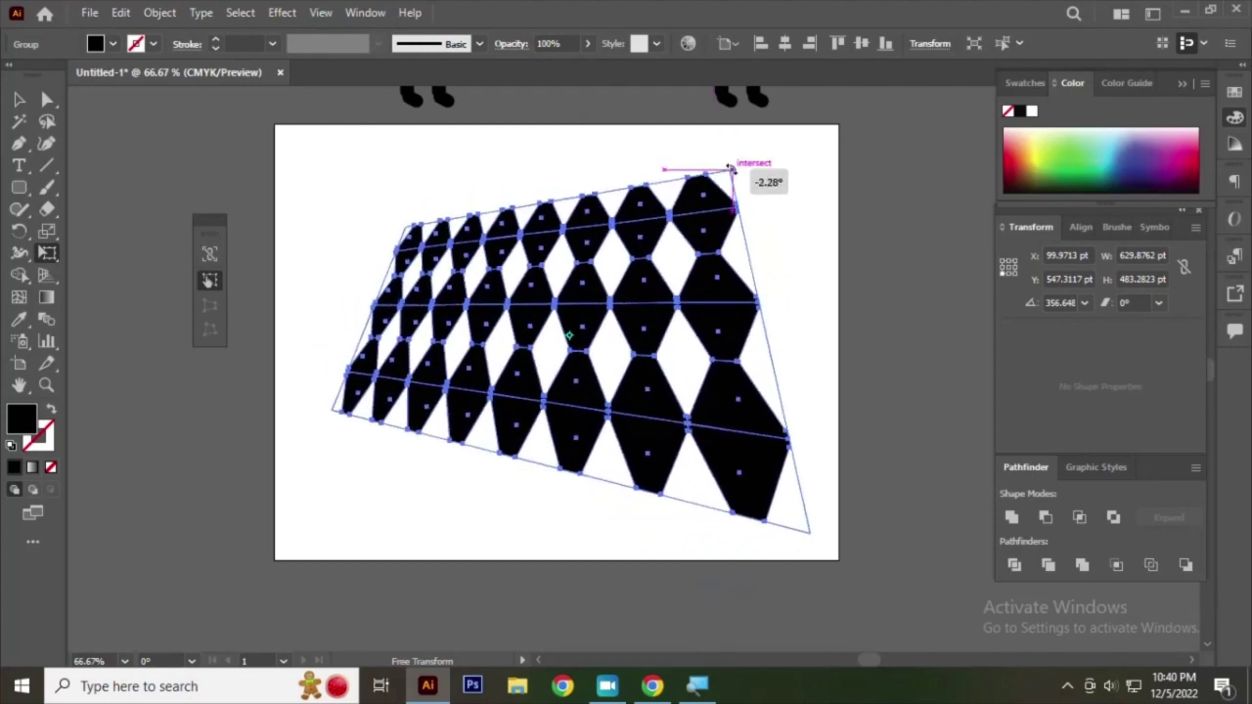
left_click(213, 305)
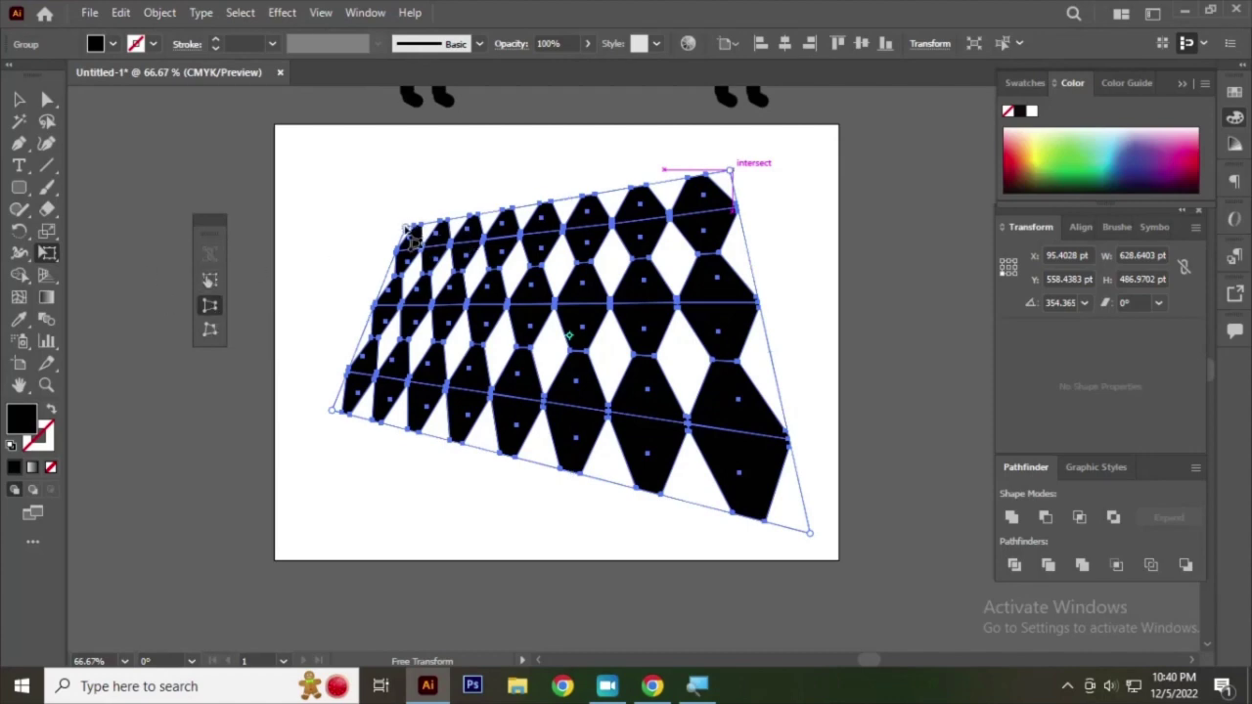
left_click_drag(409, 232, 451, 237)
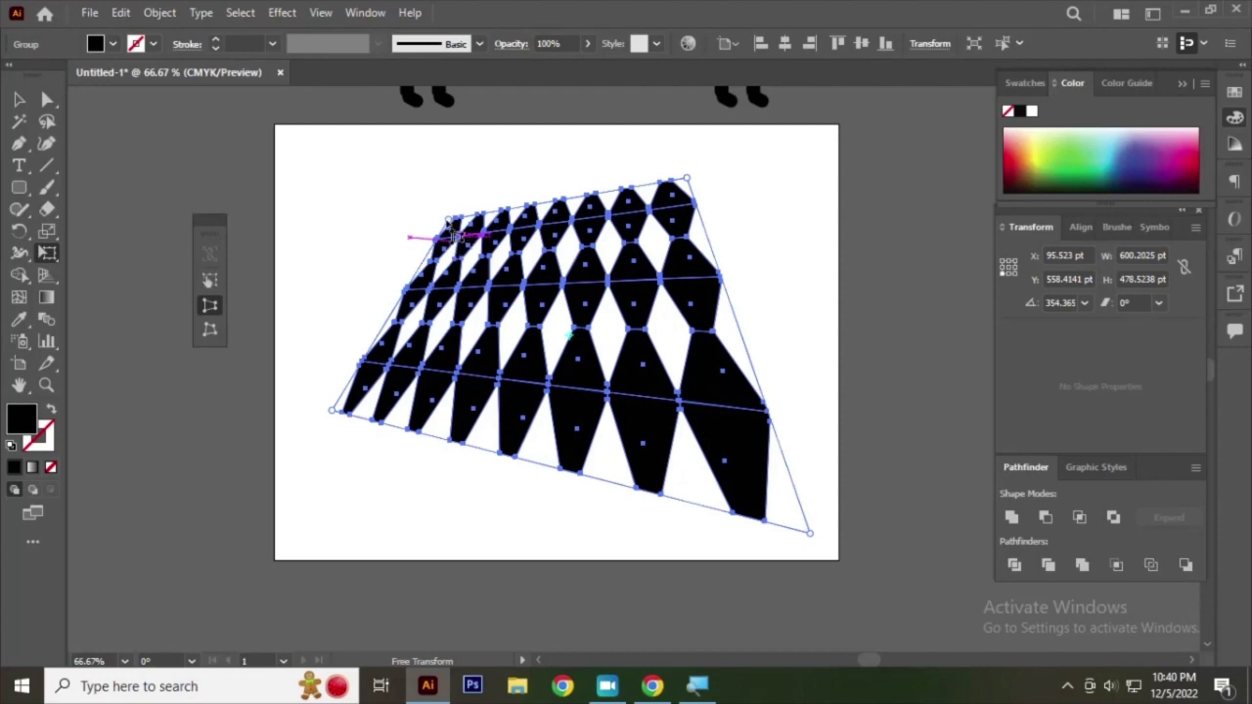
left_click_drag(451, 223, 424, 227)
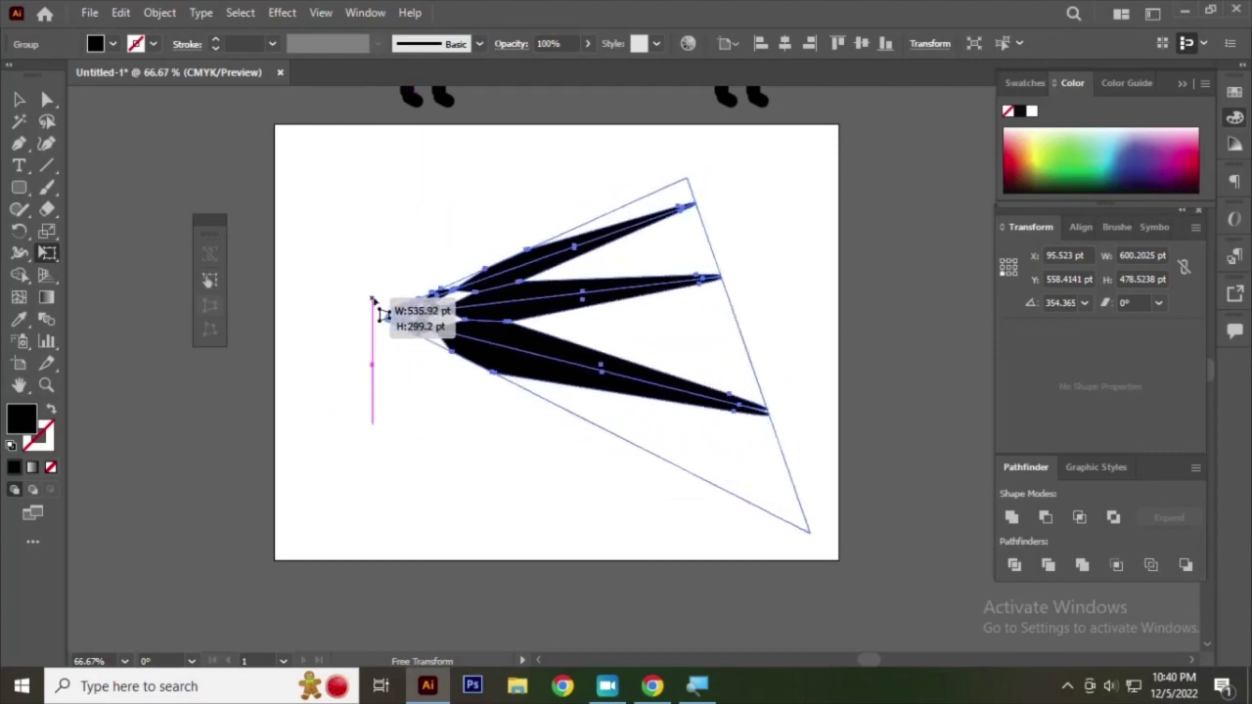
left_click_drag(424, 227, 407, 227)
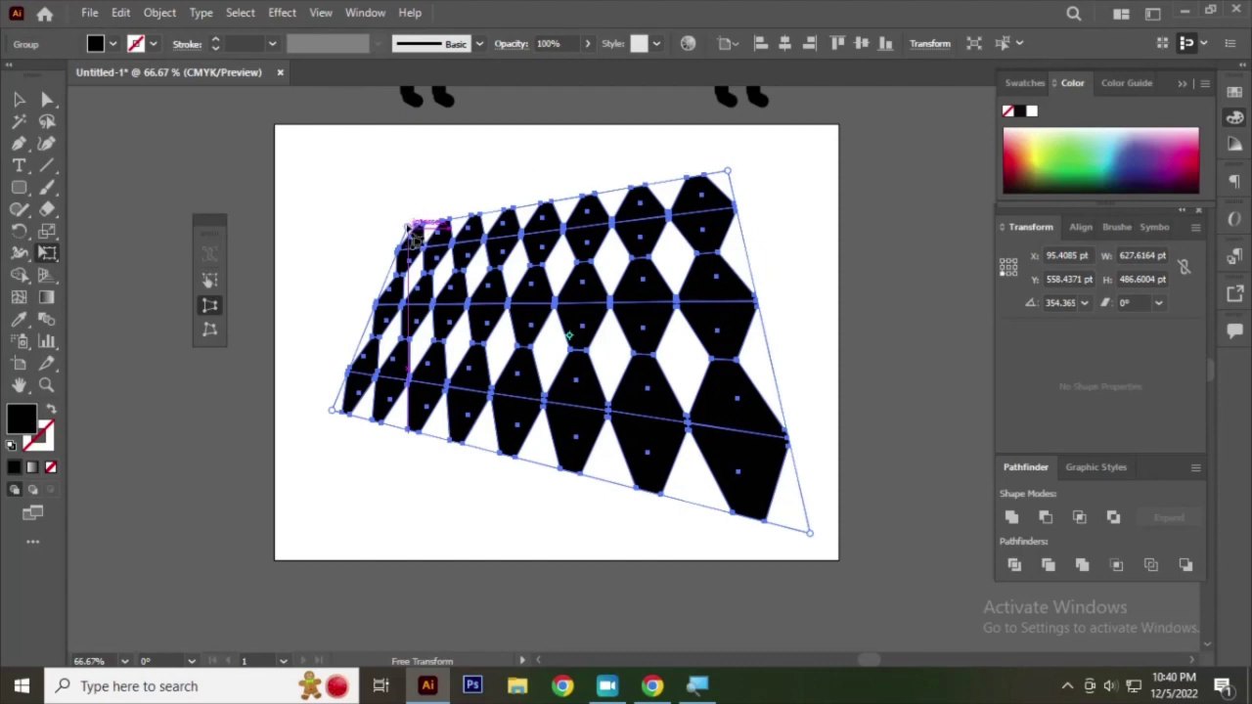
left_click_drag(411, 229, 531, 208)
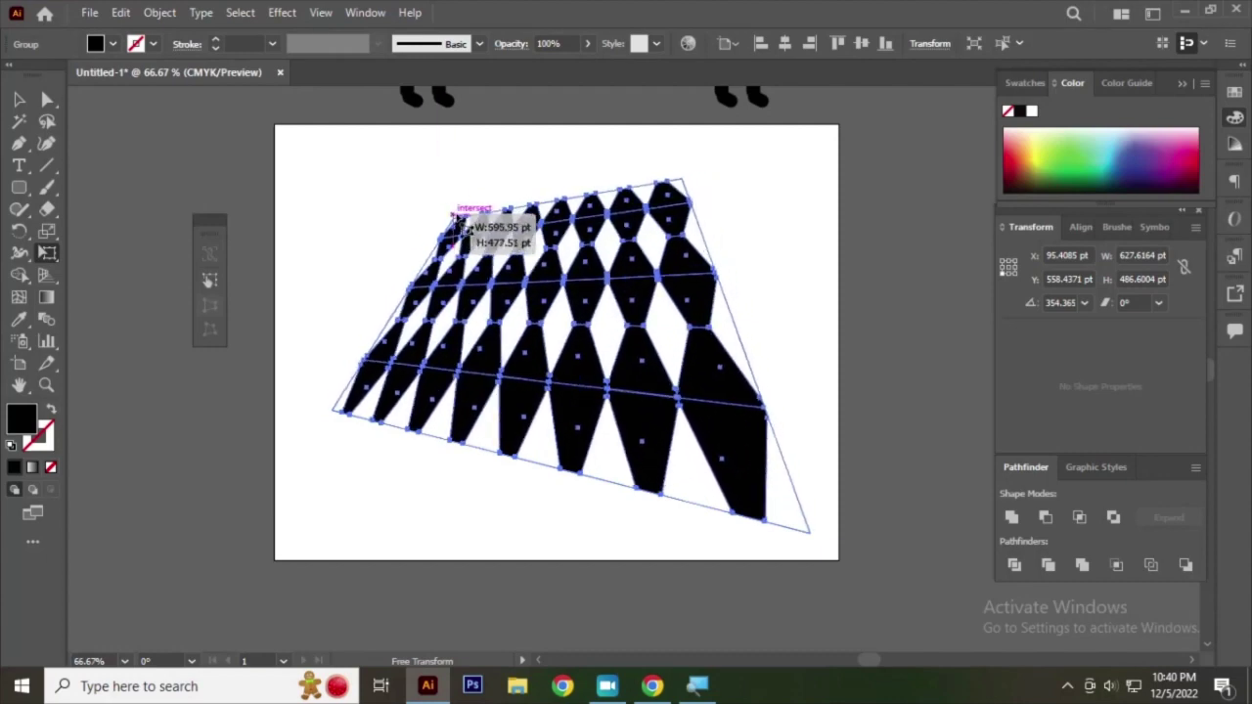
left_click_drag(531, 208, 427, 213)
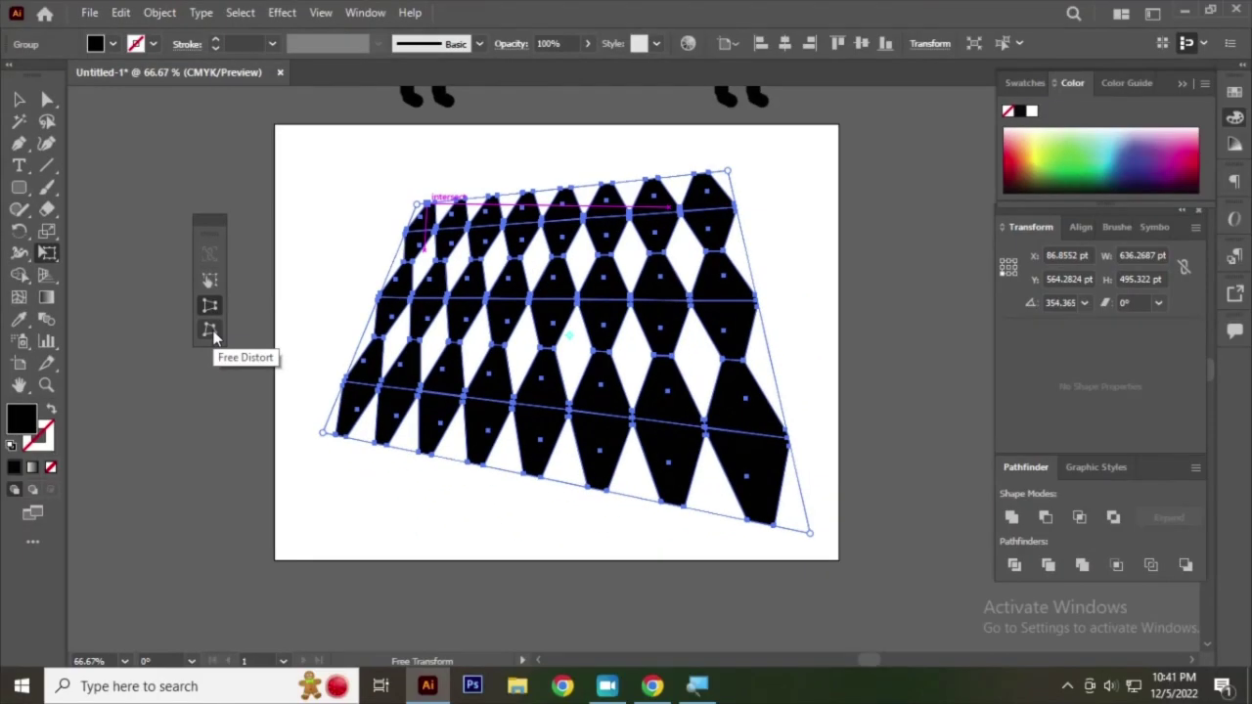
left_click(213, 333)
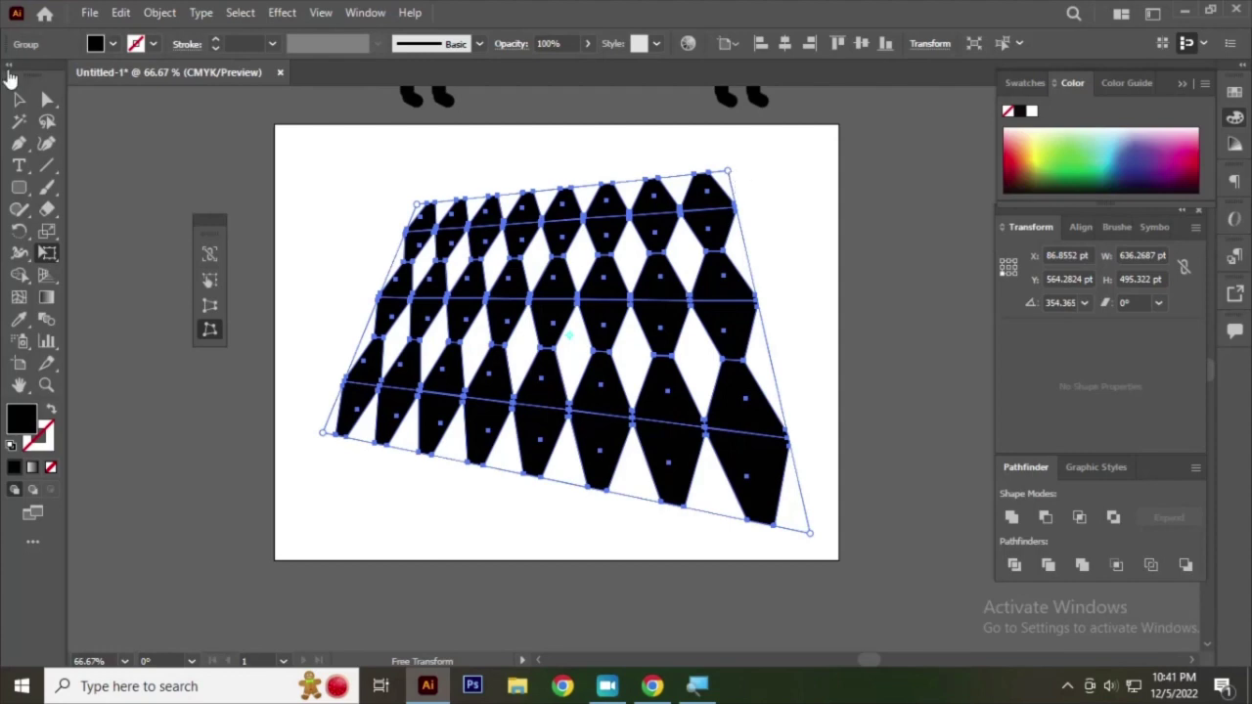
- Undo the distortion steps to restore the regular hexagon grid
left_click(19, 99)
key("ctrl+z")
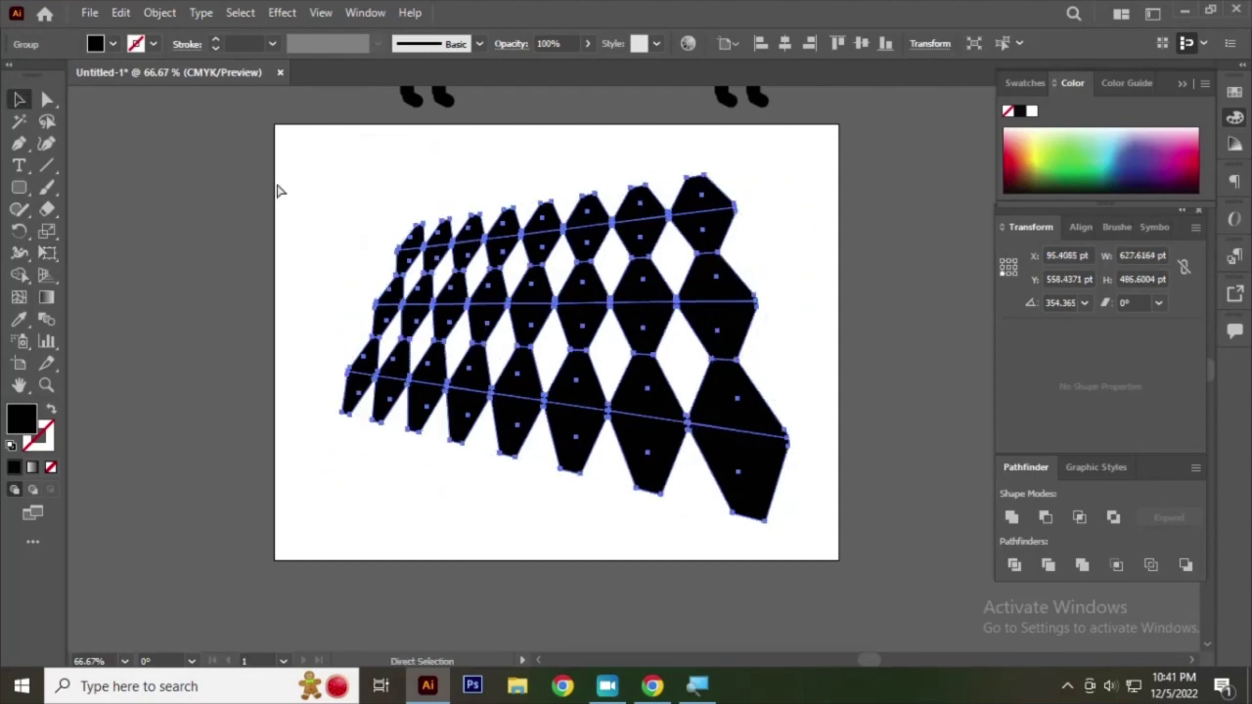
key("ctrl+z")
key("ctrl+z")
key("ctrl+z")
key("ctrl+z")
key("ctrl+z")
key("ctrl+z")
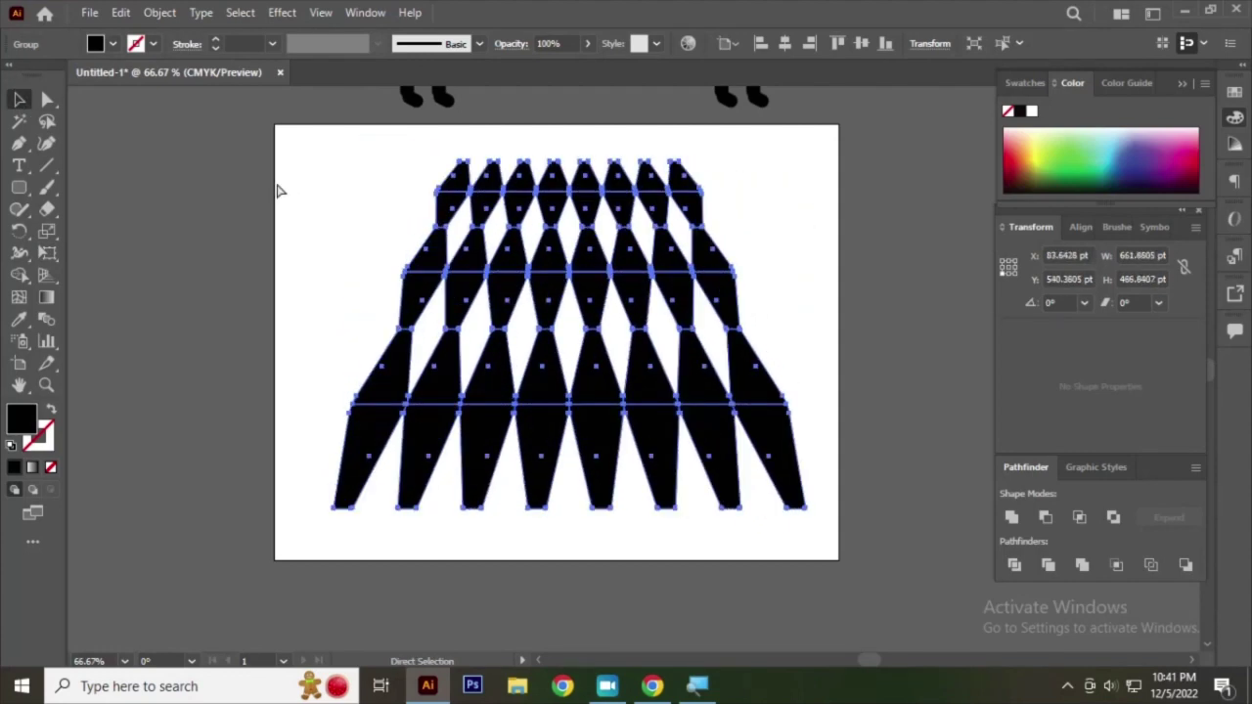
key("ctrl+z")
key("ctrl+z")
key("ctrl+z")
key("ctrl+z")
key("ctrl+z")
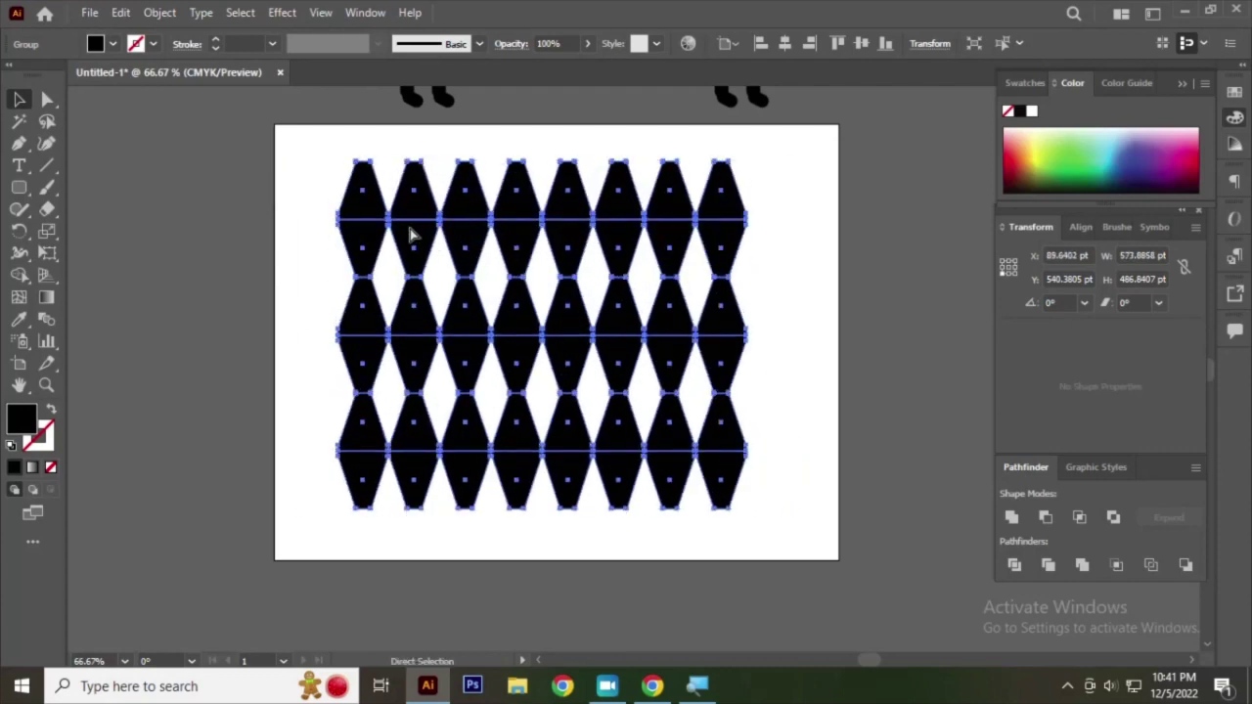
key("ctrl+z")
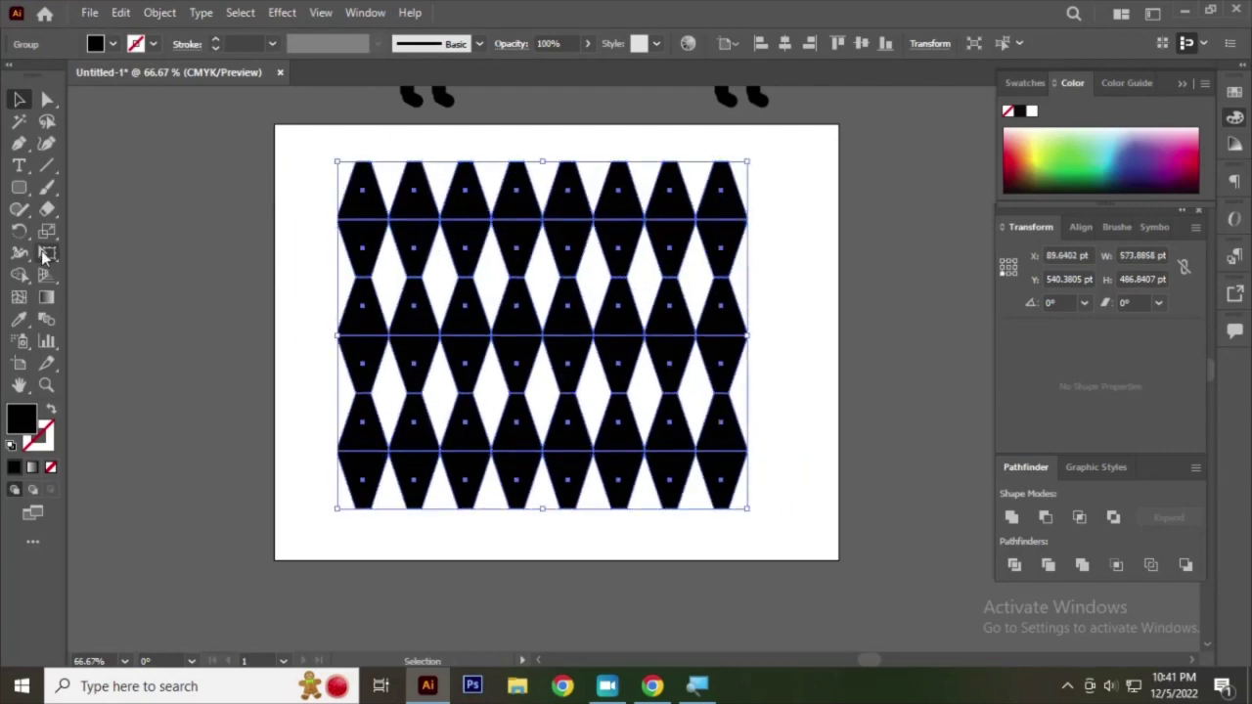
- Free-distort the grid's top-left corner slightly inward, to about 570 × 486 pt
left_click(45, 251)
left_click(137, 255)
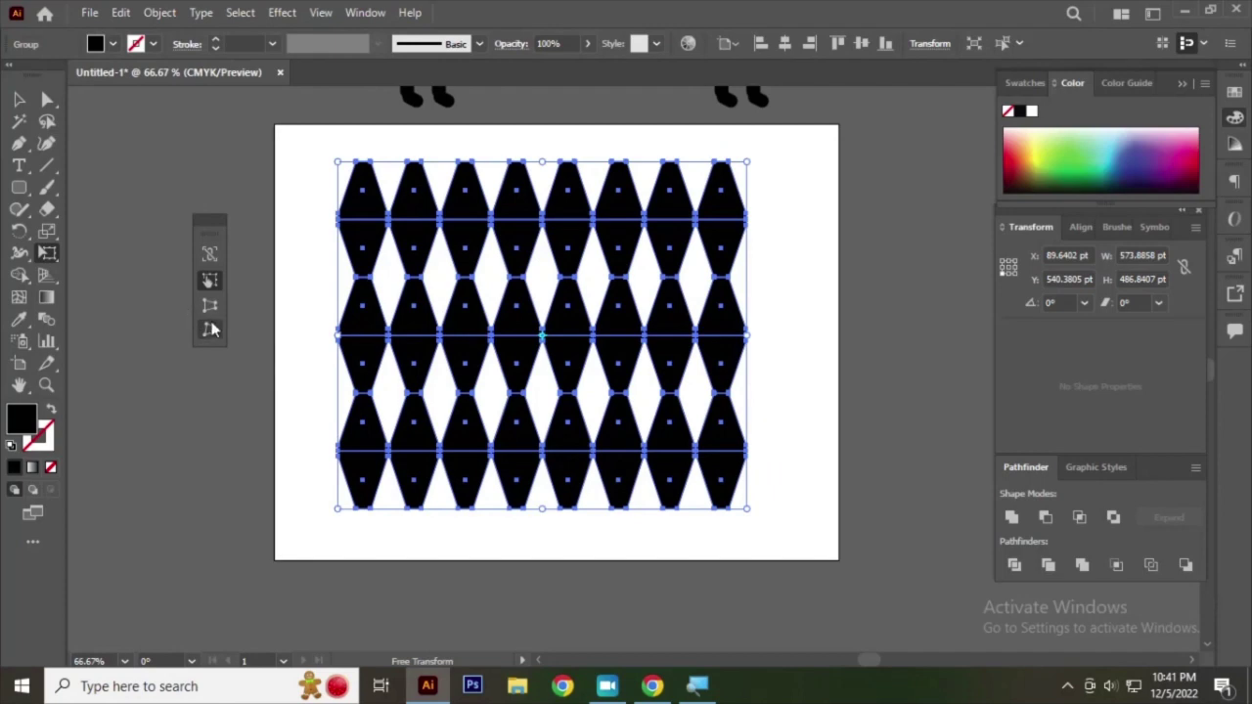
left_click(212, 330)
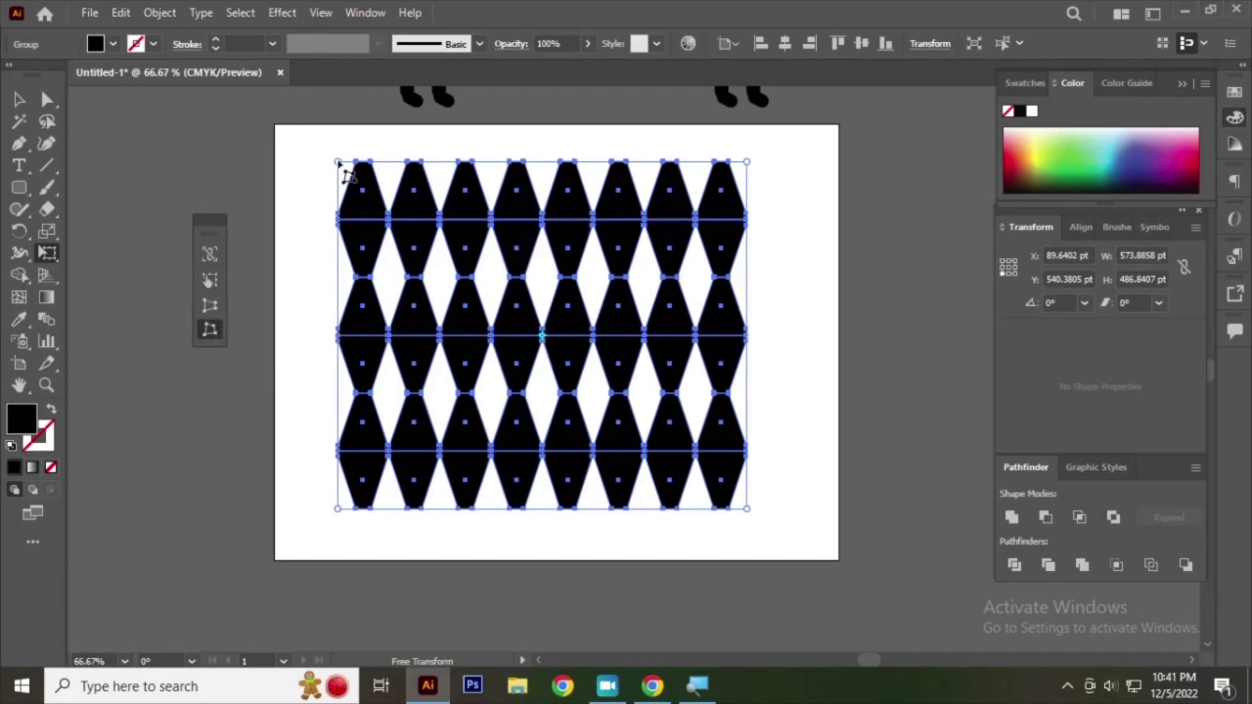
mouse_move(338, 164)
left_mouse_down()
mouse_move(593, 173)
mouse_move(356, 174)
mouse_move(704, 168)
mouse_move(476, 168)
mouse_move(402, 181)
mouse_move(357, 171)
left_mouse_up()
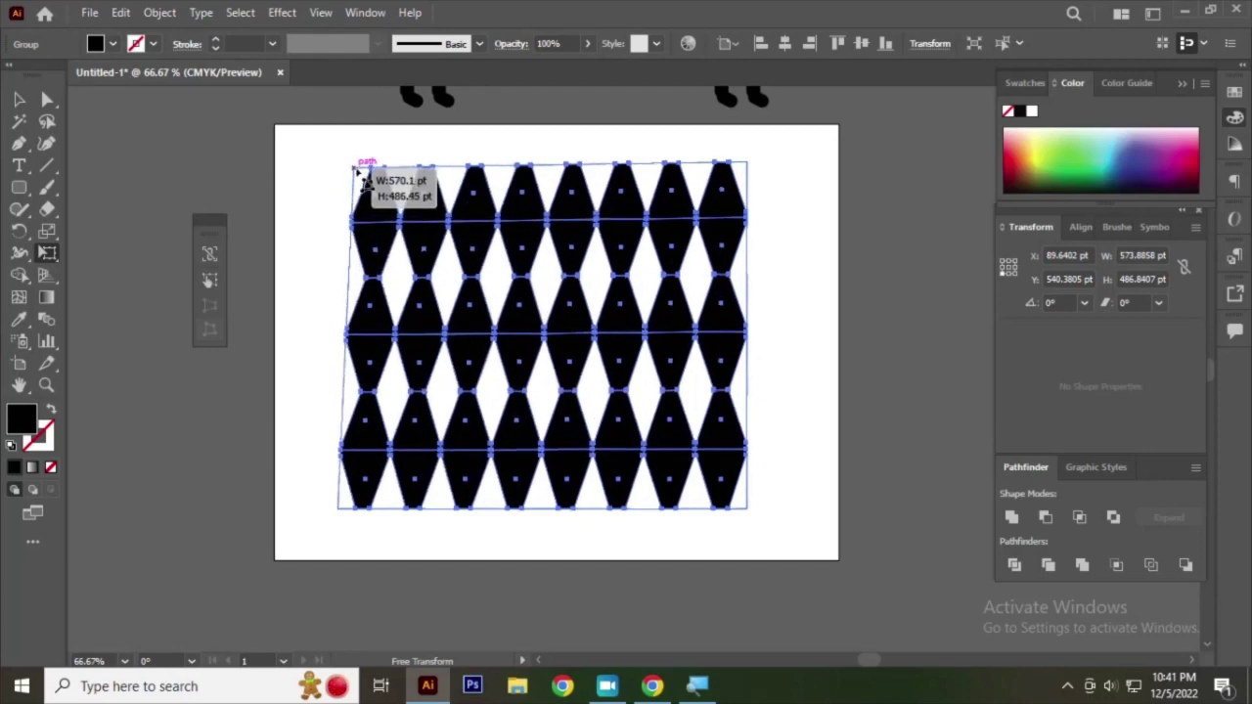
left_click_drag(358, 173, 359, 173)
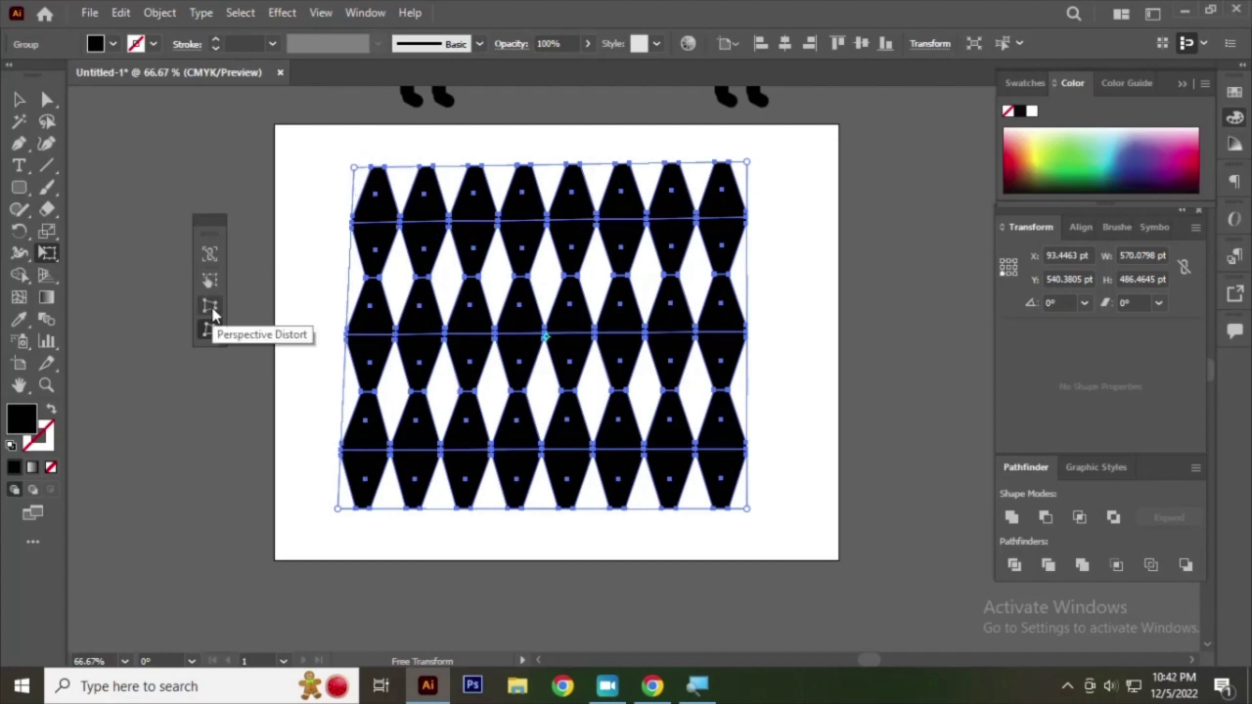
- Distort the grid by repositioning its top-left corner down and inward
left_click(210, 306)
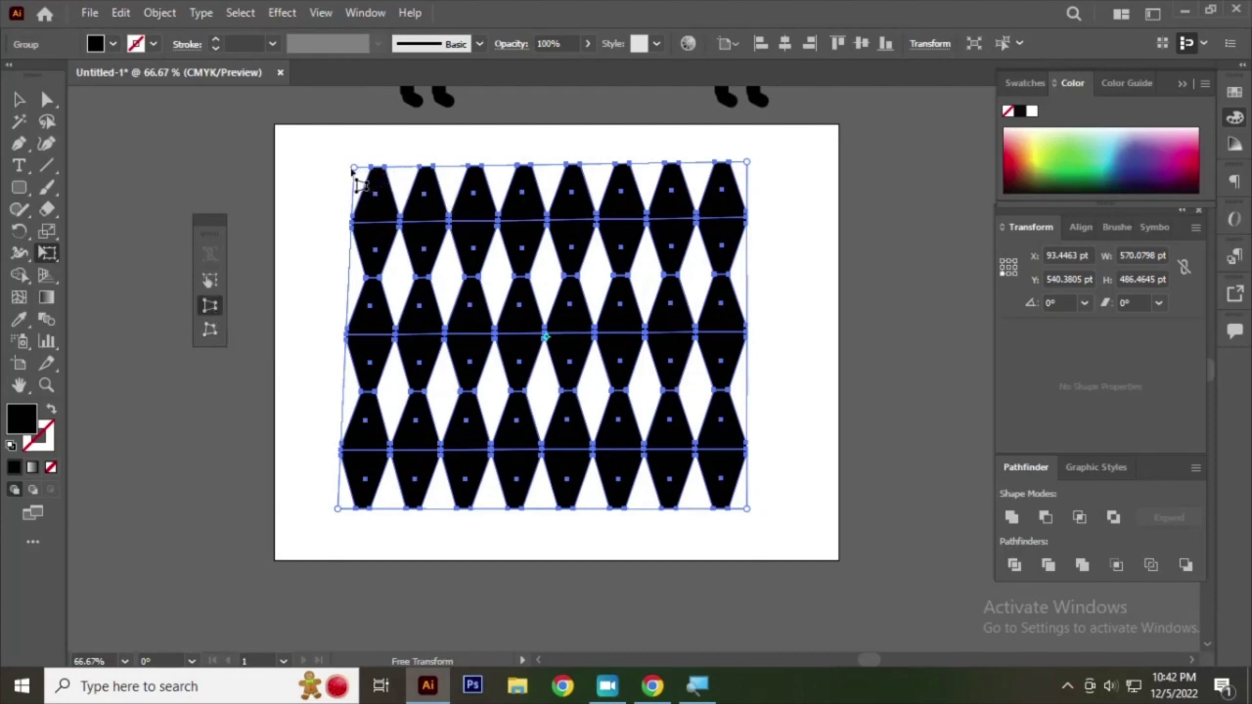
mouse_move(354, 168)
left_mouse_down()
mouse_move(467, 164)
mouse_move(413, 164)
left_mouse_up()
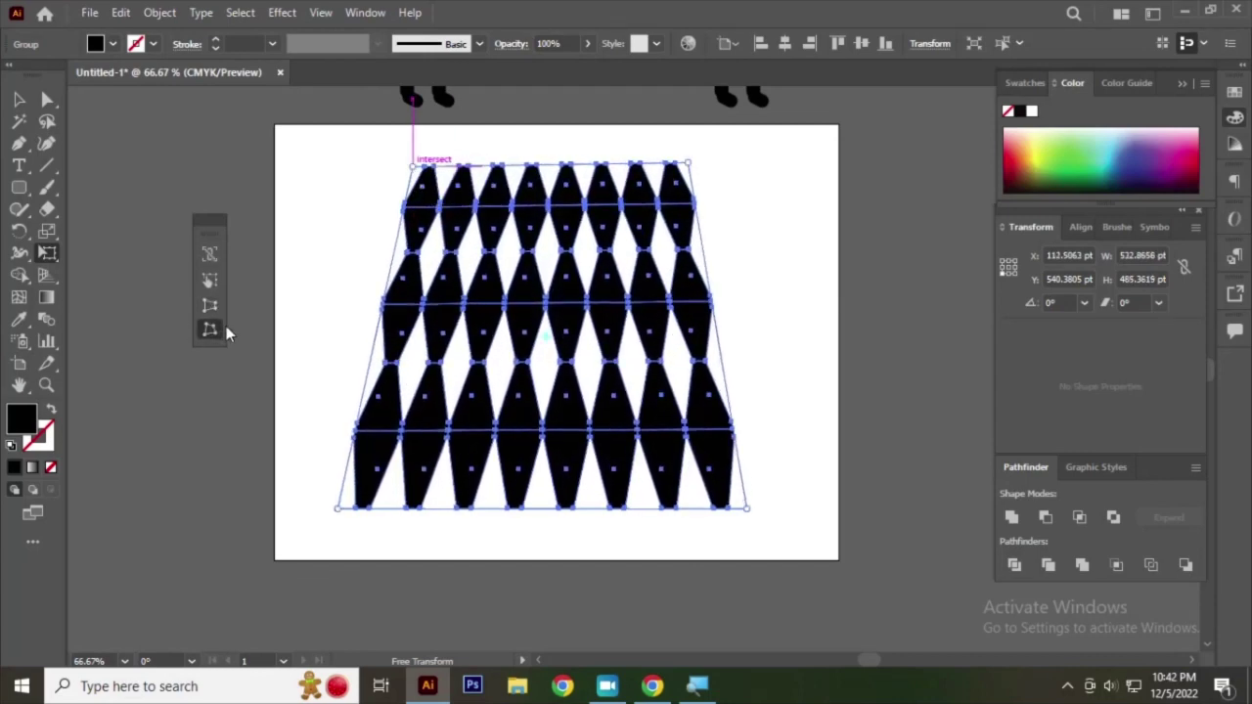
left_click(220, 331)
left_click_drag(413, 166, 493, 167)
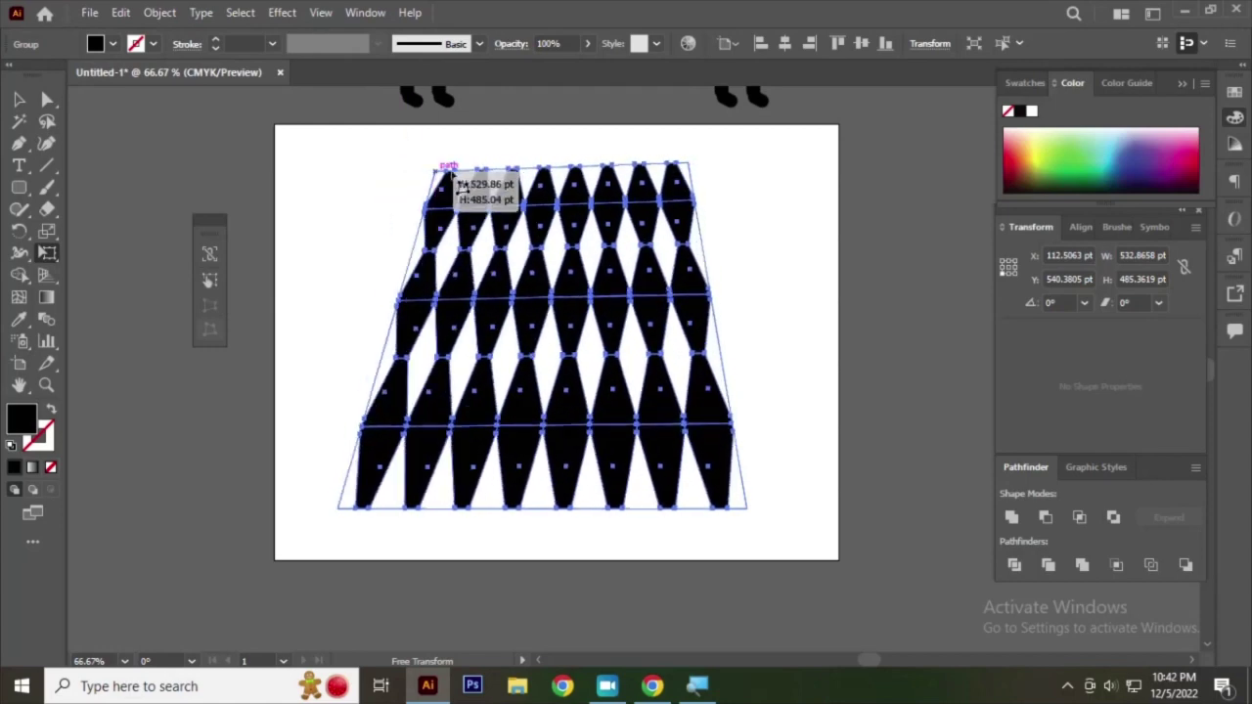
mouse_move(495, 167)
left_mouse_down()
mouse_move(522, 168)
mouse_move(462, 173)
mouse_move(372, 414)
mouse_move(434, 224)
mouse_move(392, 419)
mouse_move(434, 238)
mouse_move(427, 204)
left_mouse_up()
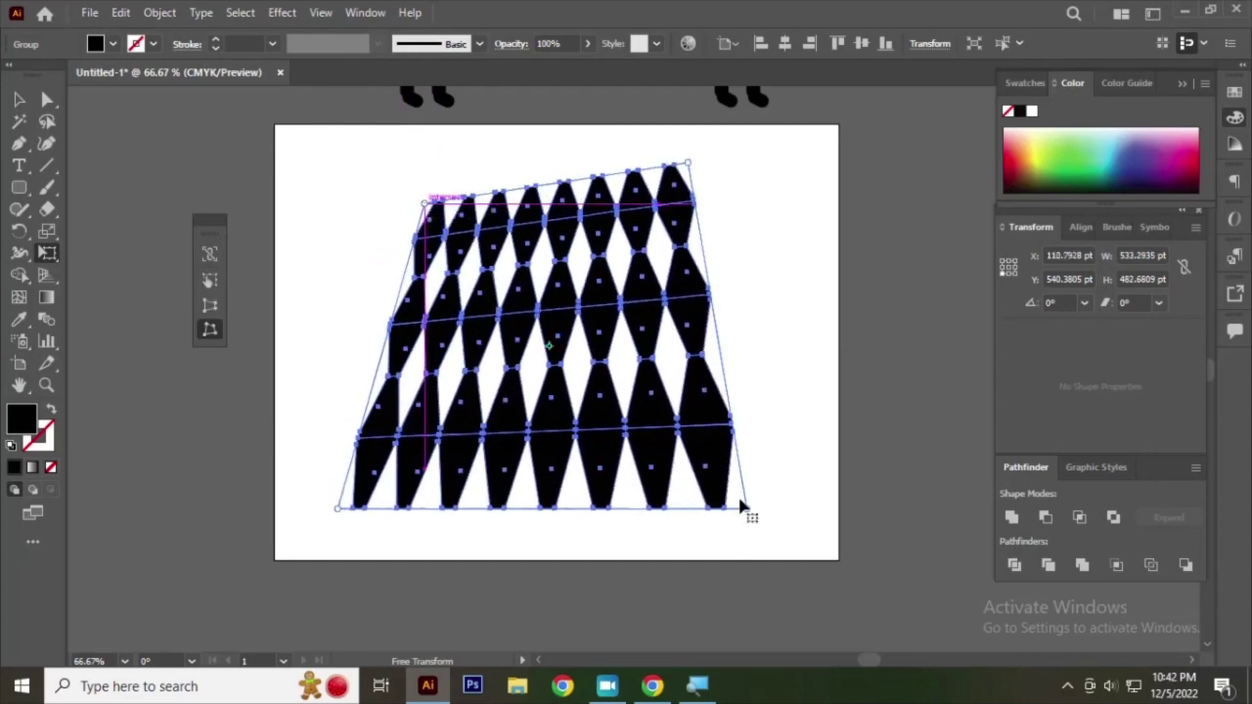
mouse_move(424, 205)
left_mouse_down()
mouse_move(411, 352)
mouse_move(393, 289)
left_mouse_up()
left_click_drag(400, 221, 374, 227)
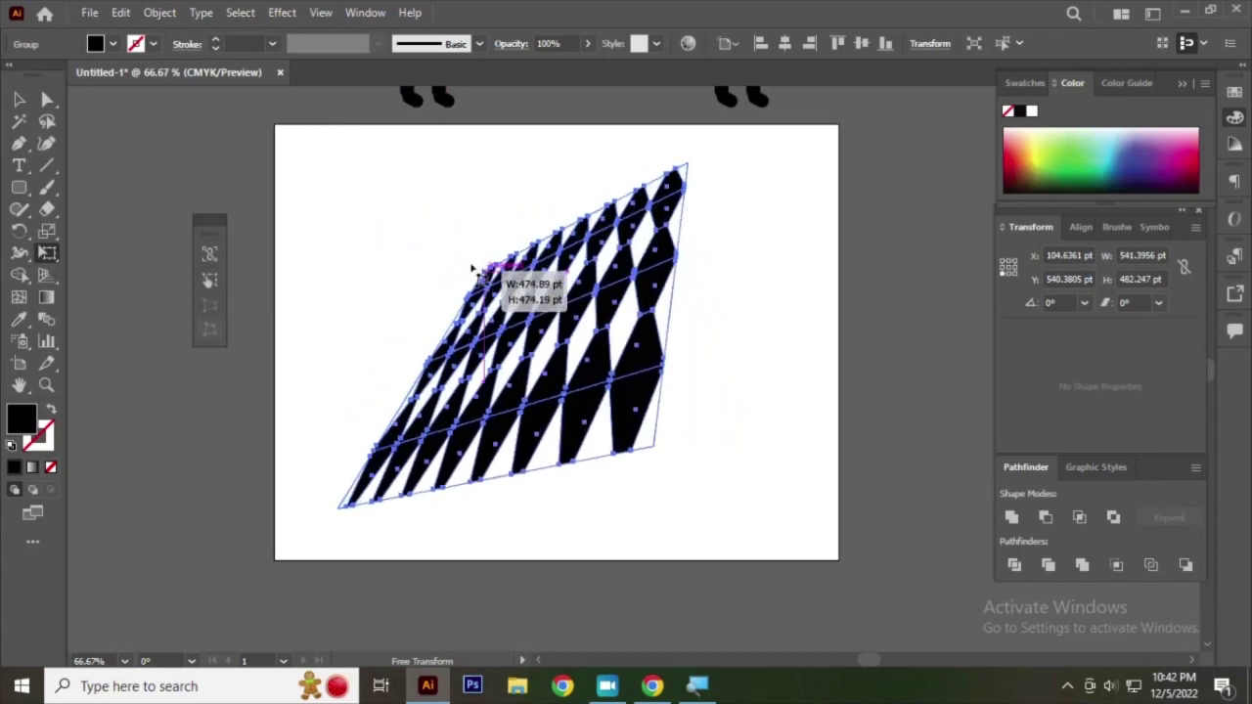
left_click_drag(375, 228, 409, 216)
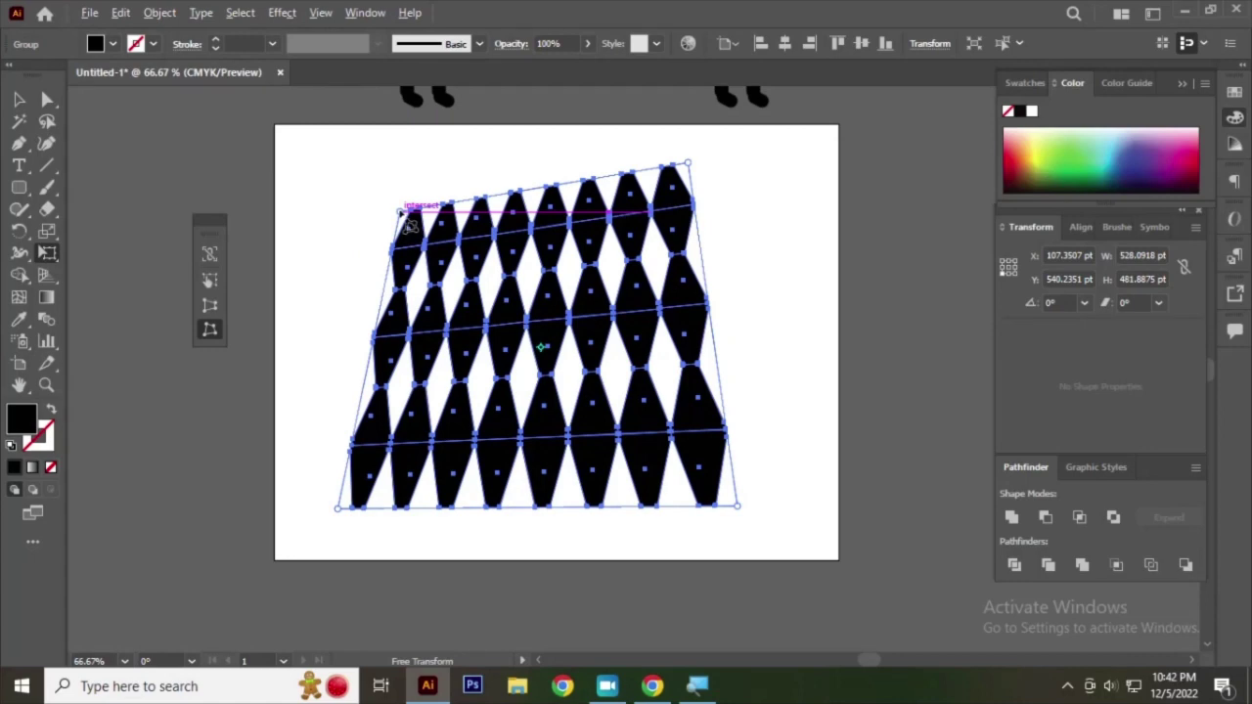
mouse_move(409, 223)
left_mouse_down()
mouse_move(521, 331)
mouse_move(407, 259)
left_mouse_up()
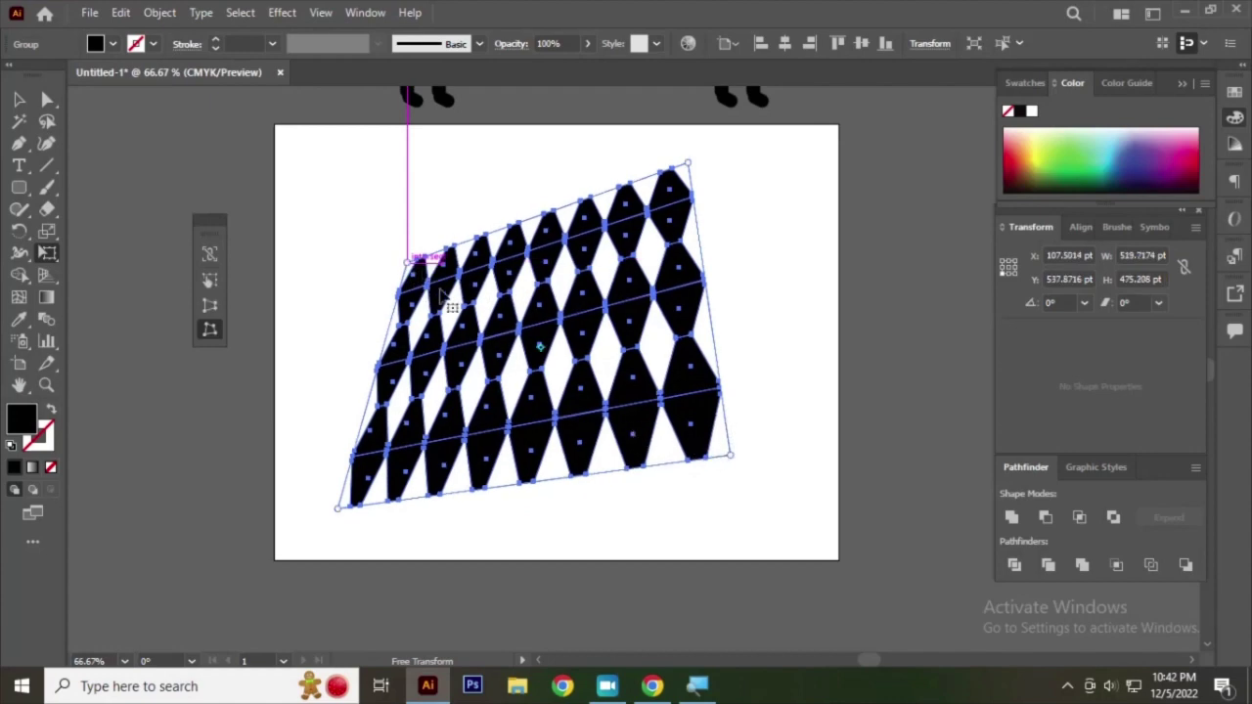
- Flare the bottom-right corner outward and adjust the top-right and top-left corners
mouse_move(732, 458)
left_mouse_down()
mouse_move(780, 431)
mouse_move(782, 443)
left_mouse_up()
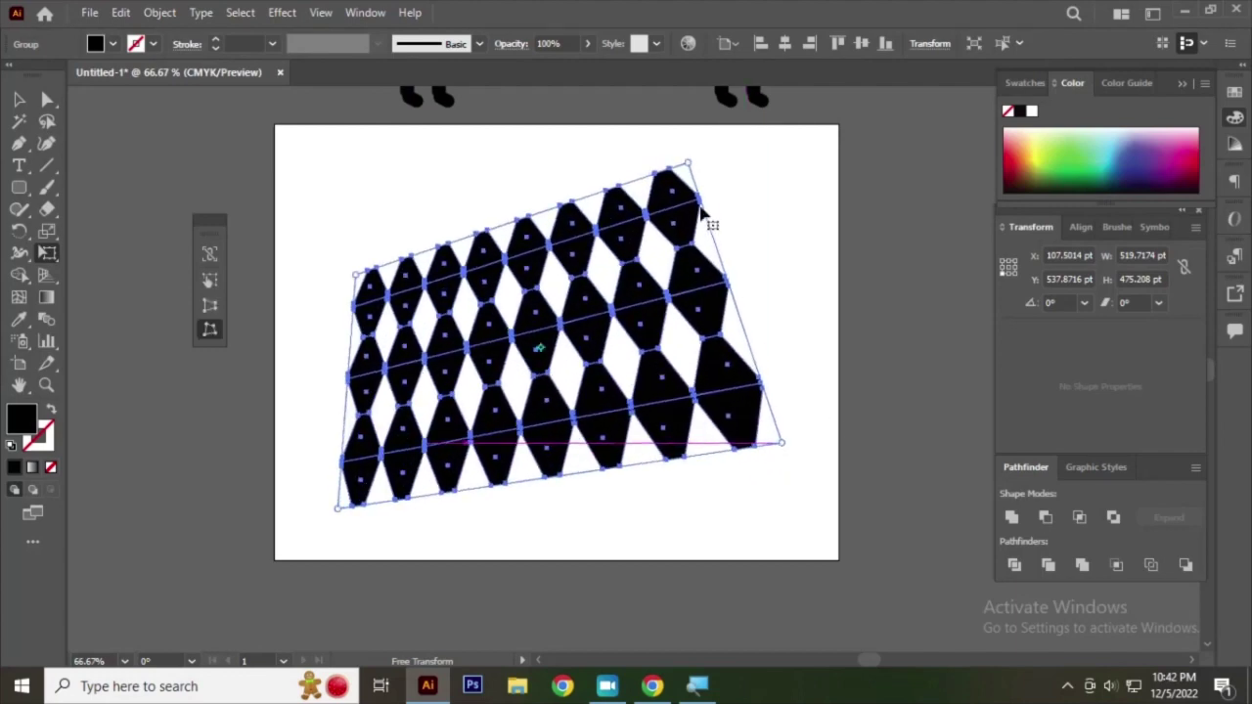
mouse_move(691, 166)
left_mouse_down()
mouse_move(707, 187)
mouse_move(571, 268)
left_mouse_up()
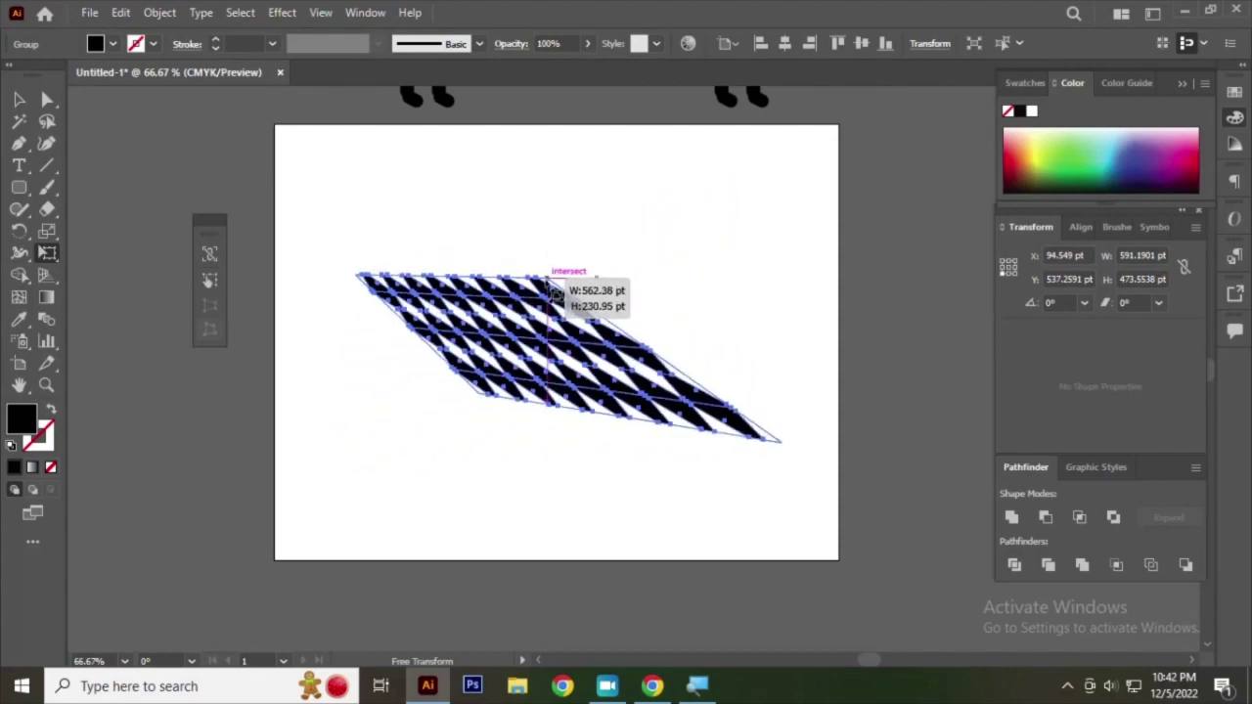
left_click_drag(571, 267, 677, 193)
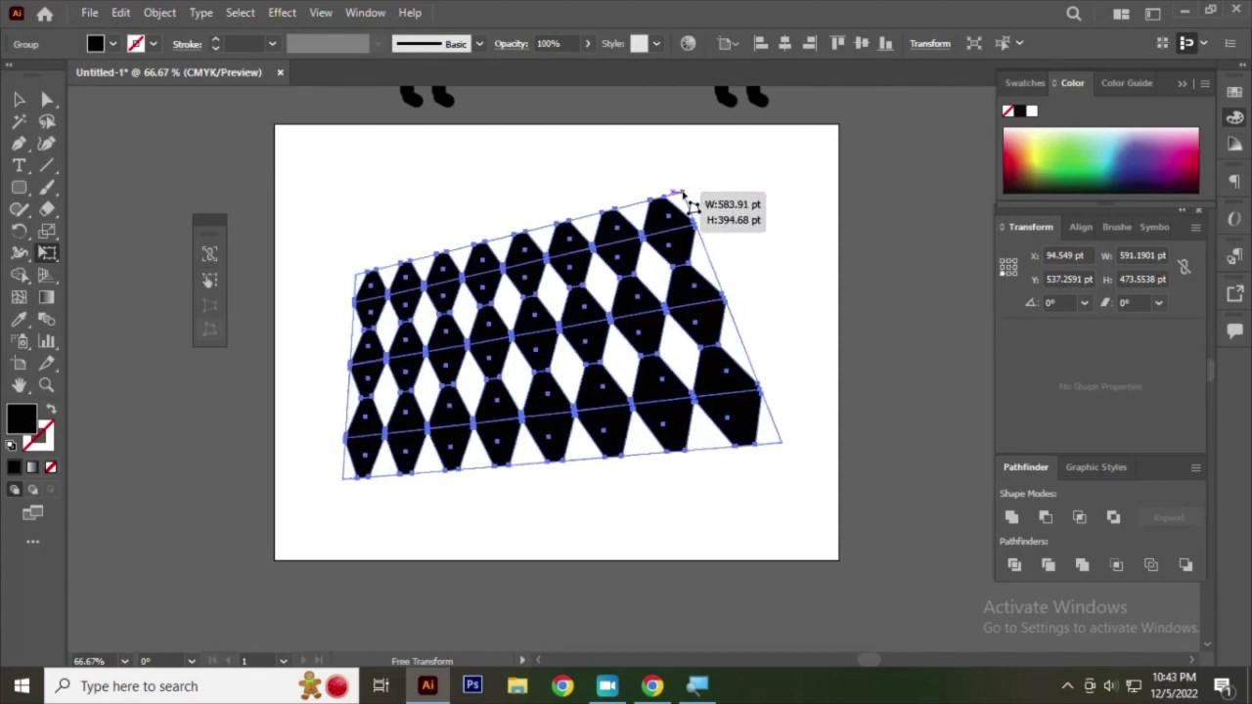
mouse_move(358, 276)
left_mouse_down()
mouse_move(509, 235)
mouse_move(369, 217)
left_mouse_up()
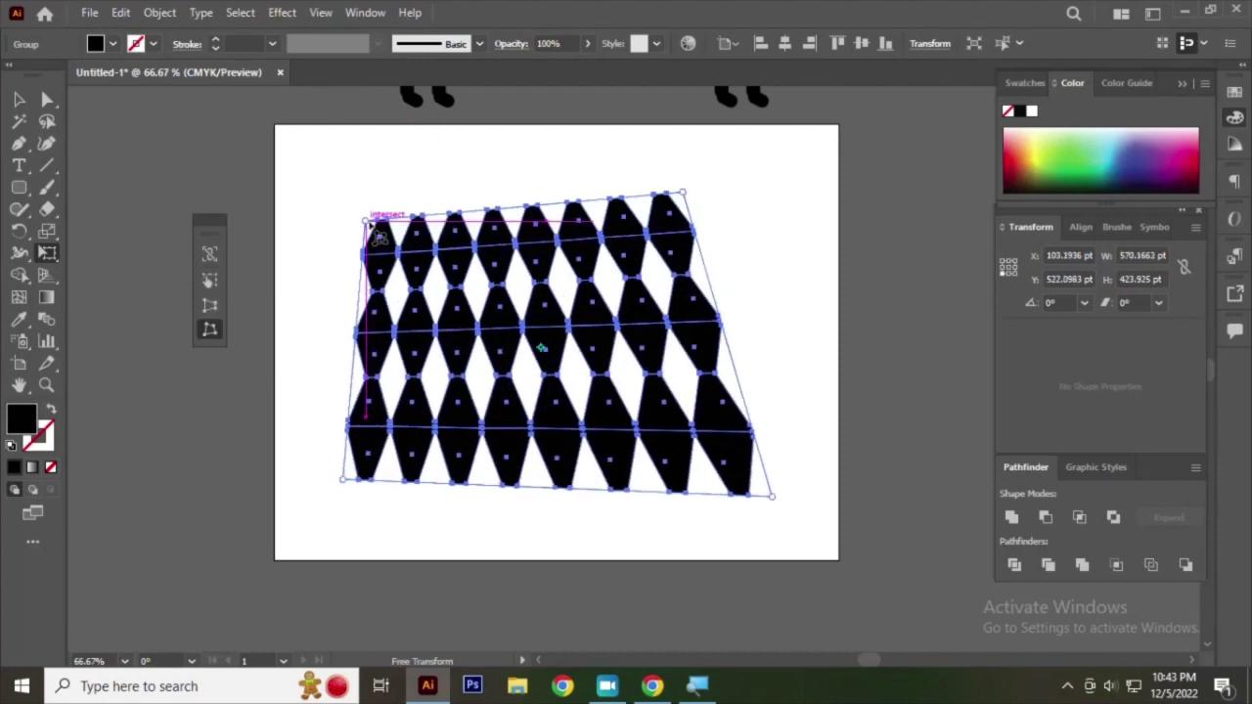
mouse_move(367, 220)
left_mouse_down()
mouse_move(548, 215)
mouse_move(372, 218)
mouse_move(454, 210)
left_mouse_up()
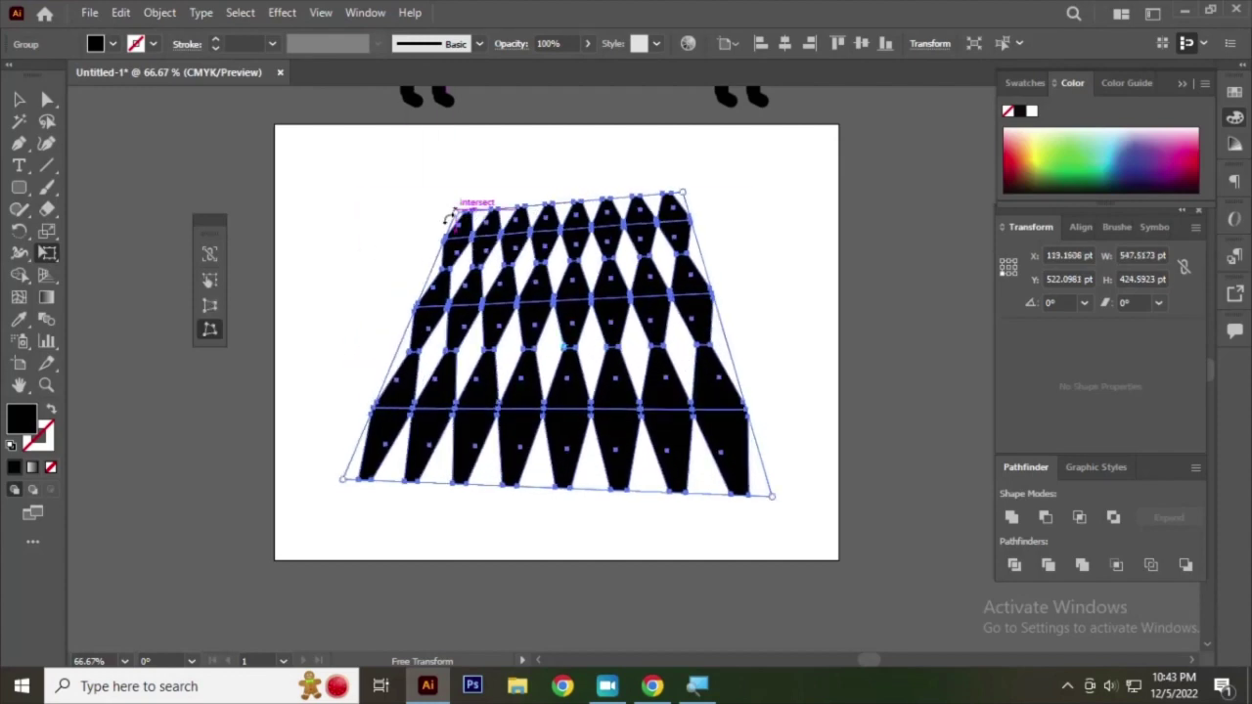
key("ctrl+z")
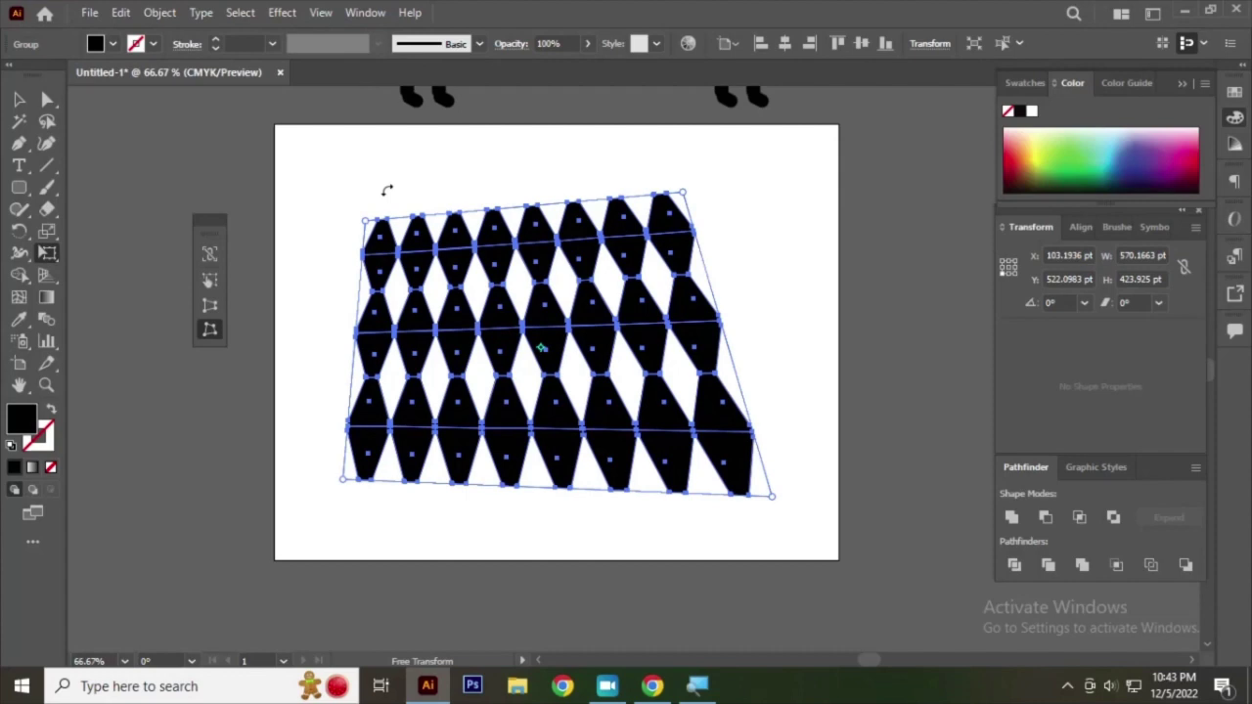
- Perspective-distort the top-left and bottom-right corners, making the grid about 572 × 378 pt
left_click(210, 306)
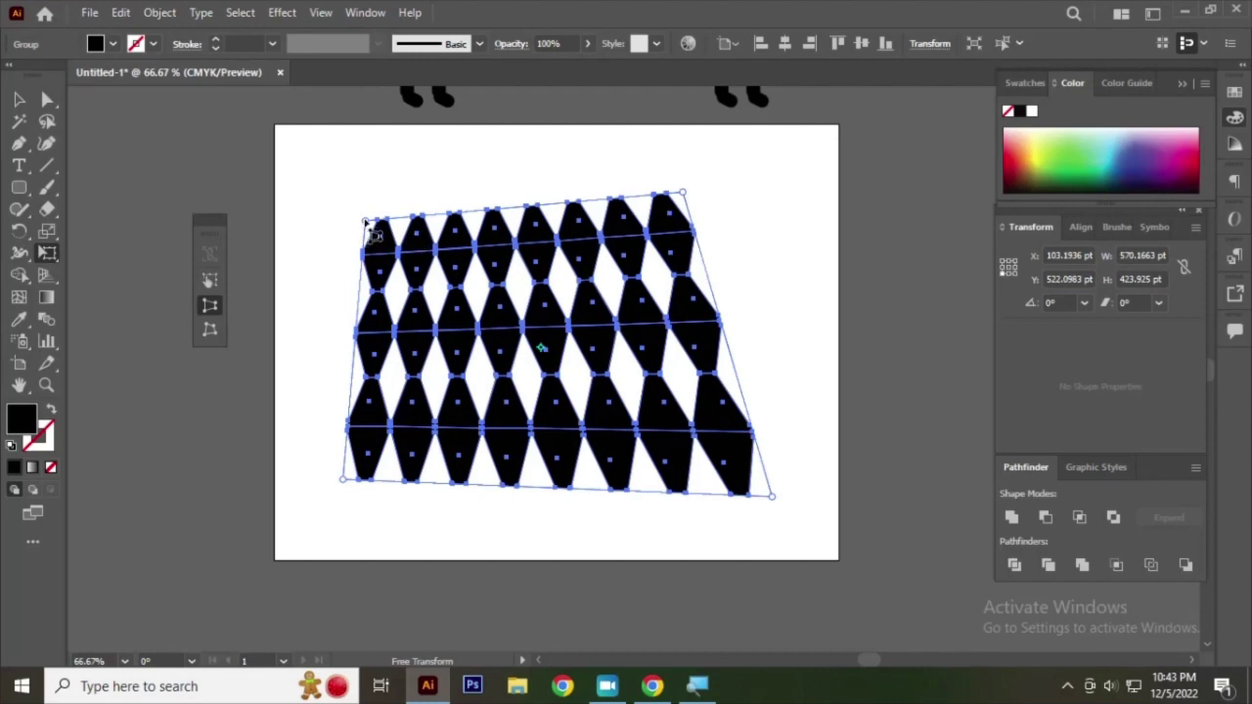
mouse_move(365, 222)
left_mouse_down()
mouse_move(478, 217)
mouse_move(372, 221)
left_mouse_up()
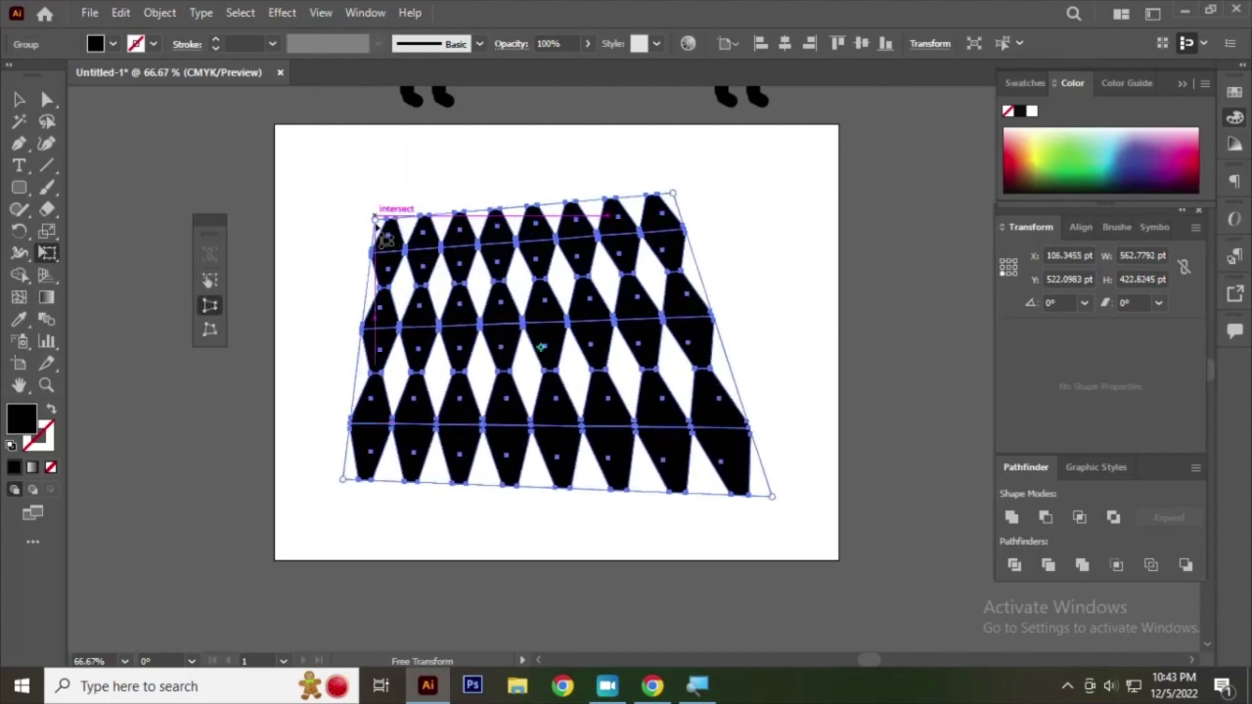
left_click_drag(387, 229, 473, 217)
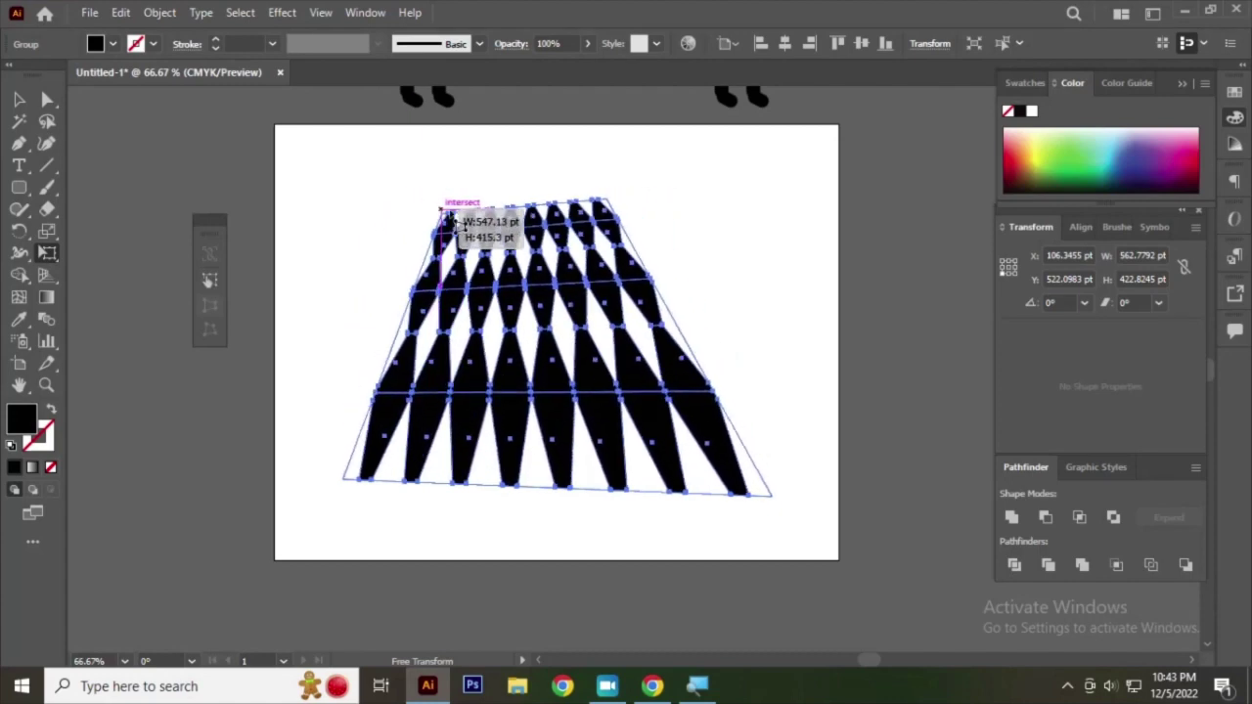
left_click_drag(474, 217, 358, 215)
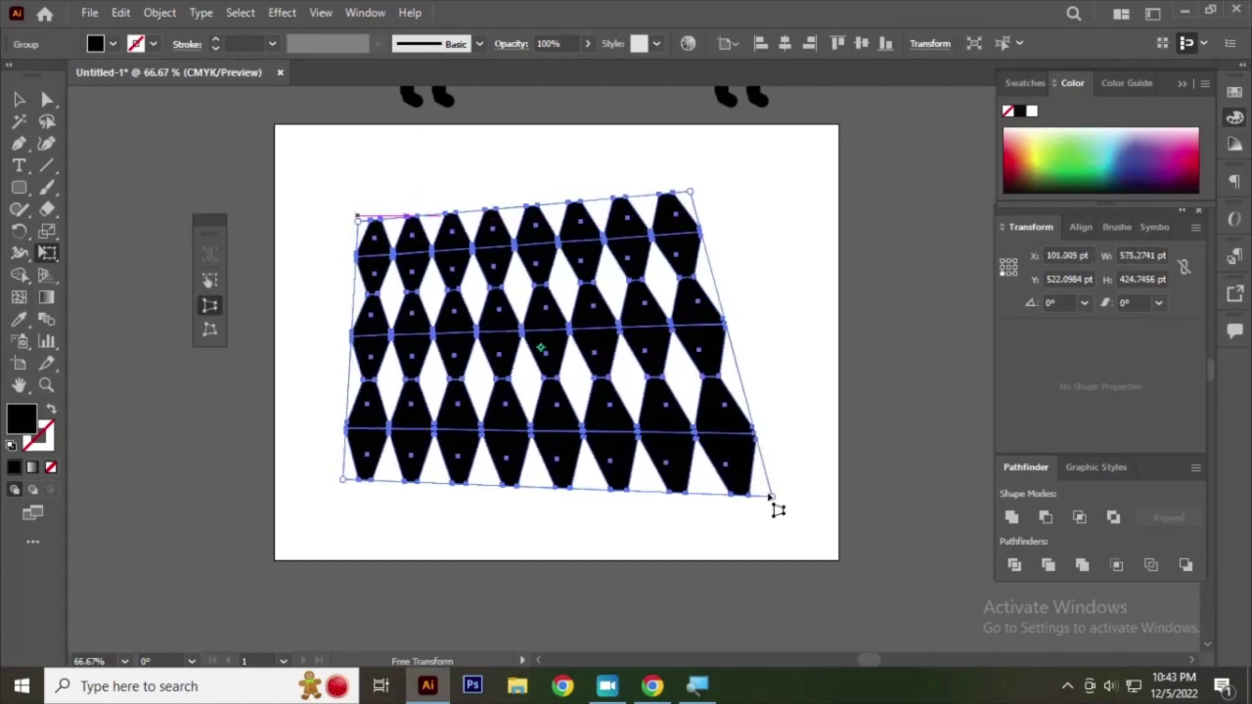
left_click_drag(782, 513, 677, 458)
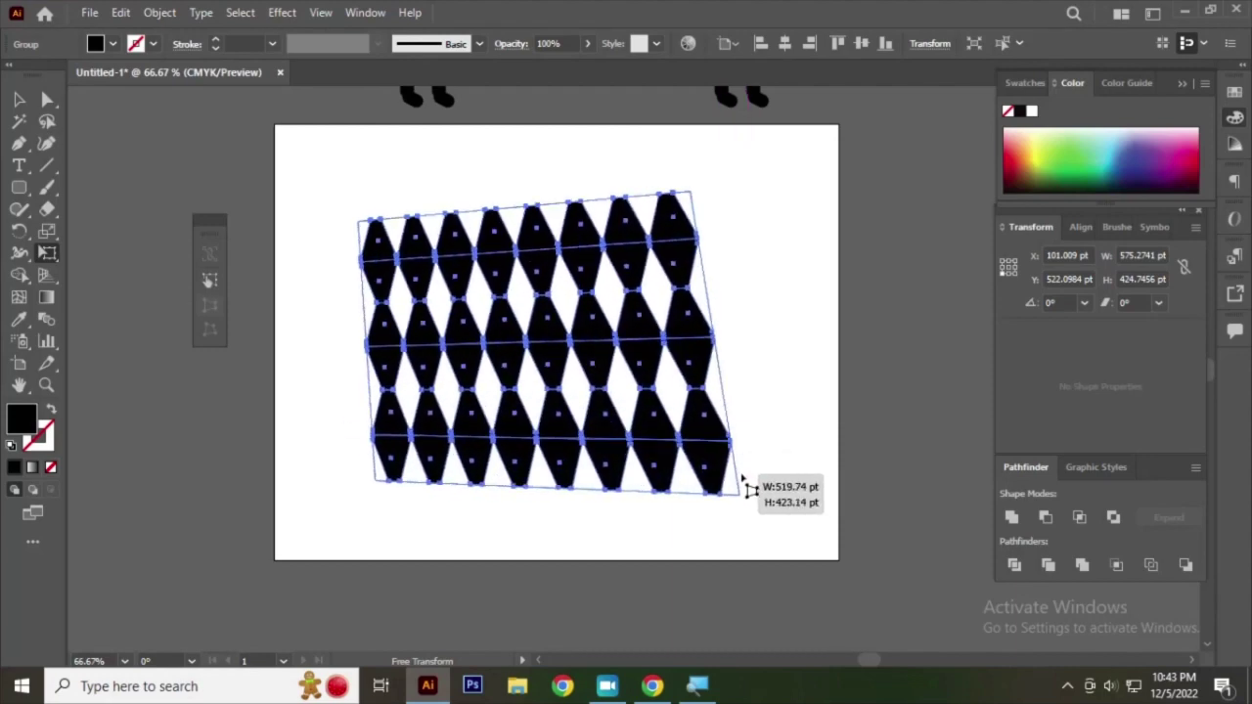
left_click_drag(677, 458, 759, 479)
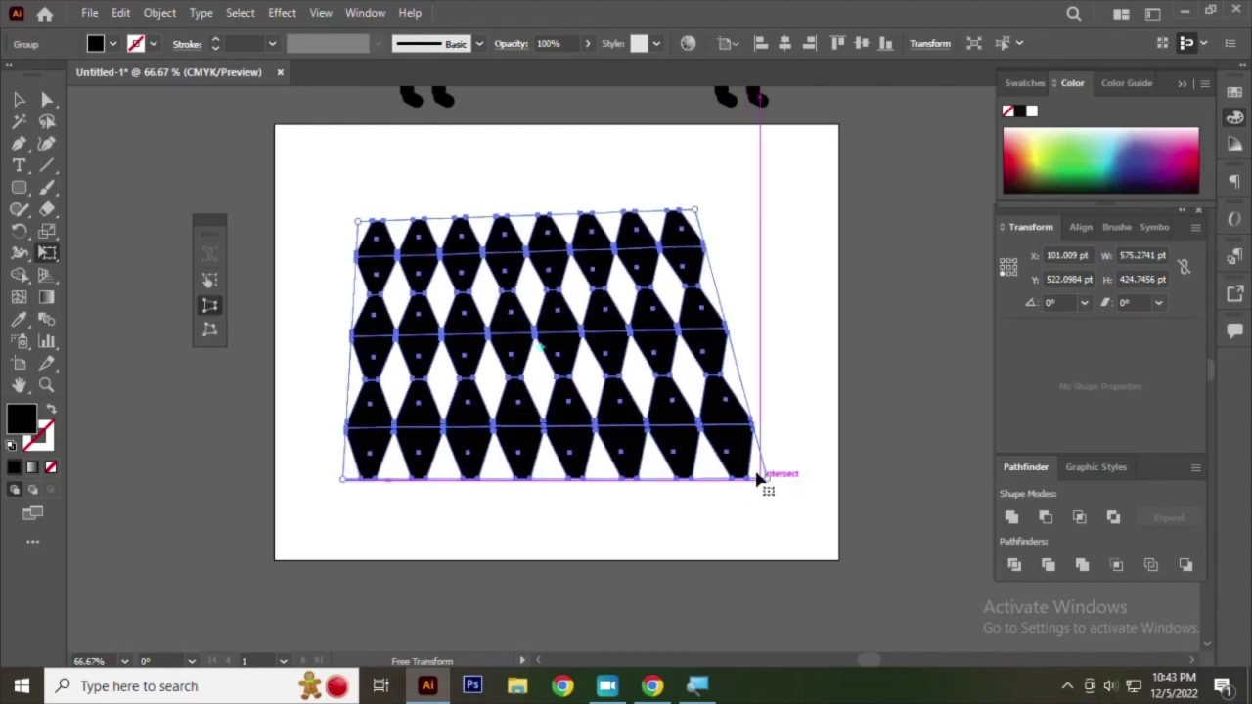
- Free-distort the grid's top-left and bottom-left corners to skew and tilt it
left_click(211, 332)
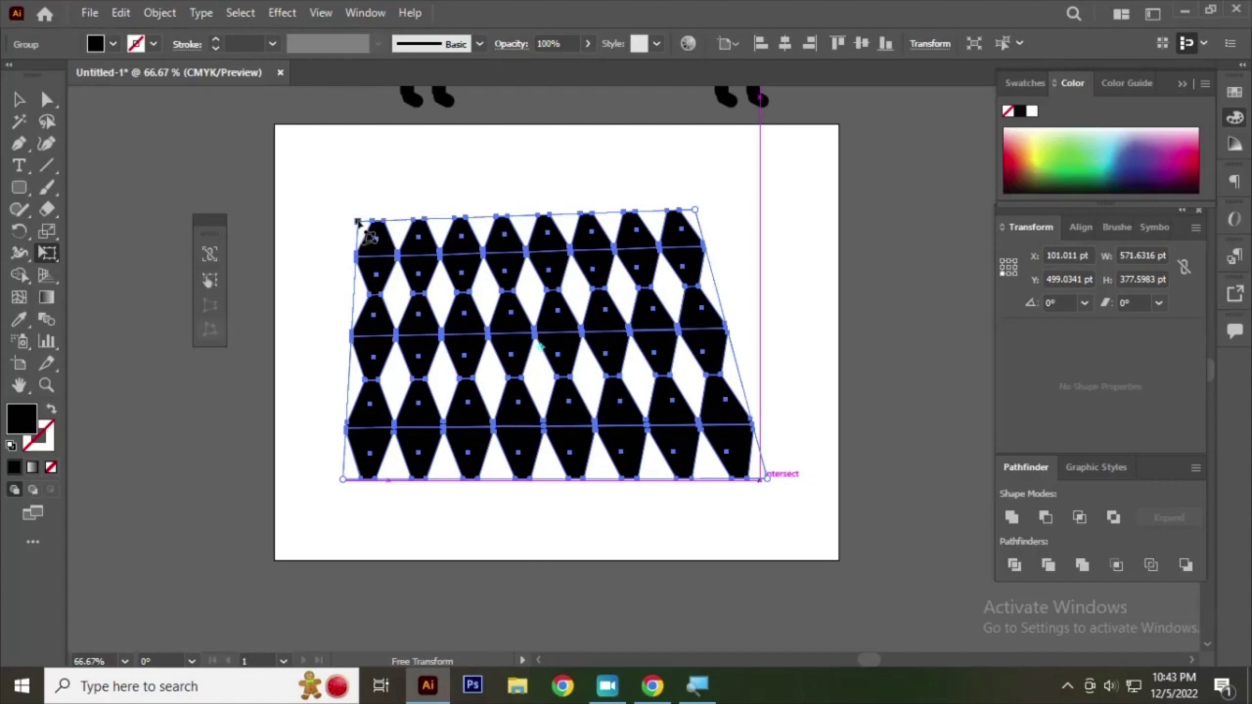
mouse_move(358, 222)
left_mouse_down()
mouse_move(531, 217)
mouse_move(342, 218)
mouse_move(387, 215)
left_mouse_up()
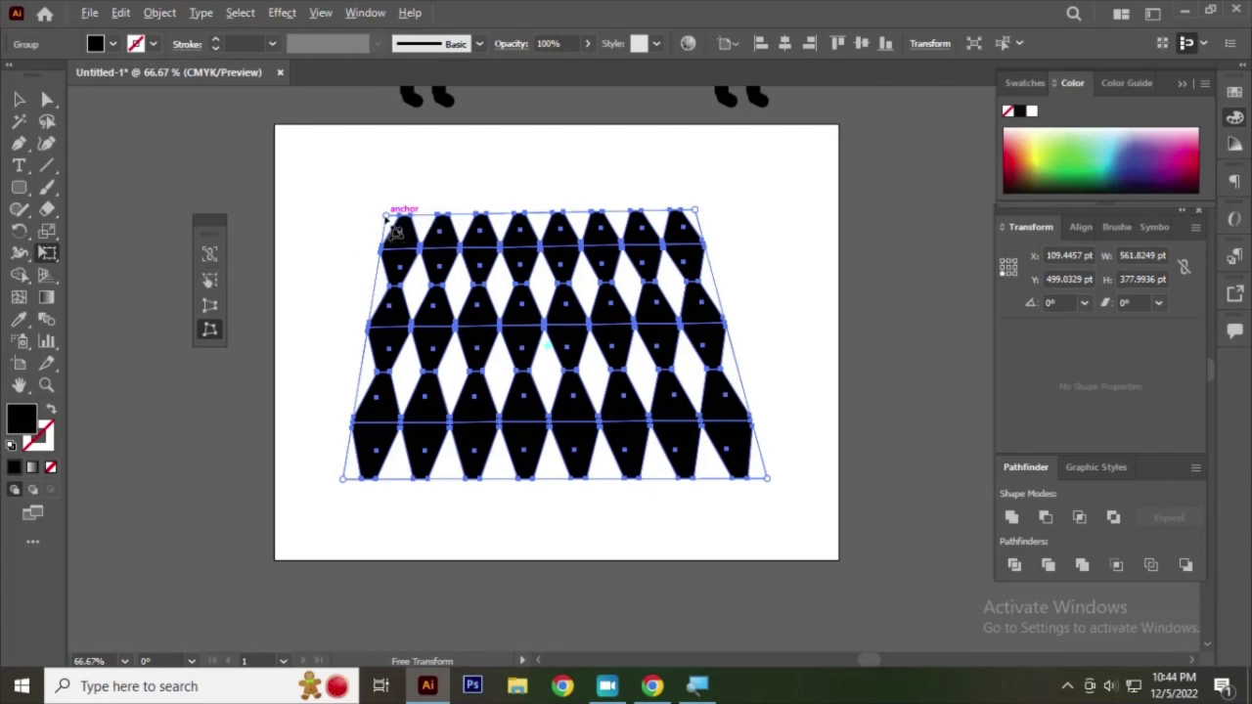
left_click_drag(386, 217, 522, 315)
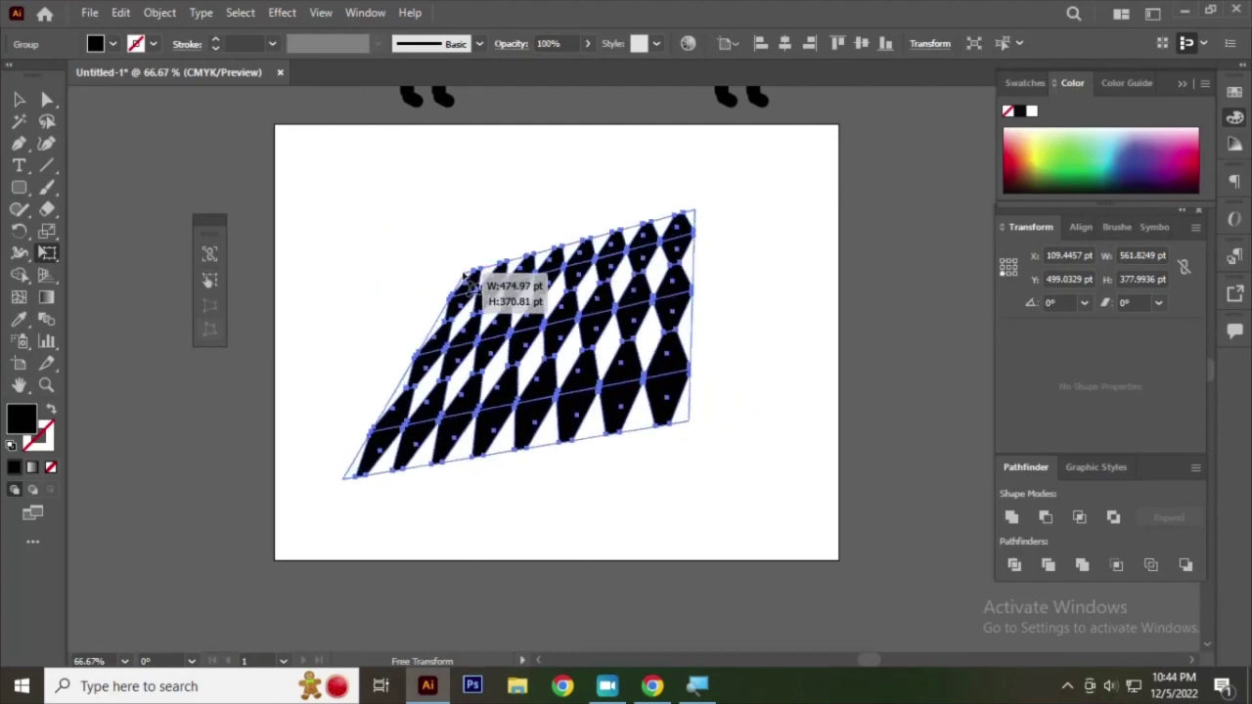
left_click_drag(522, 315, 408, 236)
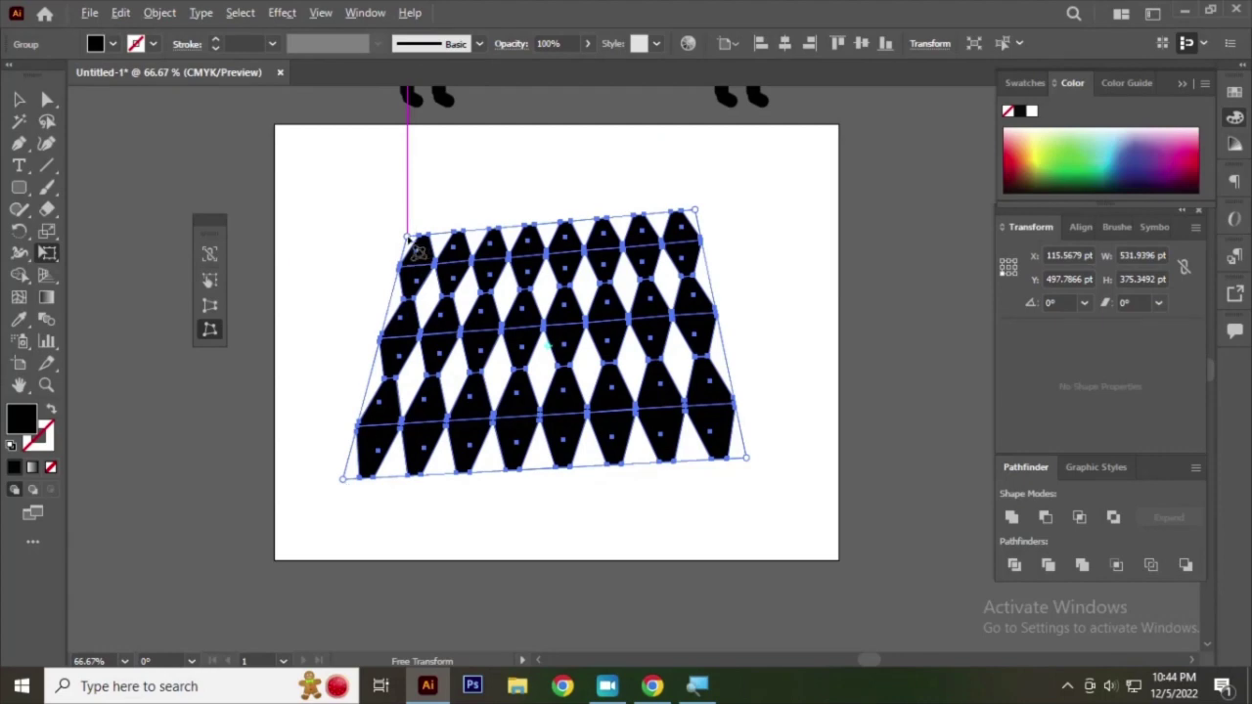
left_click_drag(407, 238, 369, 214)
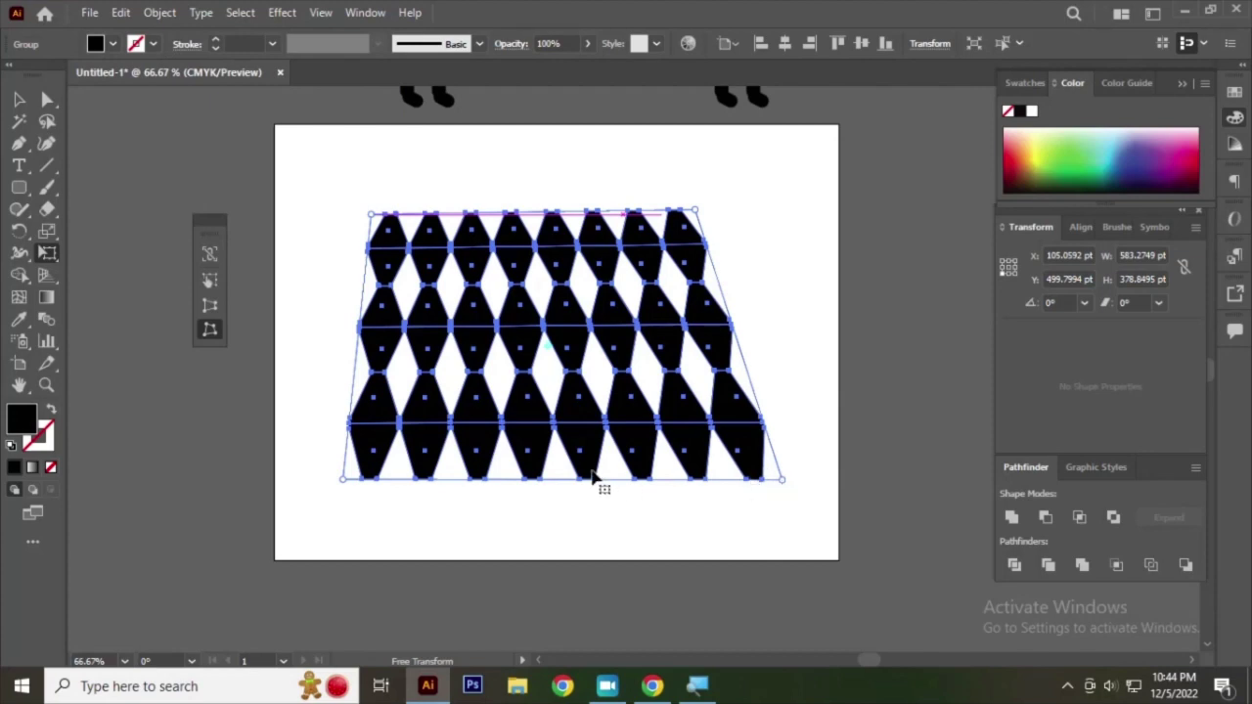
mouse_move(606, 480)
left_mouse_down()
mouse_move(616, 425)
mouse_move(620, 516)
left_mouse_up()
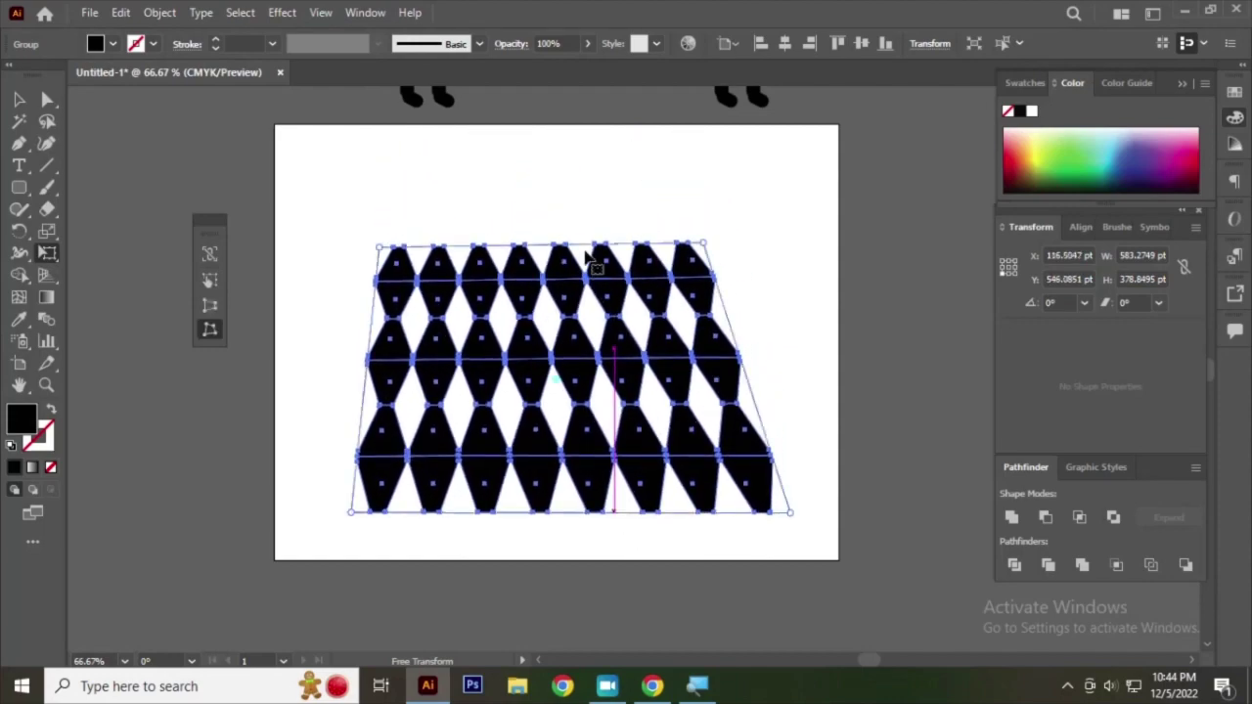
mouse_move(581, 237)
left_mouse_down()
mouse_move(629, 224)
mouse_move(699, 280)
mouse_move(601, 373)
mouse_move(651, 319)
mouse_move(693, 398)
mouse_move(587, 469)
mouse_move(558, 434)
mouse_move(565, 469)
mouse_move(699, 318)
mouse_move(598, 255)
left_mouse_up()
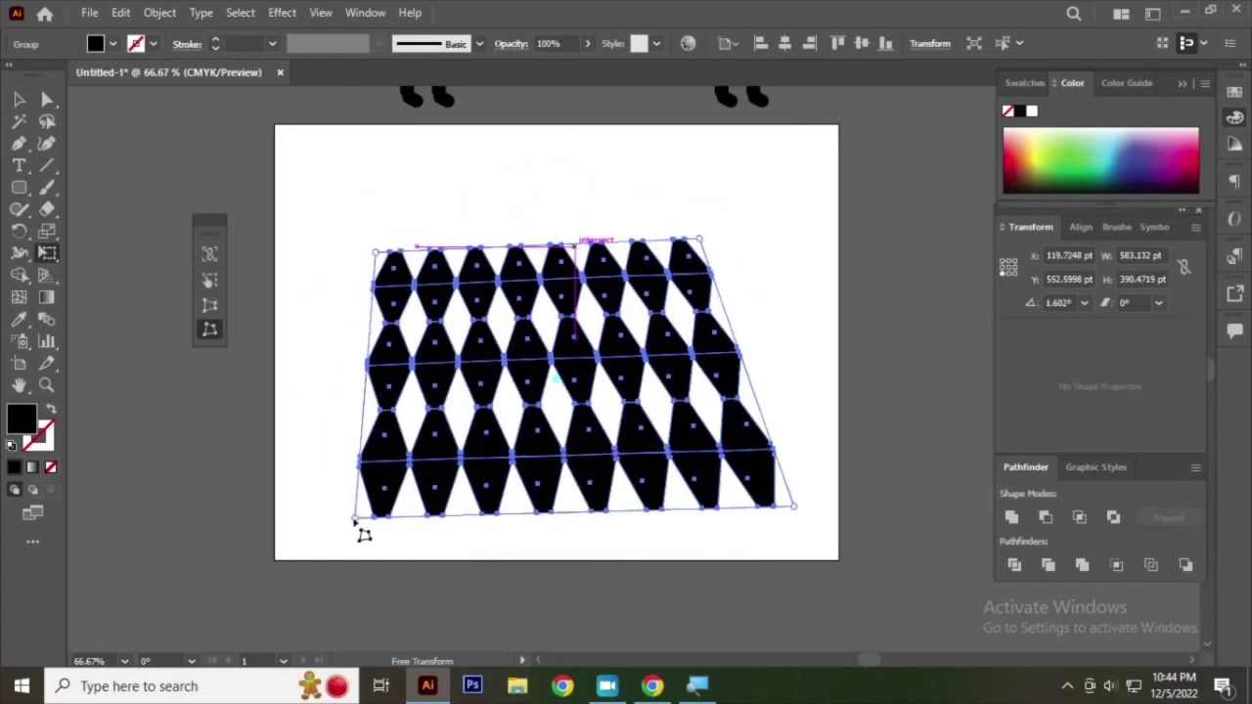
mouse_move(355, 520)
left_mouse_down()
mouse_move(392, 440)
mouse_move(433, 400)
mouse_move(356, 414)
mouse_move(363, 337)
mouse_move(393, 468)
mouse_move(372, 315)
mouse_move(360, 458)
left_mouse_up()
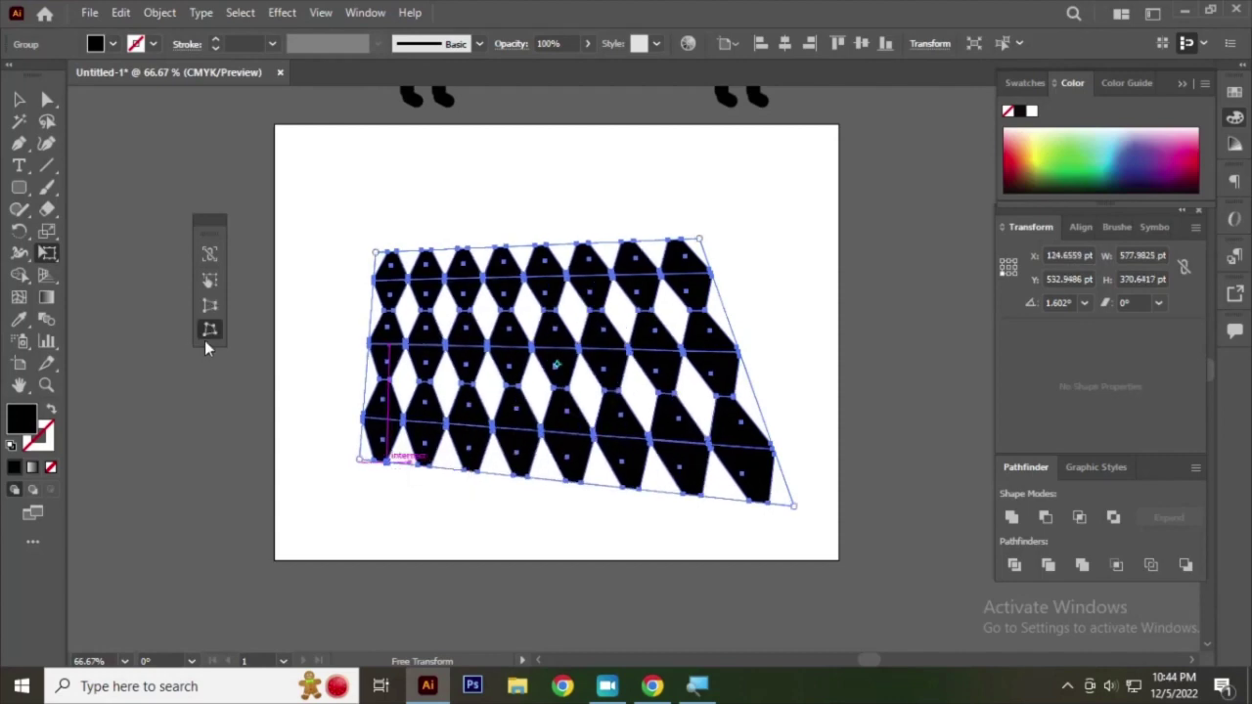
left_click(19, 99)
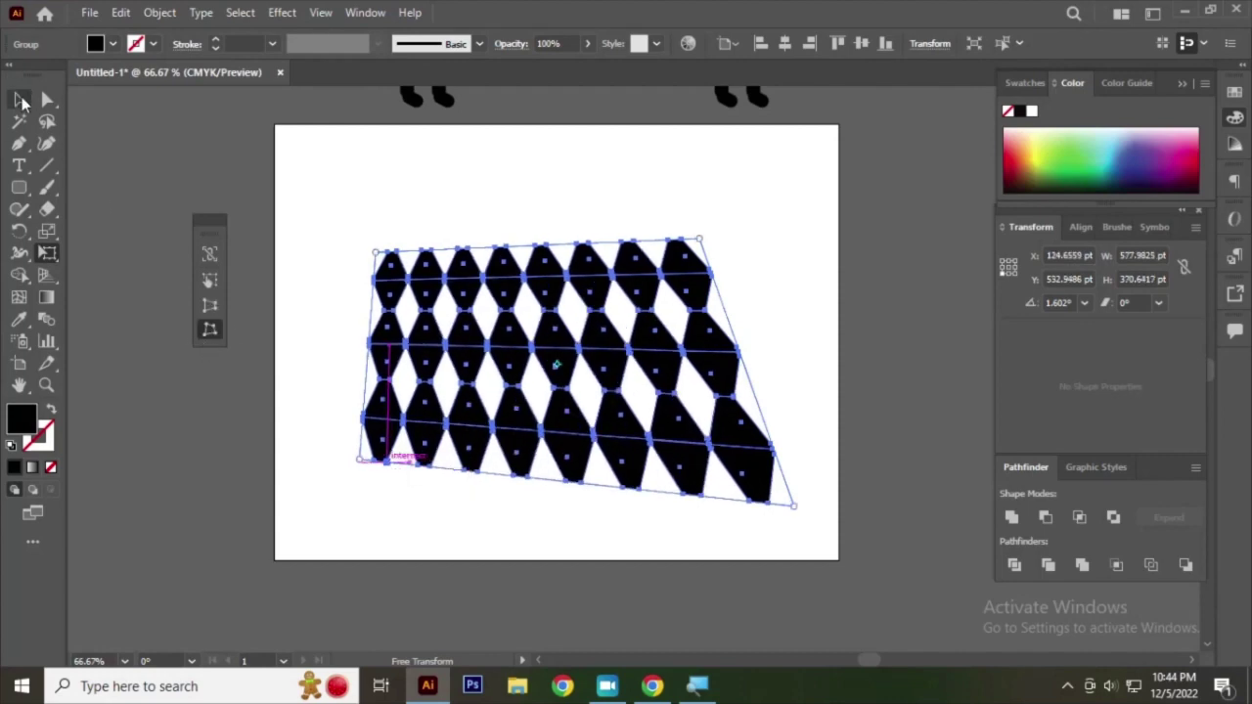
- Reselect the whole grid and rescale it from its top-left corner to about 566 × 478 pt
left_click(330, 203)
left_click_drag(311, 219, 898, 516)
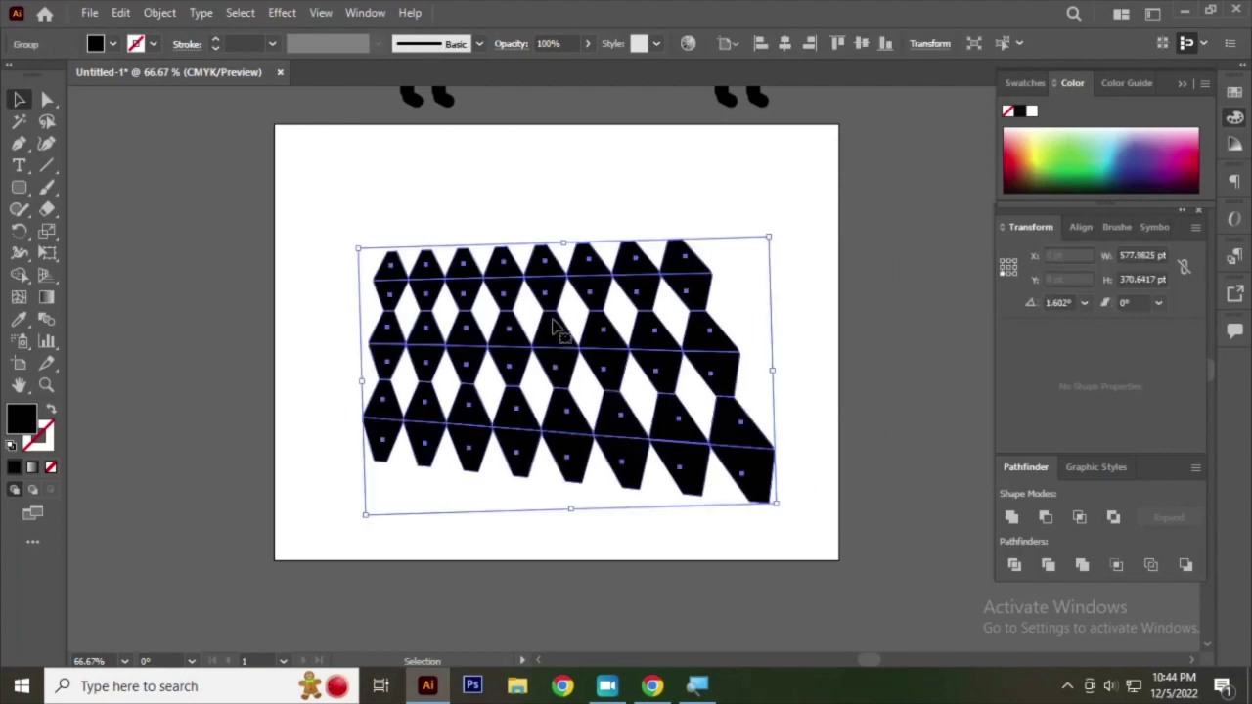
left_click(52, 257)
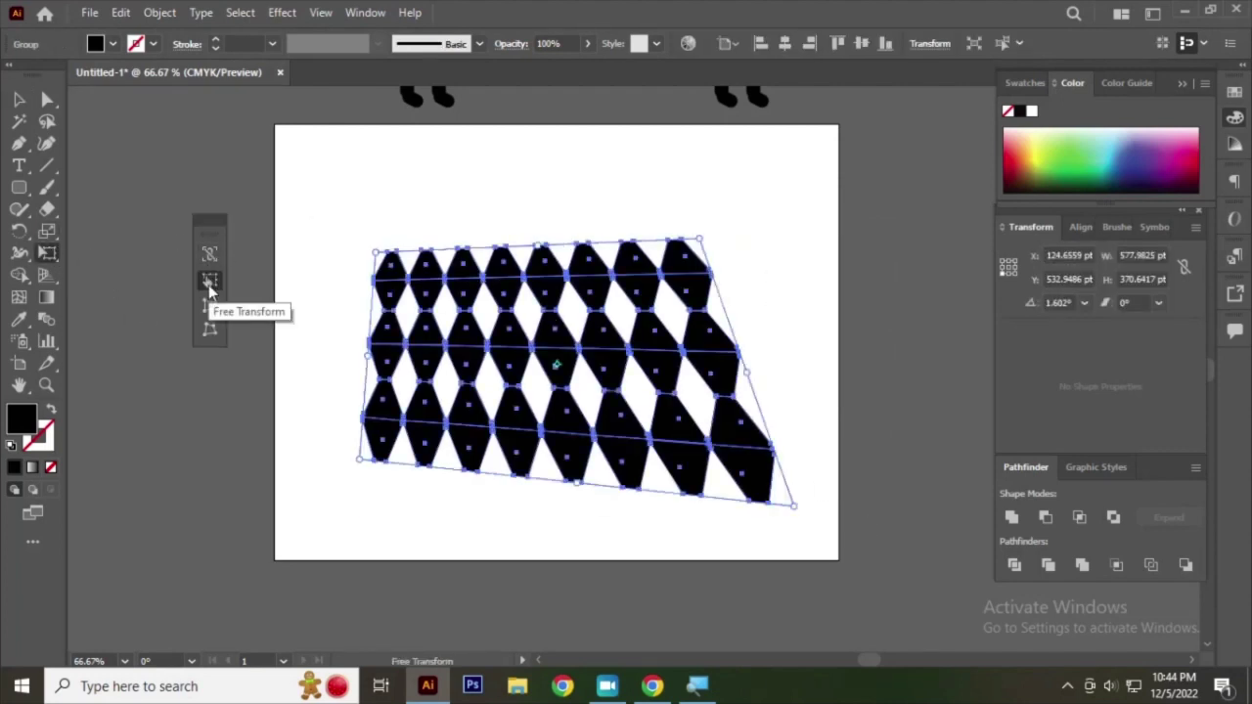
left_click(209, 284)
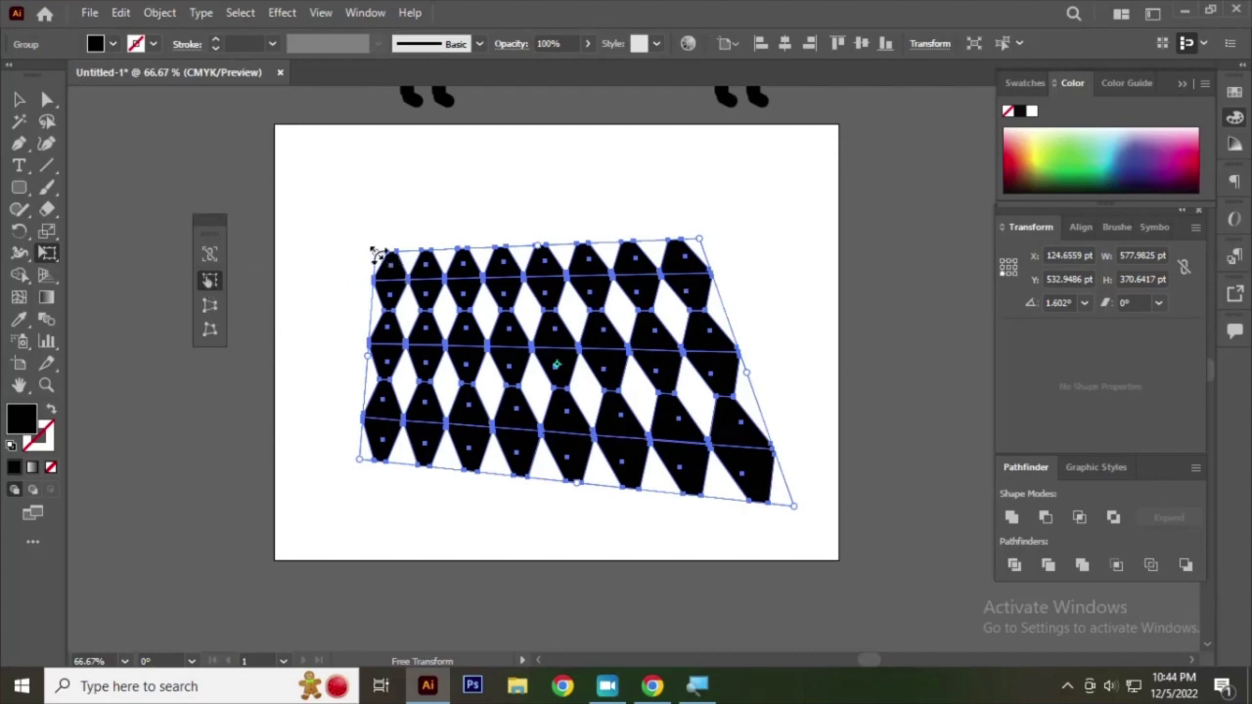
mouse_move(378, 254)
left_mouse_down()
mouse_move(367, 250)
mouse_move(525, 306)
left_mouse_up()
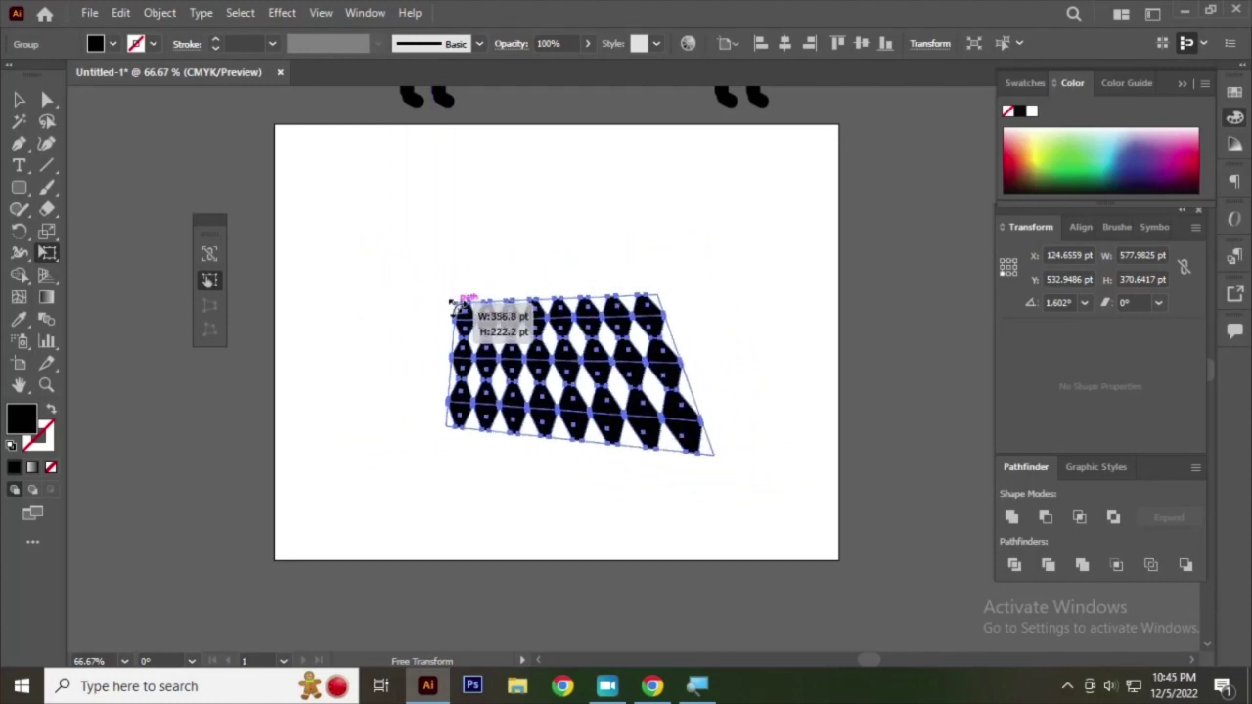
mouse_move(525, 306)
left_mouse_down()
mouse_move(447, 245)
mouse_move(389, 233)
mouse_move(480, 285)
mouse_move(359, 223)
mouse_move(480, 312)
mouse_move(355, 245)
mouse_move(480, 324)
mouse_move(346, 238)
mouse_move(445, 294)
mouse_move(362, 235)
left_mouse_up()
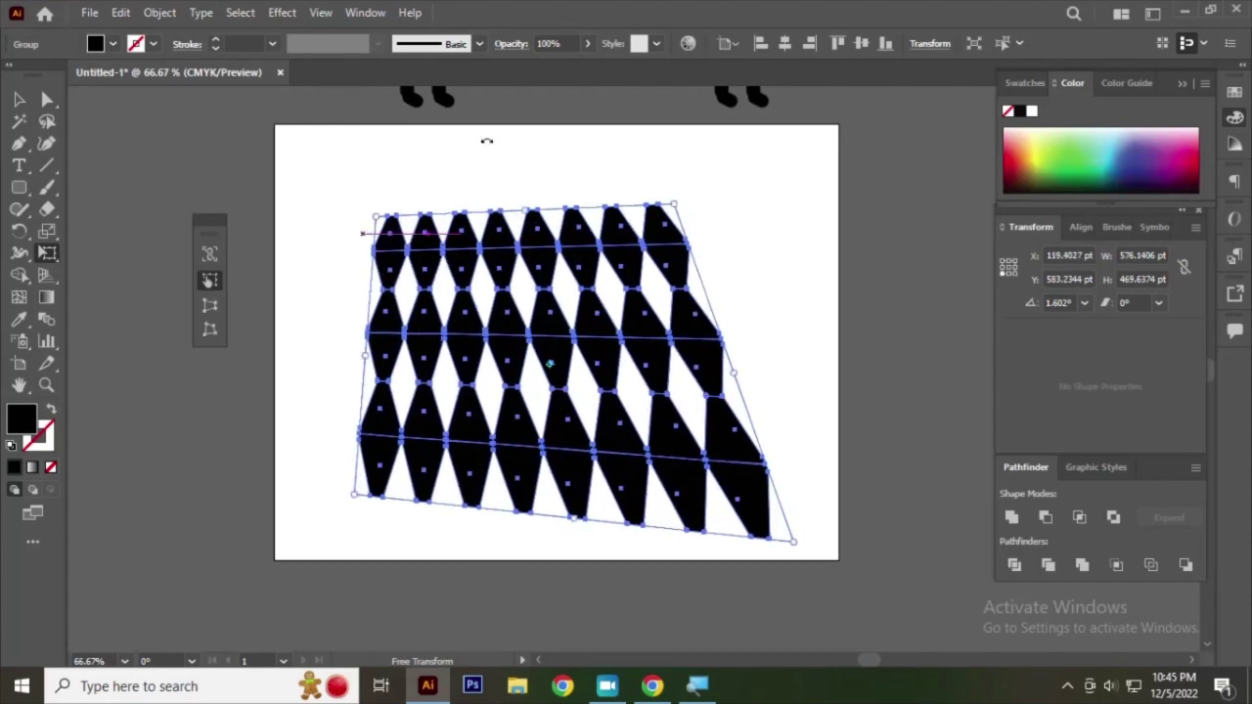
left_click(211, 256)
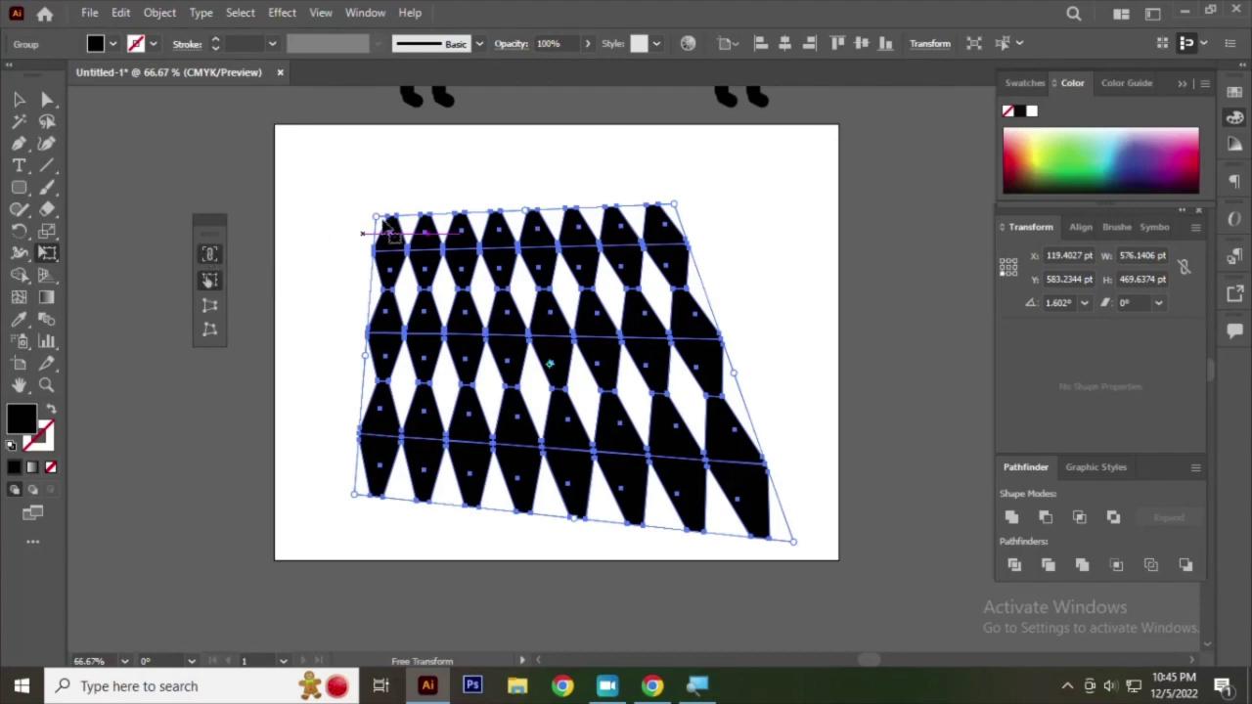
mouse_move(377, 214)
left_mouse_down()
mouse_move(529, 336)
mouse_move(445, 256)
mouse_move(721, 447)
mouse_move(539, 363)
mouse_move(374, 239)
mouse_move(456, 291)
mouse_move(342, 234)
mouse_move(364, 249)
left_mouse_up()
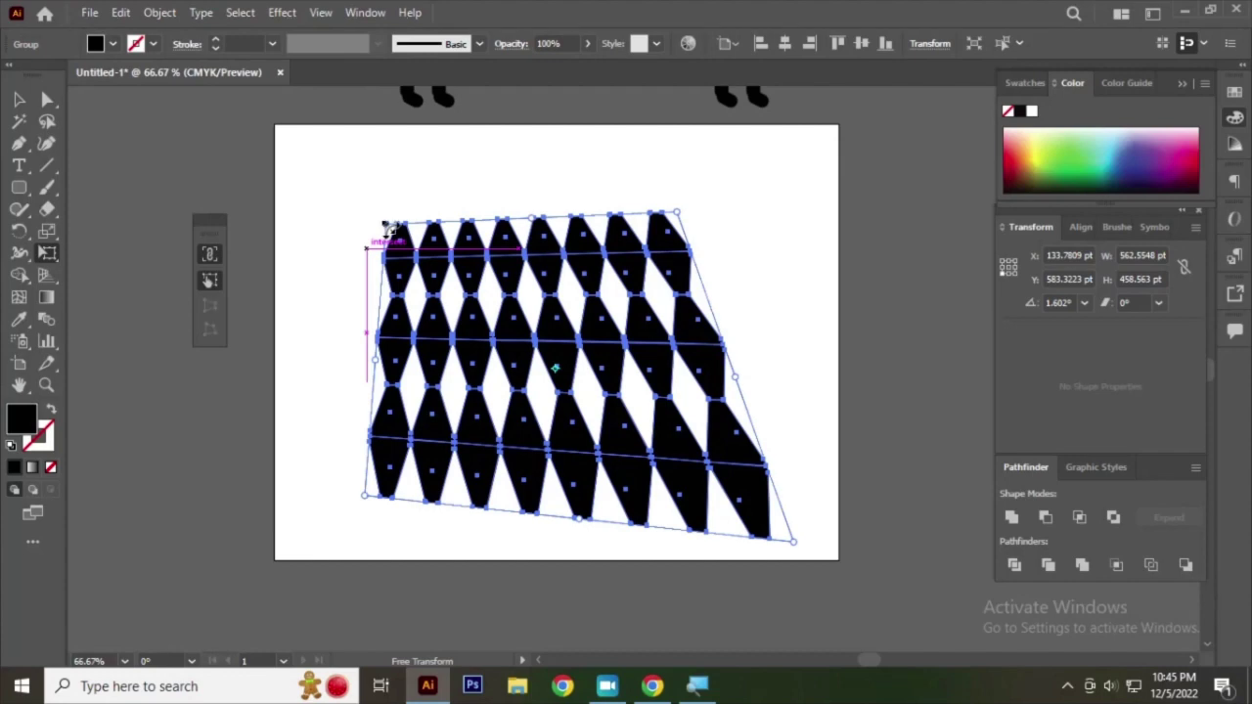
mouse_move(388, 227)
left_mouse_down()
mouse_move(410, 263)
mouse_move(384, 247)
mouse_move(493, 317)
mouse_move(353, 246)
left_mouse_up()
- Move the grid up and scale it down from its top-left corner
left_click(18, 100)
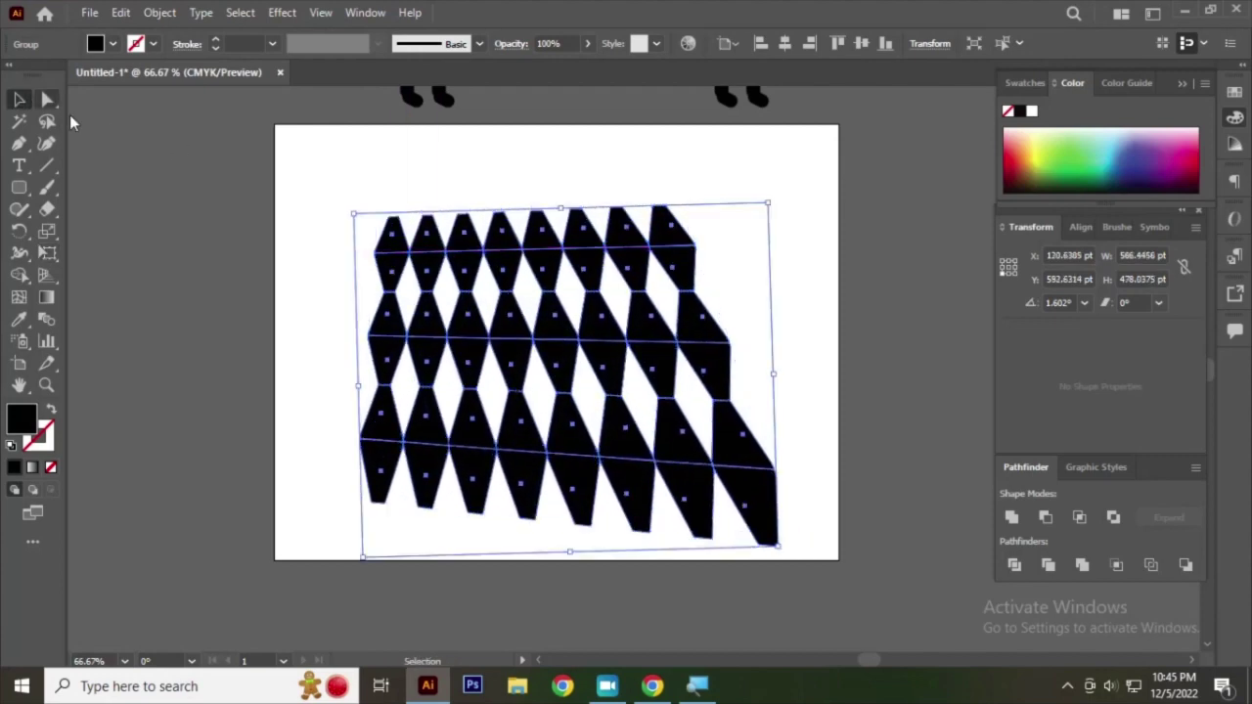
left_click_drag(520, 305, 521, 306)
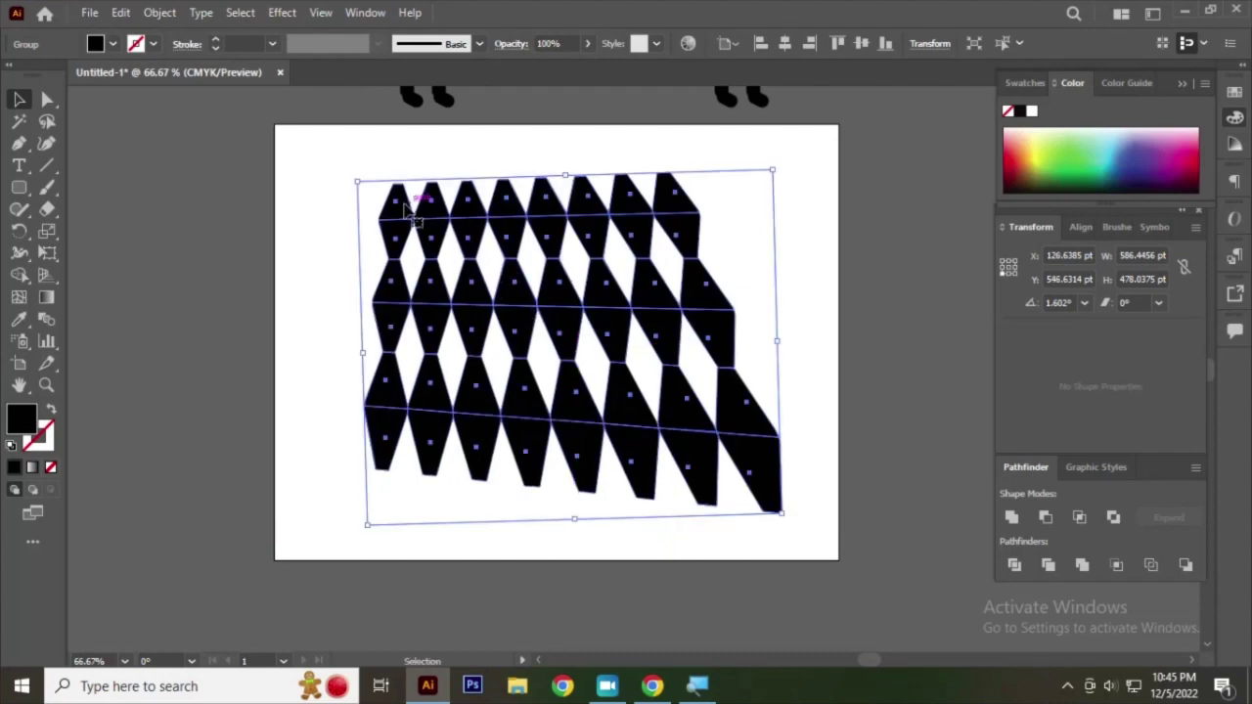
mouse_move(358, 174)
left_mouse_down()
mouse_move(466, 260)
mouse_move(404, 217)
left_mouse_up()
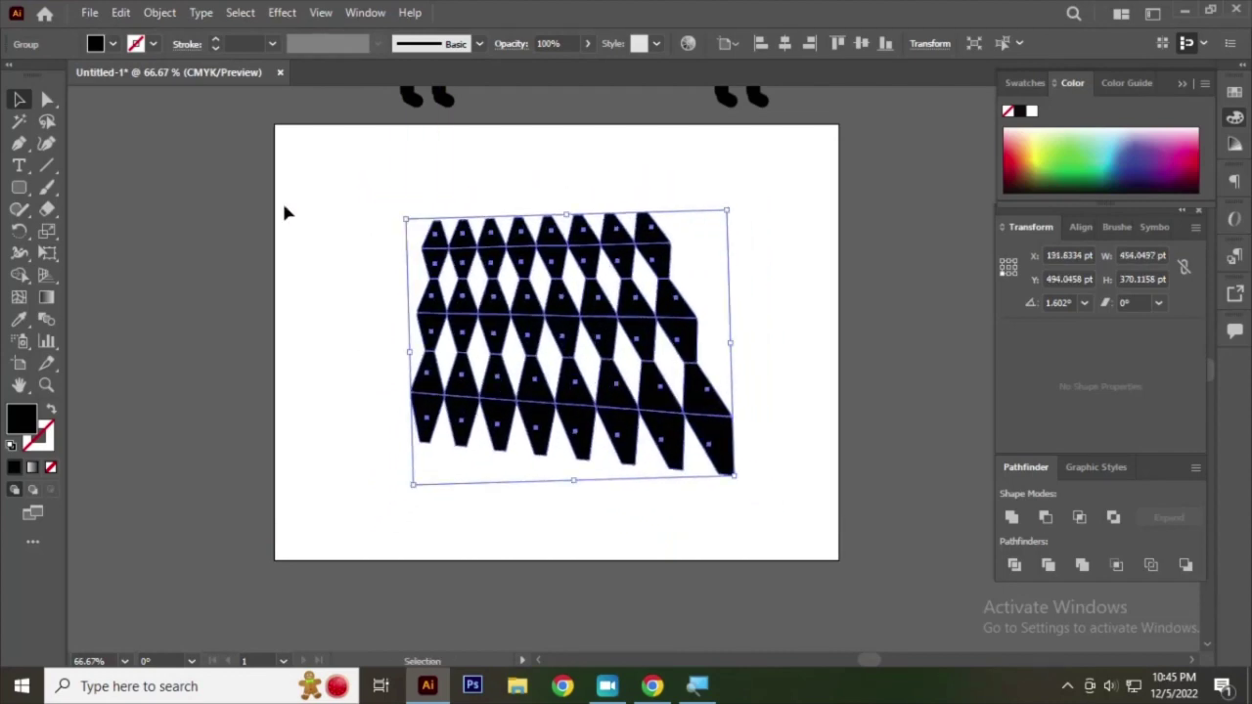
left_click(47, 253)
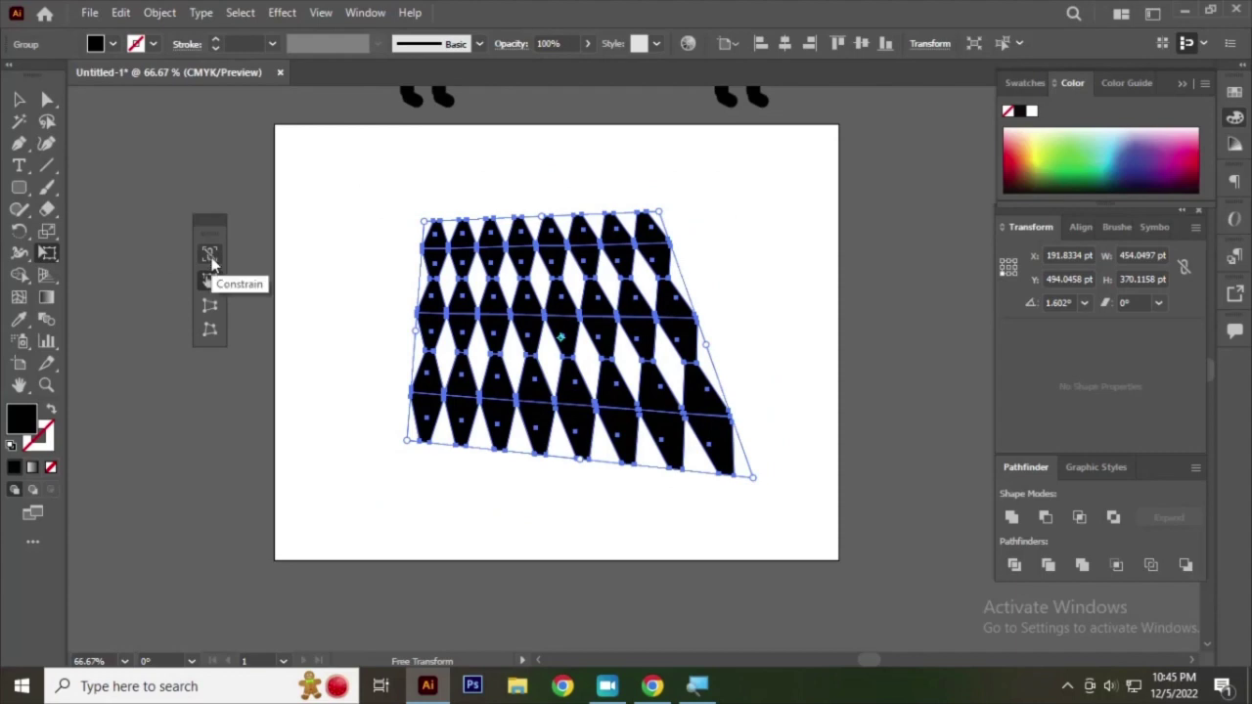
left_click(210, 255)
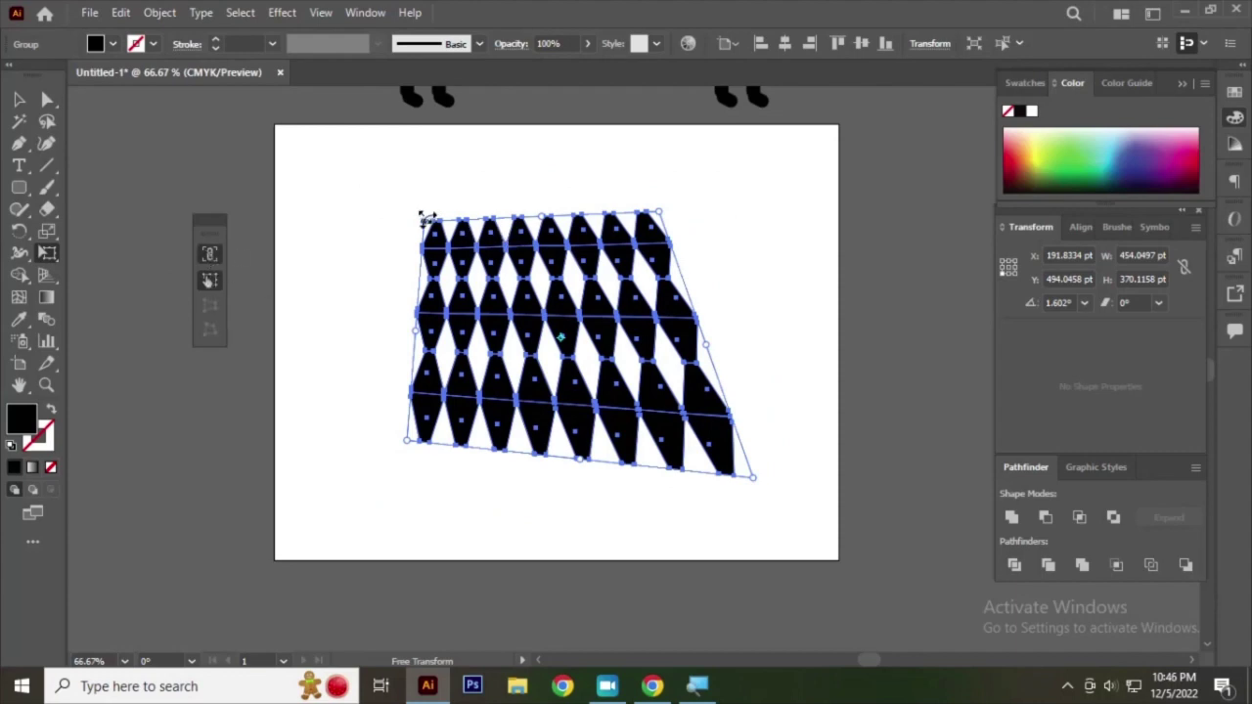
mouse_move(428, 218)
left_mouse_down()
mouse_move(456, 258)
mouse_move(380, 221)
left_mouse_up()
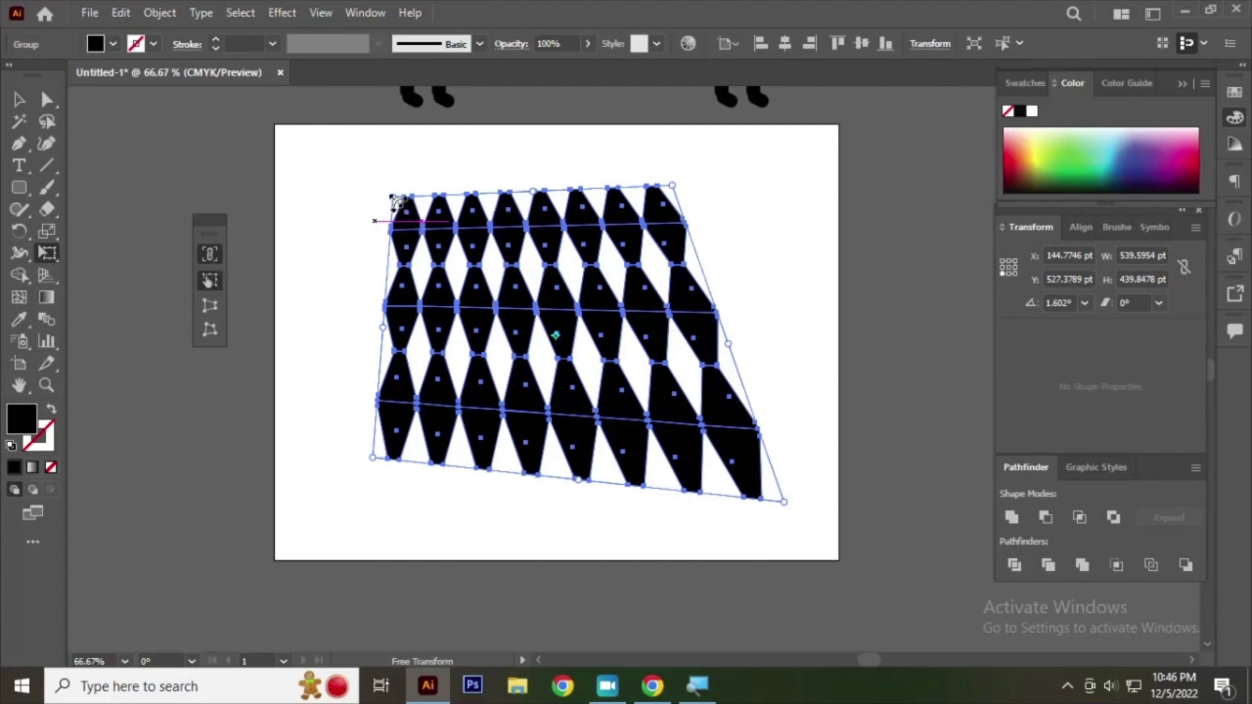
mouse_move(398, 199)
left_mouse_down()
mouse_move(448, 249)
mouse_move(366, 207)
left_mouse_up()
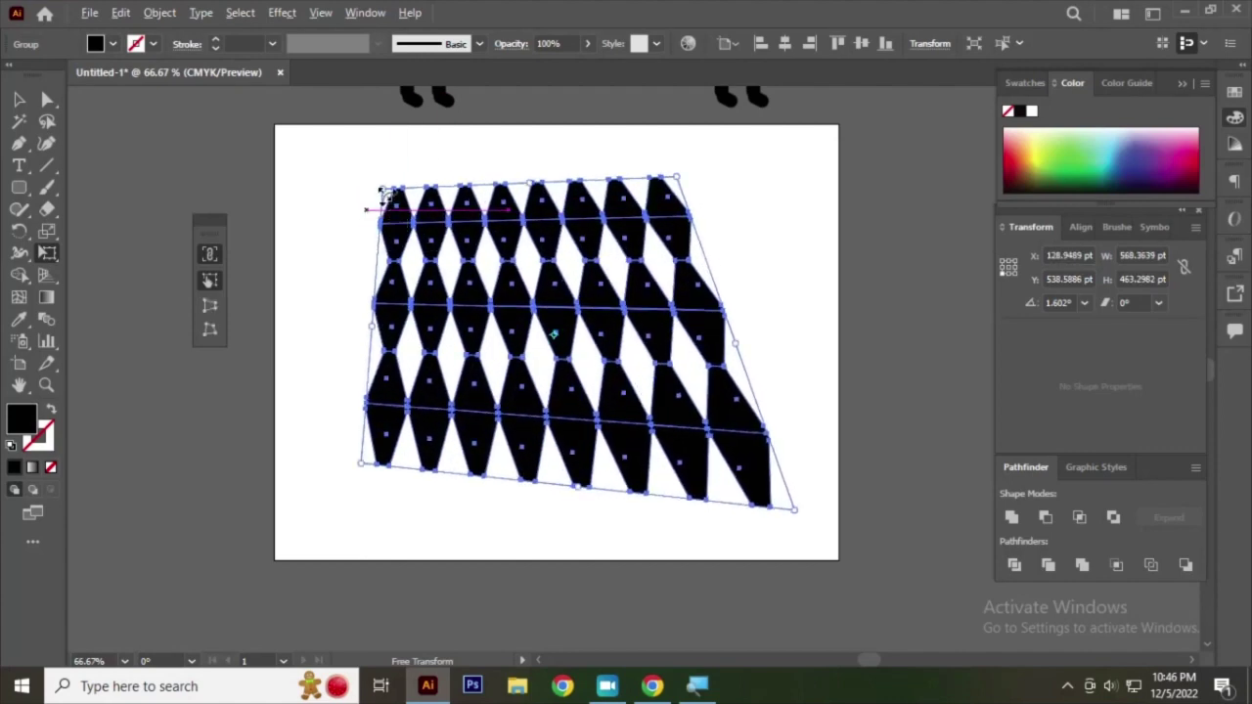
mouse_move(389, 210)
left_mouse_down()
mouse_move(411, 225)
mouse_move(392, 215)
left_mouse_up()
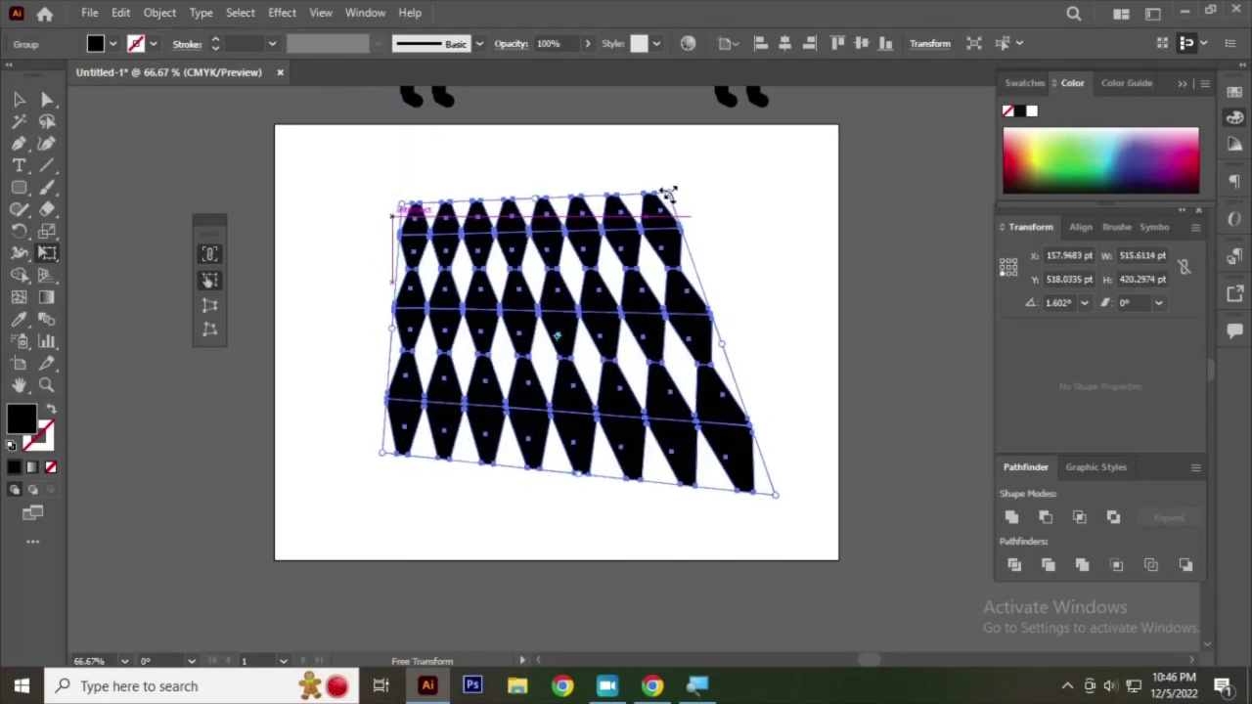
- Stretch the grid from its top-right corner into a tall trapezoid, about 560 × 509 pt
mouse_move(668, 193)
left_mouse_down()
mouse_move(579, 284)
mouse_move(671, 206)
mouse_move(575, 313)
mouse_move(559, 297)
mouse_move(601, 235)
mouse_move(698, 185)
left_mouse_up()
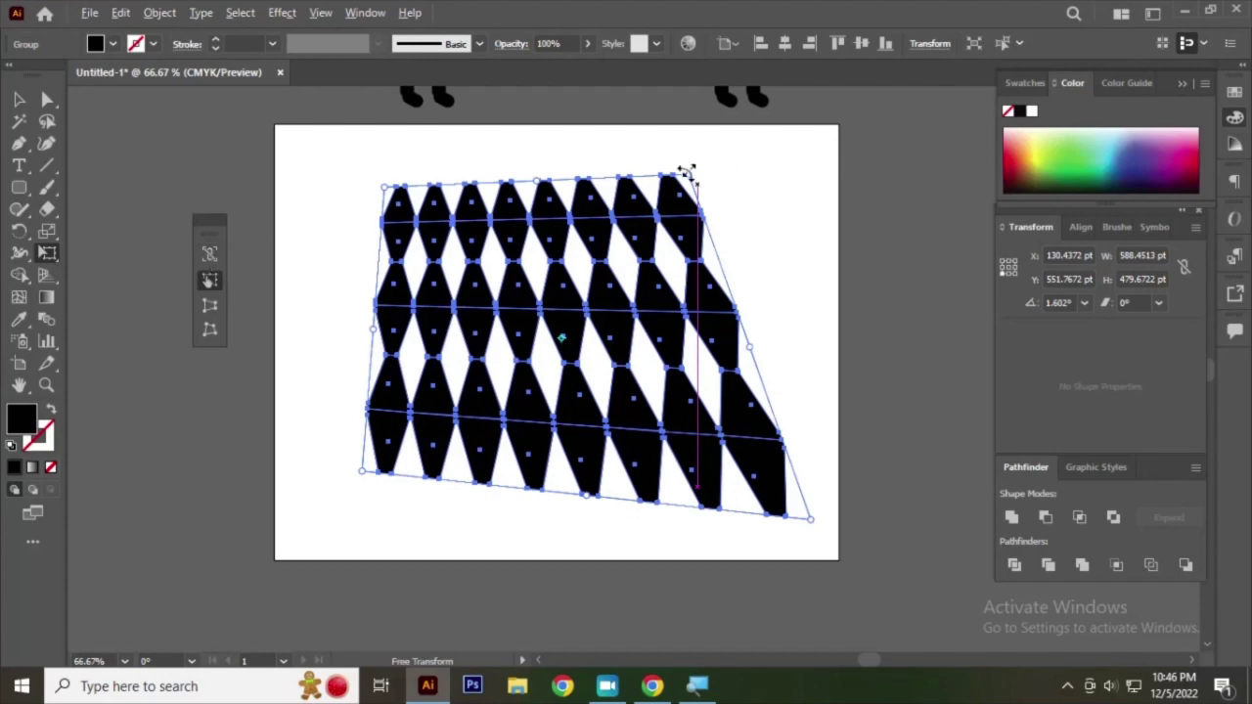
left_click_drag(687, 174, 652, 293)
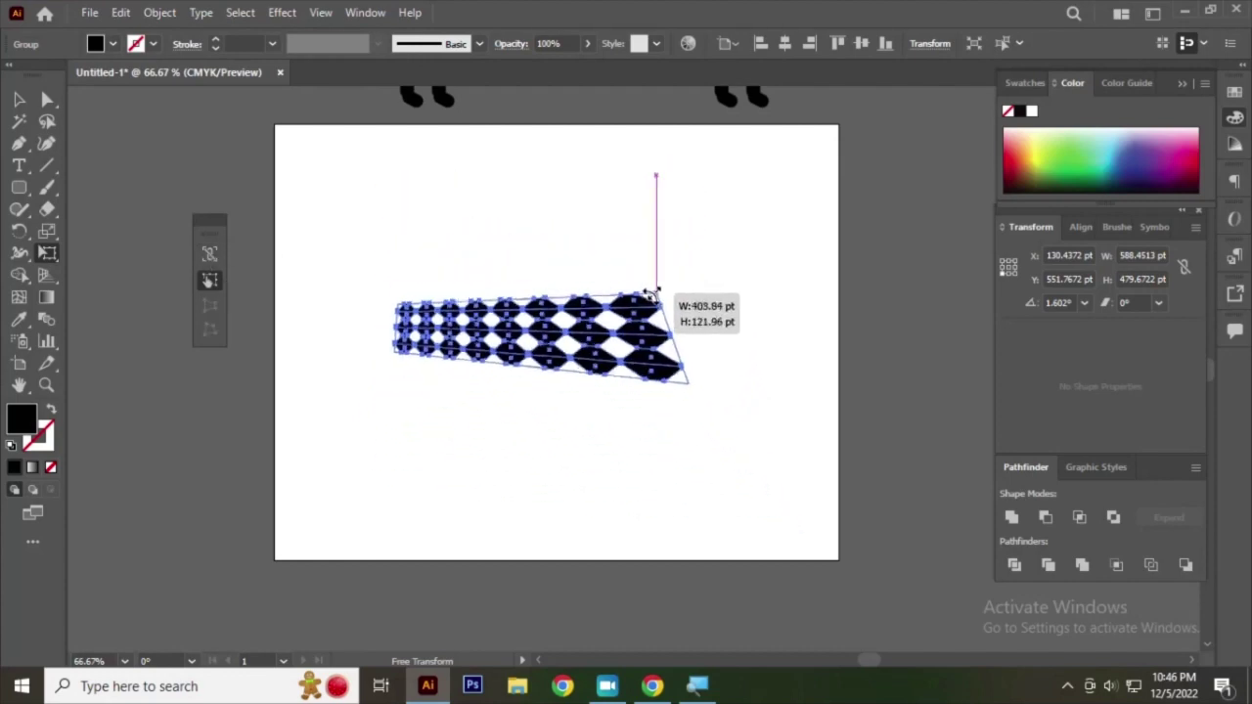
mouse_move(651, 294)
left_mouse_down()
mouse_move(673, 170)
mouse_move(543, 286)
mouse_move(685, 169)
left_mouse_up()
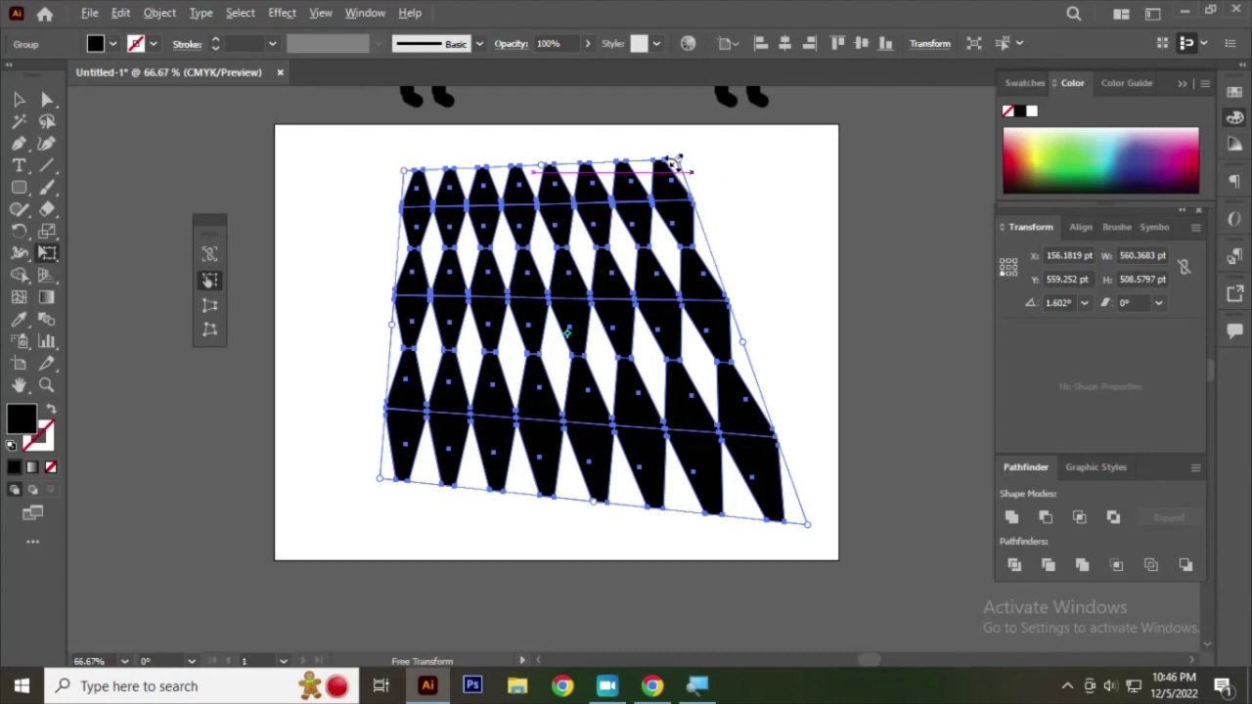
- Shrink the grid from its top-right corner to about 520 × 472 pt
mouse_move(673, 161)
left_mouse_down()
mouse_move(554, 261)
mouse_move(697, 180)
left_mouse_up()
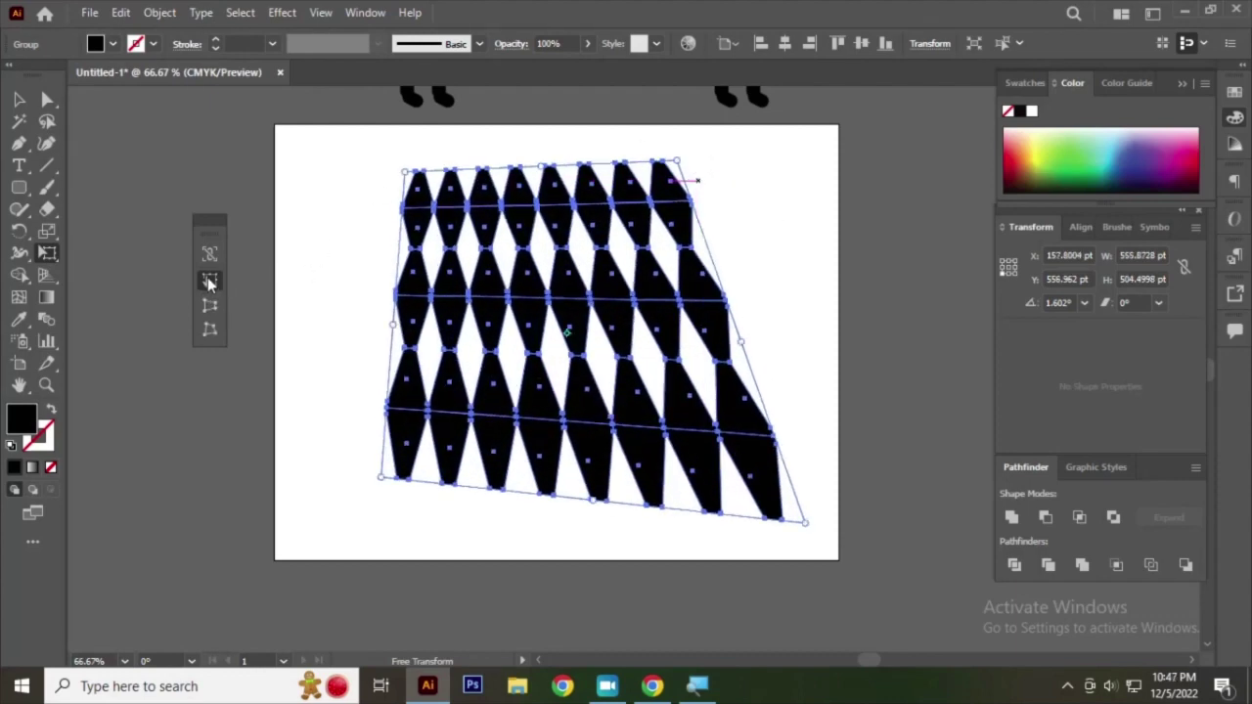
left_click_drag(675, 159, 690, 181)
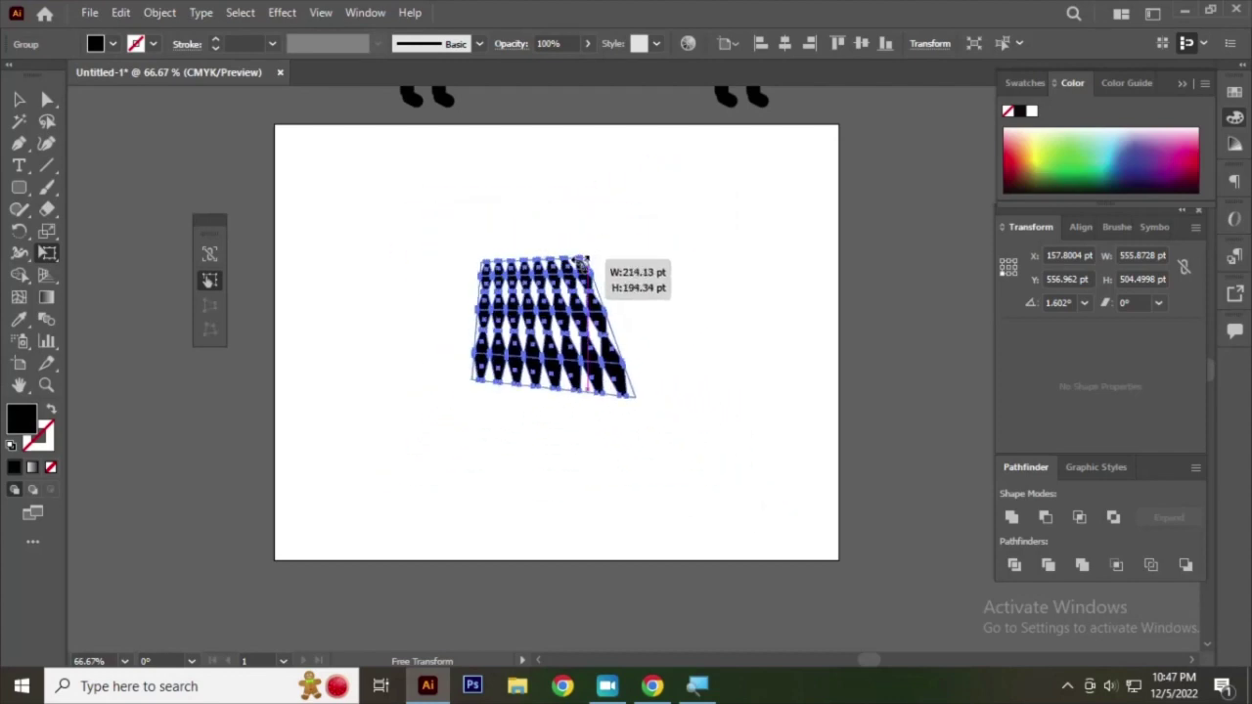
left_click(209, 252)
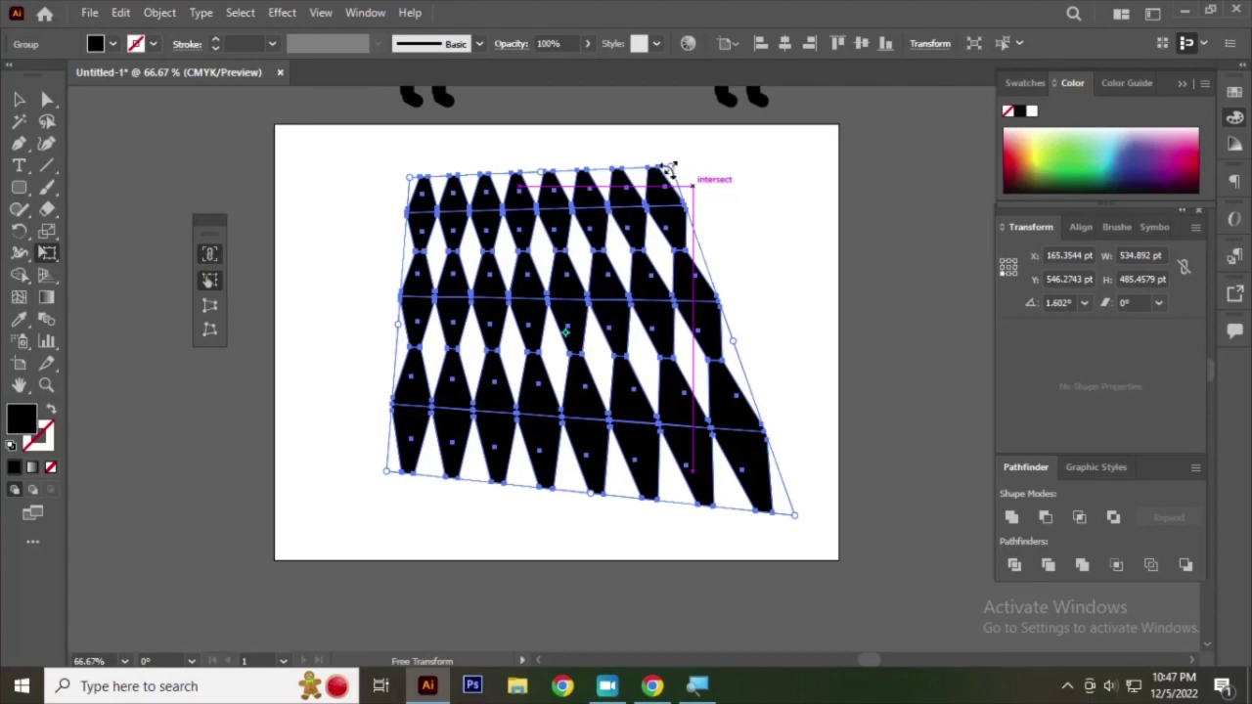
mouse_move(668, 168)
left_mouse_down()
mouse_move(641, 227)
mouse_move(621, 229)
left_mouse_up()
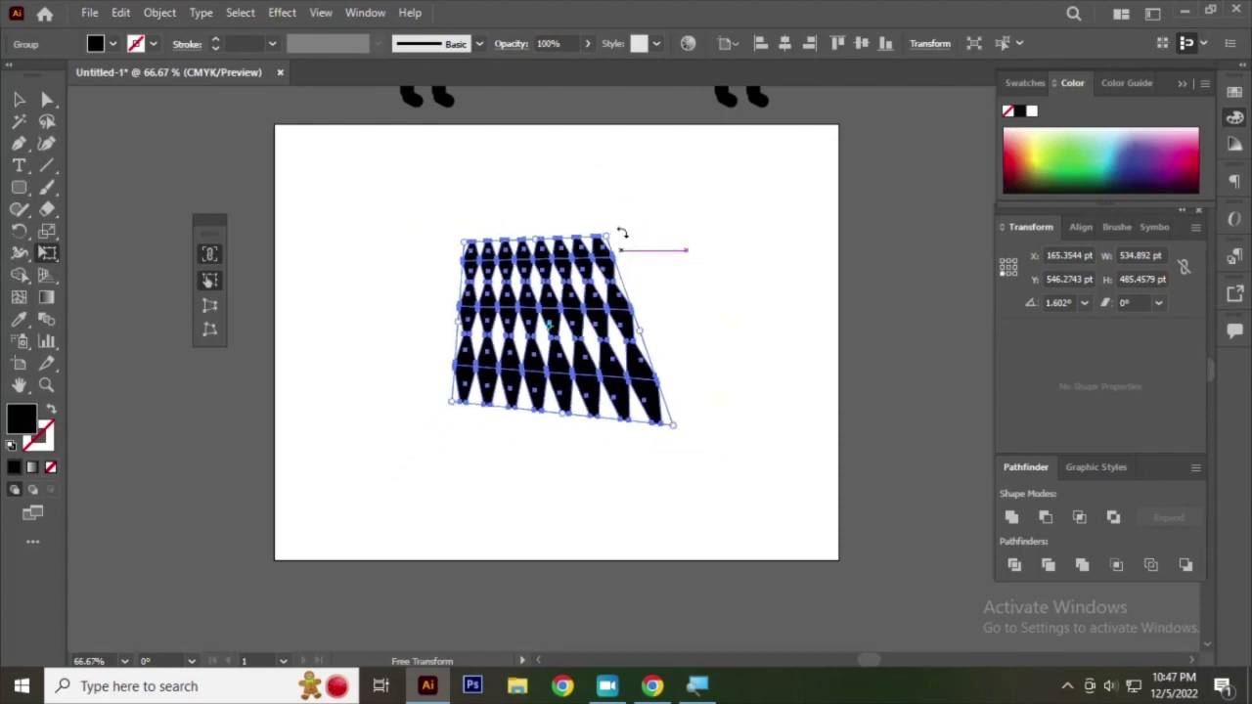
key("v")
key("ctrl+z")
key("e")
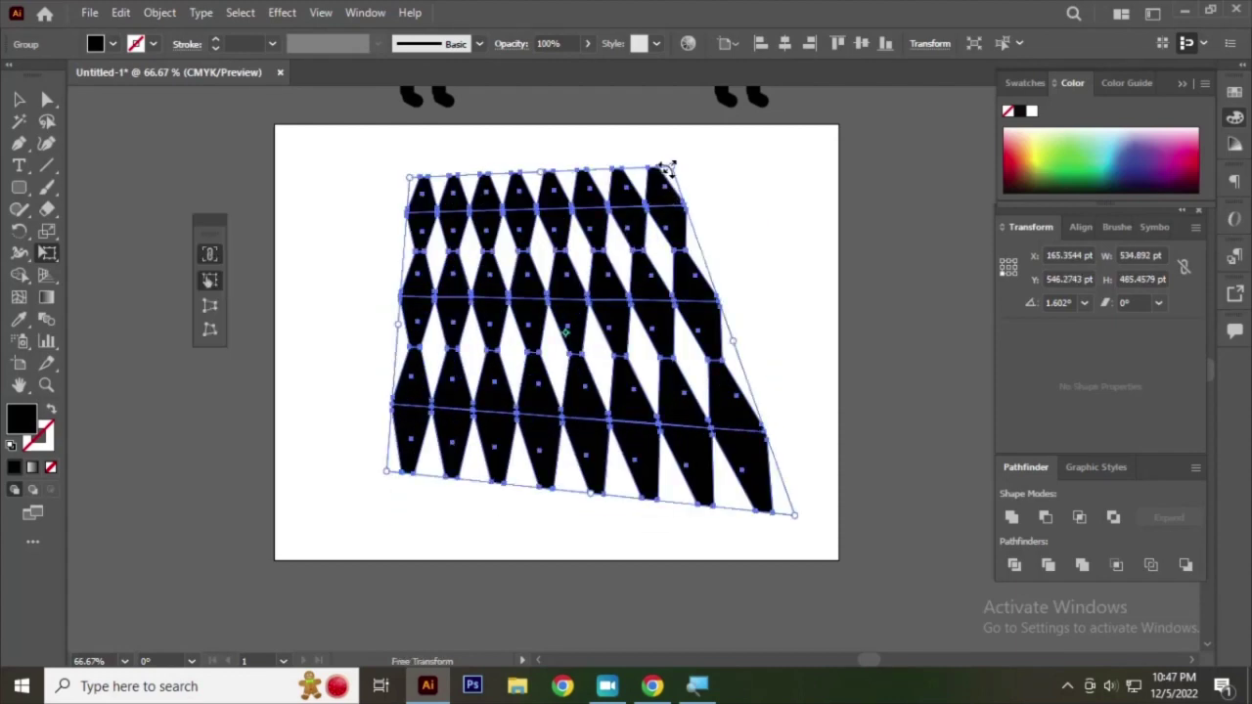
left_click_drag(668, 168, 606, 246)
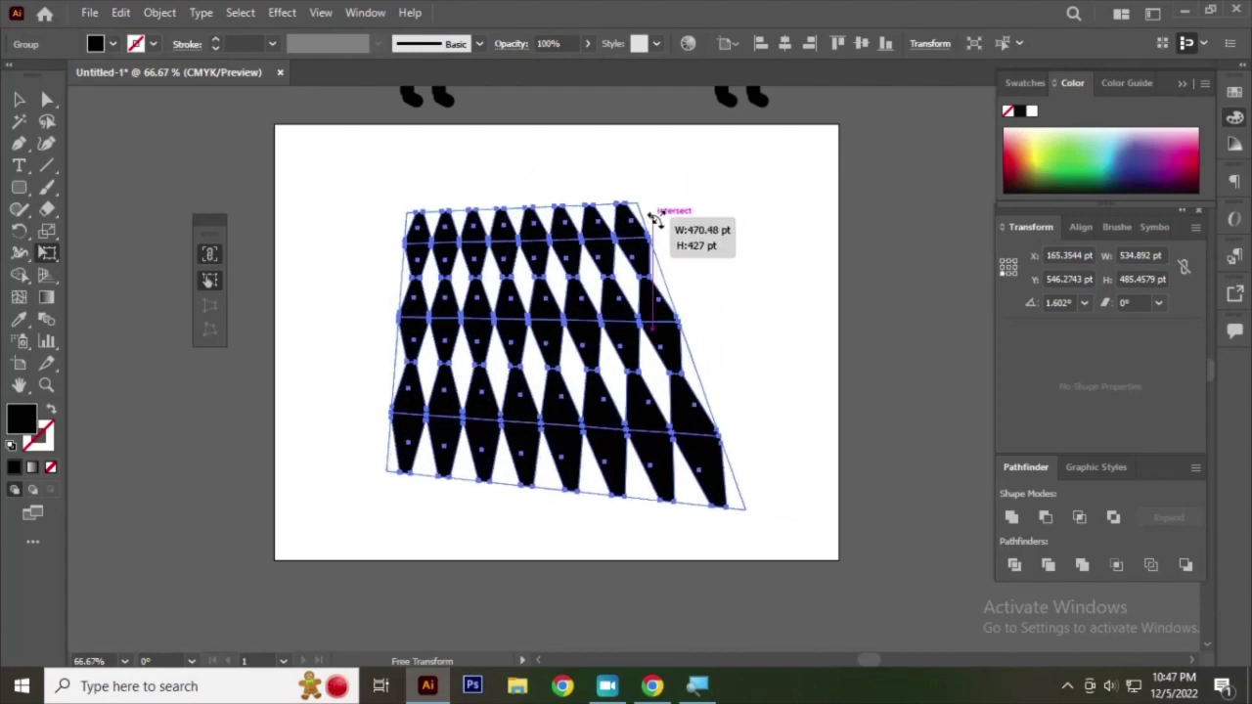
left_click_drag(607, 247, 670, 206)
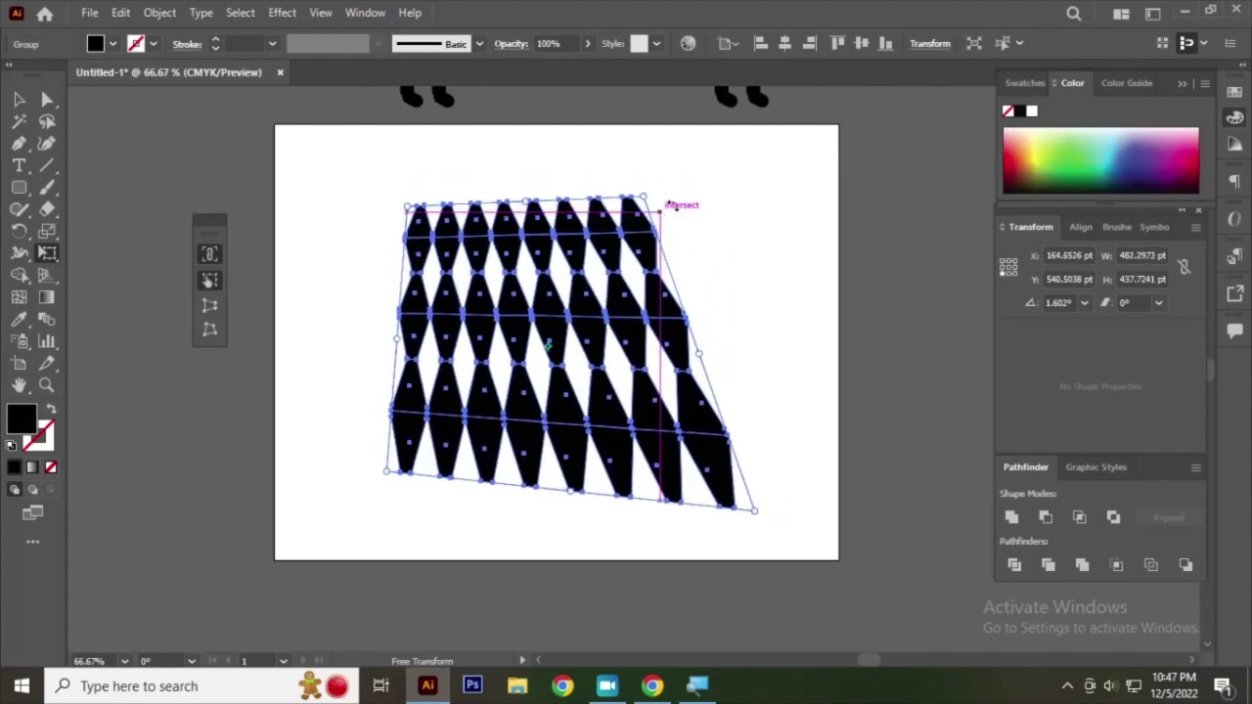
left_click_drag(649, 198, 674, 181)
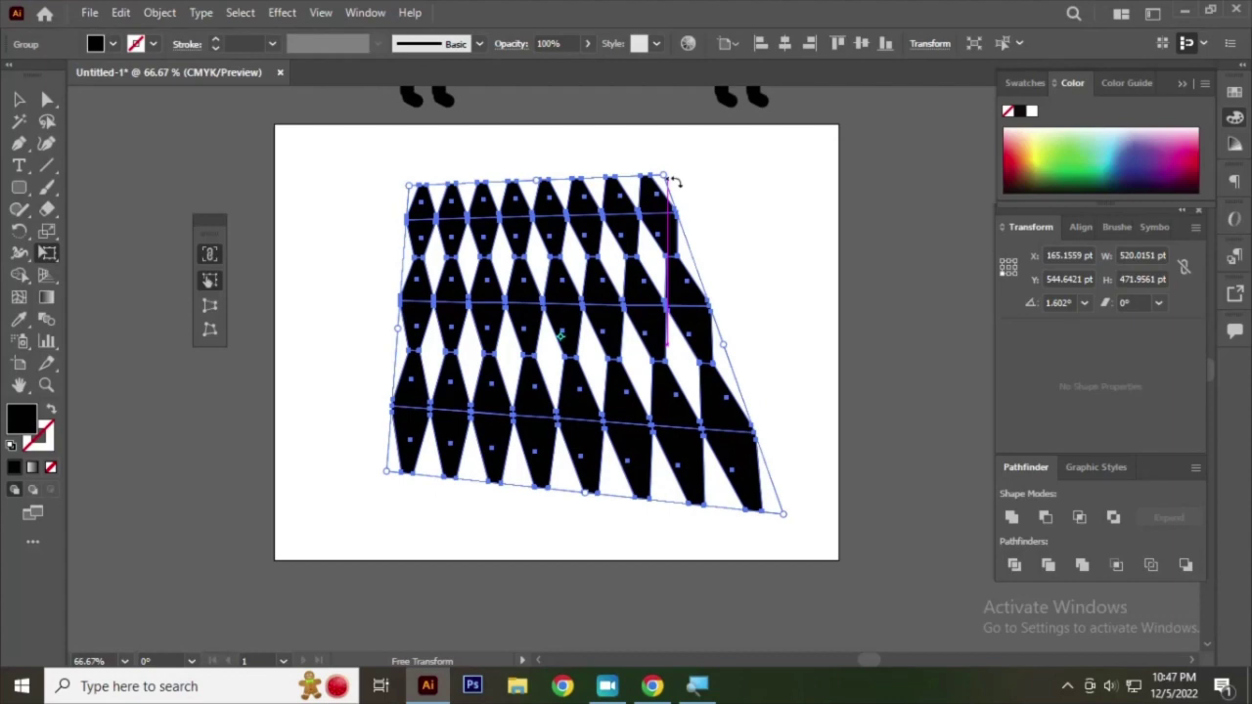
- Free-distort the bottom corners, pulling the bottom-left outward, to about 510 × 443 pt
left_click(211, 333)
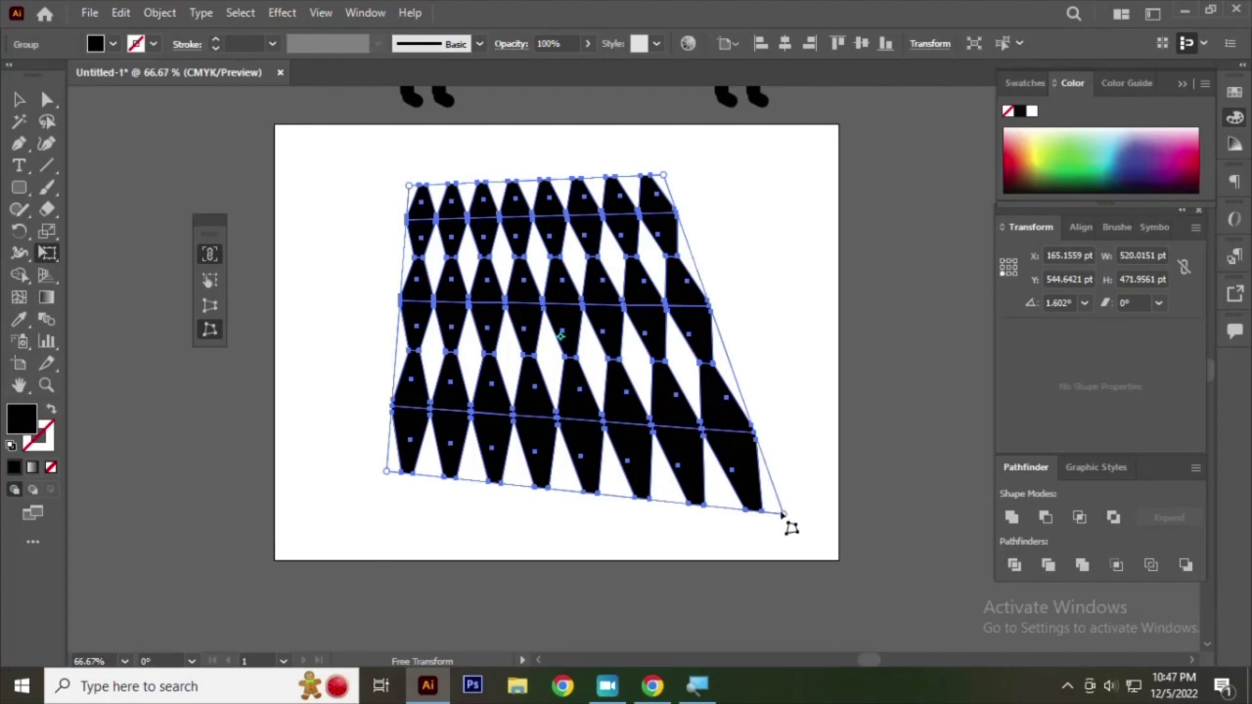
mouse_move(786, 518)
left_mouse_down()
mouse_move(690, 427)
mouse_move(699, 278)
left_mouse_up()
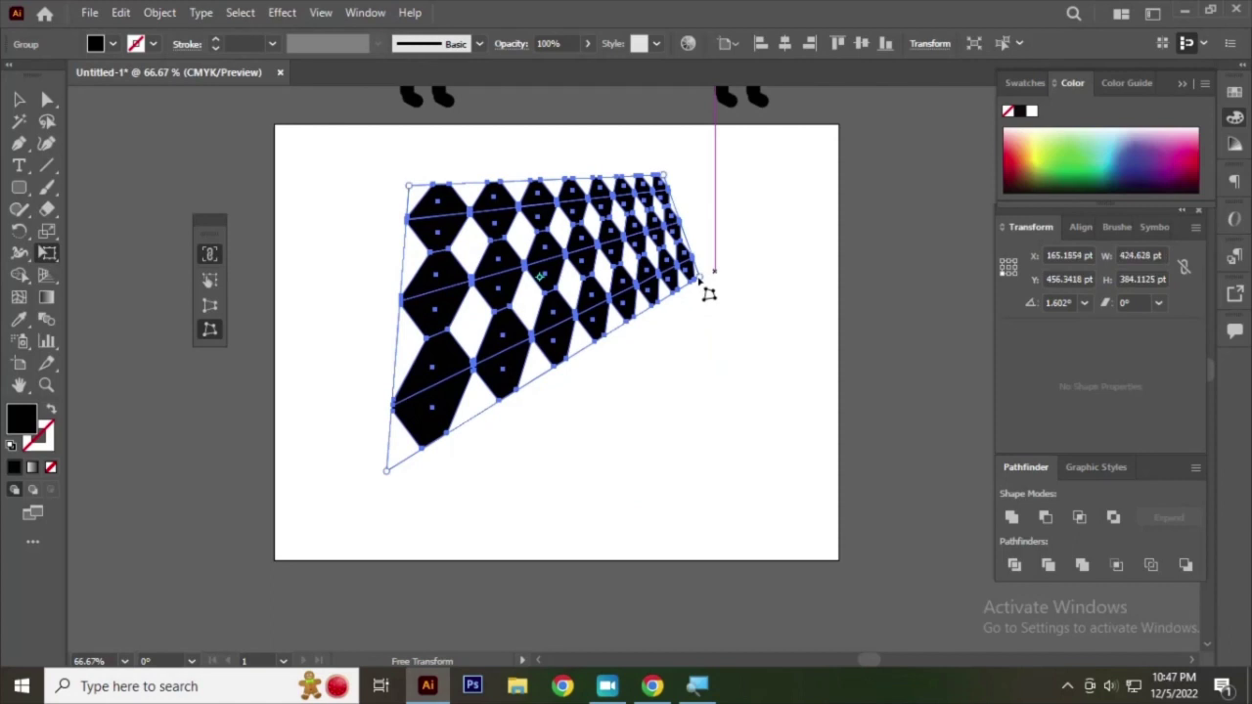
key("ctrl+z")
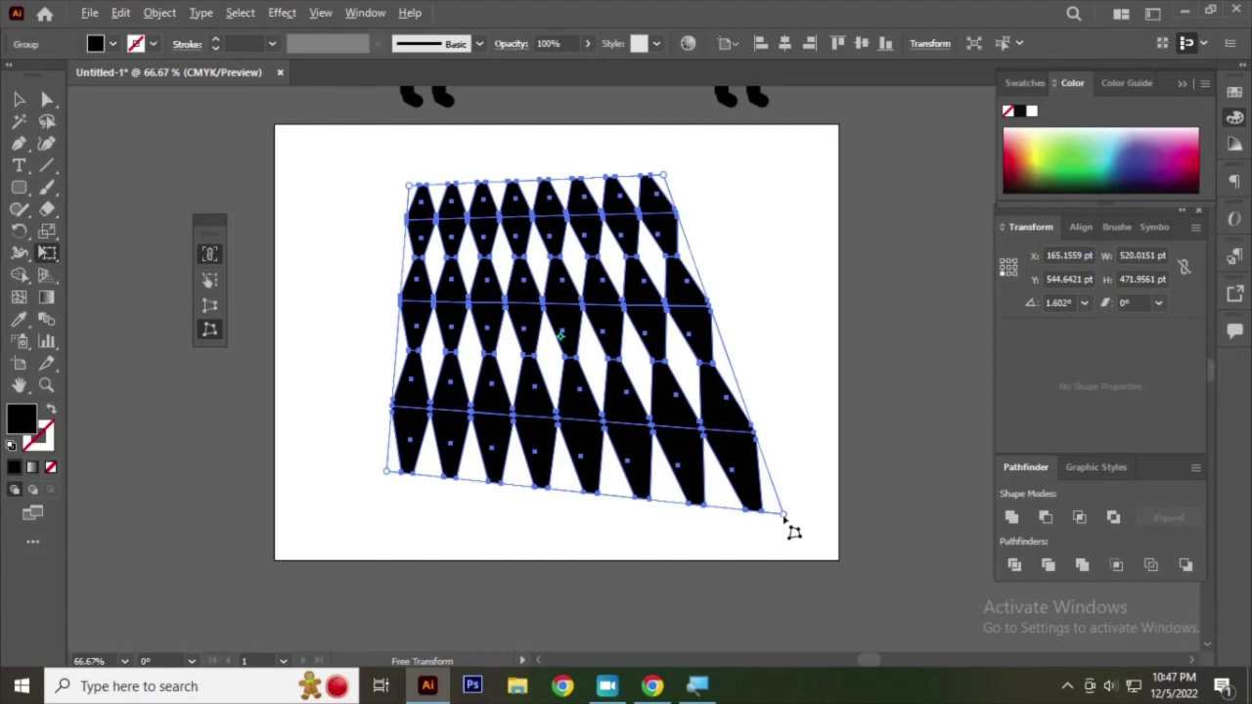
mouse_move(784, 521)
left_mouse_down()
mouse_move(744, 457)
mouse_move(780, 503)
left_mouse_up()
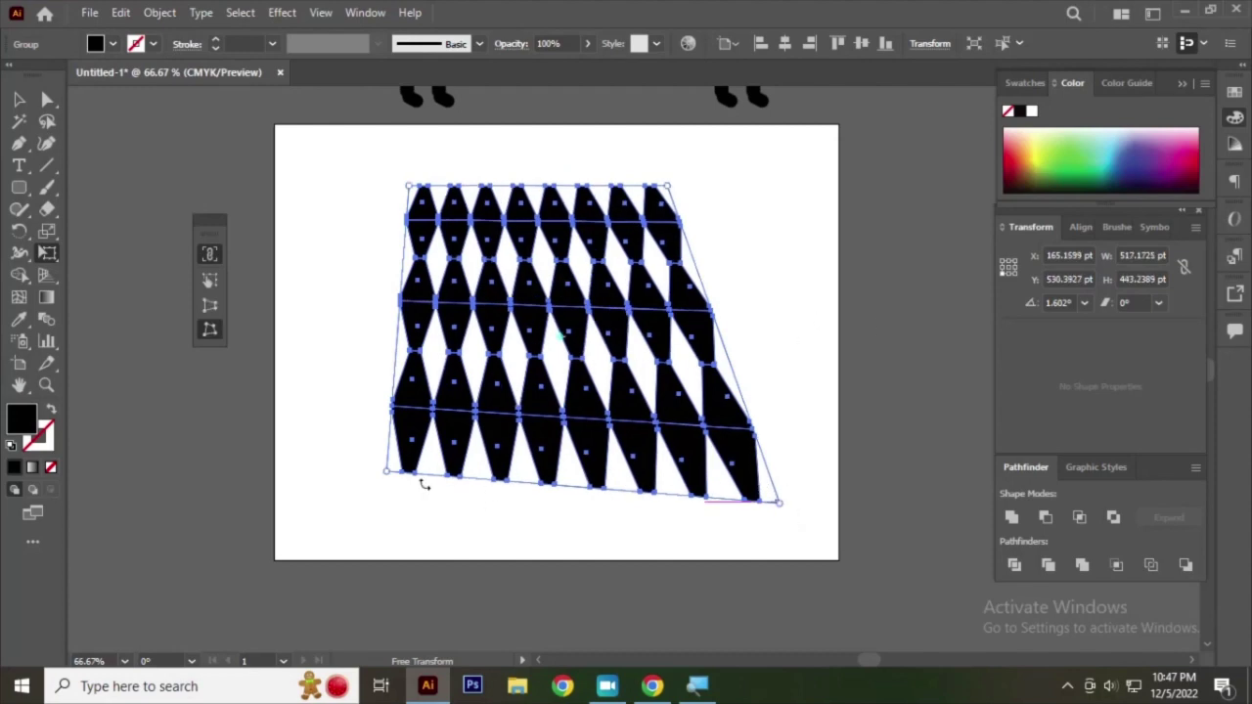
mouse_move(385, 470)
left_mouse_down()
mouse_move(442, 429)
mouse_move(433, 477)
left_mouse_up()
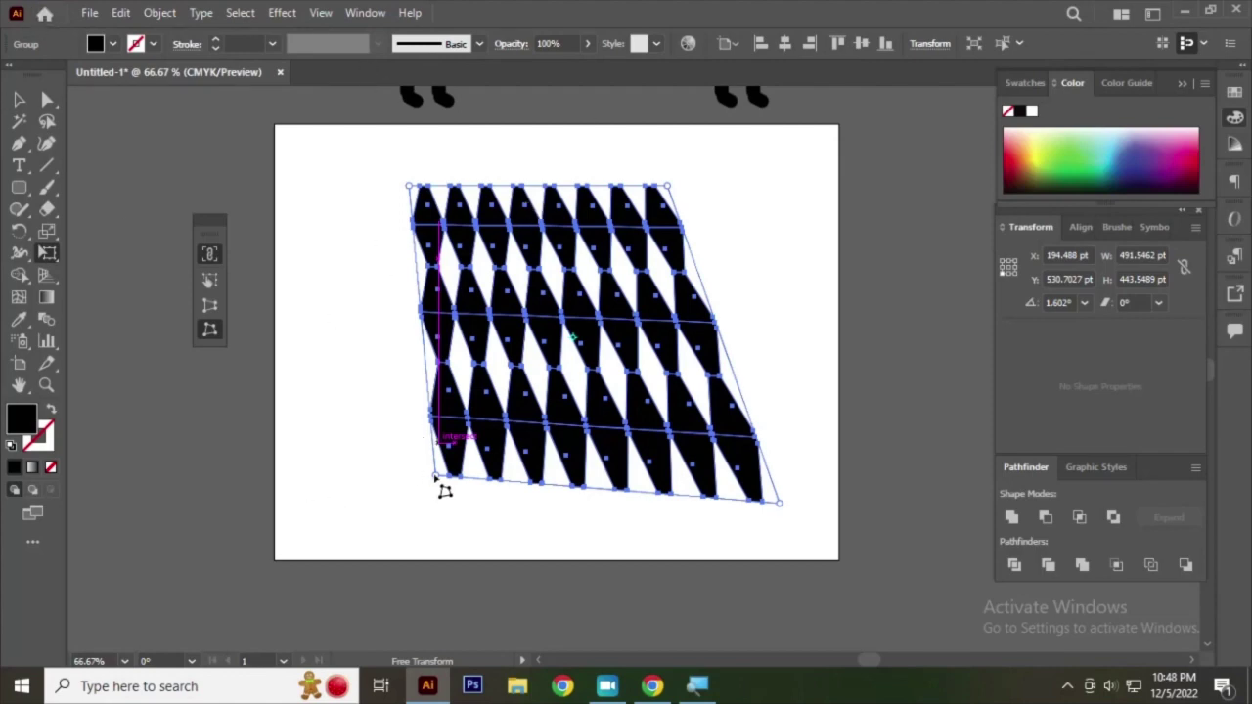
mouse_move(436, 478)
left_mouse_down()
mouse_move(355, 511)
mouse_move(392, 480)
left_mouse_up()
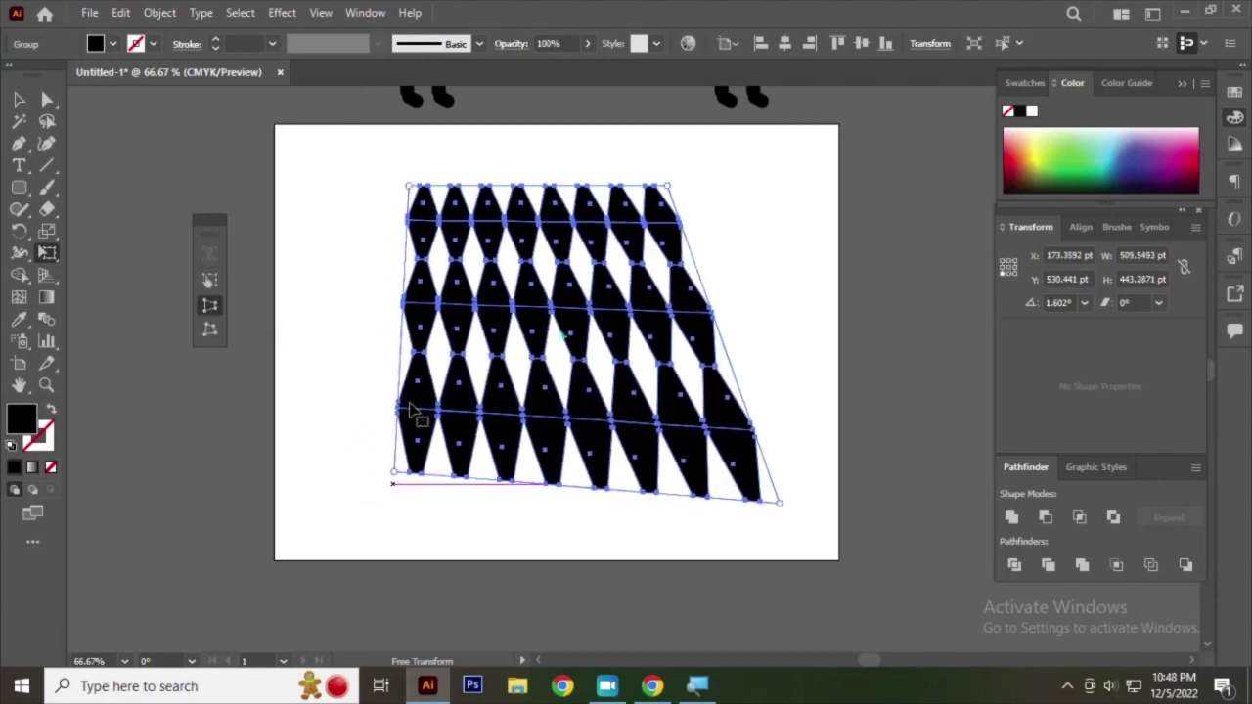
- Widen the grid's bottom and pinch its top into a receding fan
left_click_drag(395, 474, 330, 529)
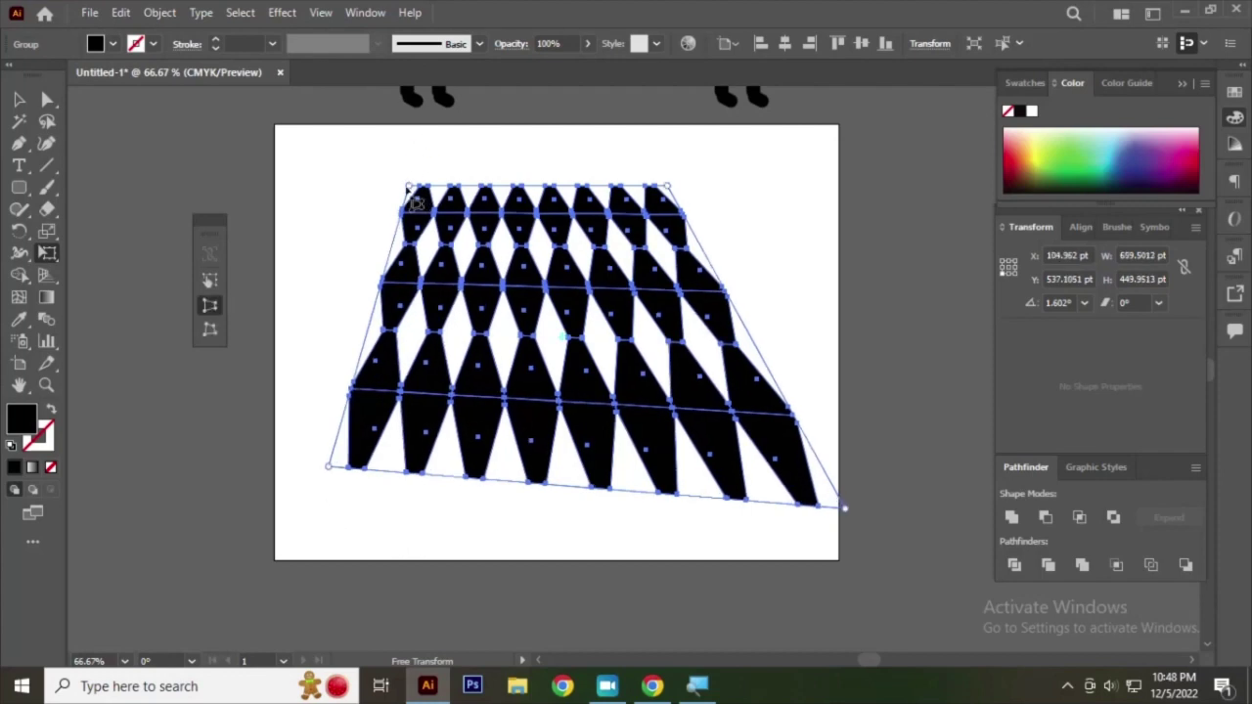
mouse_move(411, 182)
left_mouse_down()
mouse_move(422, 201)
mouse_move(476, 183)
left_mouse_up()
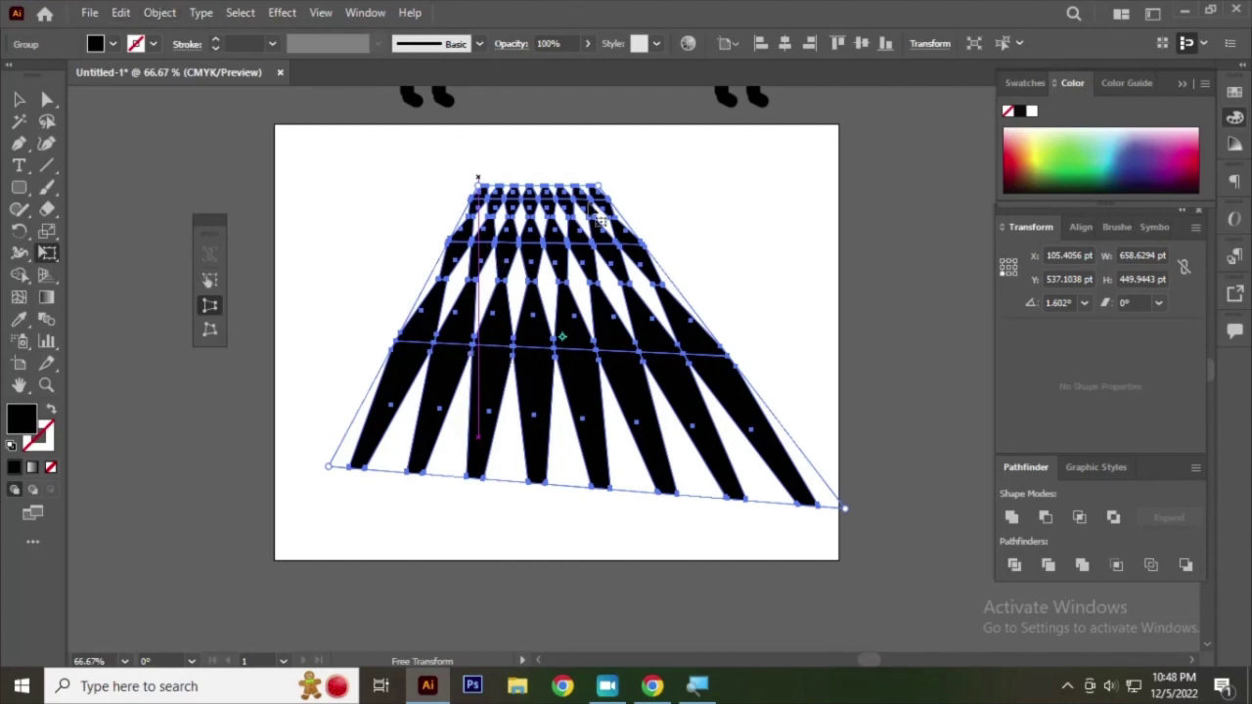
left_click(18, 99)
- Scale the fan down and move it off the artboard beside the stick figures
left_click(292, 184)
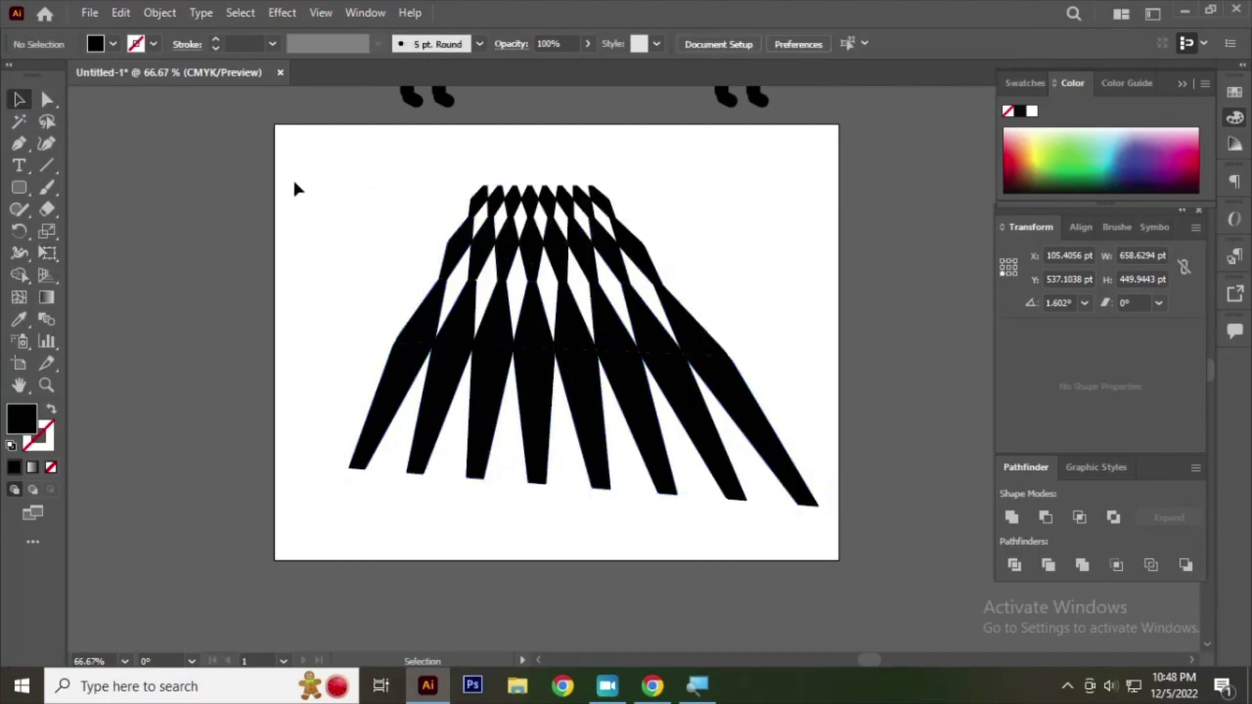
left_click_drag(357, 176, 741, 456)
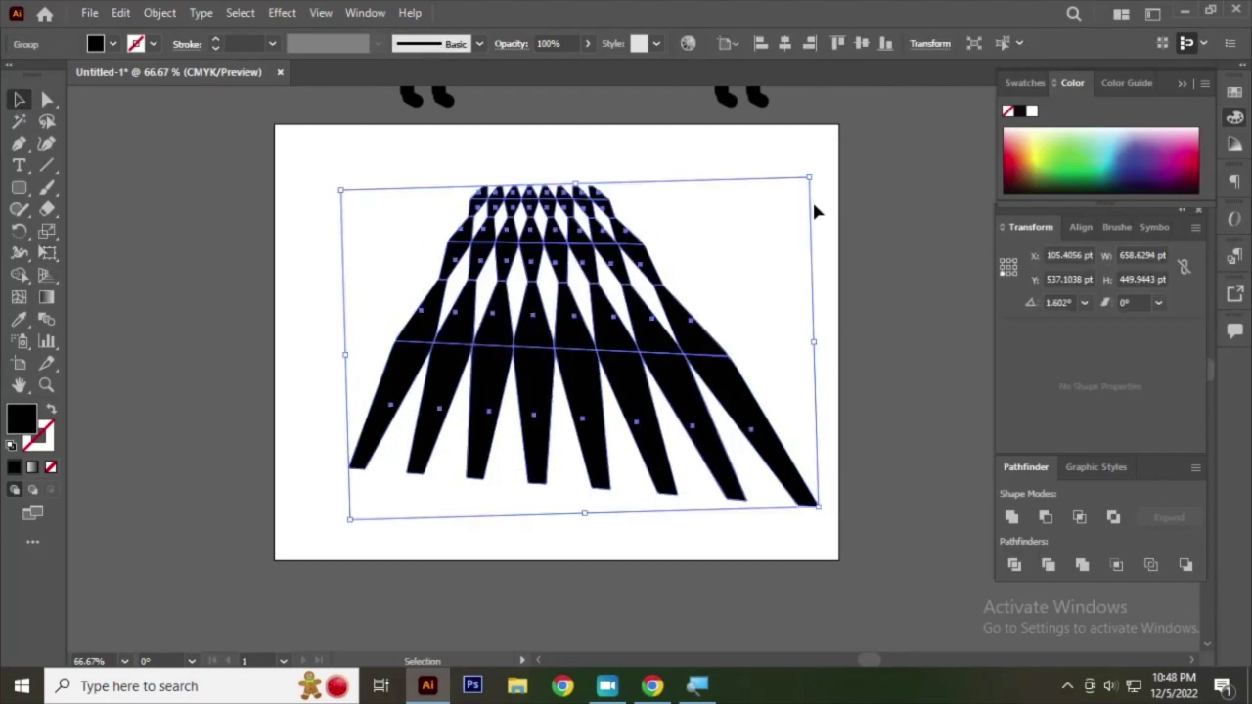
left_click_drag(811, 178, 735, 233)
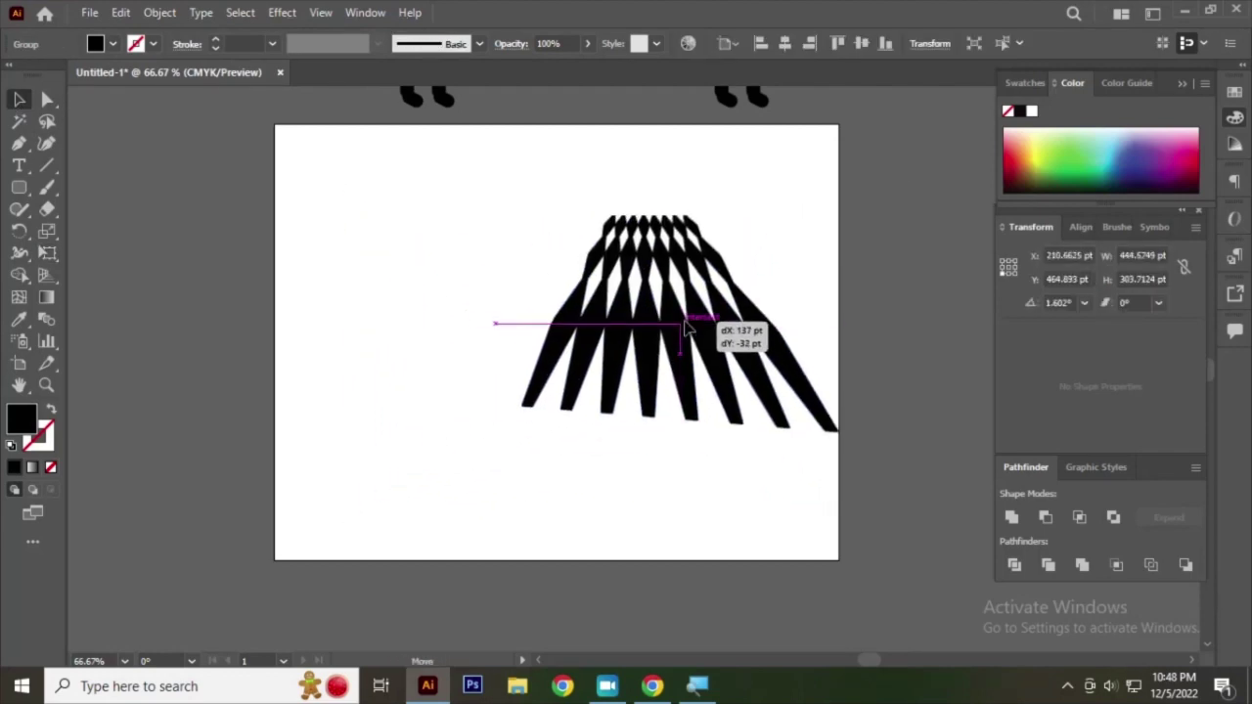
left_click_drag(607, 338, 687, 307)
left_click(873, 179)
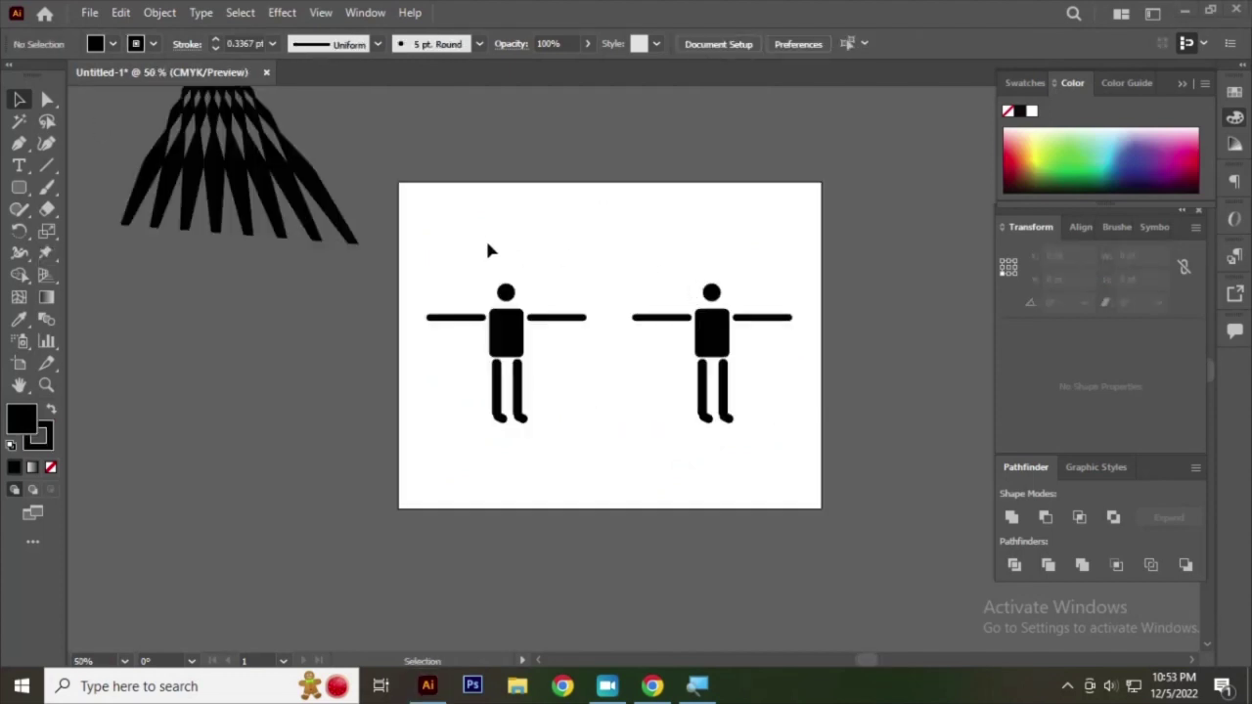
- Try the Puppet Warp option, then switch back to the Selection tool (V)
left_click(55, 262)
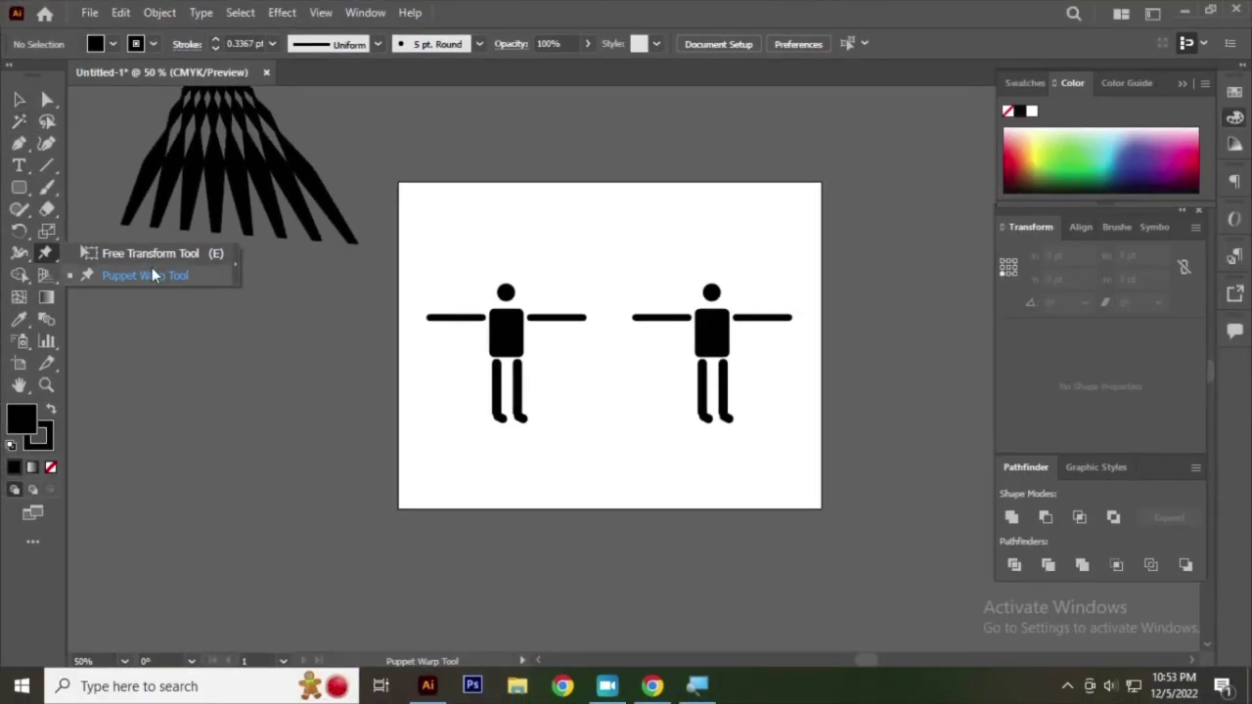
key("v")
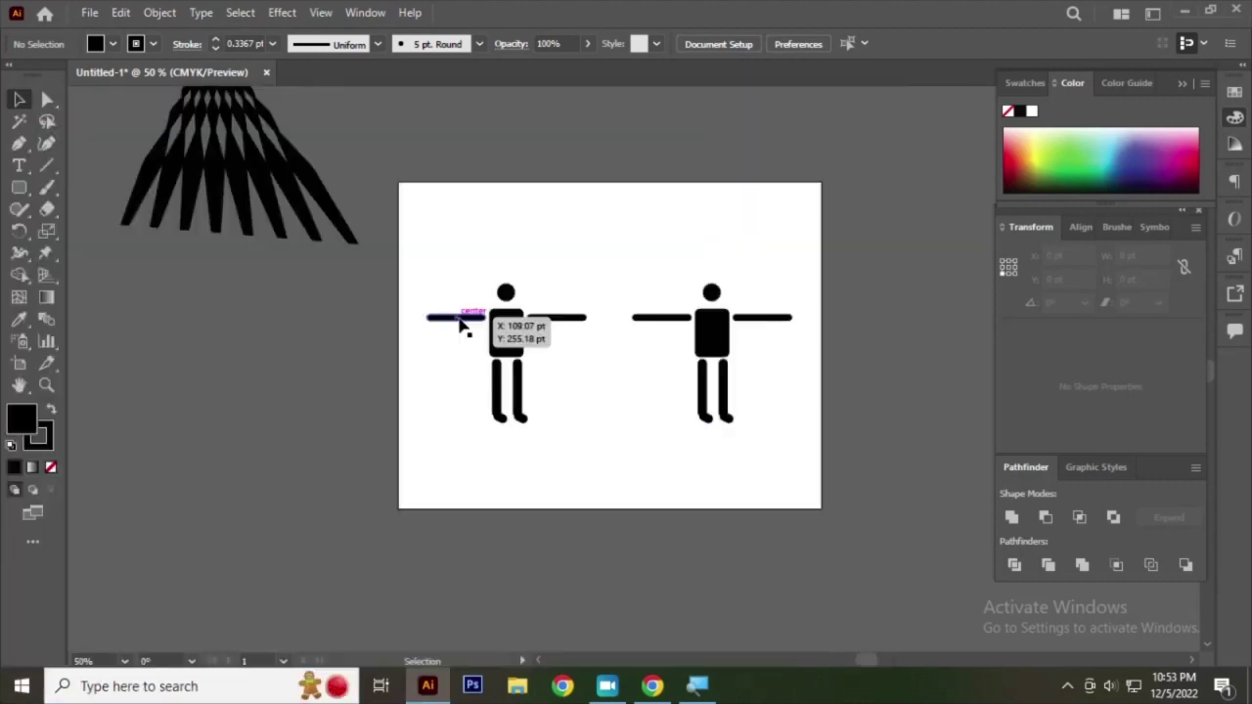
scroll(460, 323, "up", 3)
scroll(519, 297, "down", 1)
scroll(415, 277, "down", 1)
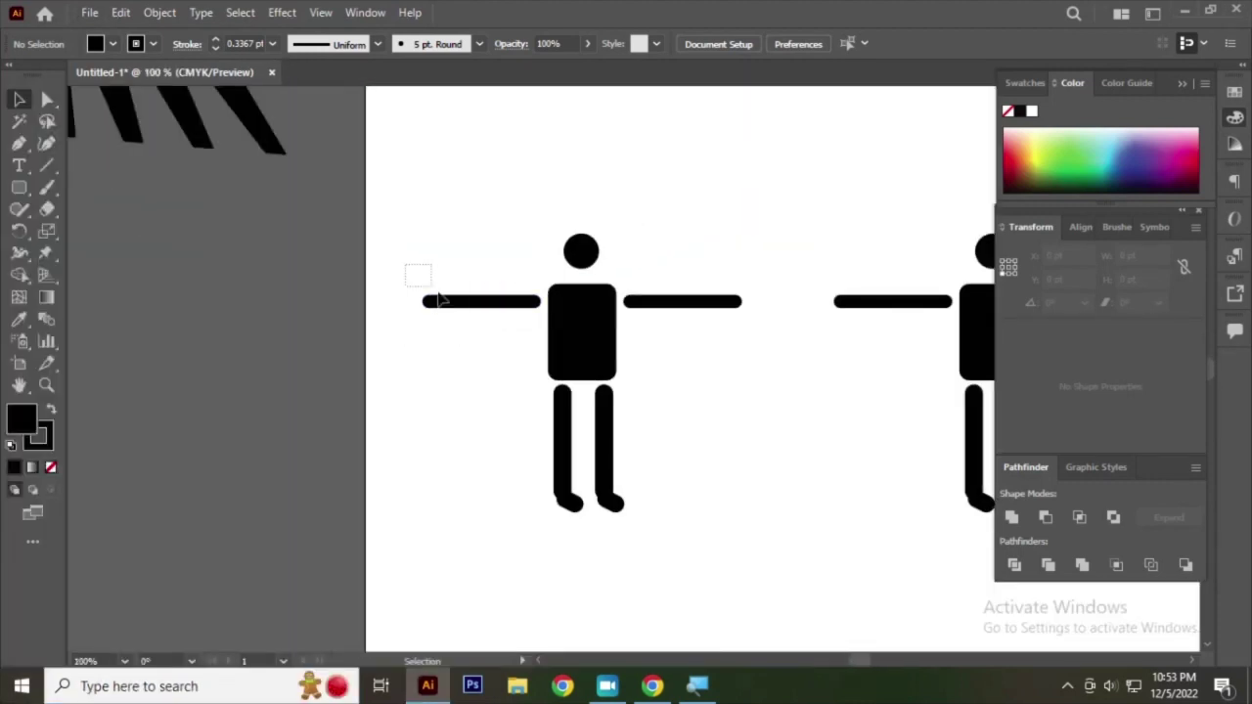
- Marquee-select the left figure's left arm and apply Puppet Warp, adding a mesh pinned at both ends
left_click_drag(440, 300, 506, 356)
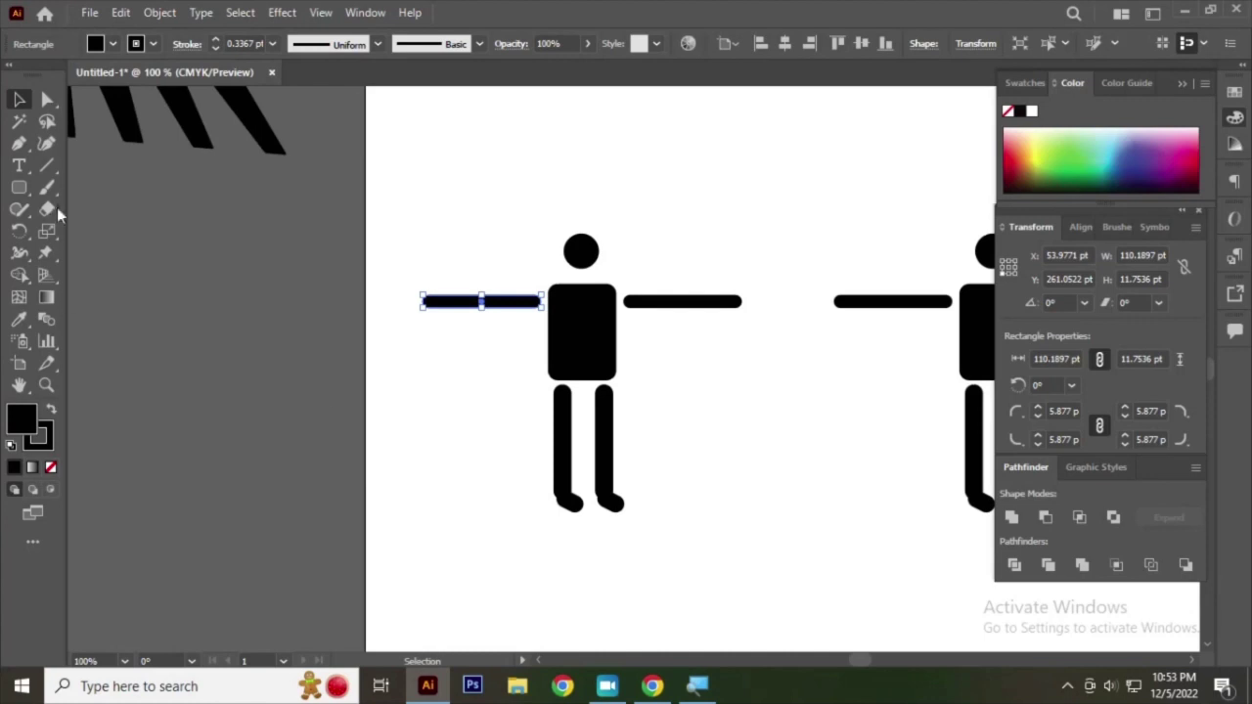
left_click(46, 254)
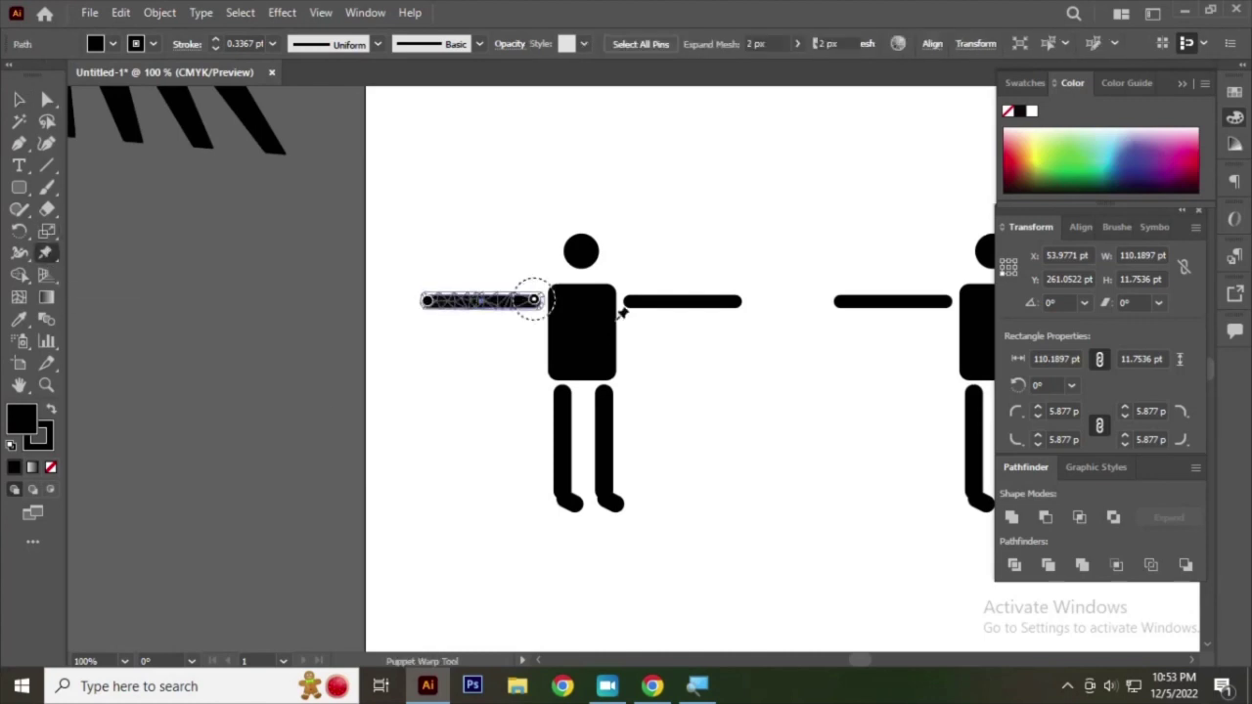
scroll(531, 297, "up", 1)
scroll(531, 304, "up", 2)
scroll(342, 352, "up", 2)
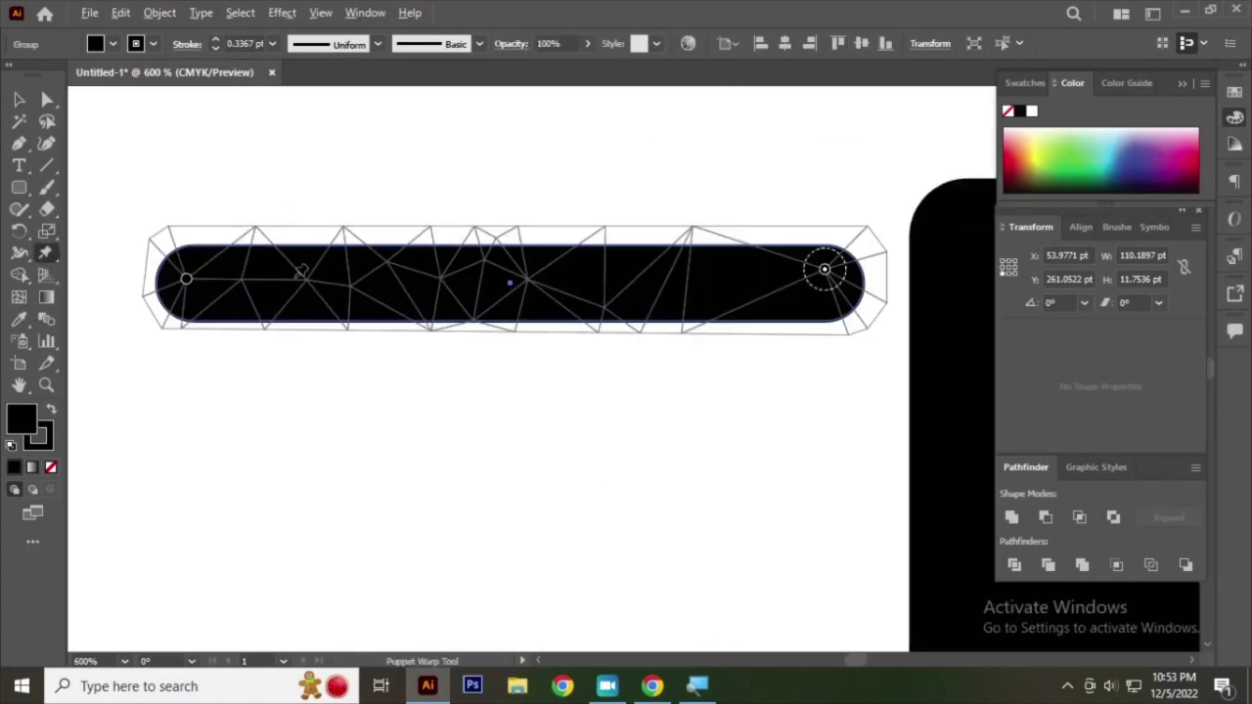
scroll(342, 354, "down", 2)
scroll(323, 356, "up", 1)
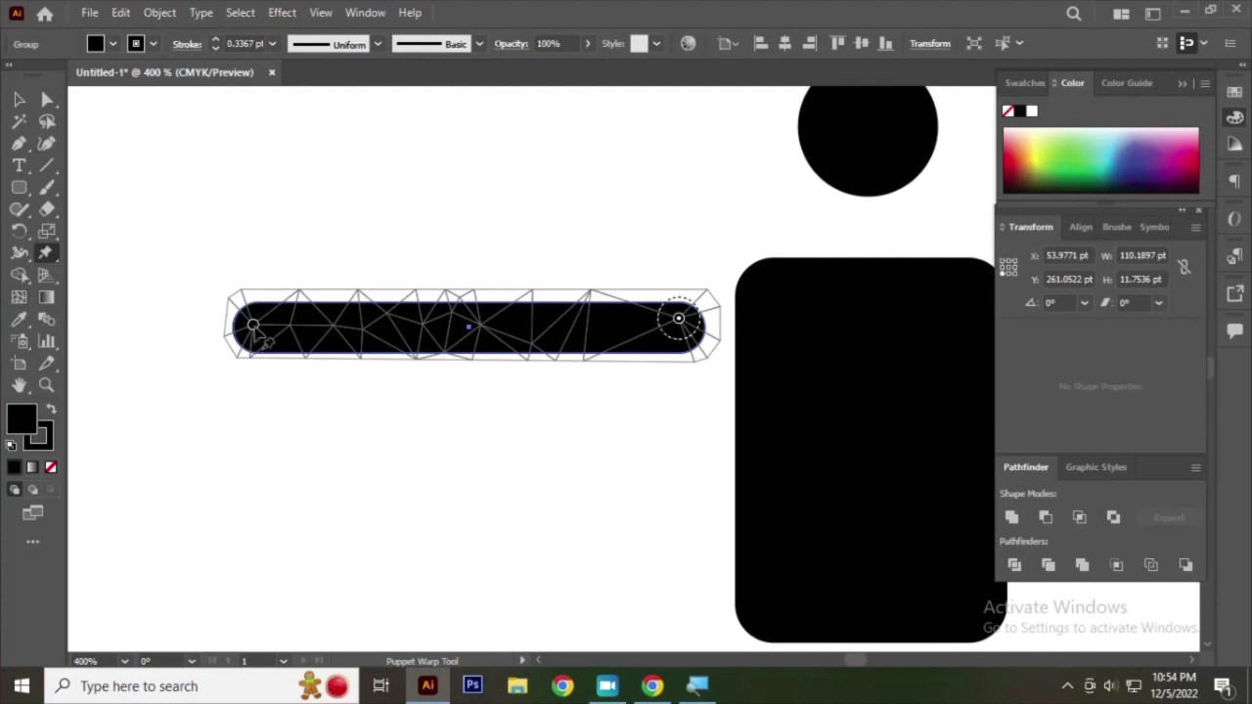
- Pin the arm bar at its middle and pull its left end down and right into a slight tilt
mouse_move(252, 326)
left_mouse_down()
mouse_move(346, 232)
mouse_move(414, 190)
mouse_move(490, 185)
mouse_move(414, 190)
mouse_move(355, 219)
mouse_move(305, 333)
left_mouse_up()
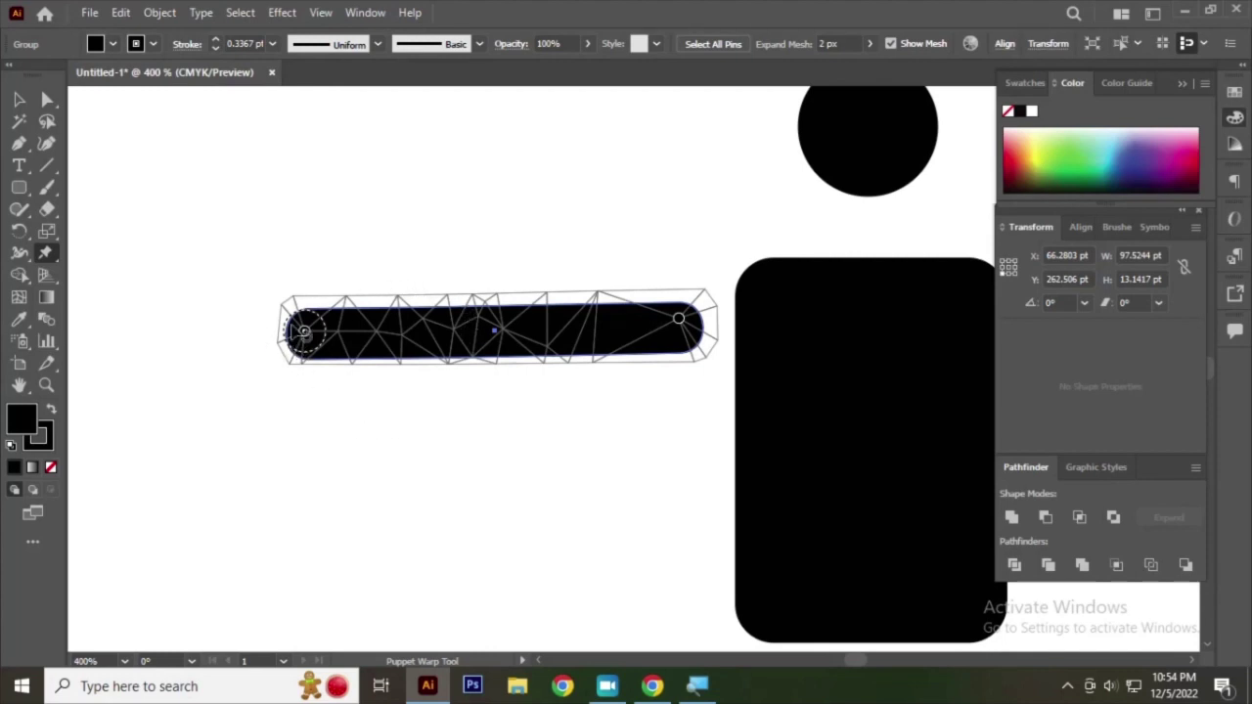
left_click(494, 331)
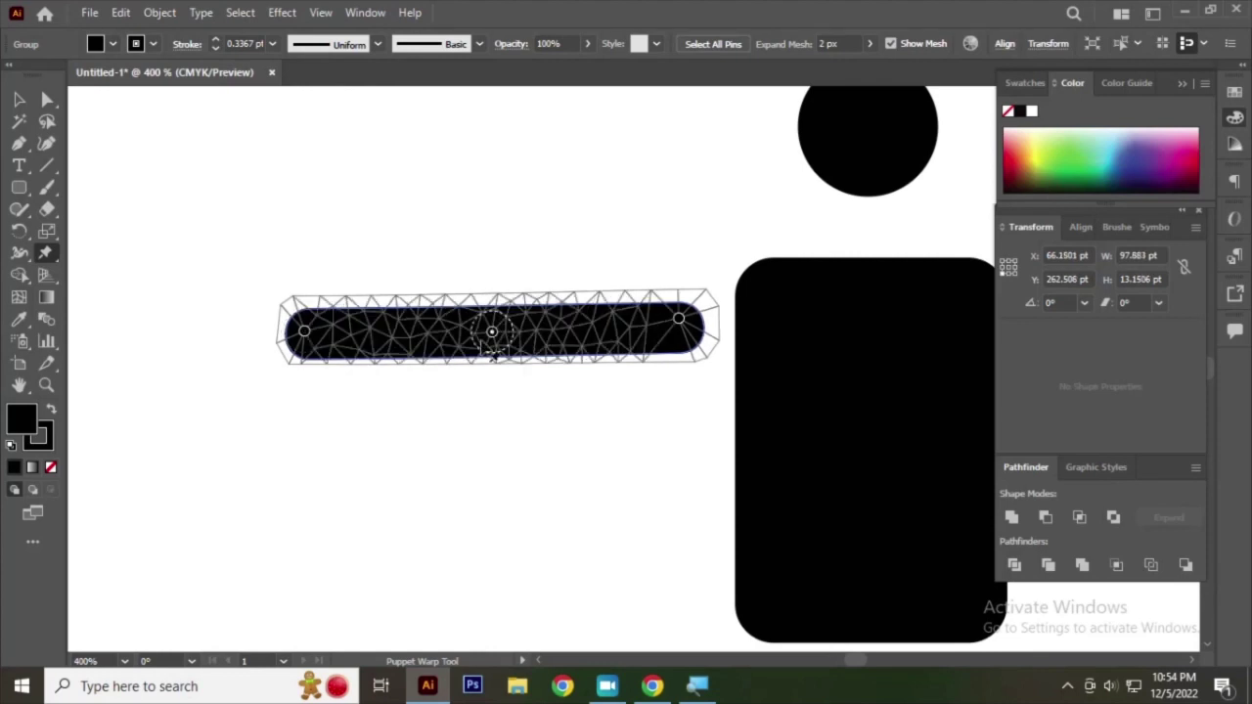
mouse_move(304, 333)
left_mouse_down()
mouse_move(386, 422)
mouse_move(358, 414)
mouse_move(332, 336)
mouse_move(352, 290)
mouse_move(414, 274)
mouse_move(363, 271)
mouse_move(340, 333)
left_mouse_up()
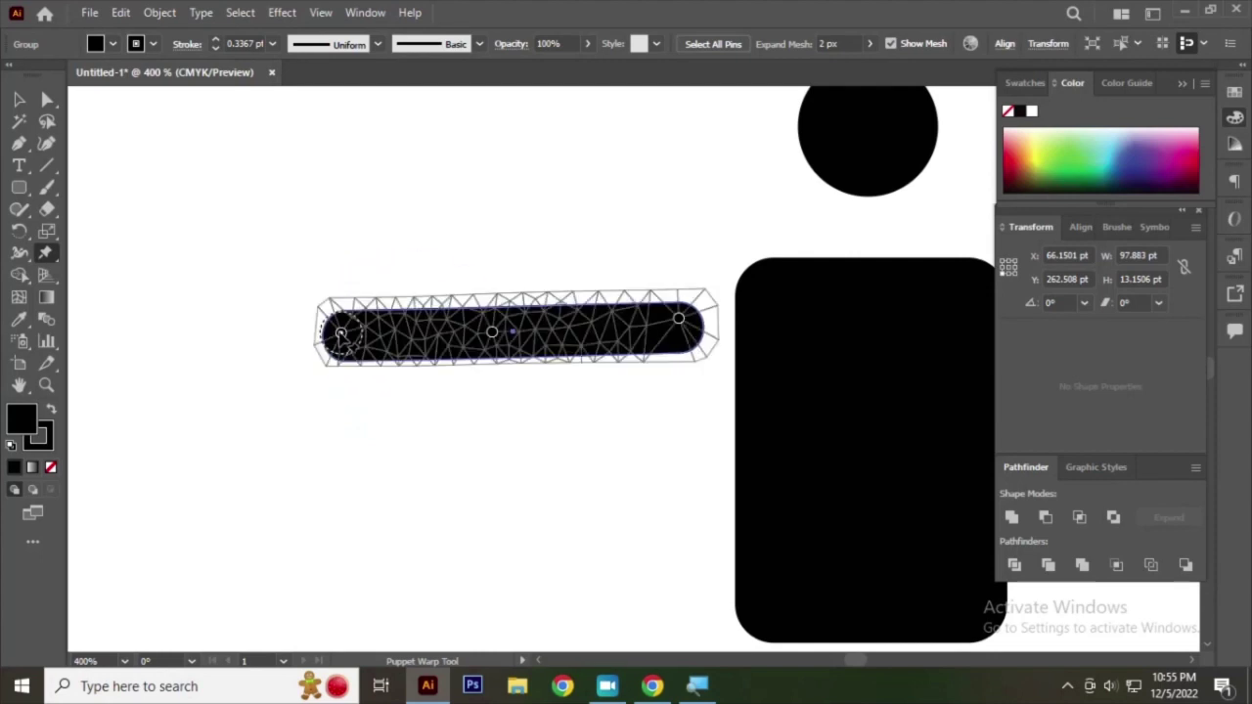
- Warp the arm bar's left end up, down and outward until the bar curves gently
scroll(341, 330, "up", 2)
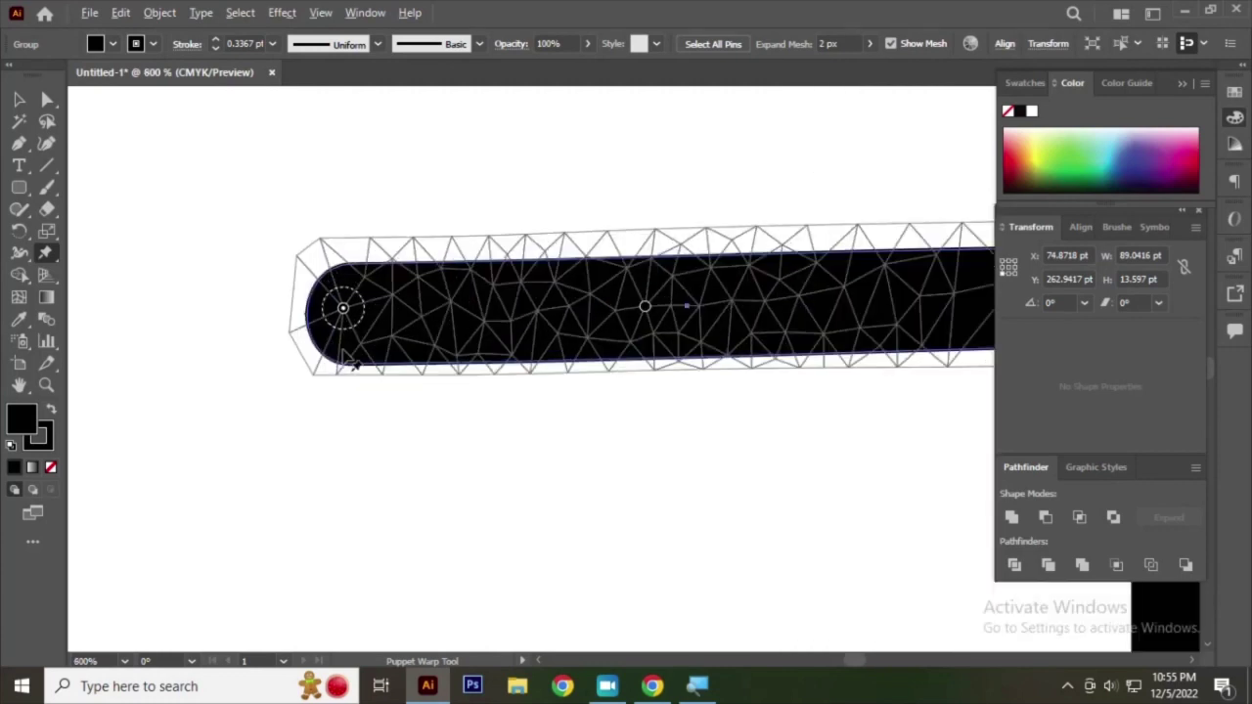
scroll(342, 303, "up", 1)
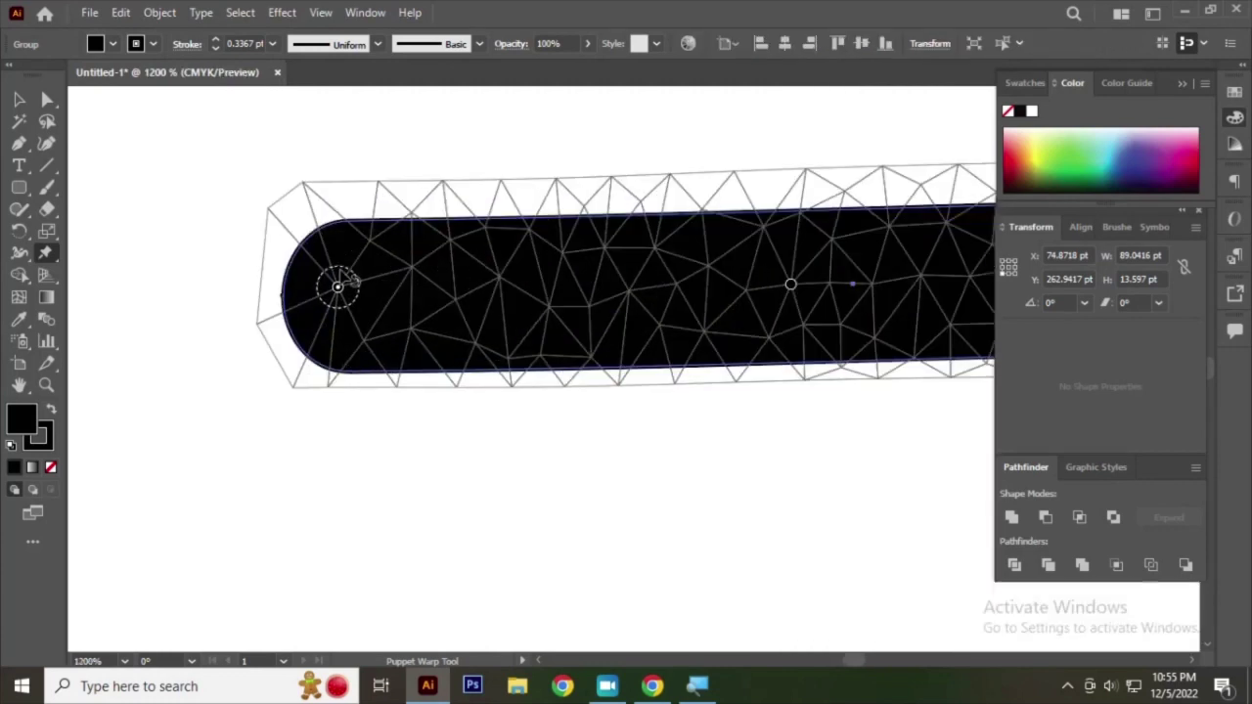
mouse_move(338, 286)
left_mouse_down()
mouse_move(356, 285)
mouse_move(343, 257)
left_mouse_up()
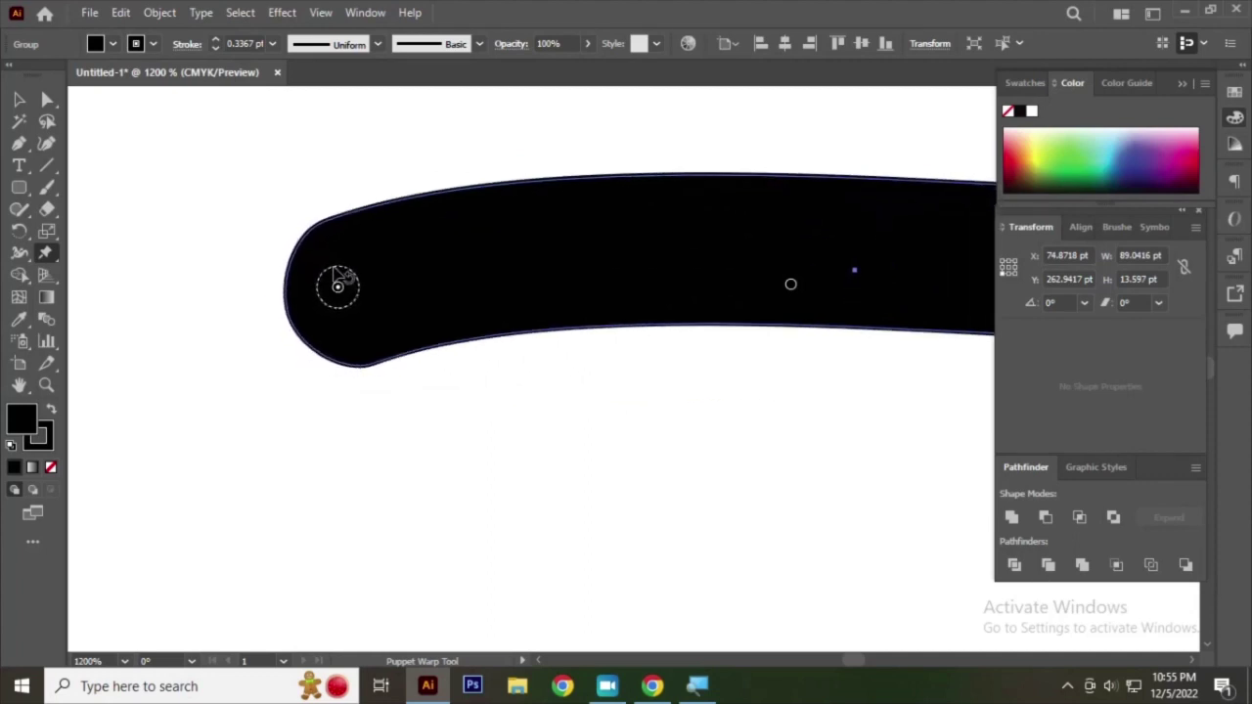
left_click_drag(345, 260, 348, 278)
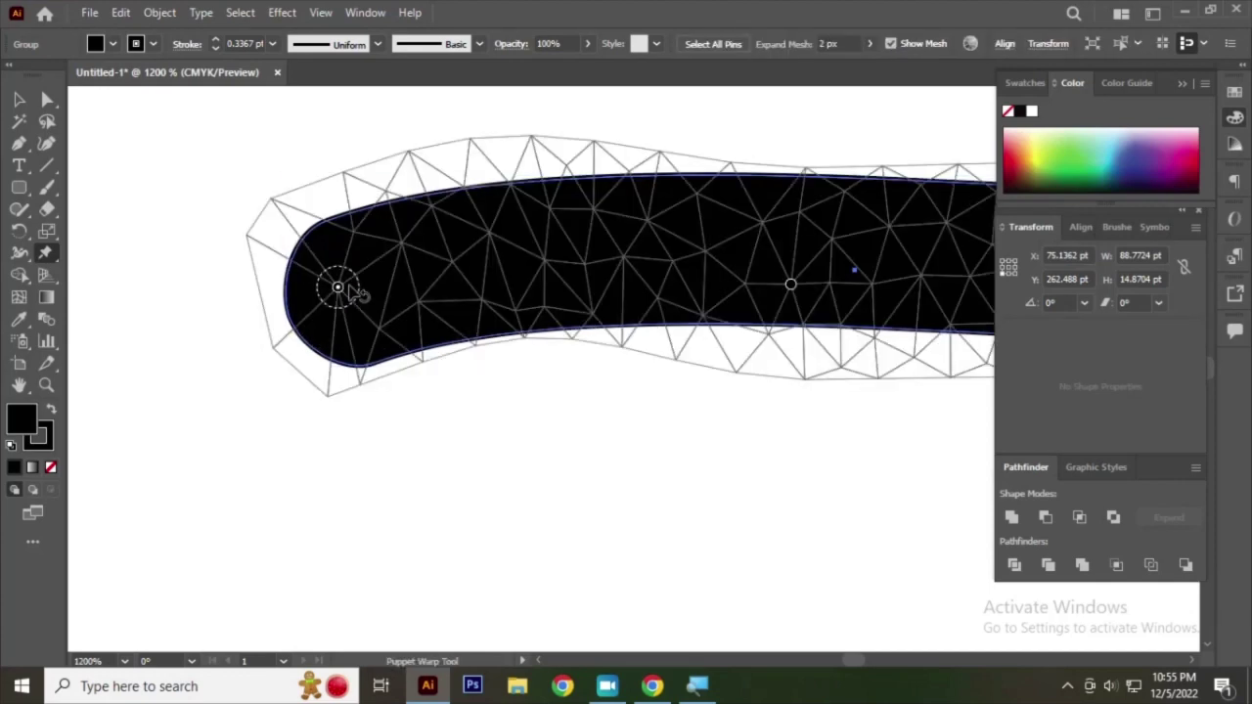
left_click_drag(350, 278, 350, 268)
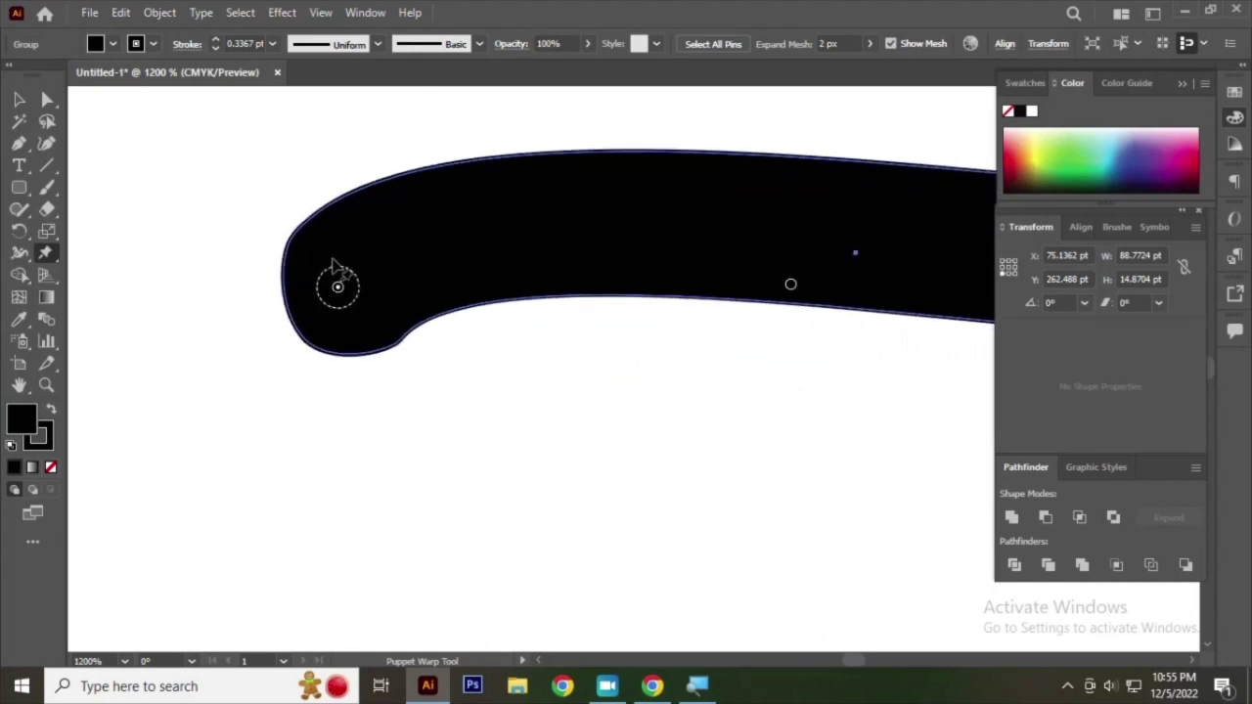
left_click_drag(351, 268, 352, 290)
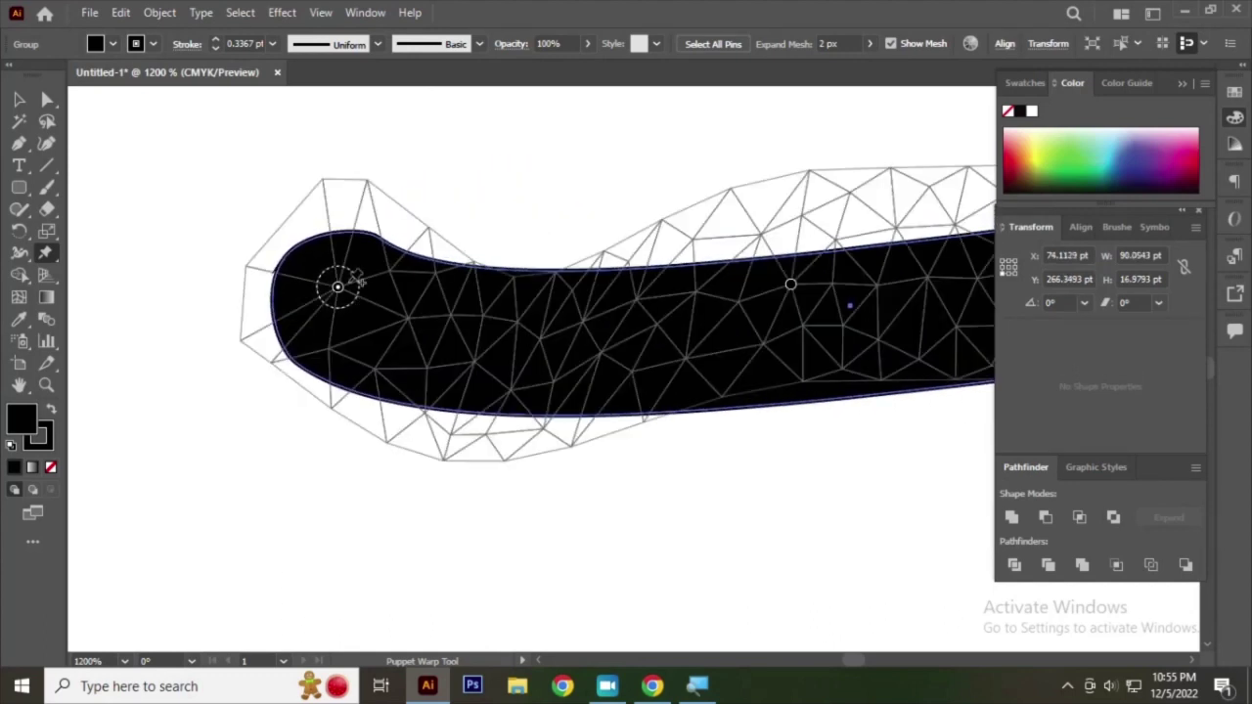
left_click_drag(360, 281, 362, 294)
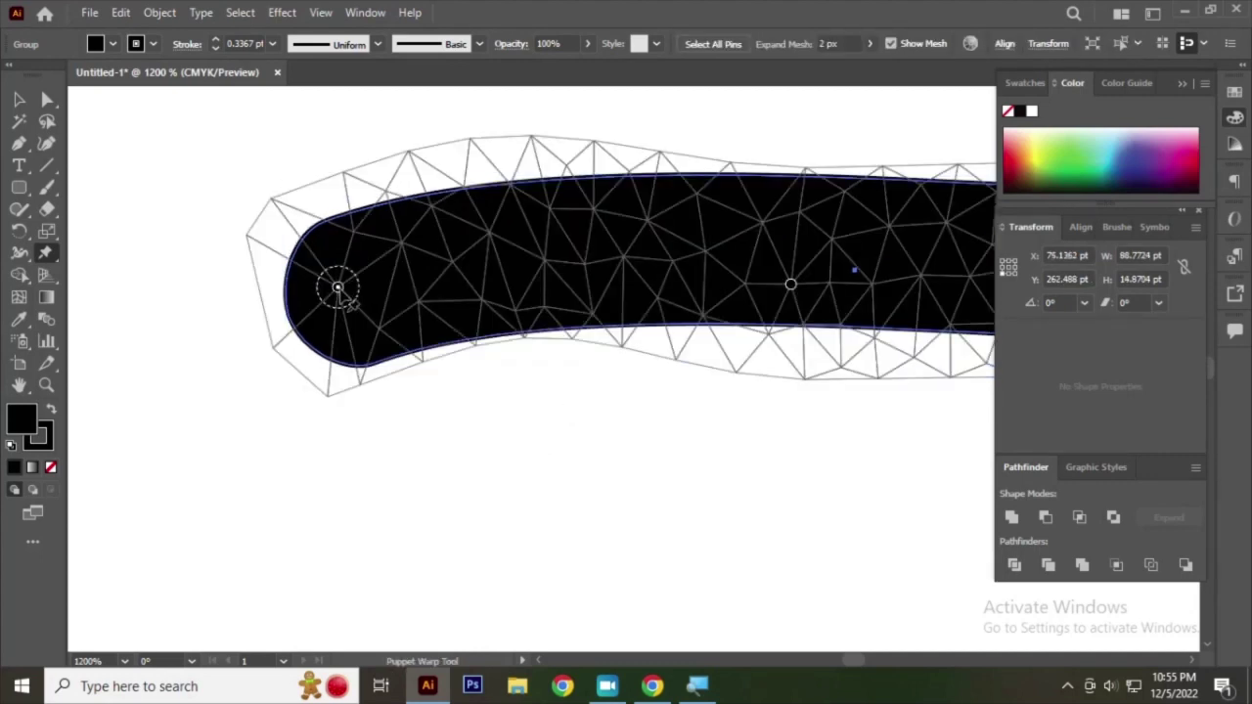
mouse_move(347, 298)
left_mouse_down()
mouse_move(292, 262)
mouse_move(287, 228)
left_mouse_up()
scroll(323, 332, "down", 3)
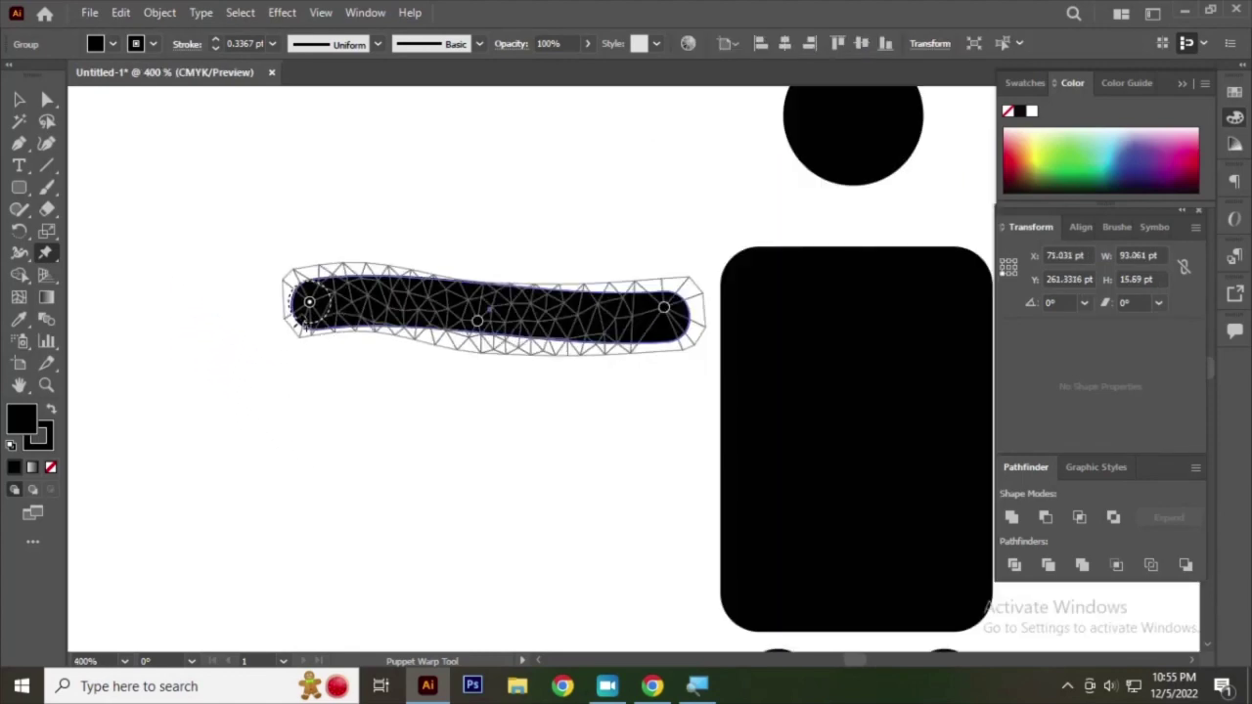
- Pull the arm bar's left end down and left, and pin its lower-left end
scroll(293, 325, "up", 1)
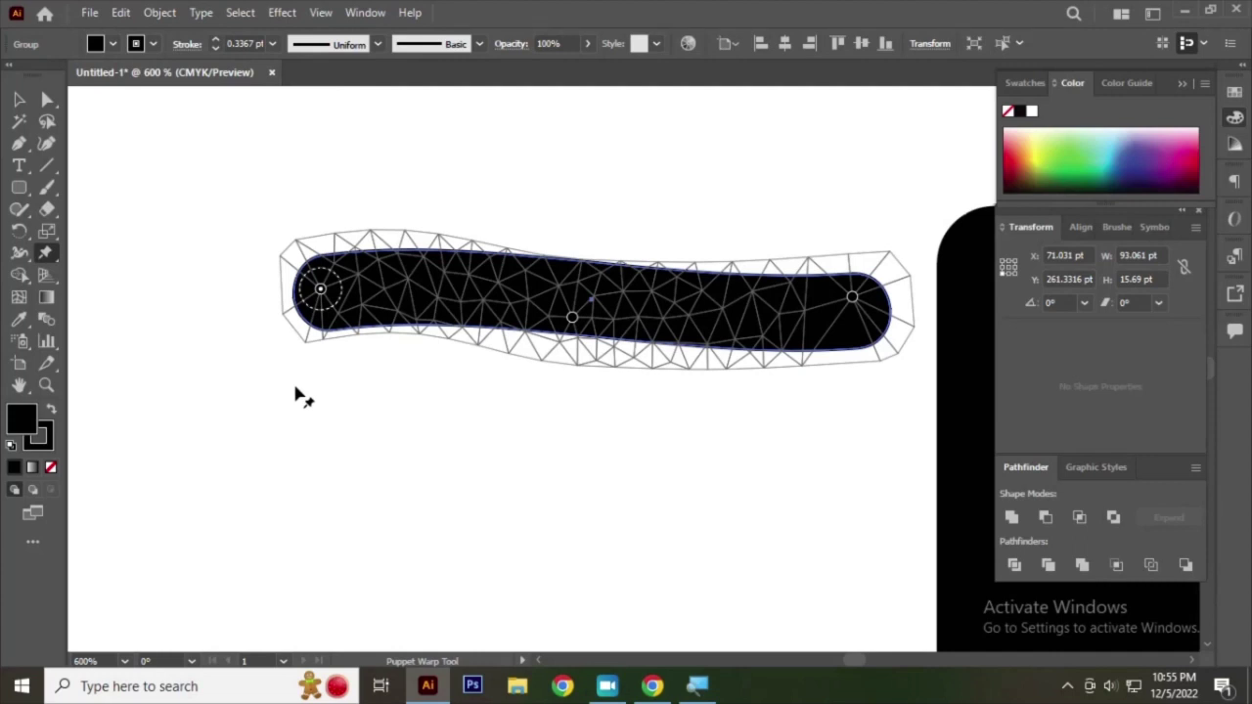
mouse_move(321, 291)
left_mouse_down()
mouse_move(291, 271)
mouse_move(325, 327)
left_mouse_up()
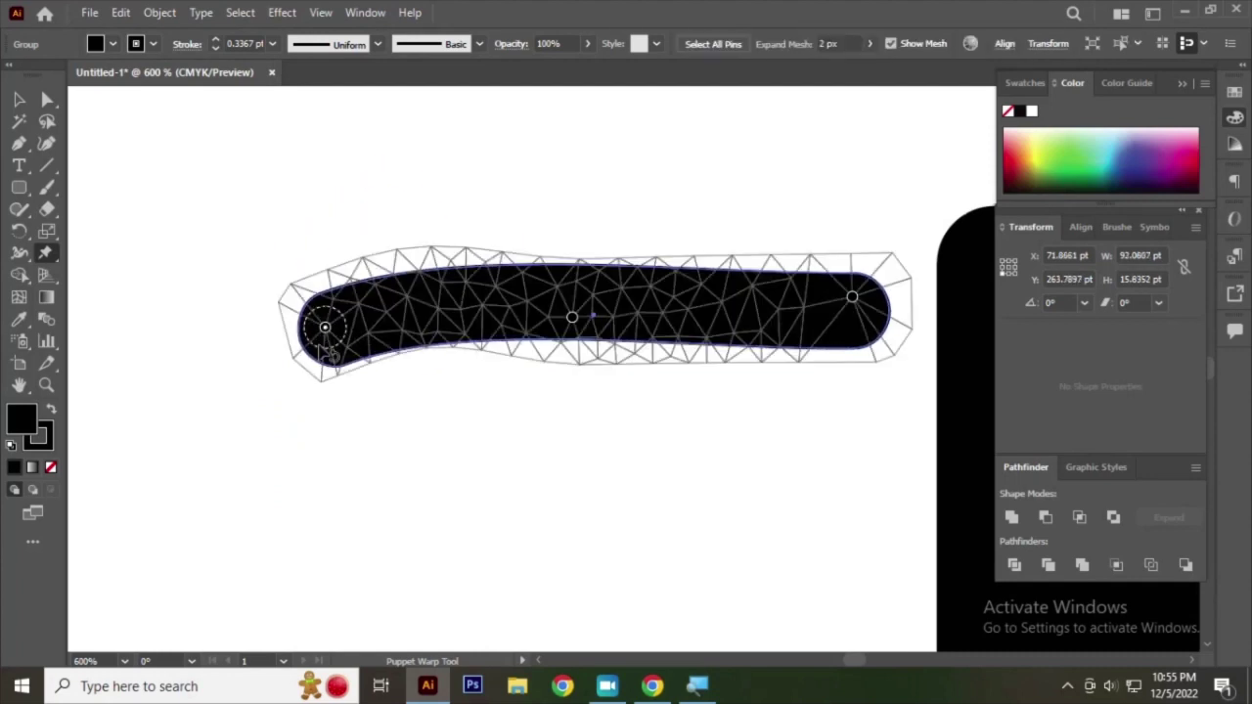
mouse_move(325, 328)
left_mouse_down()
mouse_move(305, 399)
mouse_move(261, 310)
mouse_move(322, 229)
mouse_move(268, 355)
mouse_move(277, 378)
mouse_move(280, 327)
left_mouse_up()
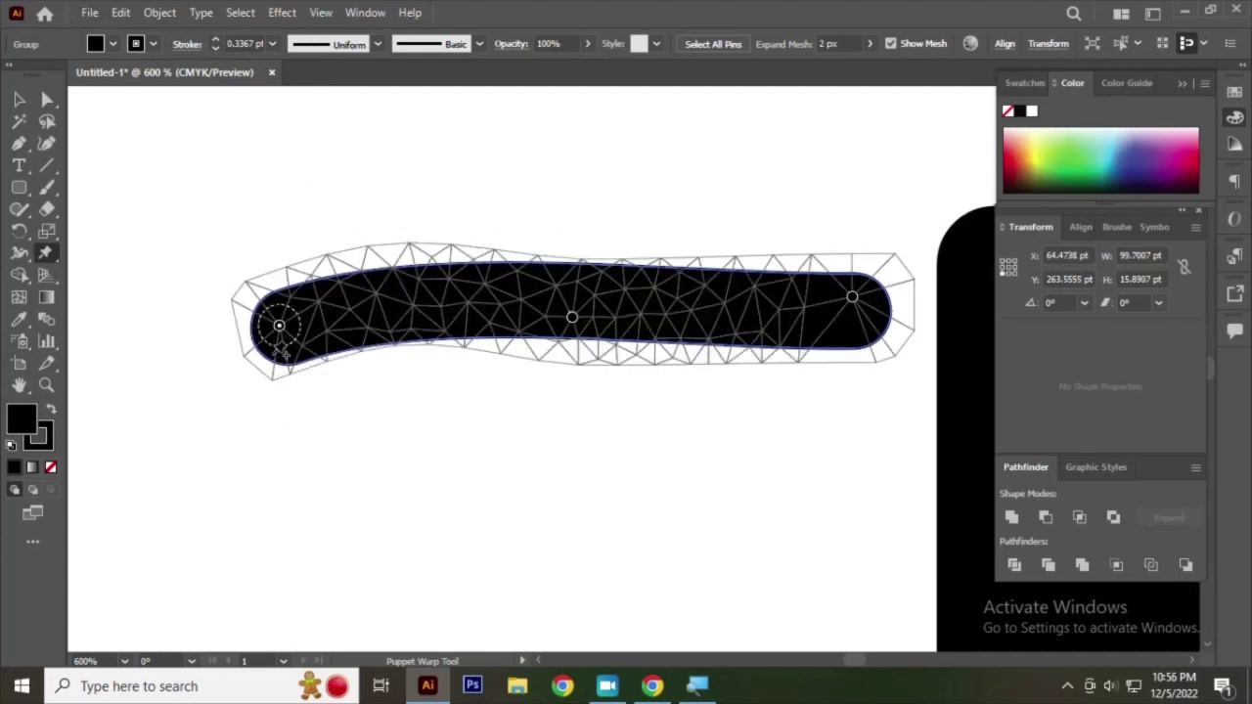
left_click(273, 354)
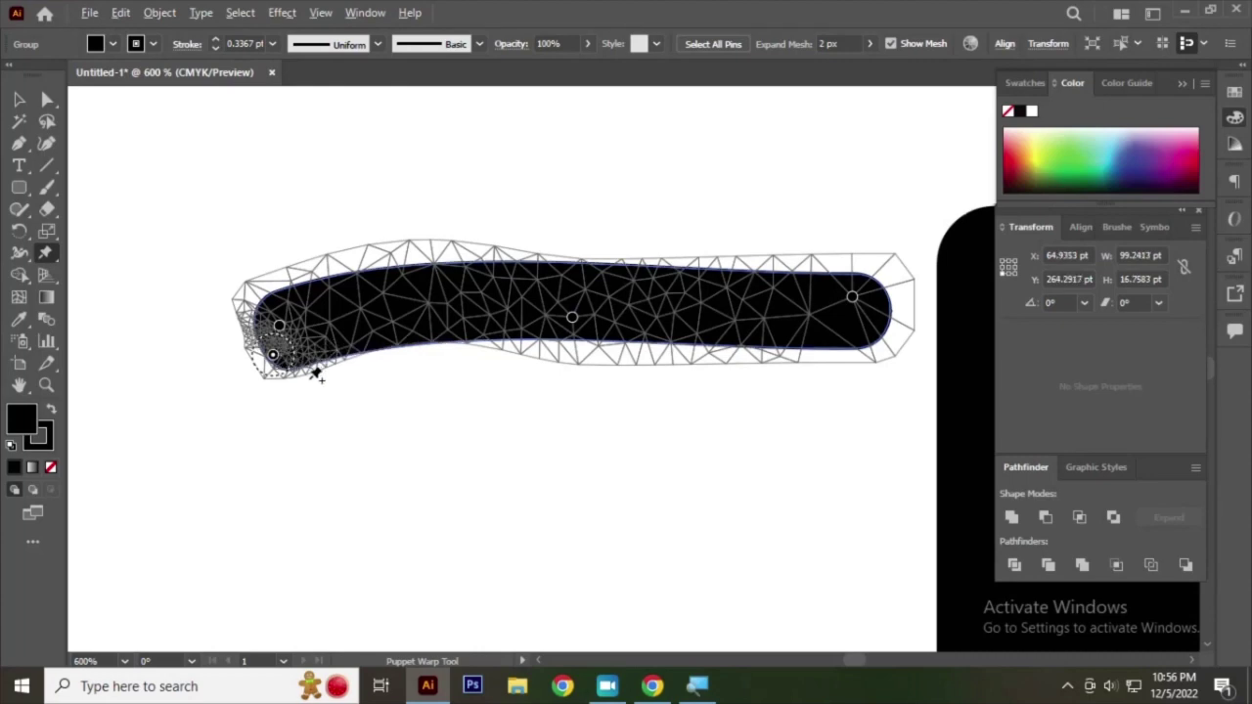
- Reposition the bar's left end with the new pin and add another pin near that end
scroll(315, 373, "up", 1)
scroll(287, 369, "up", 1)
scroll(322, 430, "up", 1)
scroll(252, 346, "up", 1)
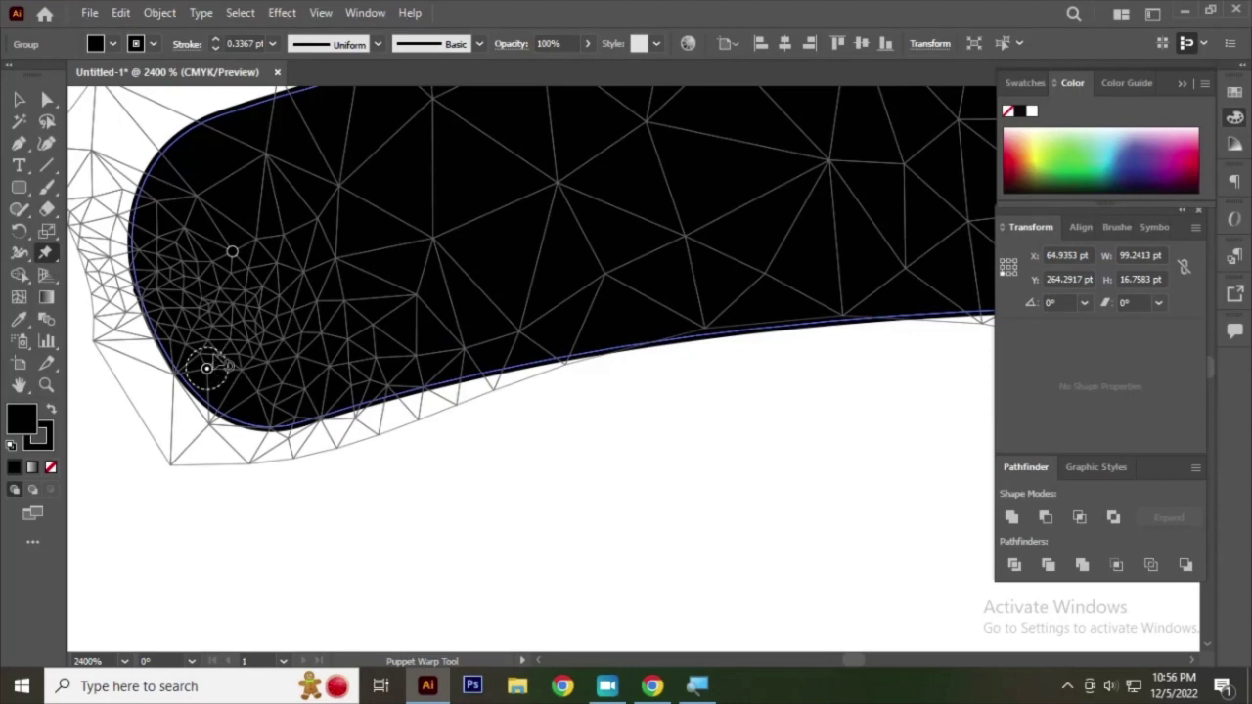
scroll(208, 368, "down", 3)
scroll(313, 345, "down", 1)
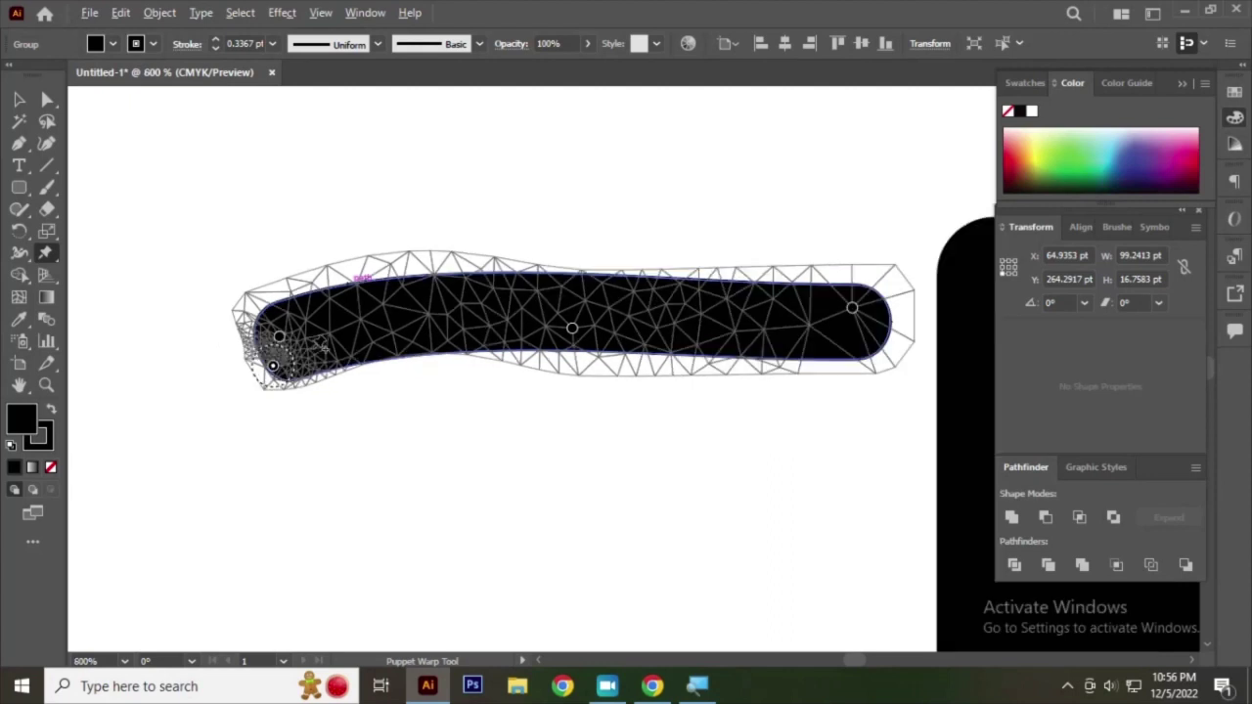
left_click_drag(279, 338, 290, 329)
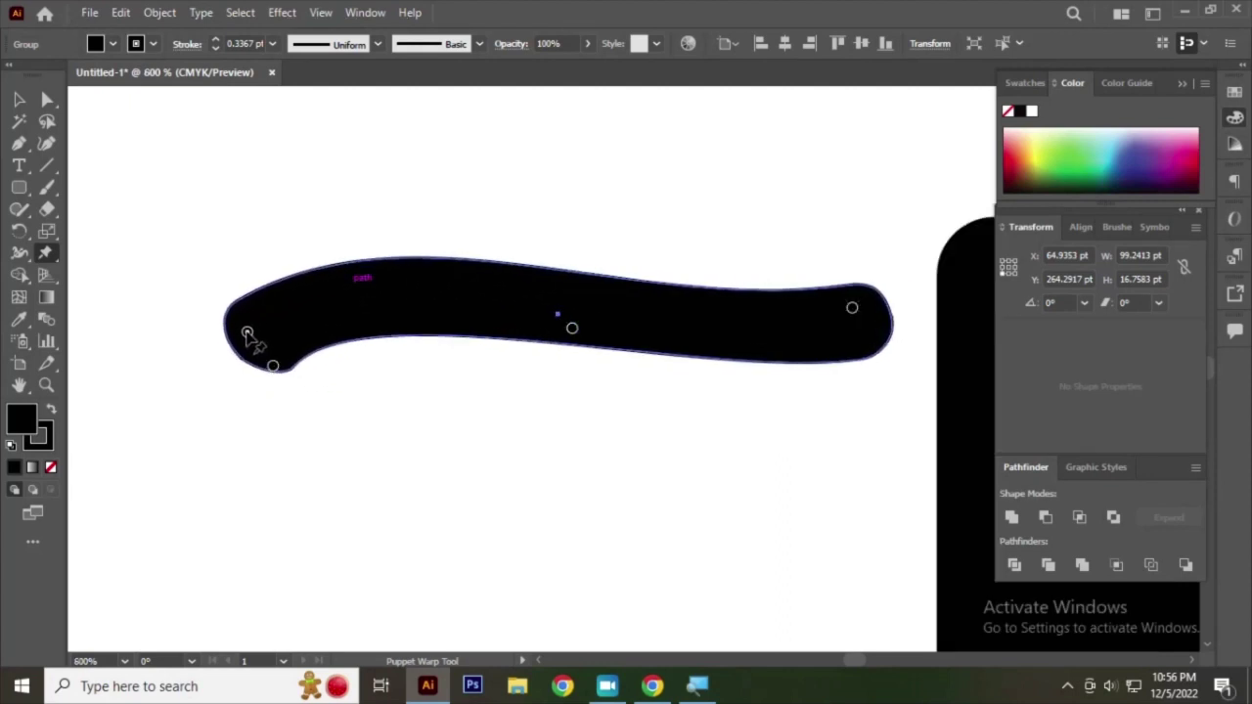
left_click_drag(290, 329, 279, 336)
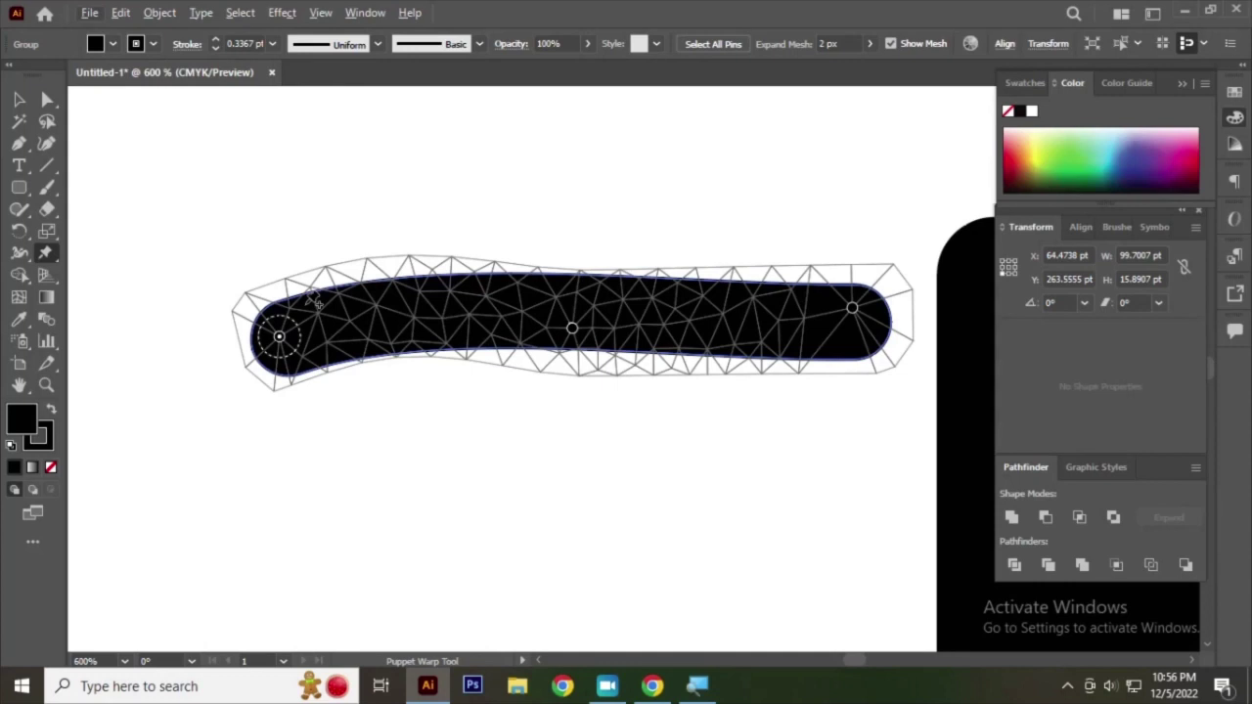
left_click(306, 304)
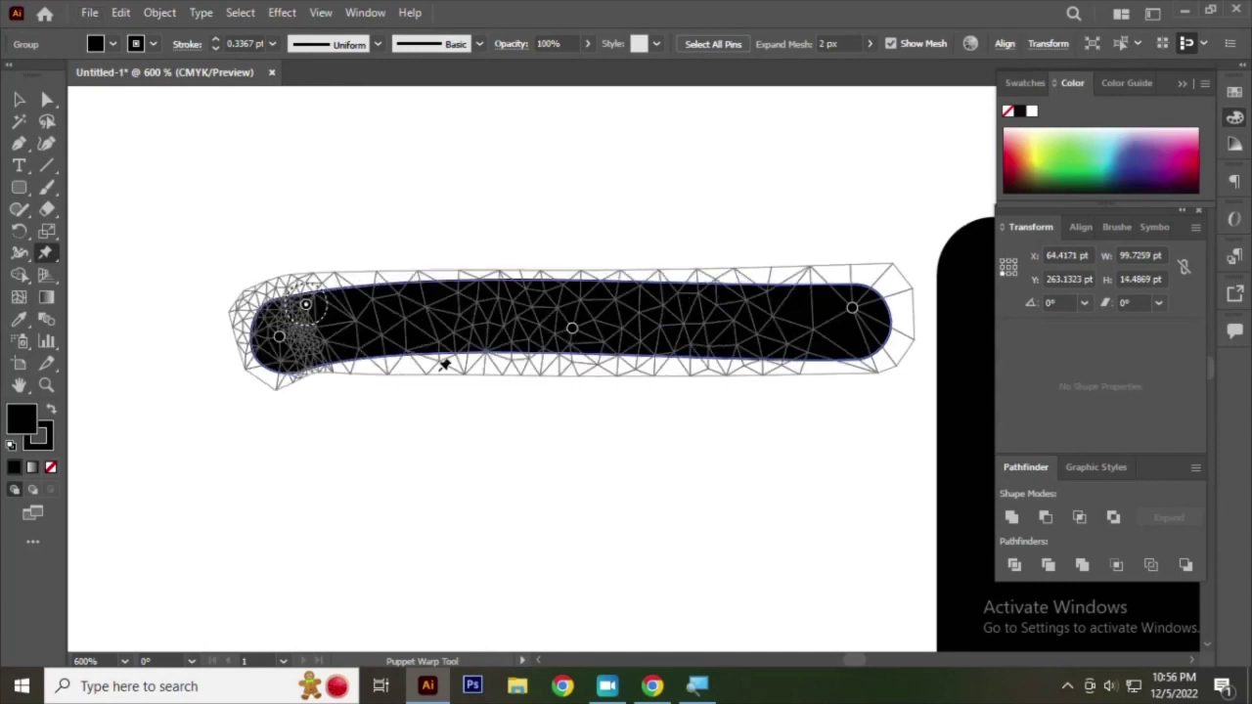
- Undo the extra pin and bend the arm bar into an S-curve from its middle pin
key("ctrl+z")
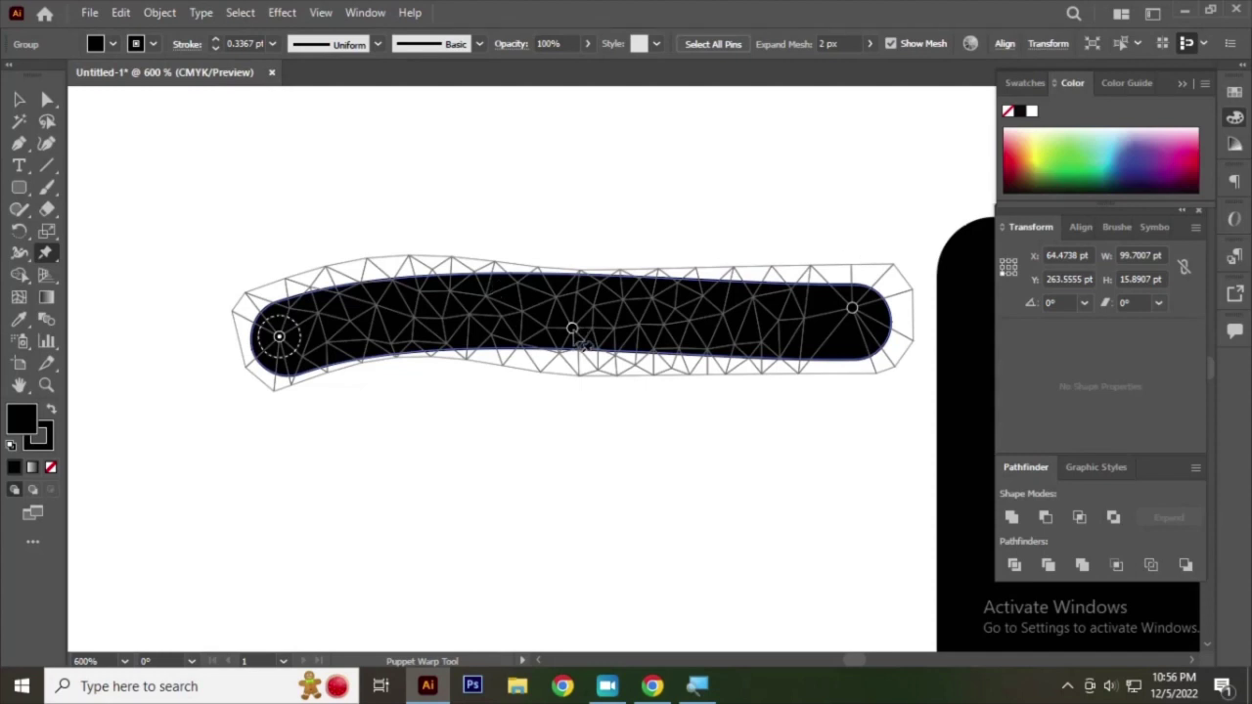
left_click(573, 329)
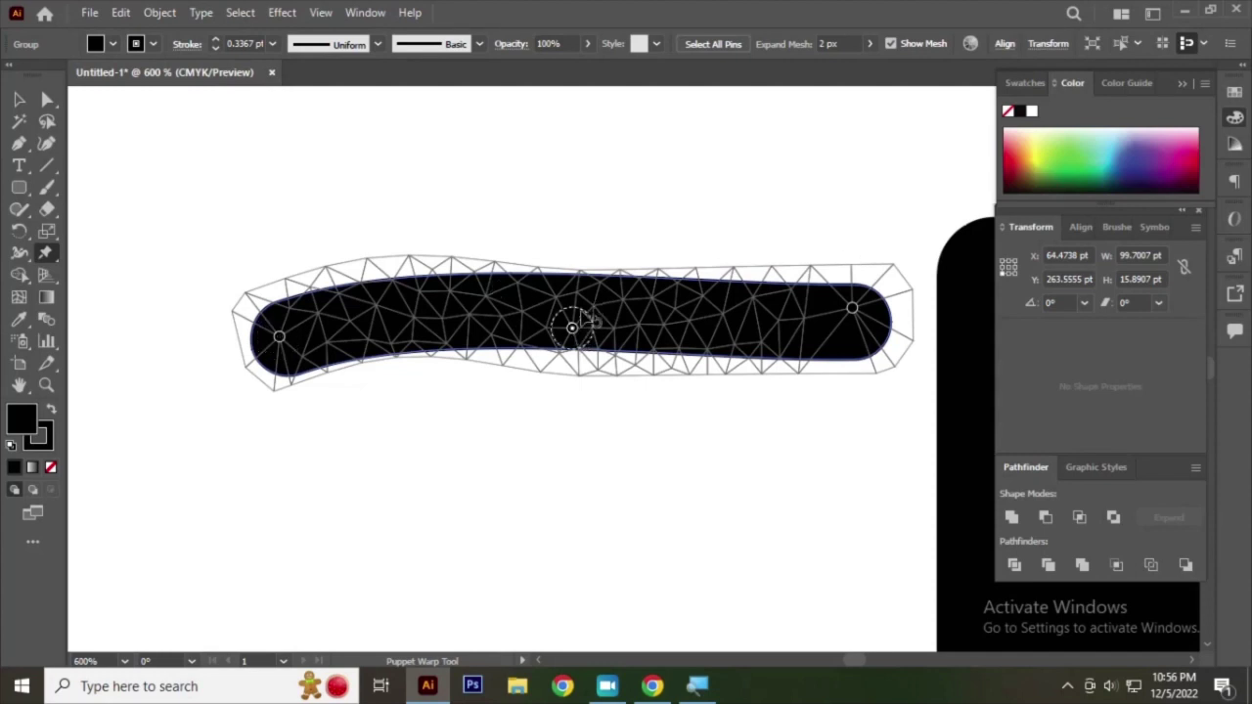
mouse_move(585, 320)
left_mouse_down()
mouse_move(584, 338)
mouse_move(604, 316)
mouse_move(573, 299)
left_mouse_up()
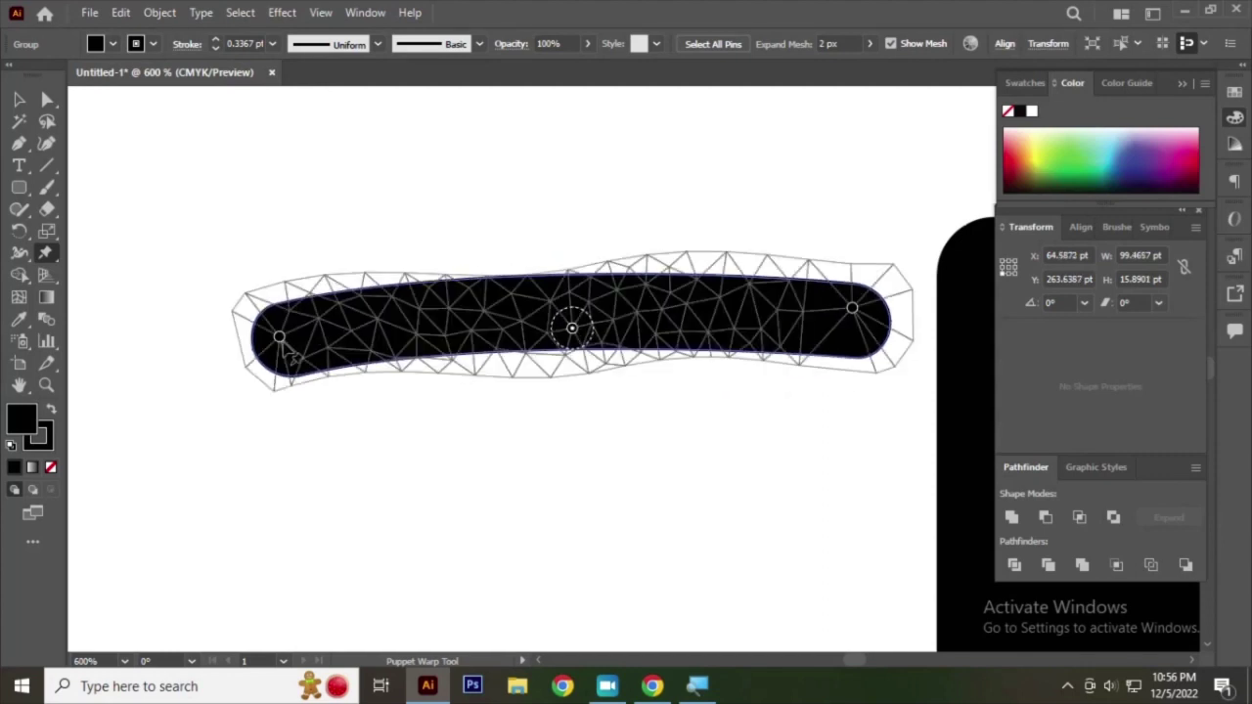
scroll(303, 343, "down", 2, "alt")
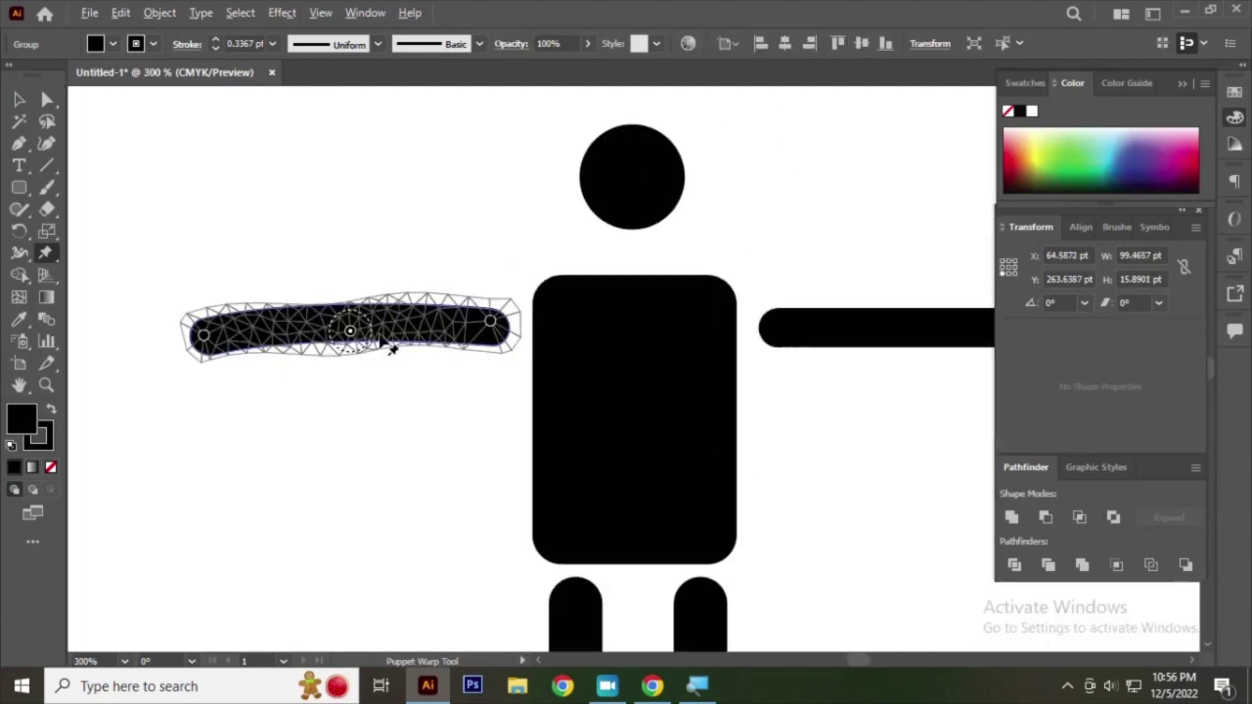
scroll(411, 338, "down", 1, "alt")
scroll(467, 324, "down", 1, "alt")
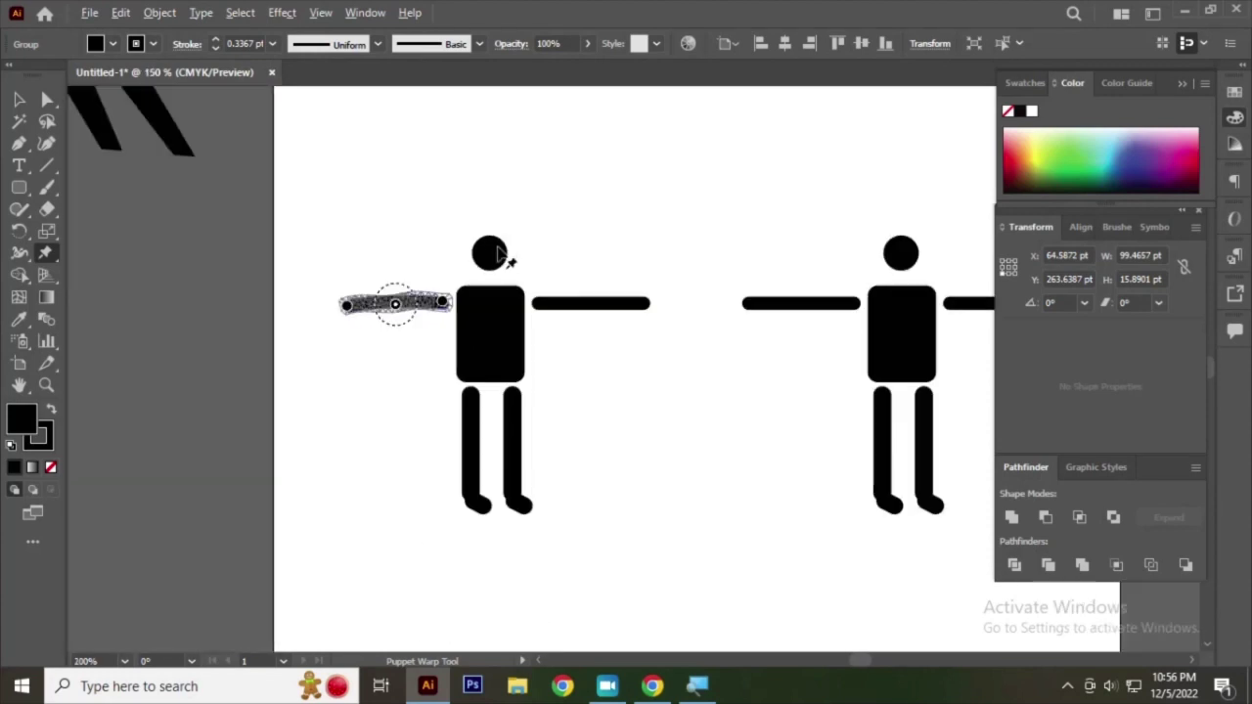
scroll(518, 396, "up", 2, "alt")
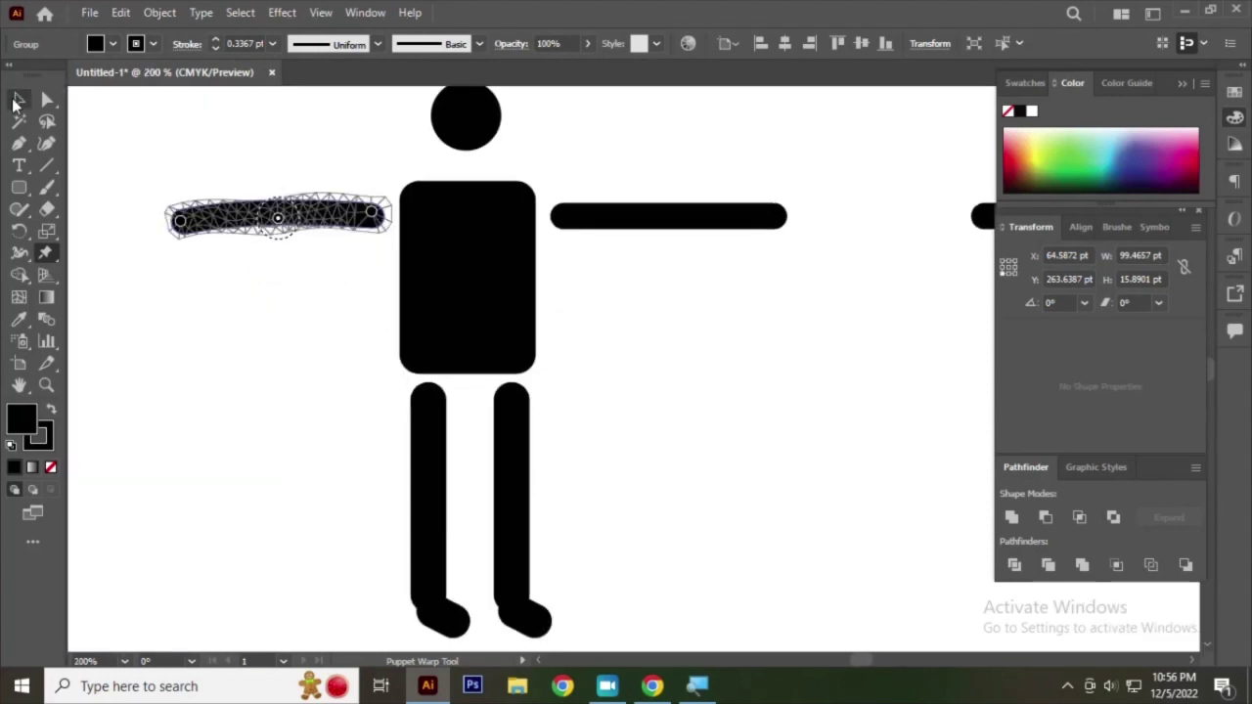
- Reselect the arm and re-warp its left end, adding a pin partway along for a gentle wave
left_click(17, 101)
left_click(274, 145)
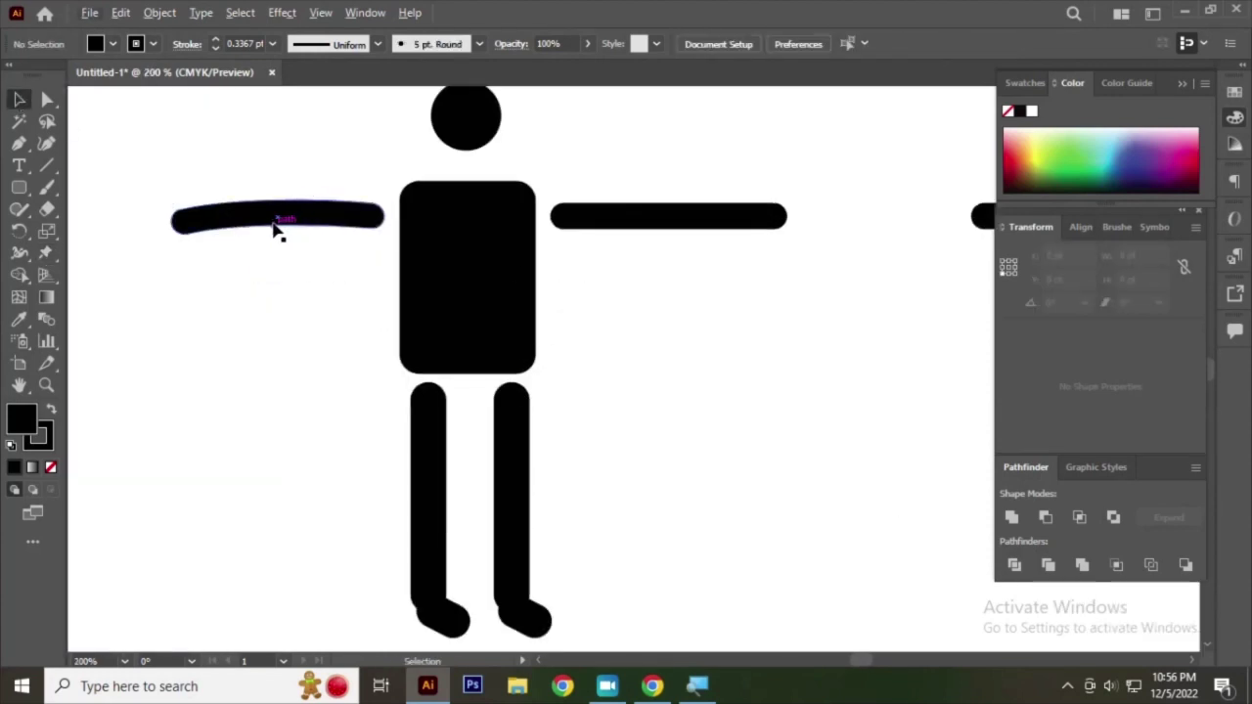
left_click(274, 227)
scroll(142, 208, "up", 3, "alt")
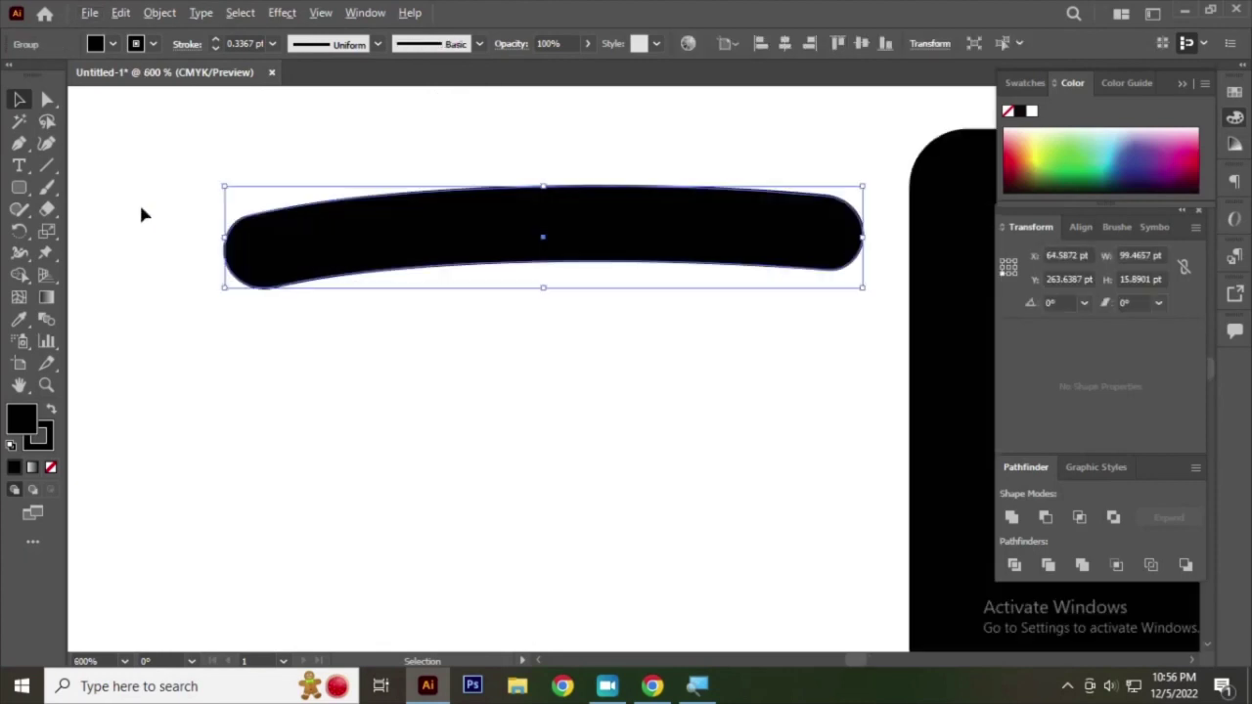
left_click(46, 253)
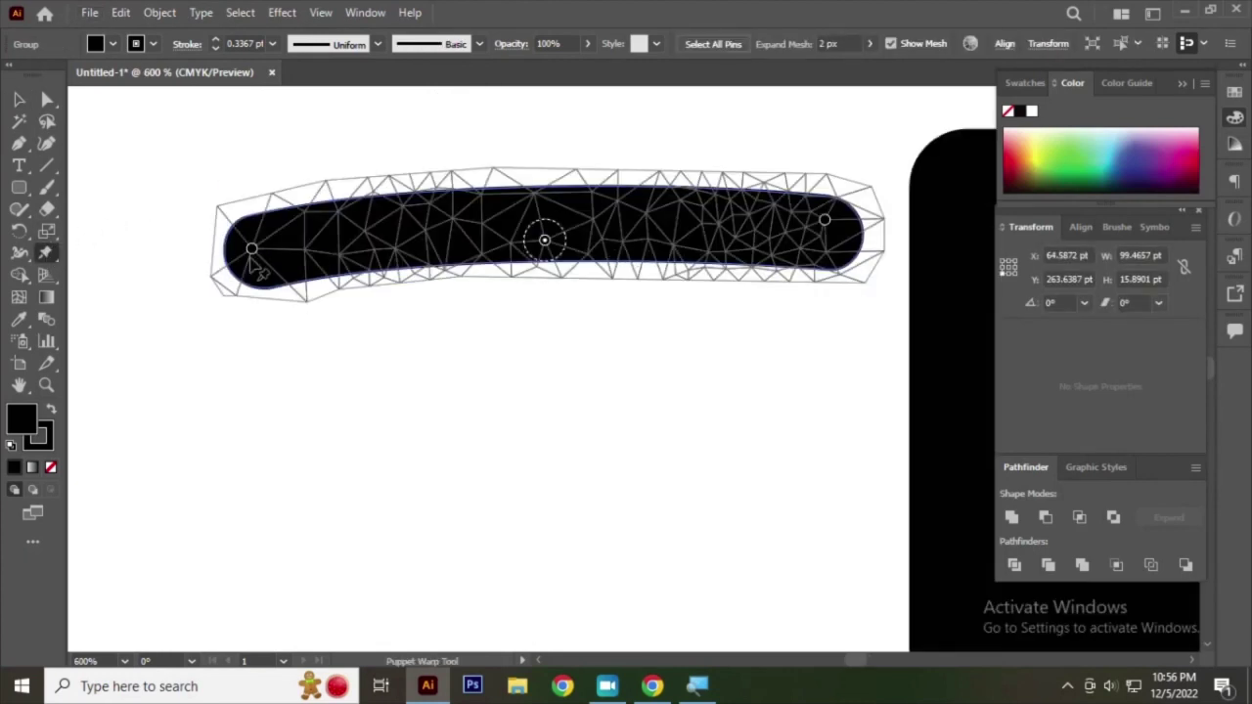
left_click_drag(253, 253, 315, 358)
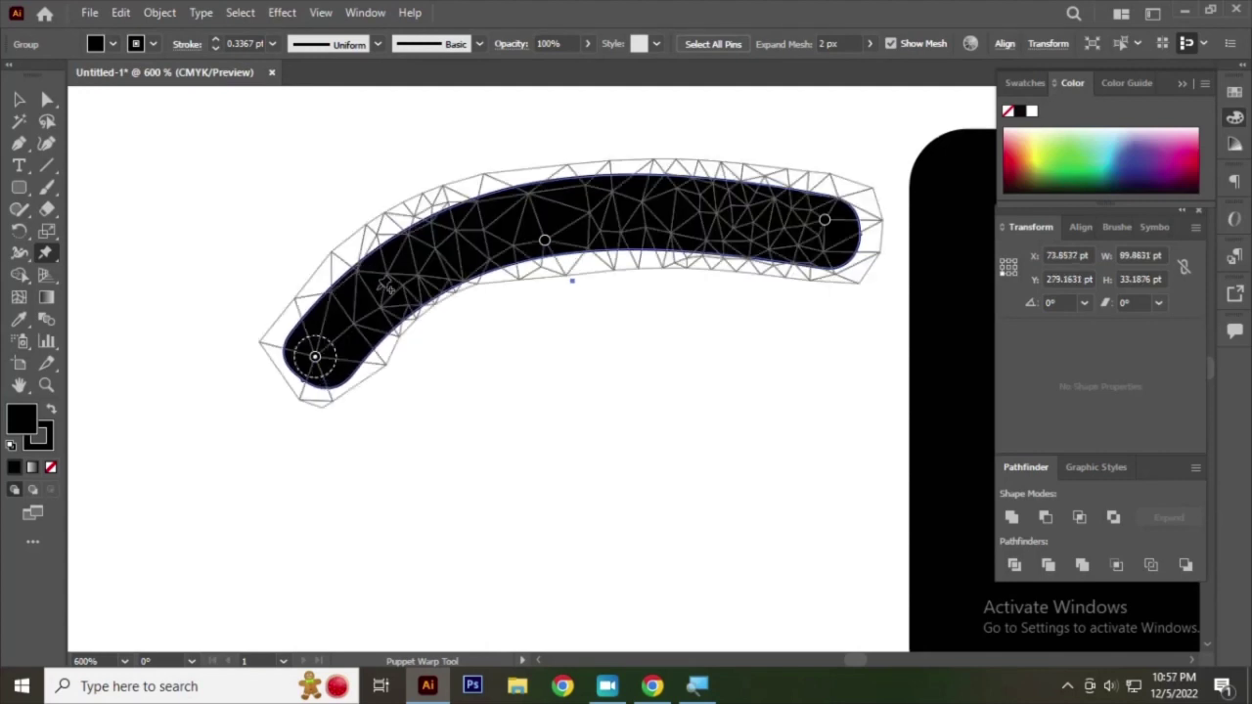
left_click(377, 290)
mouse_move(315, 357)
left_mouse_down()
mouse_move(288, 335)
mouse_move(283, 294)
mouse_move(309, 253)
mouse_move(264, 282)
mouse_move(271, 257)
mouse_move(248, 229)
left_mouse_up()
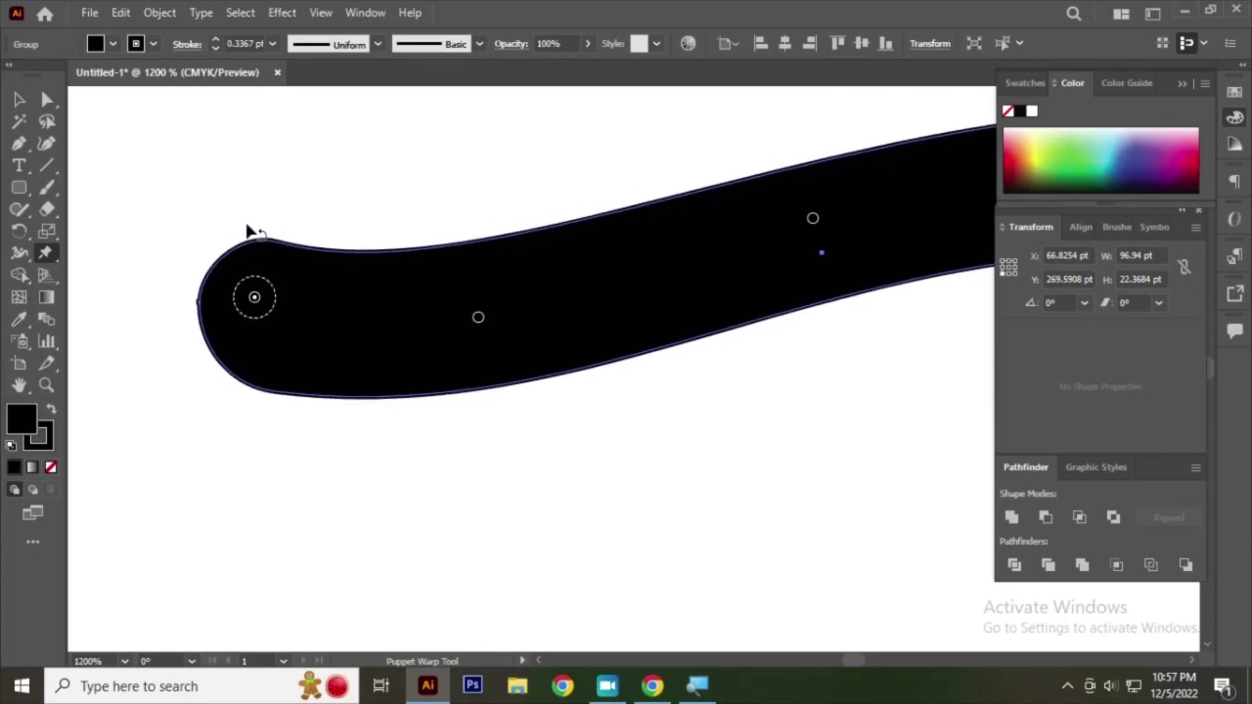
- Leave Puppet Warp, deselect the finished arm, and zoom to the figure's legs
scroll(247, 325, "down", 4)
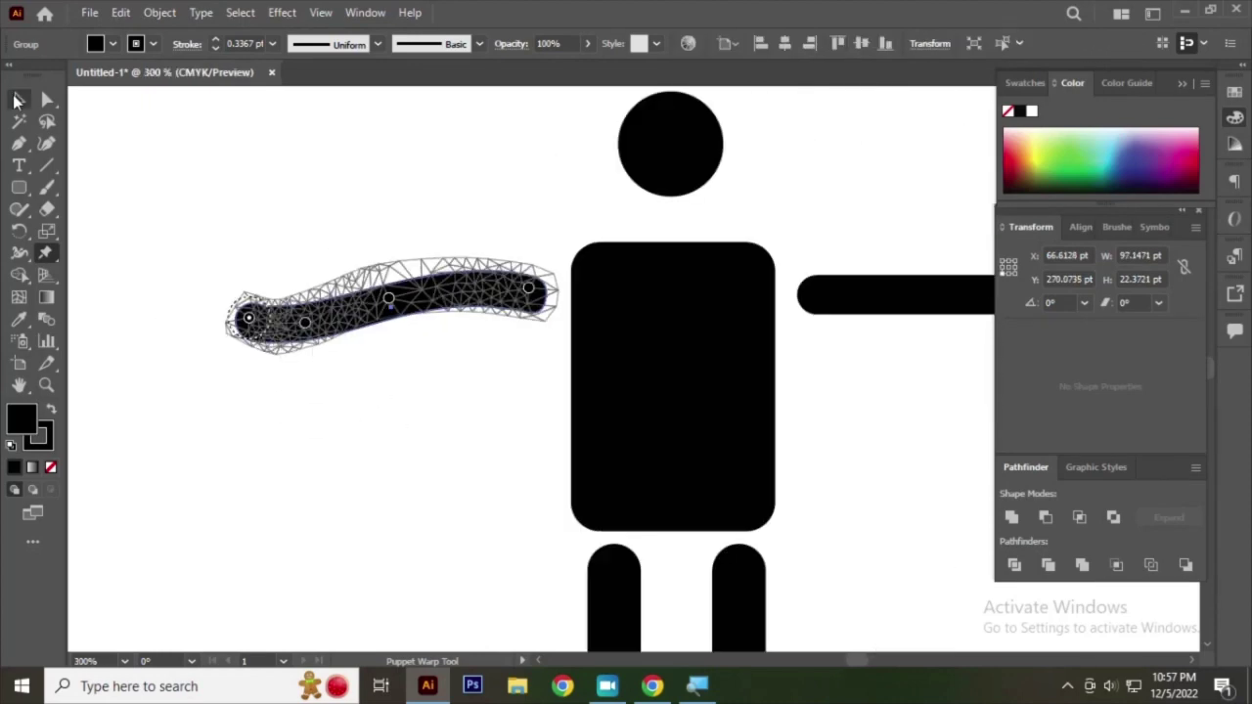
left_click(16, 101)
left_click(202, 253)
scroll(201, 253, "down", 1)
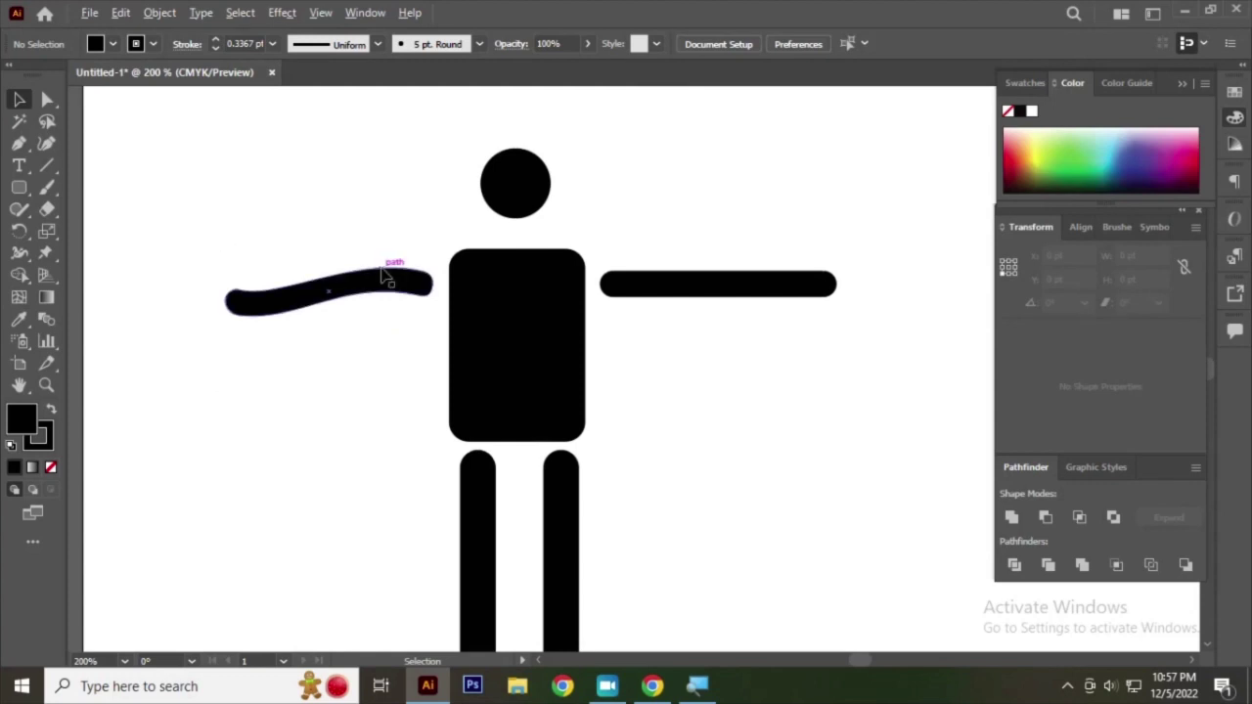
scroll(410, 288, "down", 3)
scroll(363, 285, "up", 2)
scroll(525, 380, "down", 2)
scroll(558, 393, "up", 2)
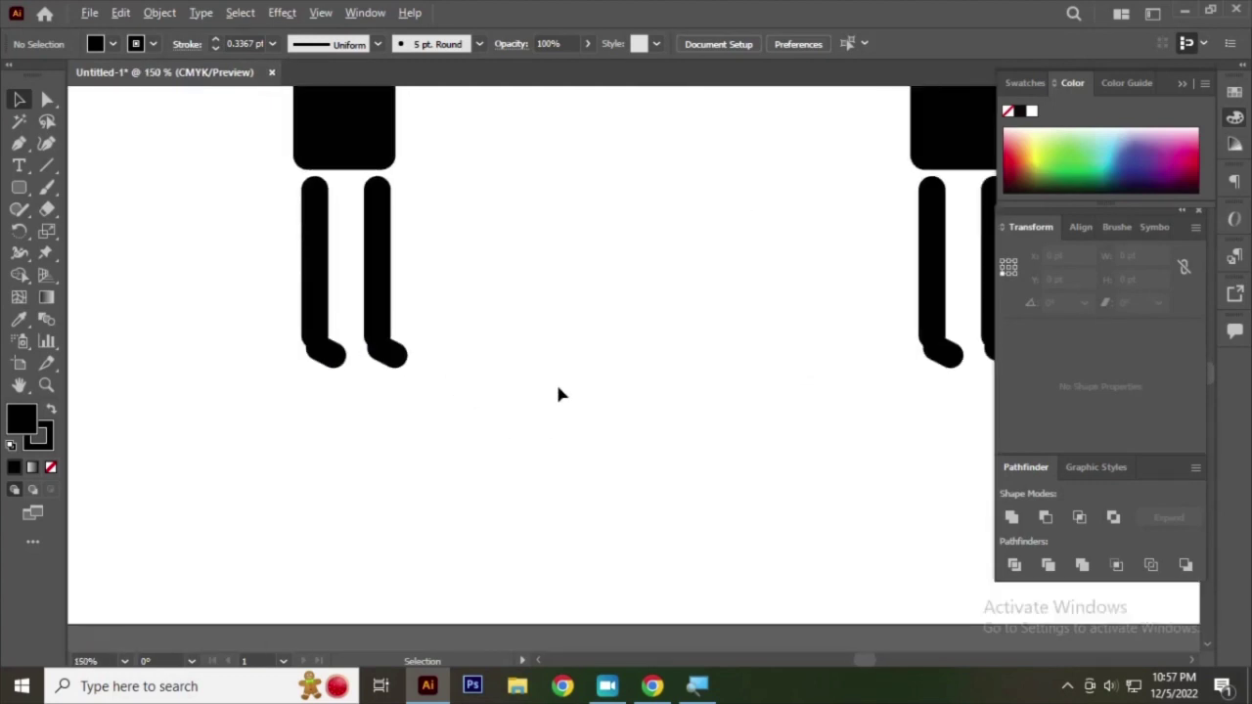
scroll(382, 338, "up", 2)
scroll(460, 371, "down", 2)
scroll(344, 308, "up", 2)
scroll(401, 373, "down", 2)
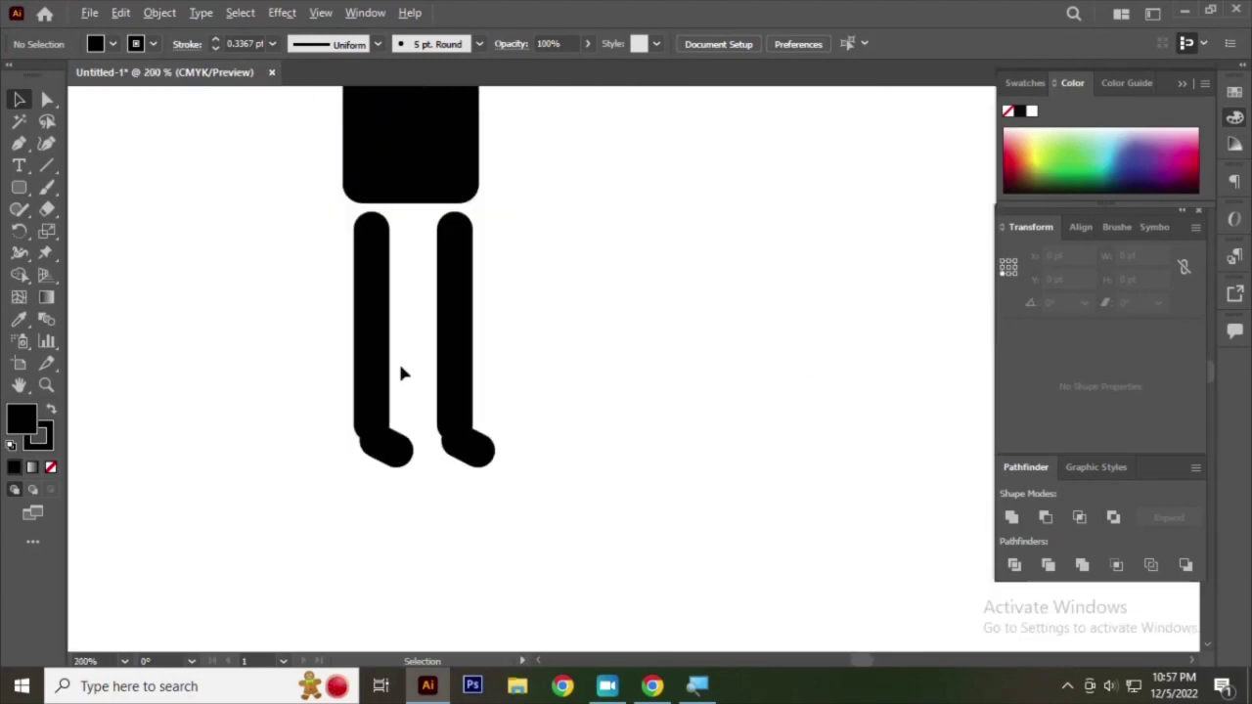
- Put the right leg under Puppet Warp and pin it at its middle, undoing a failed lower-leg bend
left_click(455, 314)
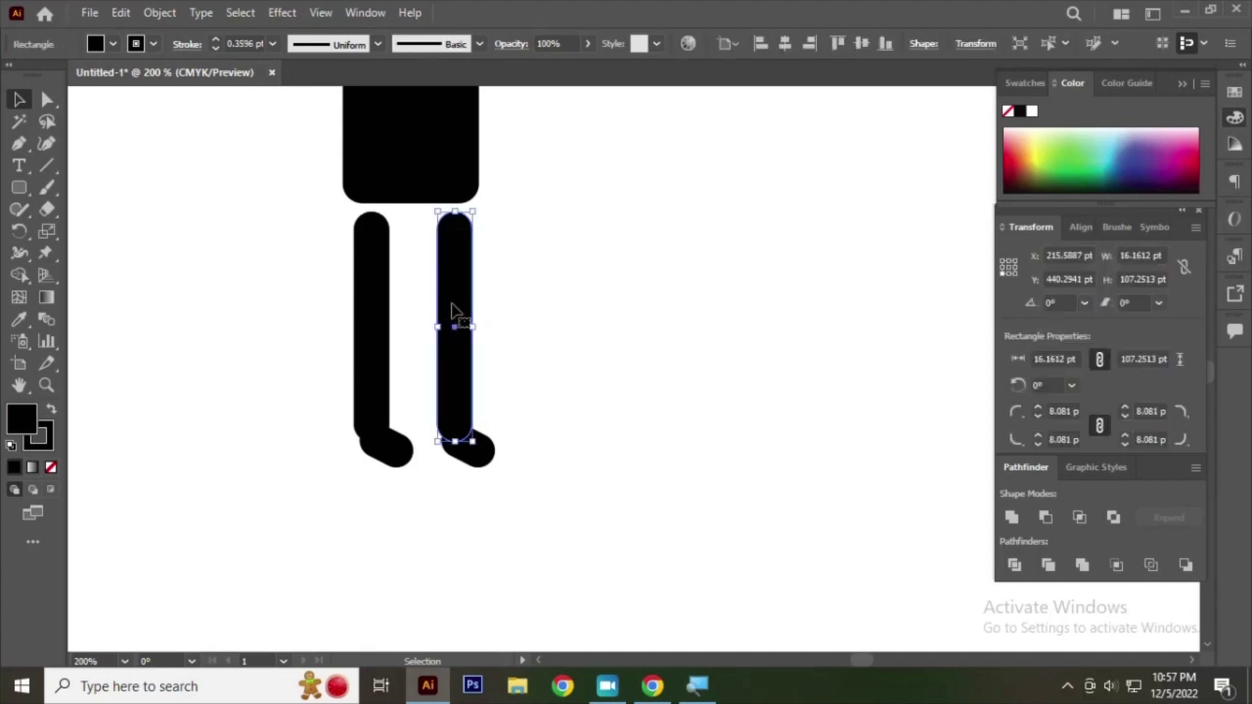
left_click(46, 254)
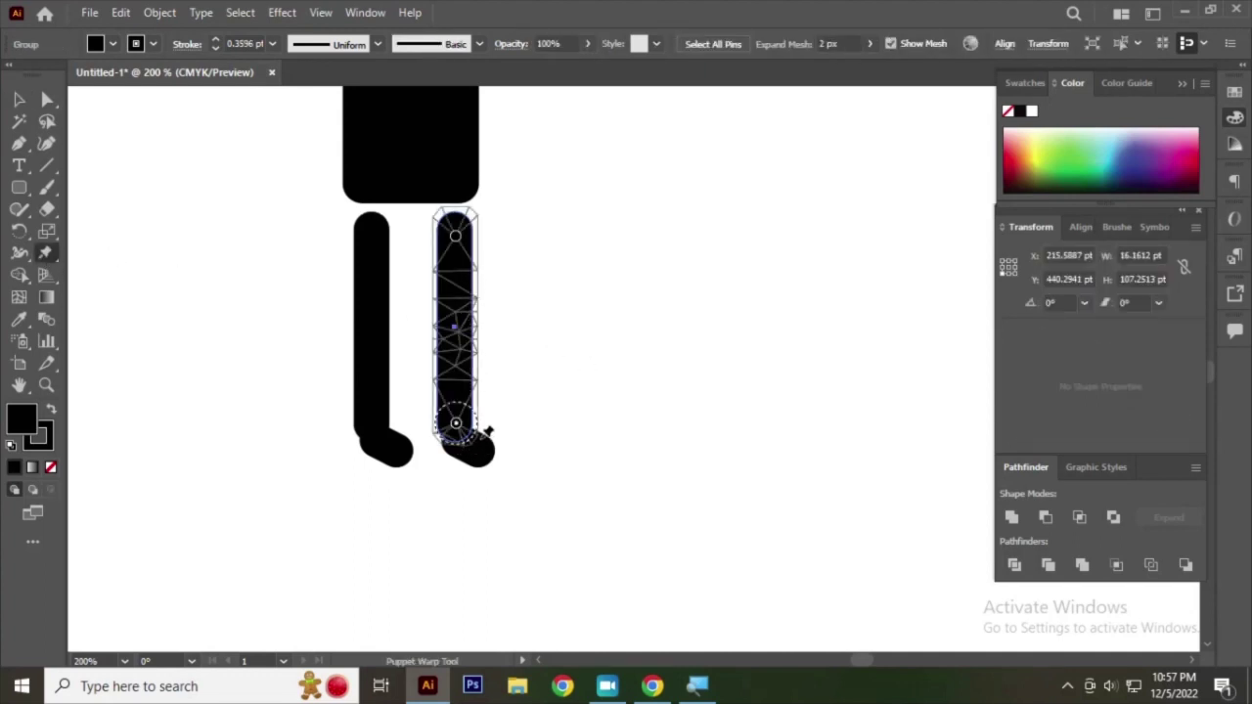
scroll(485, 450, "up", 3)
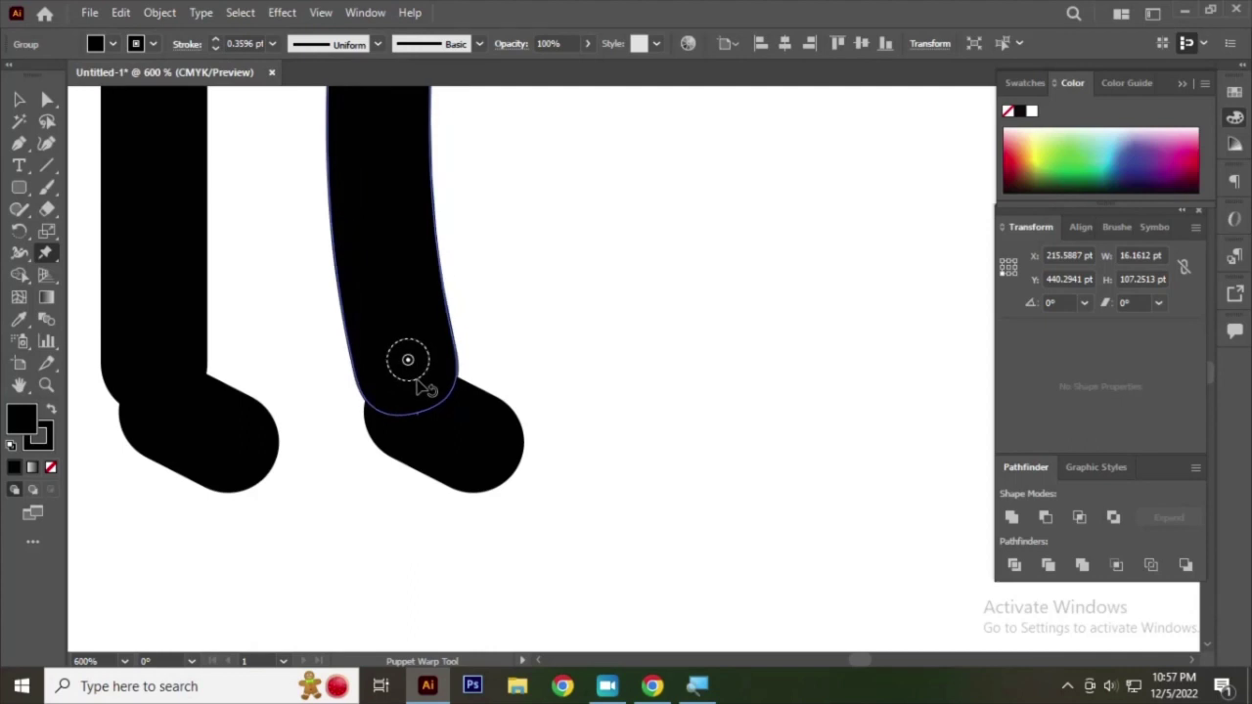
scroll(411, 431, "down", 4)
scroll(480, 352, "up", 1)
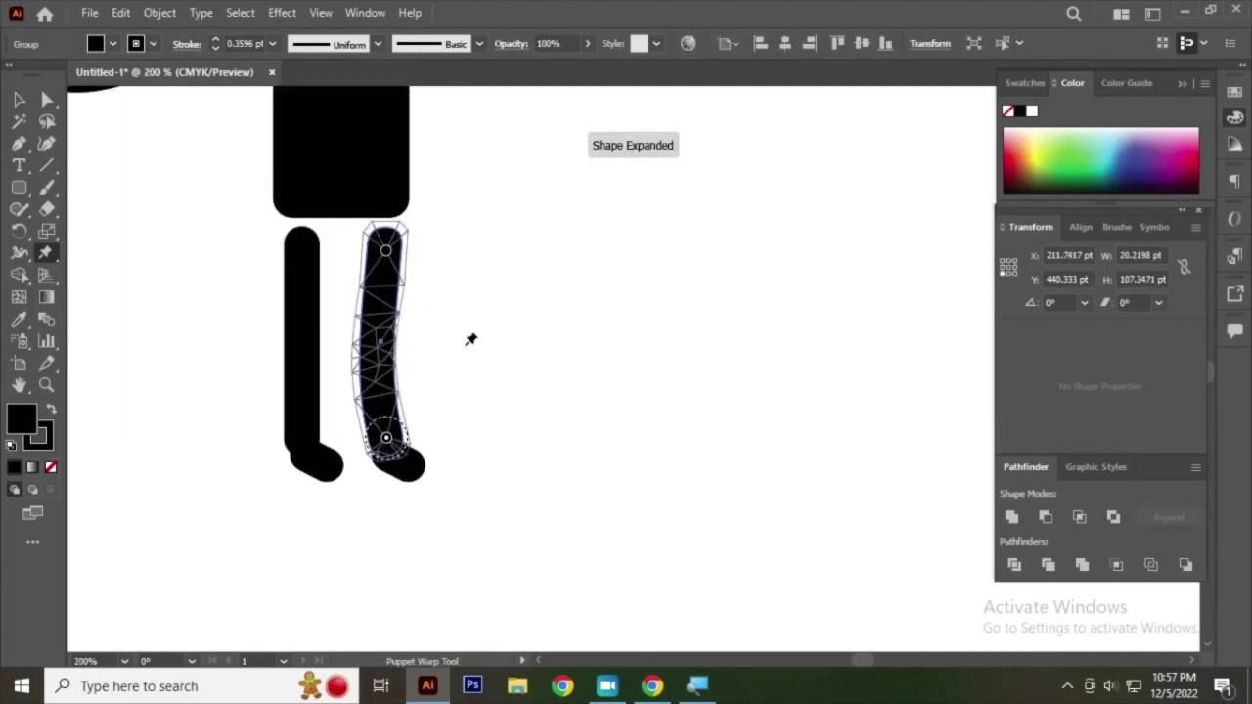
key("ctrl+z")
left_click(385, 339)
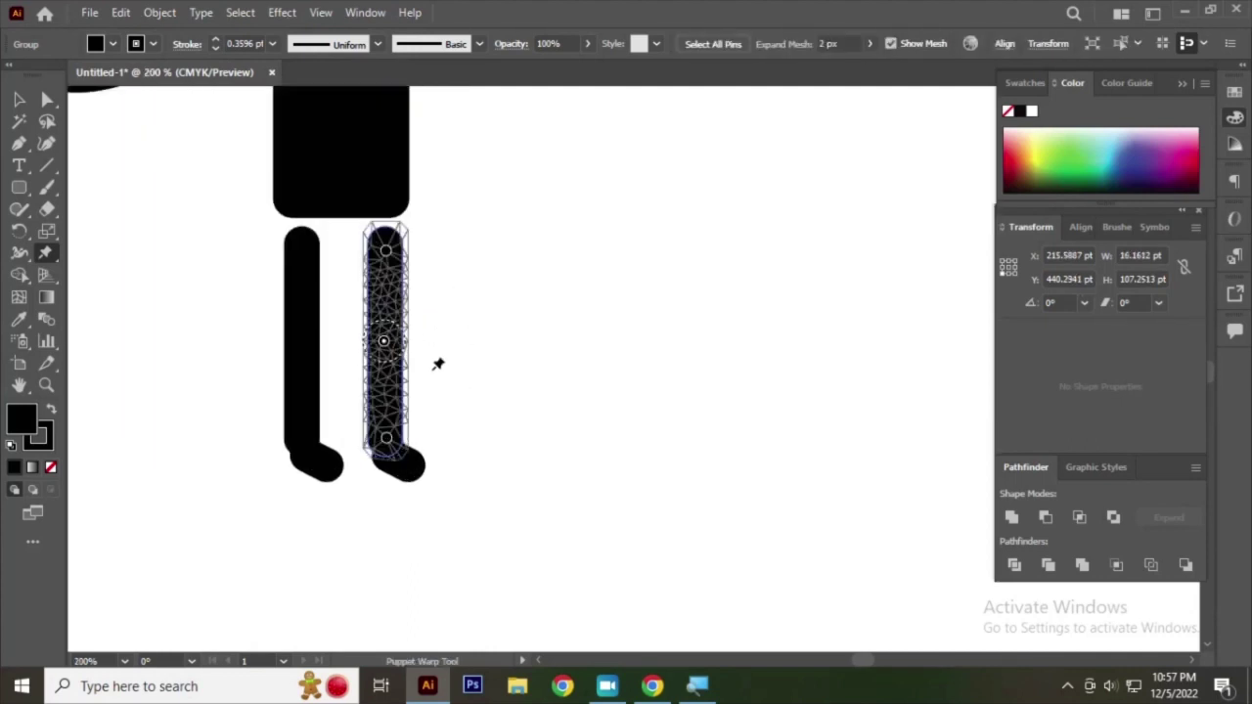
left_click_drag(391, 452, 414, 442)
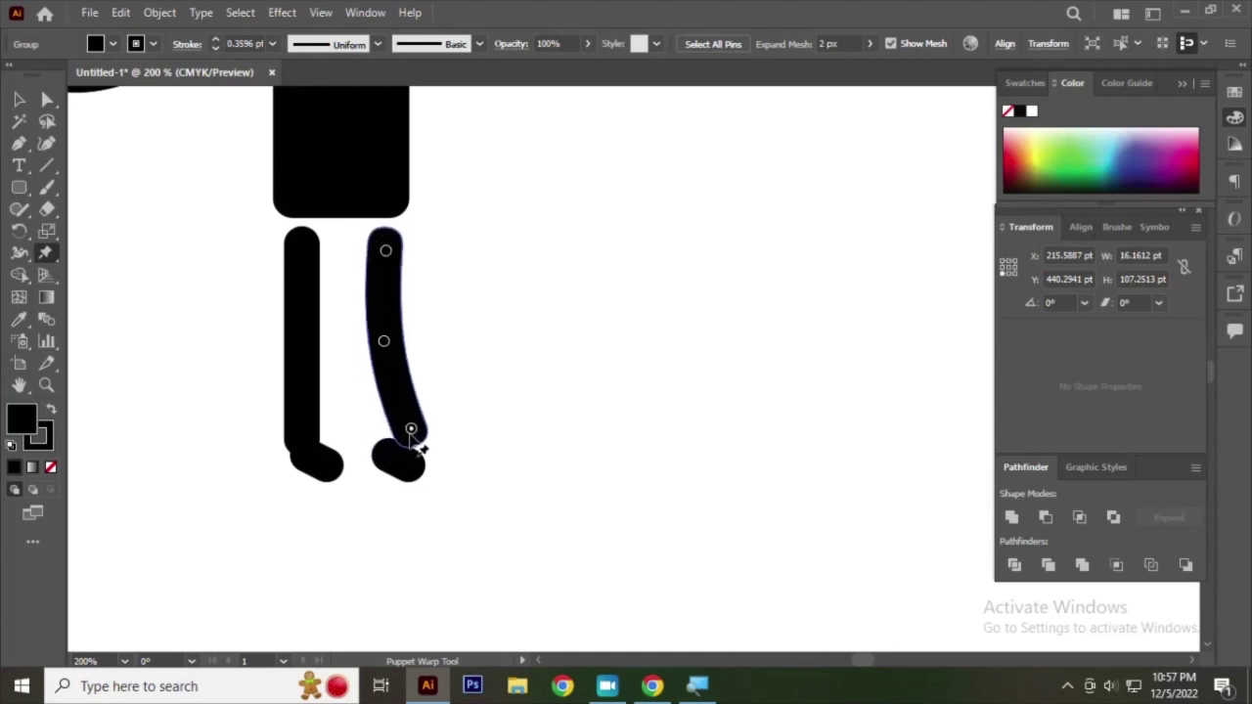
key("ctrl+z")
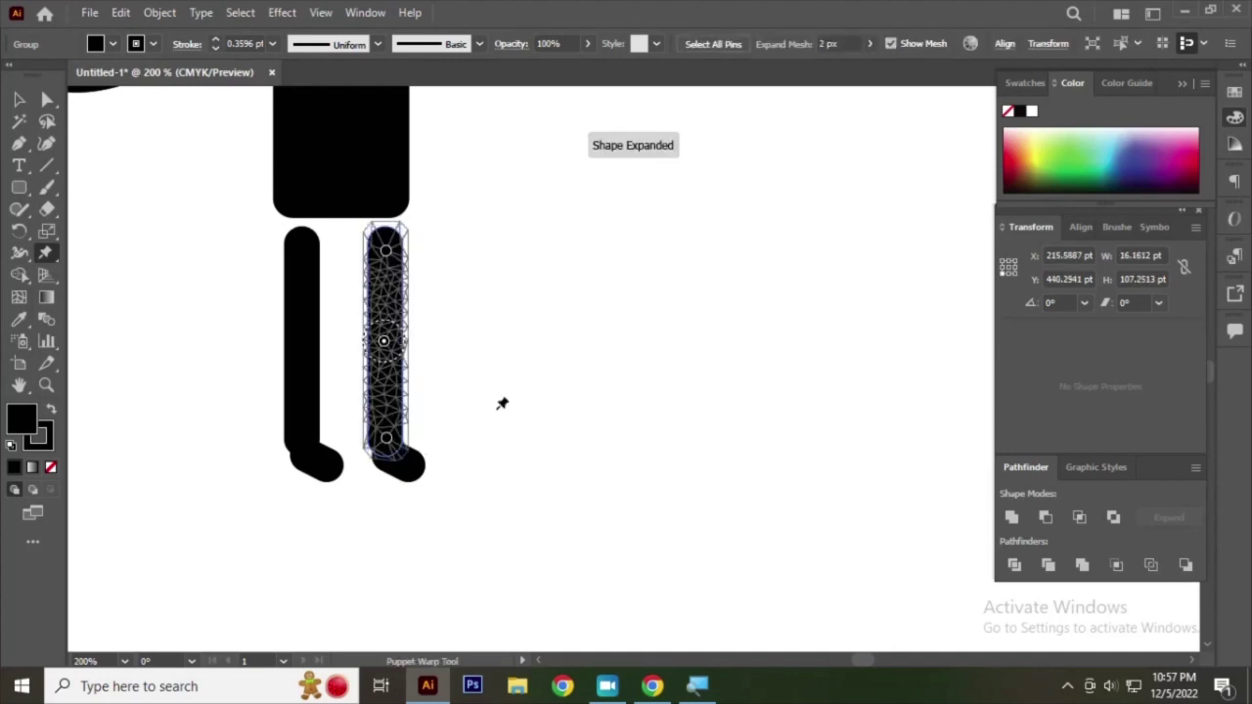
- Bend the right leg at its middle and pin its lower end to form a gentle S-curve
scroll(414, 467, "up", 3)
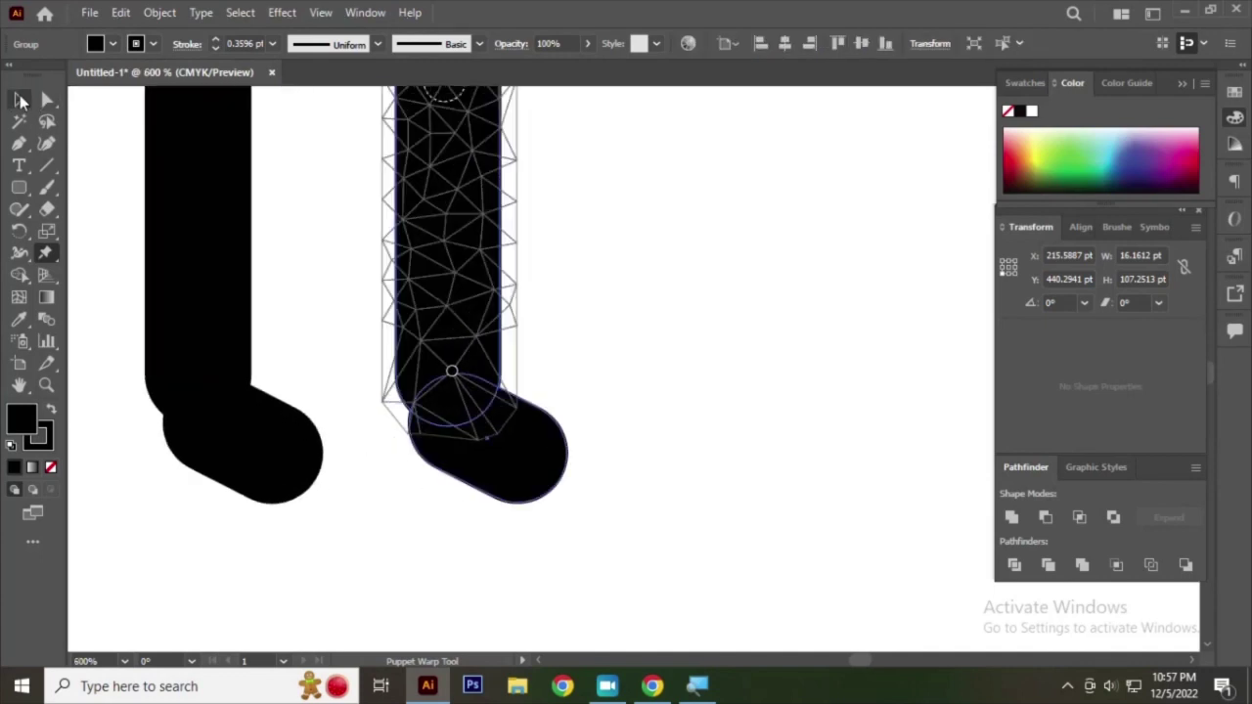
scroll(476, 316, "down", 3)
scroll(405, 378, "up", 2)
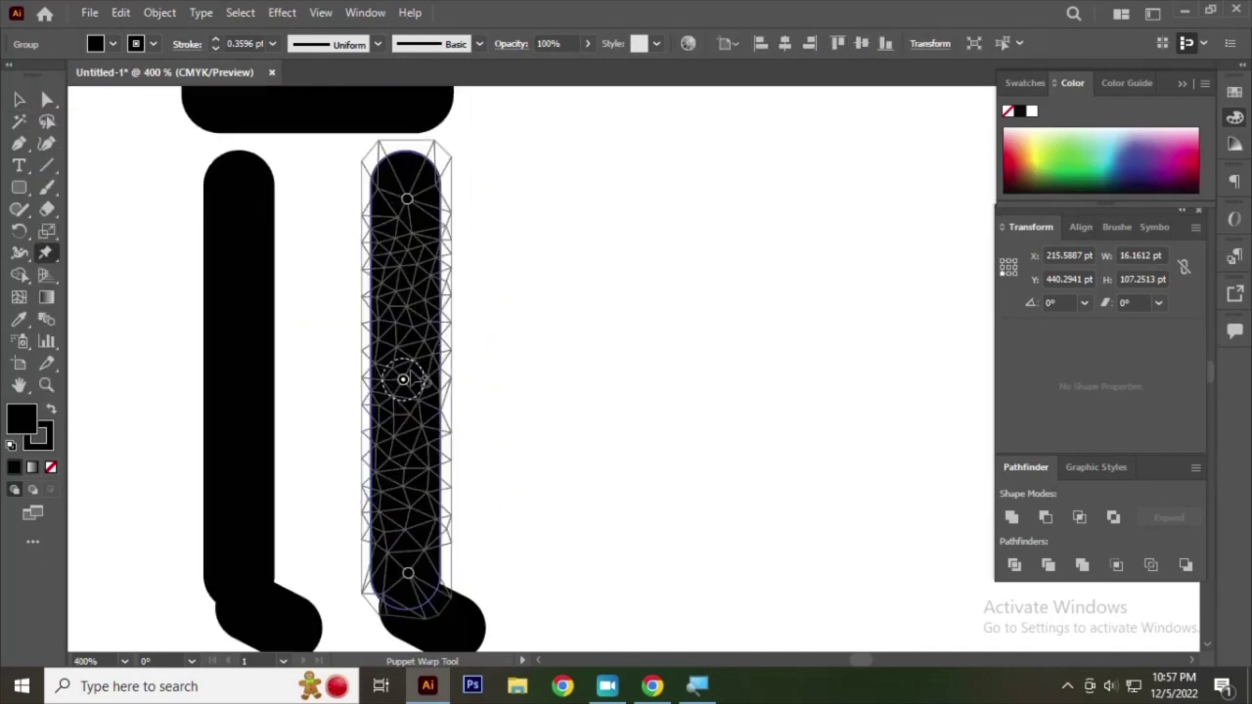
mouse_move(403, 380)
left_mouse_down()
mouse_move(428, 385)
mouse_move(366, 377)
mouse_move(421, 376)
left_mouse_up()
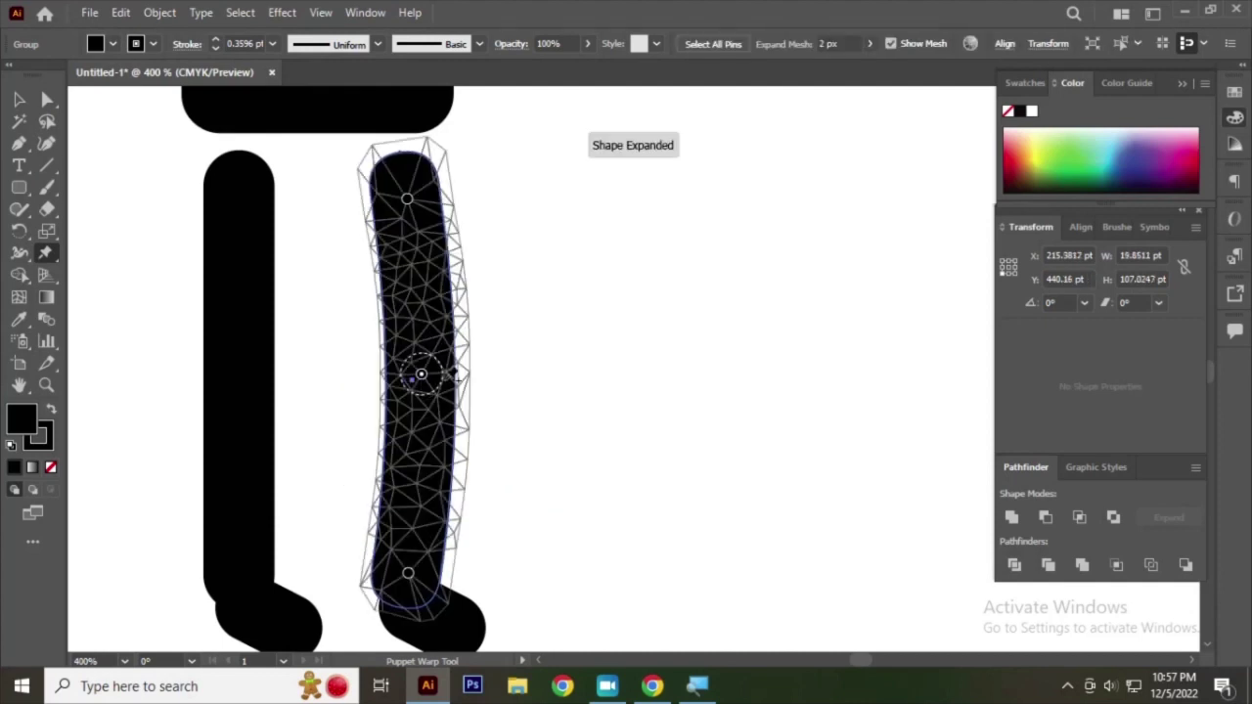
left_click(410, 518)
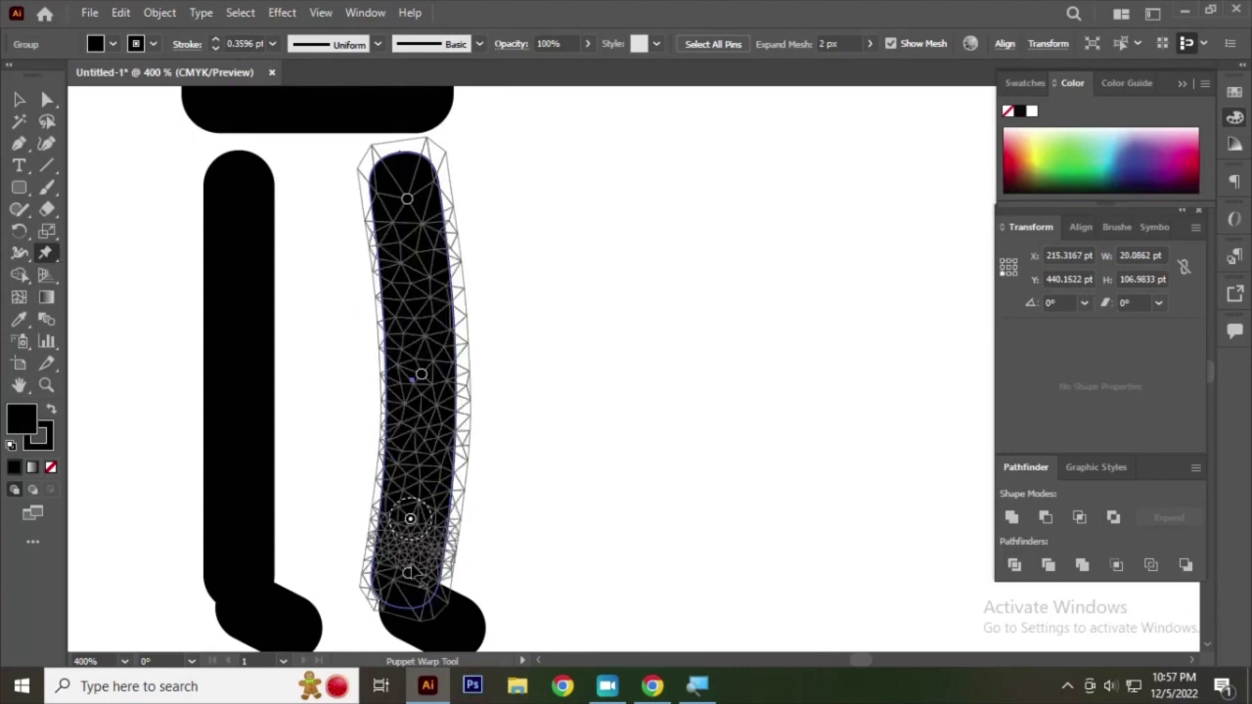
mouse_move(398, 510)
left_mouse_down()
mouse_move(380, 494)
mouse_move(376, 516)
left_mouse_up()
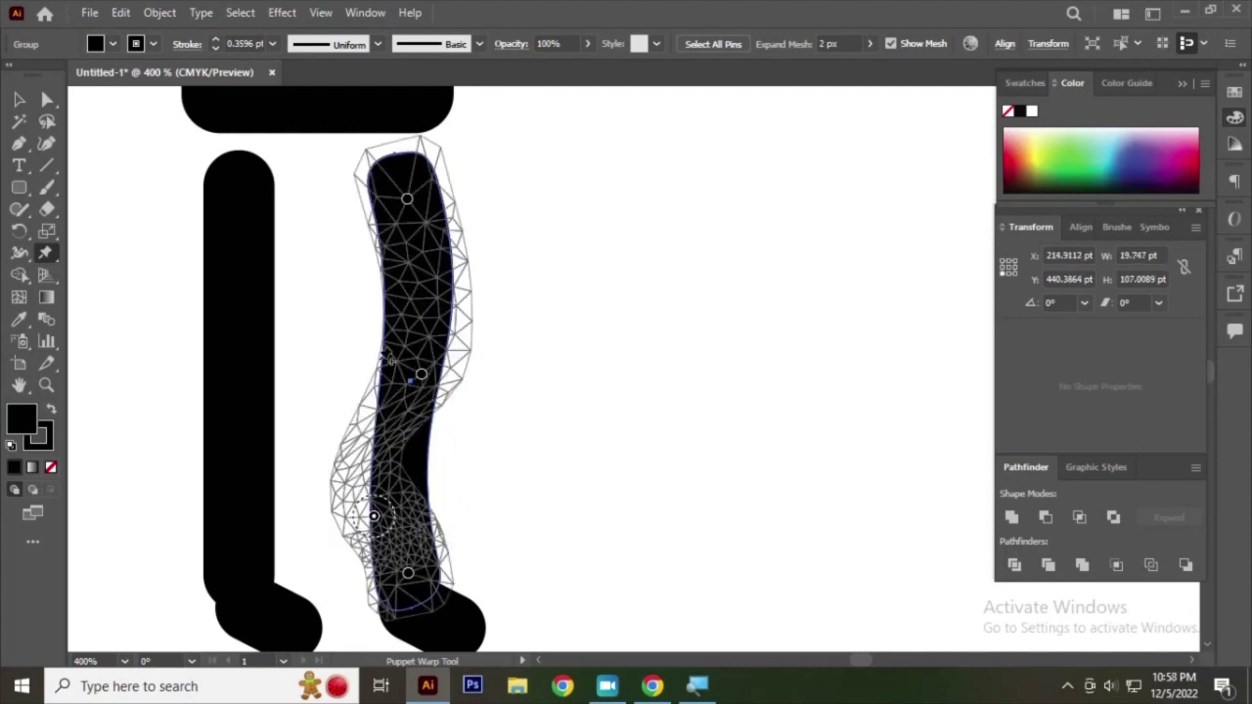
scroll(413, 239, "down", 2)
- Finish warping the right leg and deselect it
left_click(19, 101)
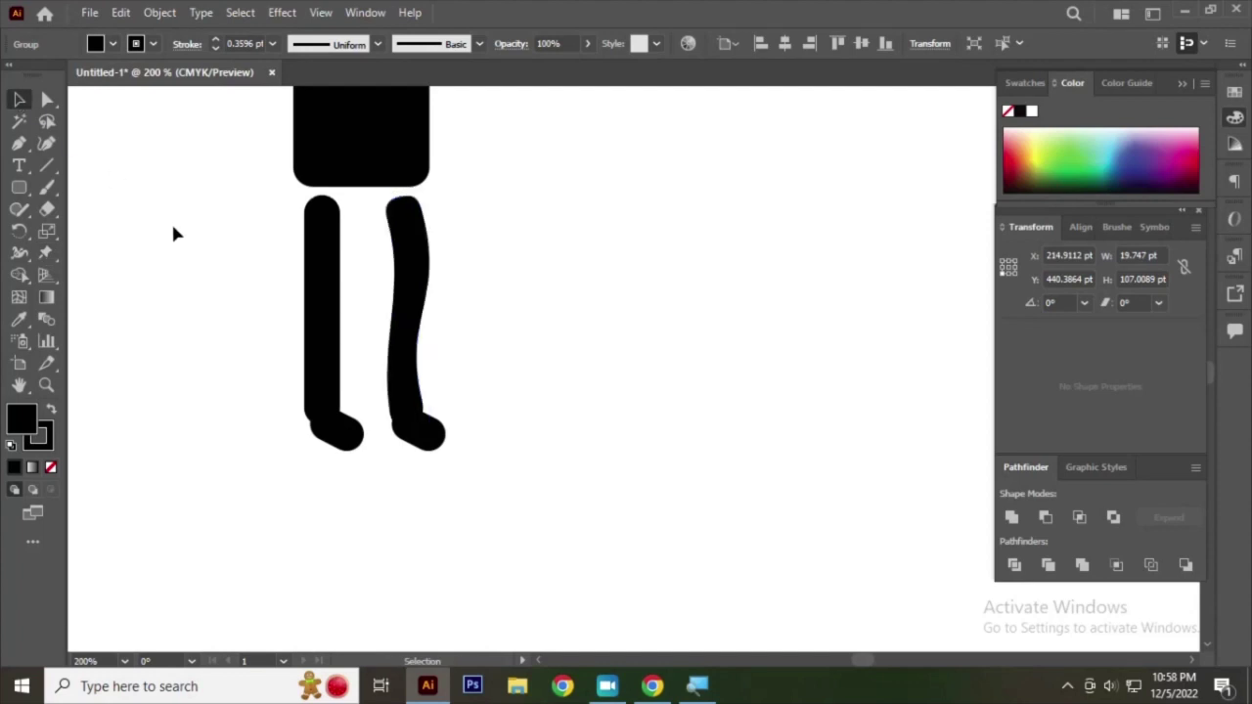
left_click(171, 221)
scroll(225, 332, "down", 2)
scroll(277, 440, "up", 1)
scroll(378, 406, "up", 1)
scroll(352, 496, "up", 2)
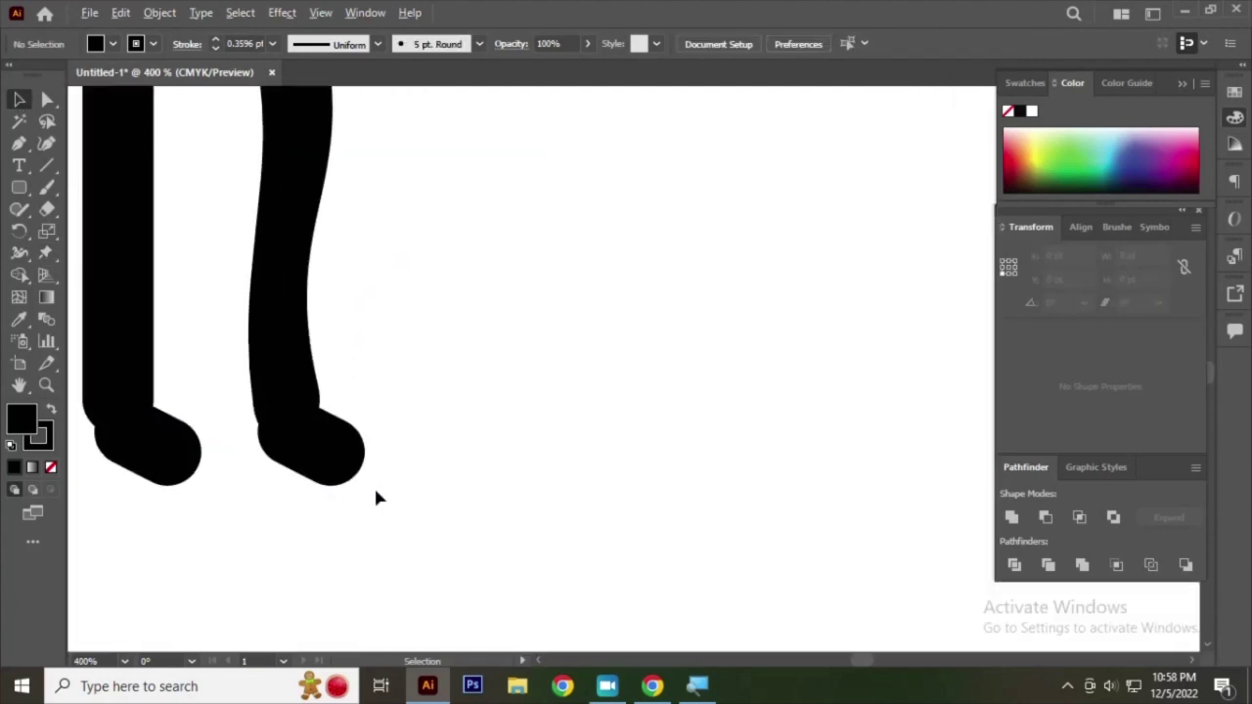
scroll(260, 355, "down", 1)
scroll(503, 414, "down", 2)
scroll(487, 411, "up", 2)
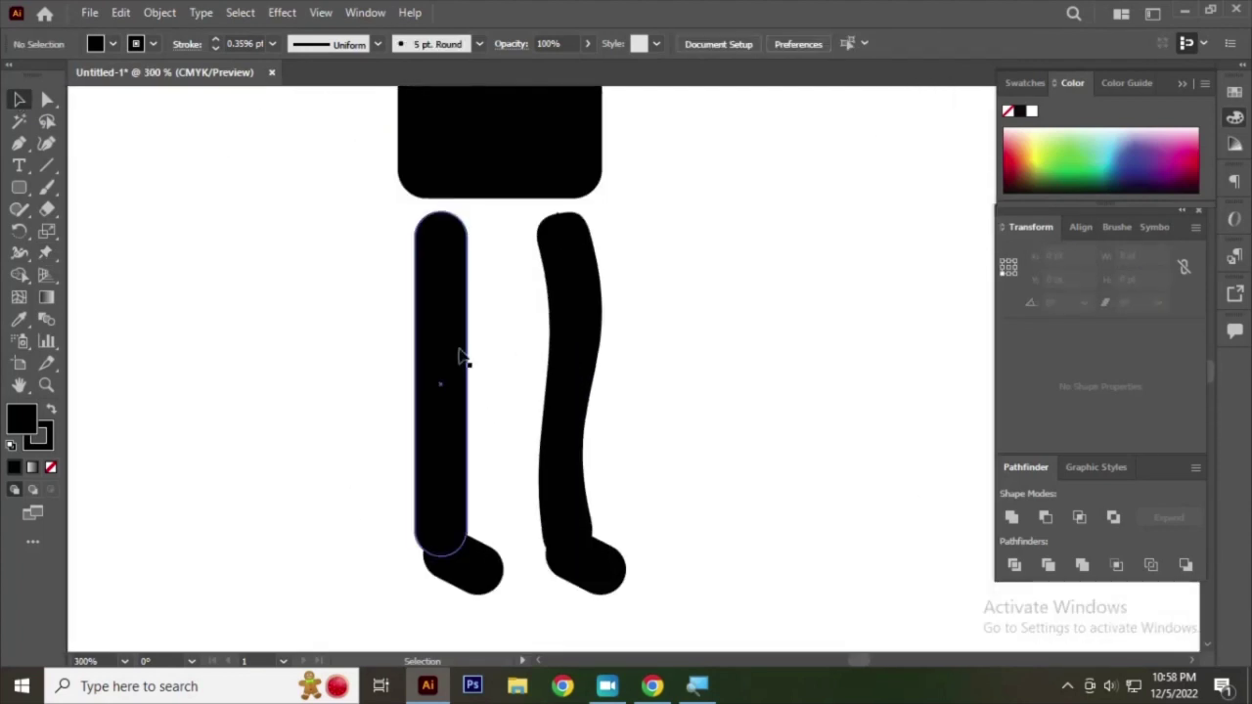
- Pin the left leg at its middle and bottom, bend it outward and left, then deselect
left_click(461, 358)
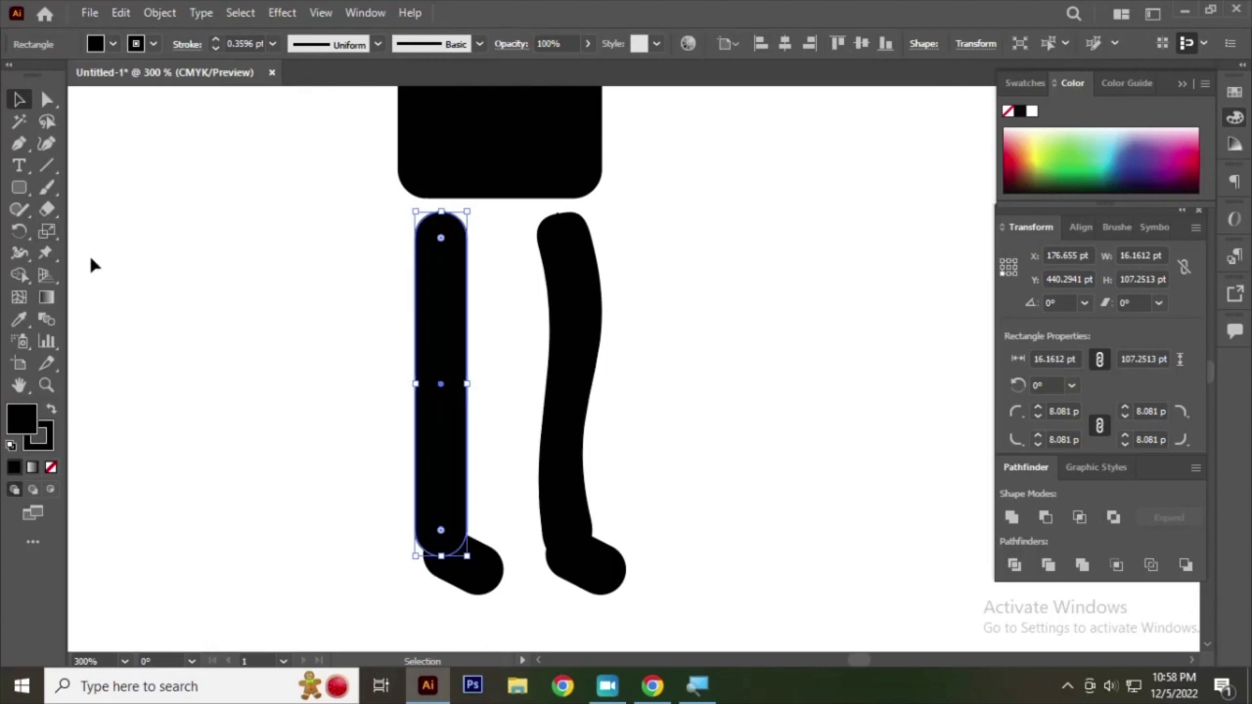
left_click(51, 248)
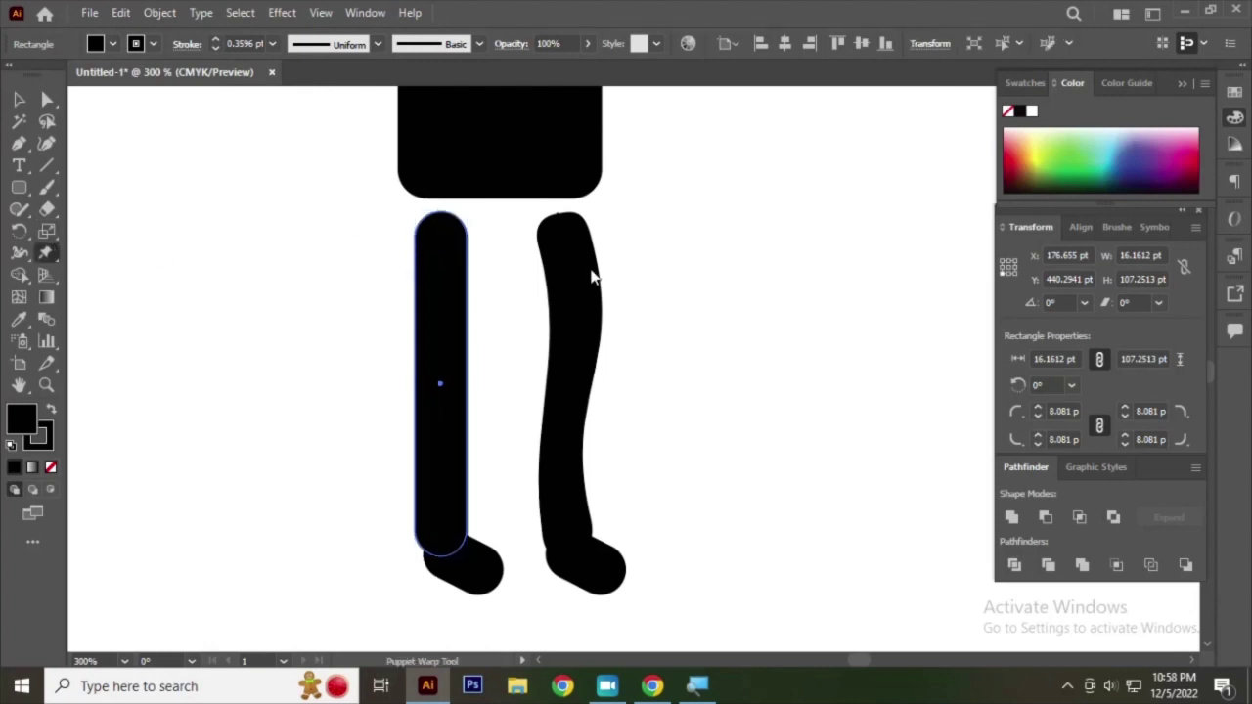
left_click(440, 384)
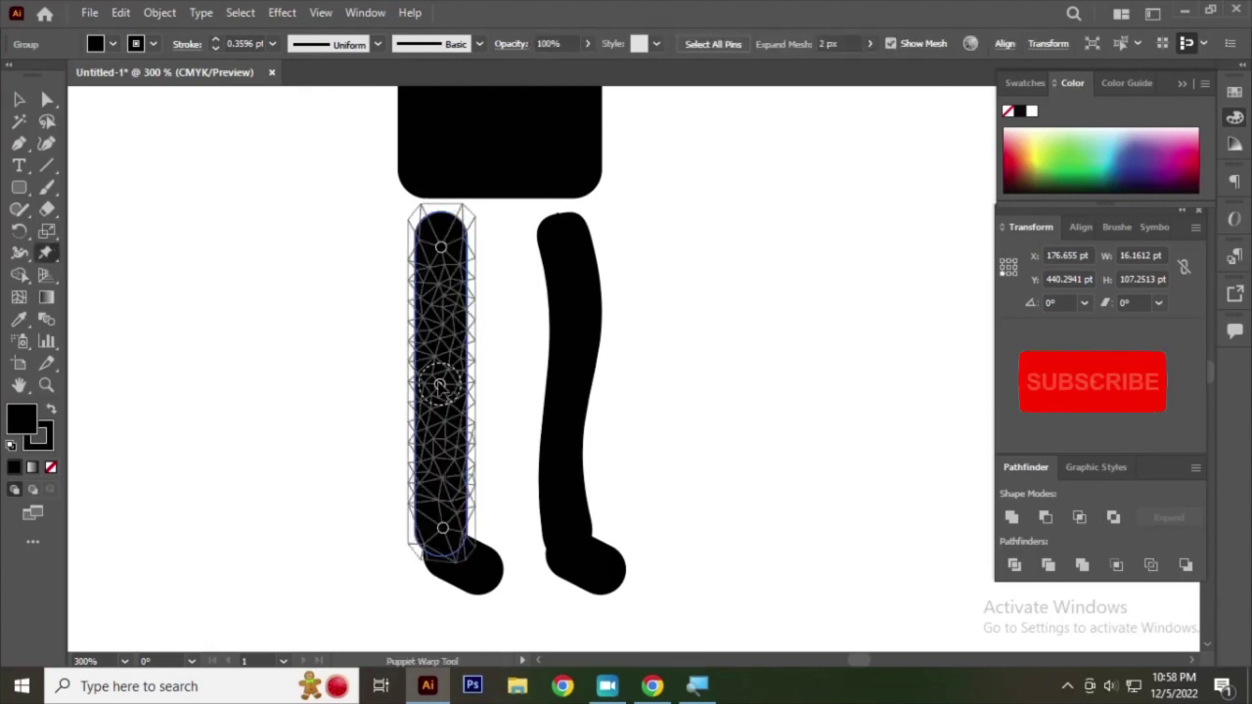
left_click(442, 489)
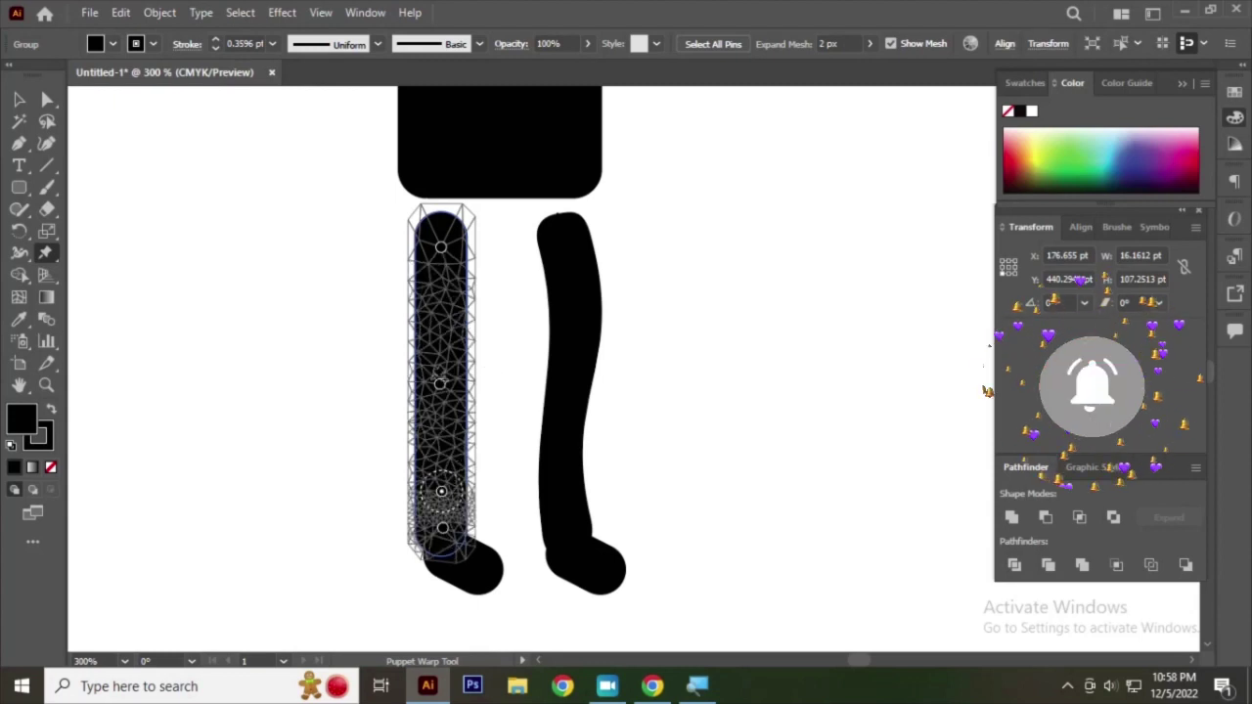
left_click_drag(441, 383, 458, 370)
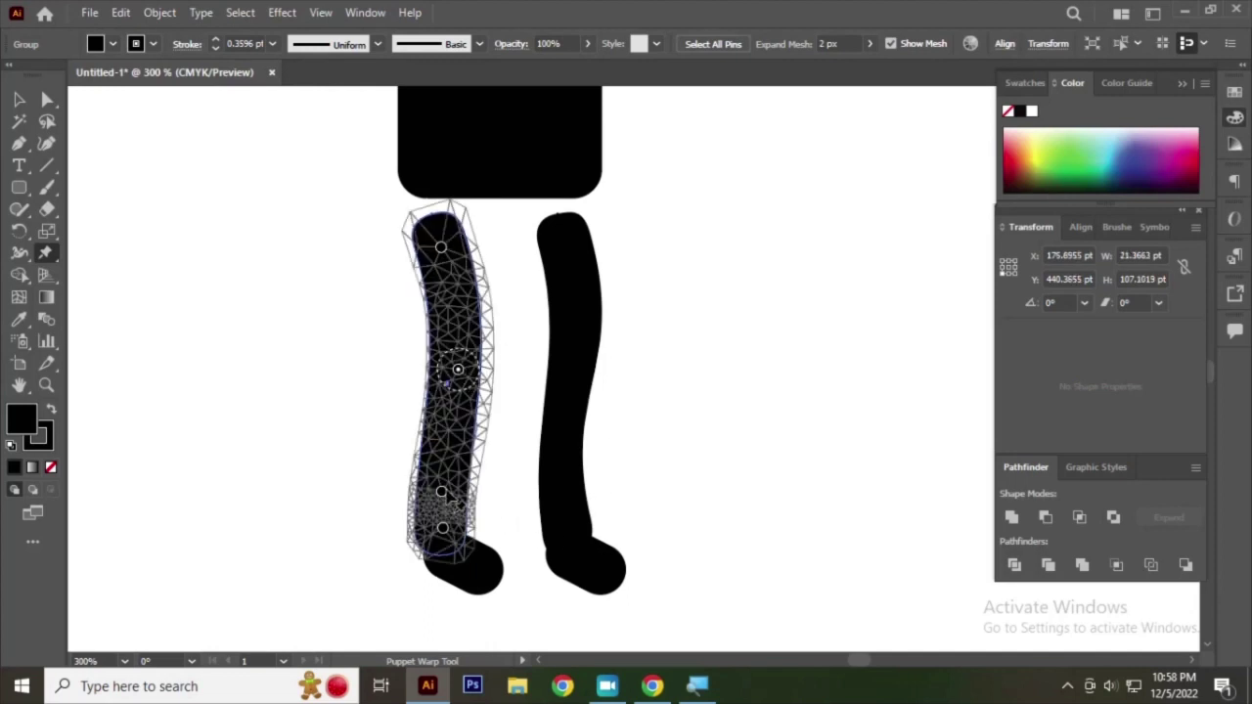
left_click_drag(442, 492, 432, 493)
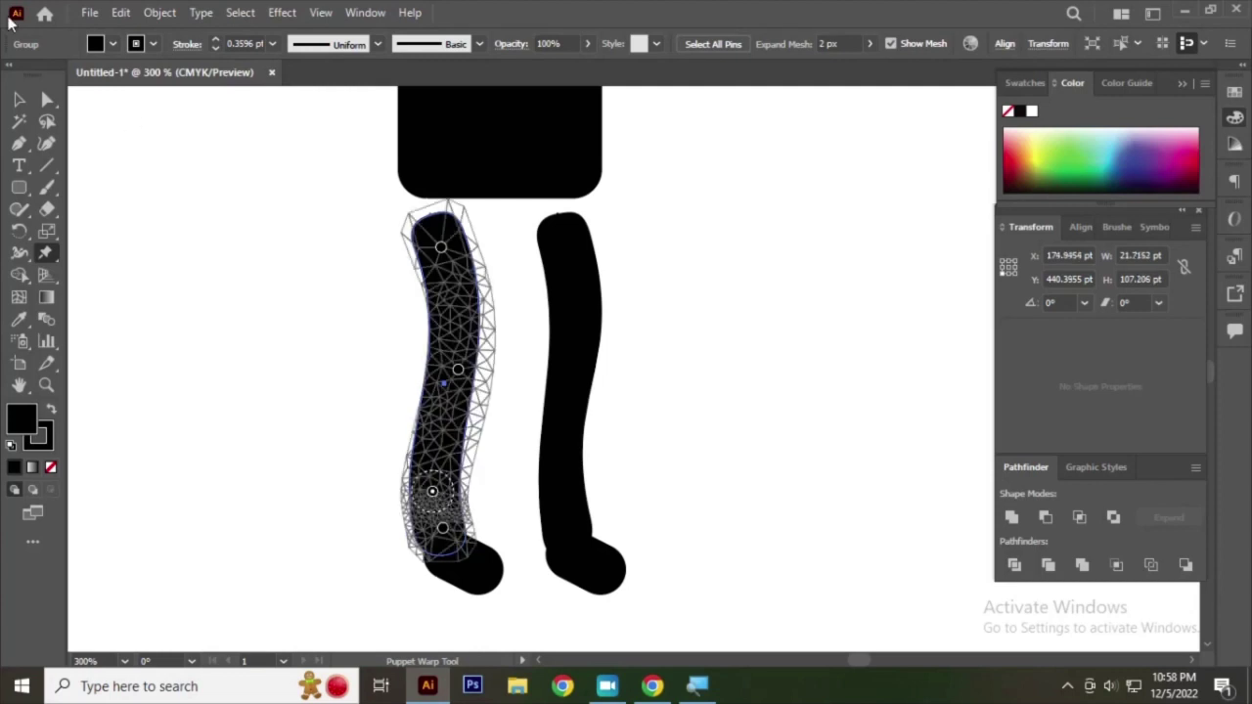
left_click(19, 99)
left_click(257, 240)
key("ctrl+1")
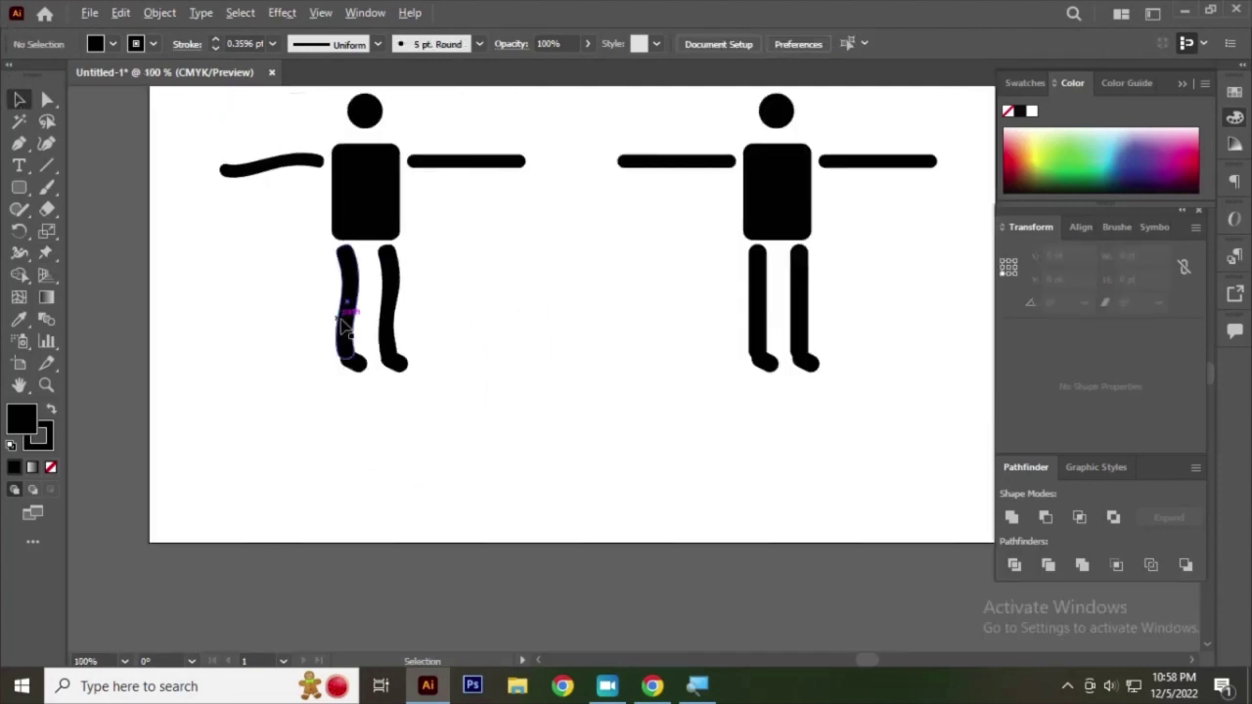
- Put both feet under Puppet Warp and pin the middle of the right foot, undoing a trial rotation
scroll(322, 354, "up", 2)
scroll(363, 349, "up", 1)
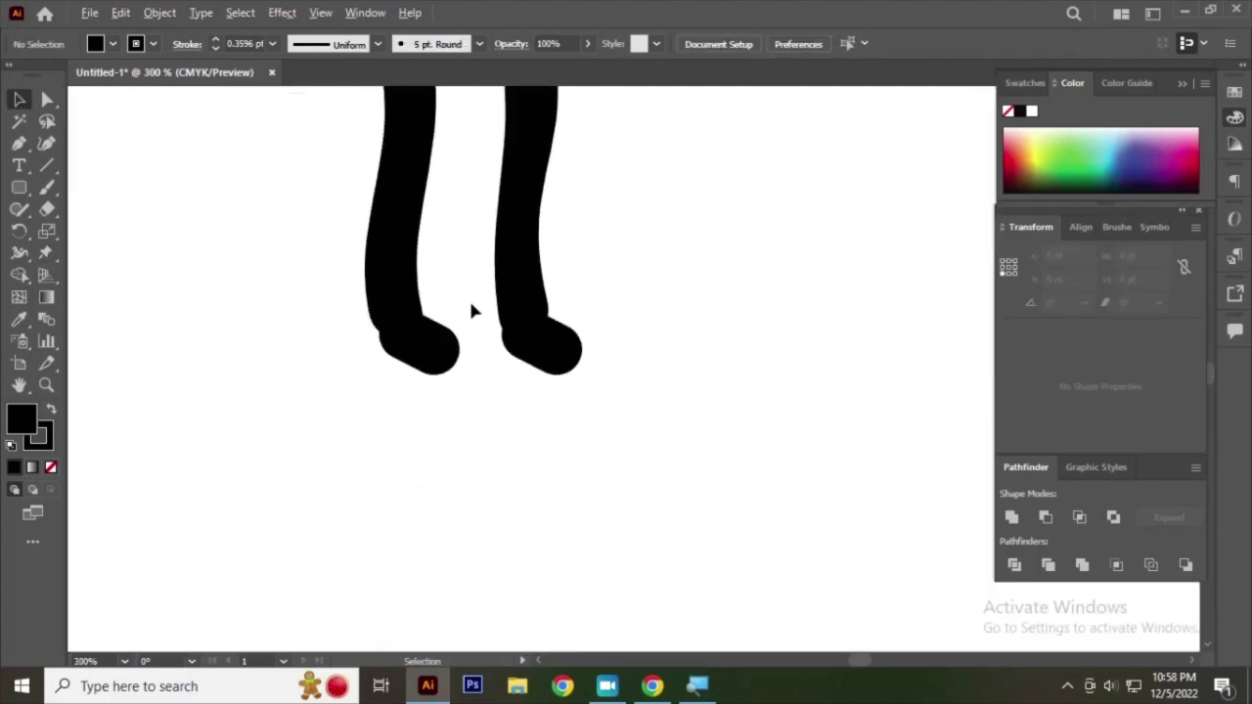
scroll(434, 409, "up", 1)
left_click(435, 409)
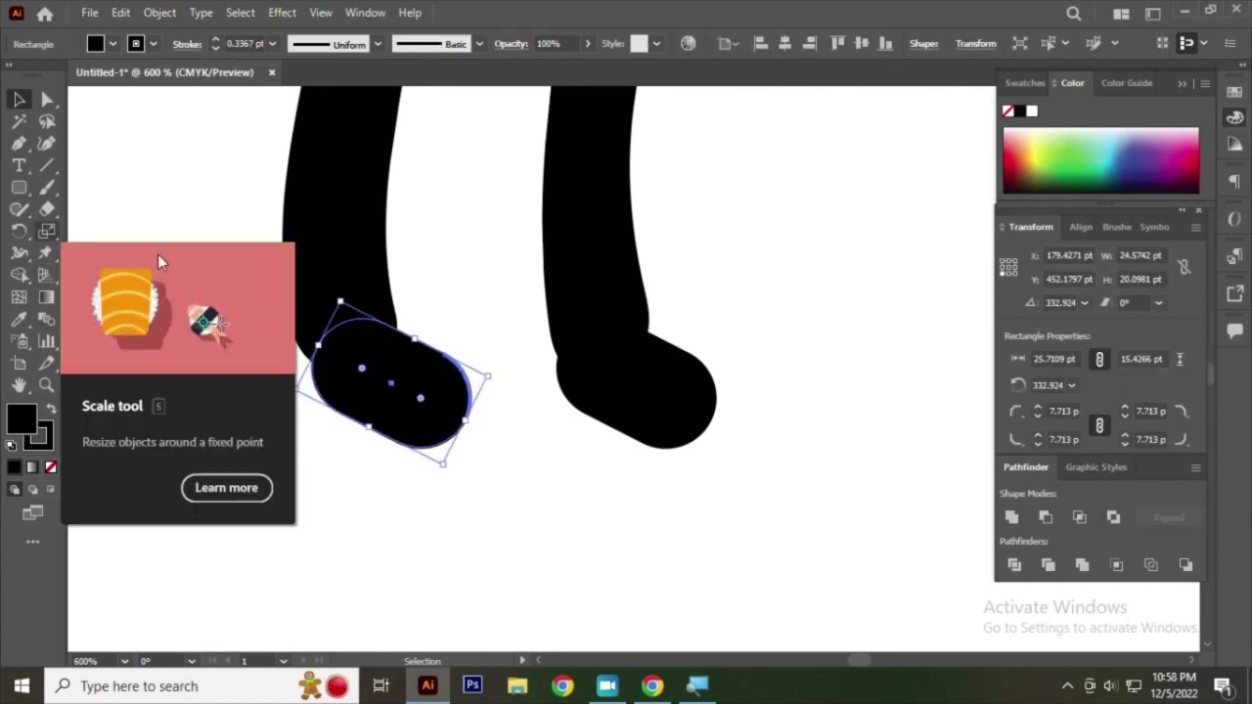
left_click(686, 384, "shift")
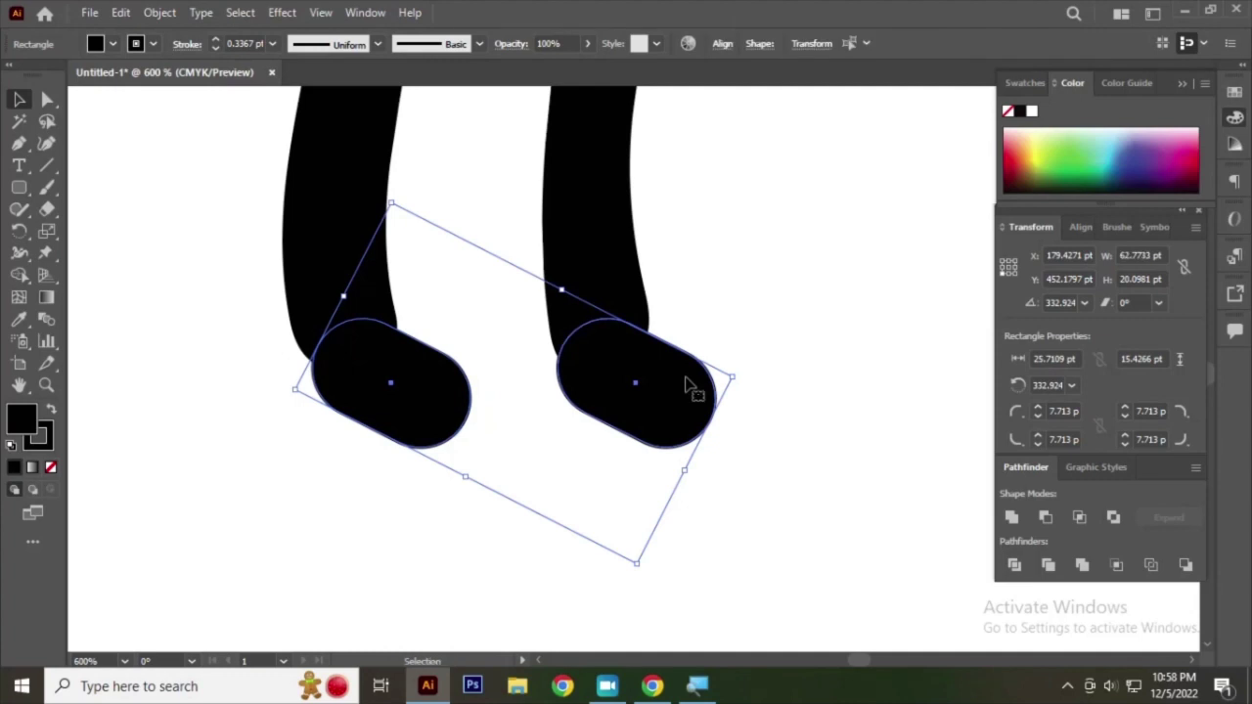
left_click(44, 255)
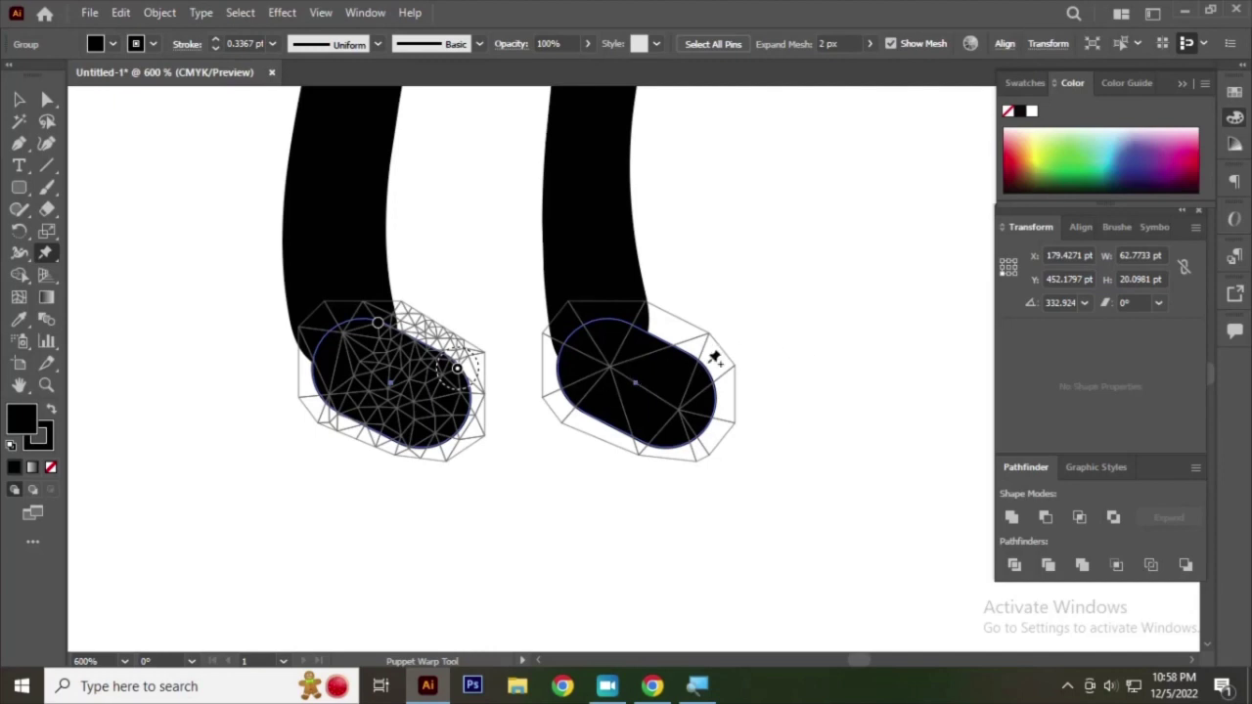
left_click(662, 381)
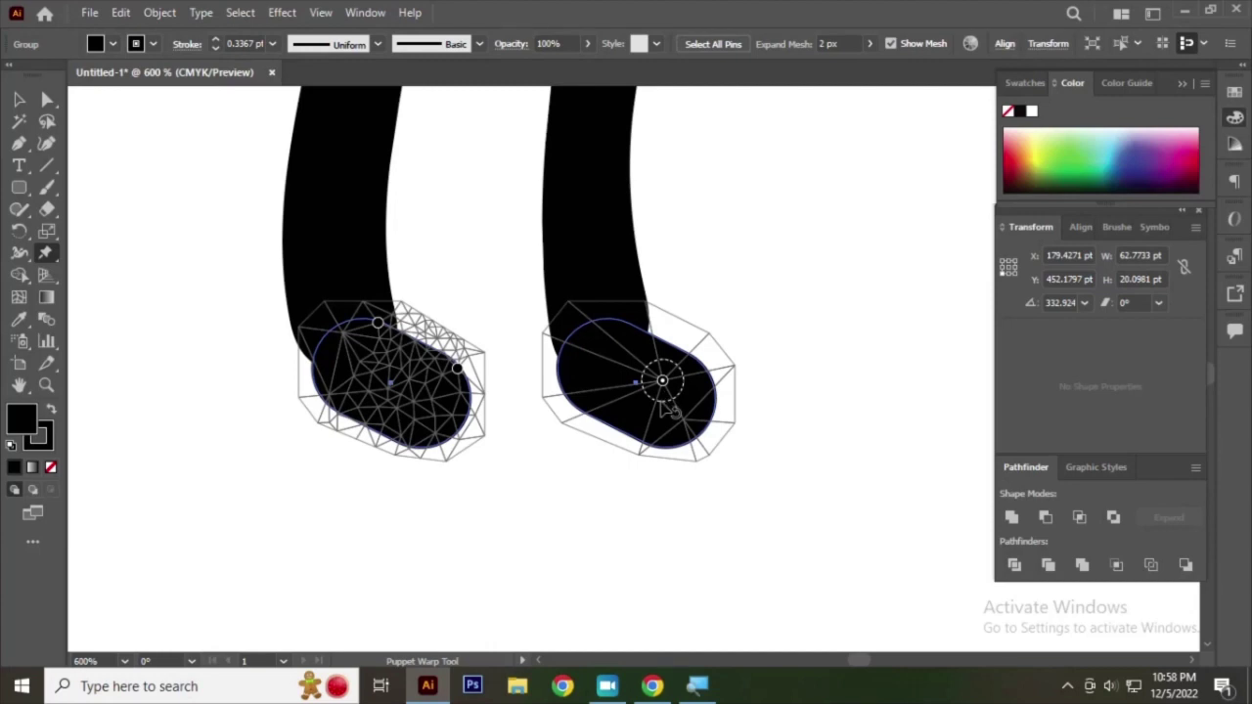
left_click_drag(674, 411, 682, 409)
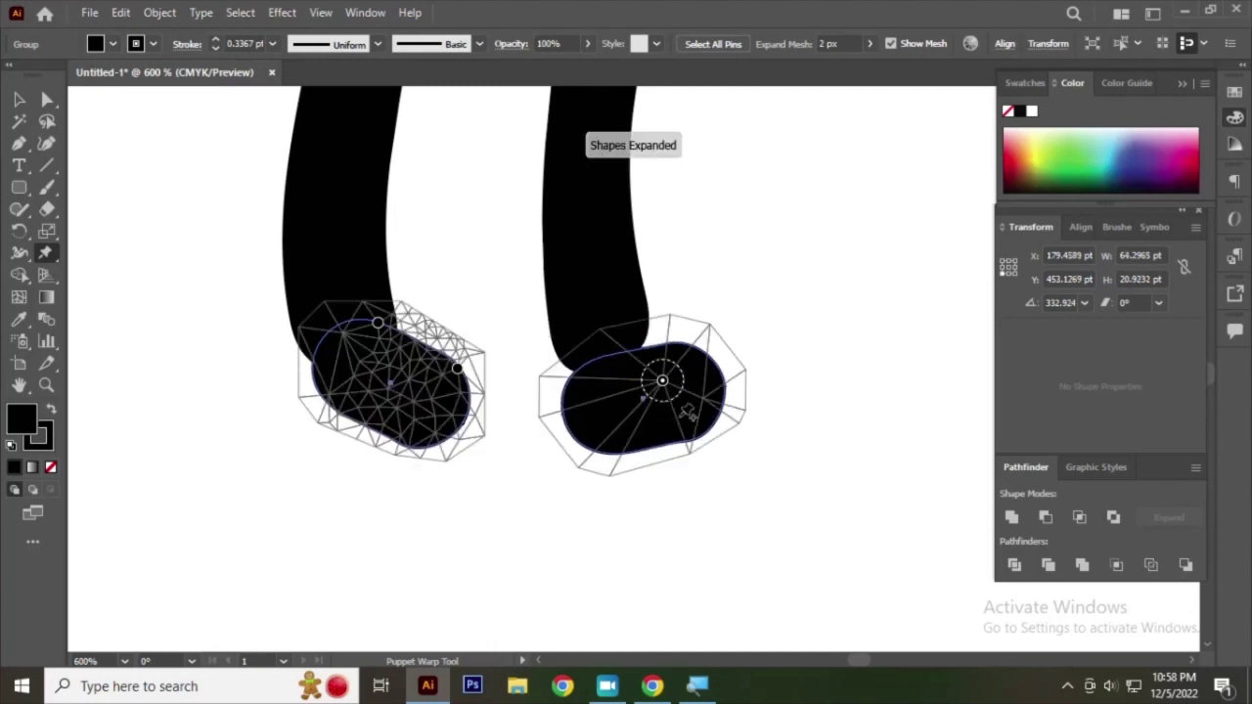
key("ctrl+z")
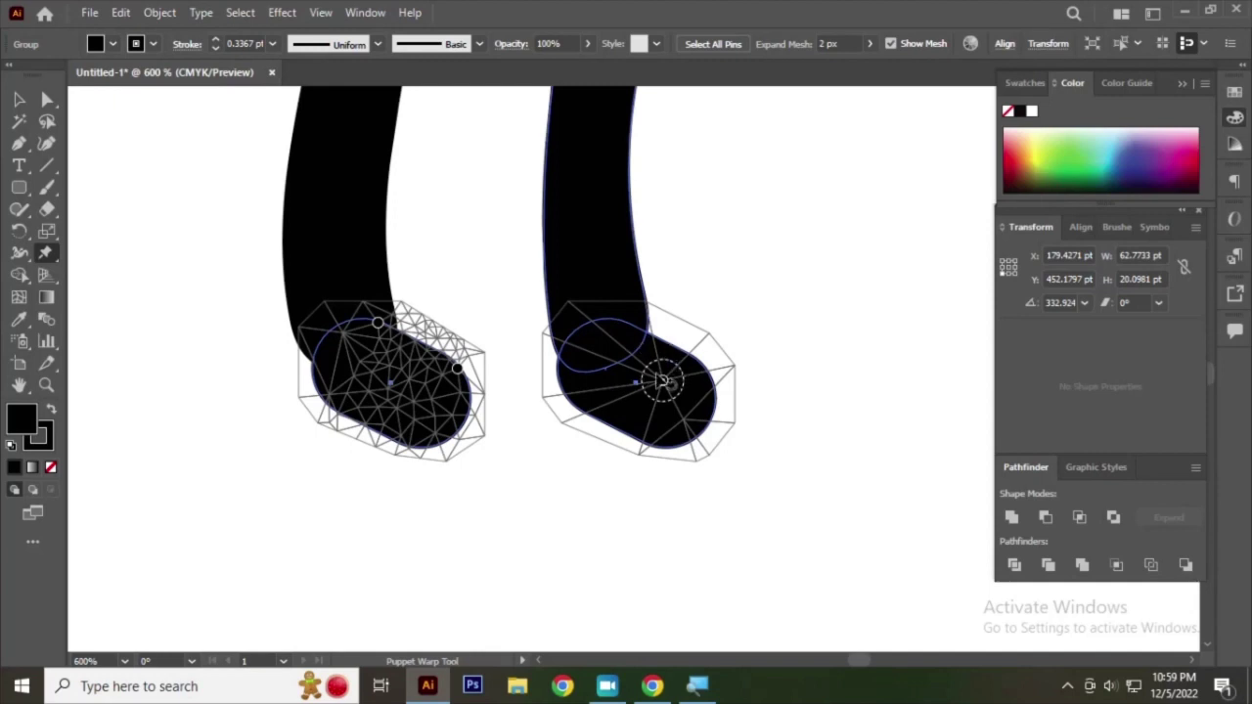
- Pin the right foot near its toe and pull it down-right into an upturned curve, undoing an extra pin
scroll(663, 380, "up", 2)
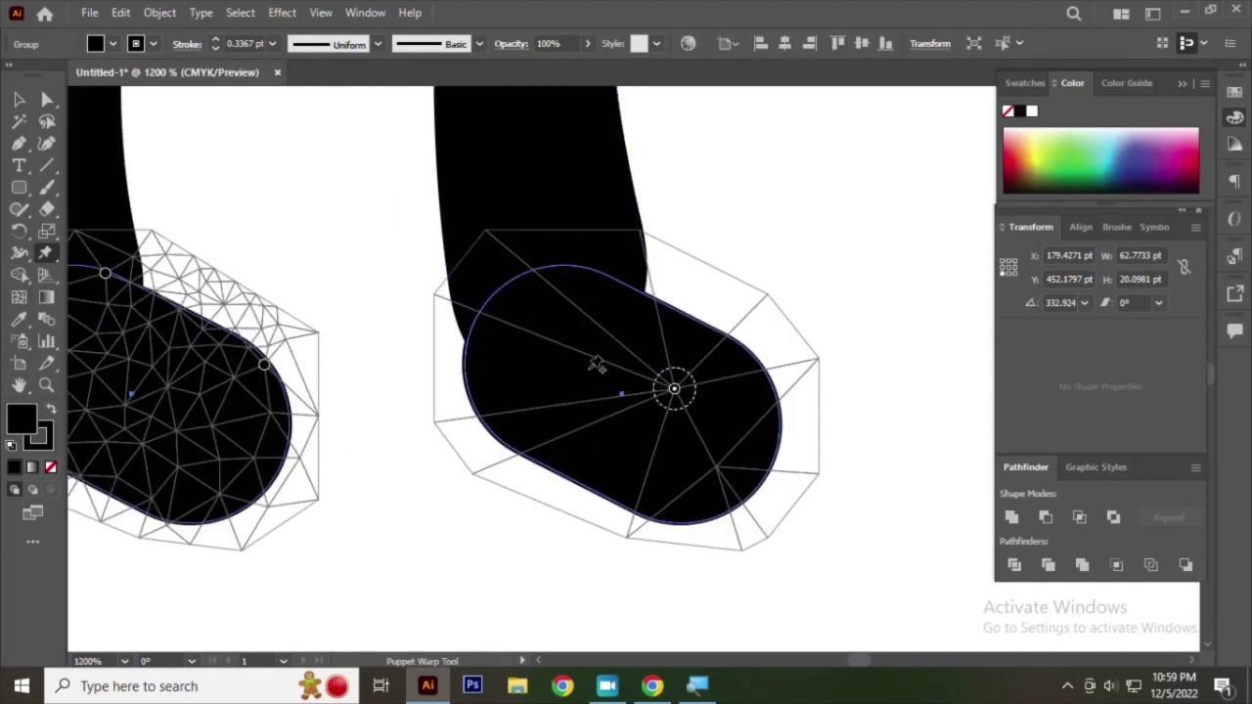
left_click(589, 370)
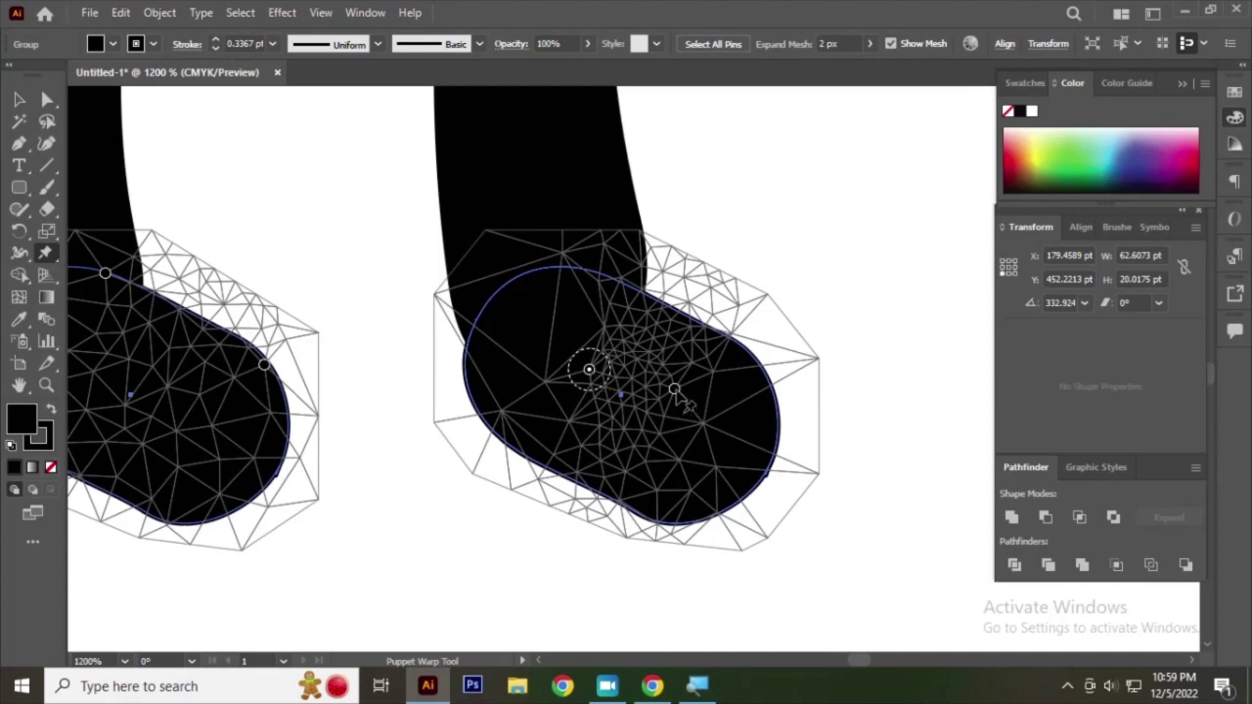
mouse_move(674, 389)
left_mouse_down()
mouse_move(695, 427)
mouse_move(740, 461)
left_mouse_up()
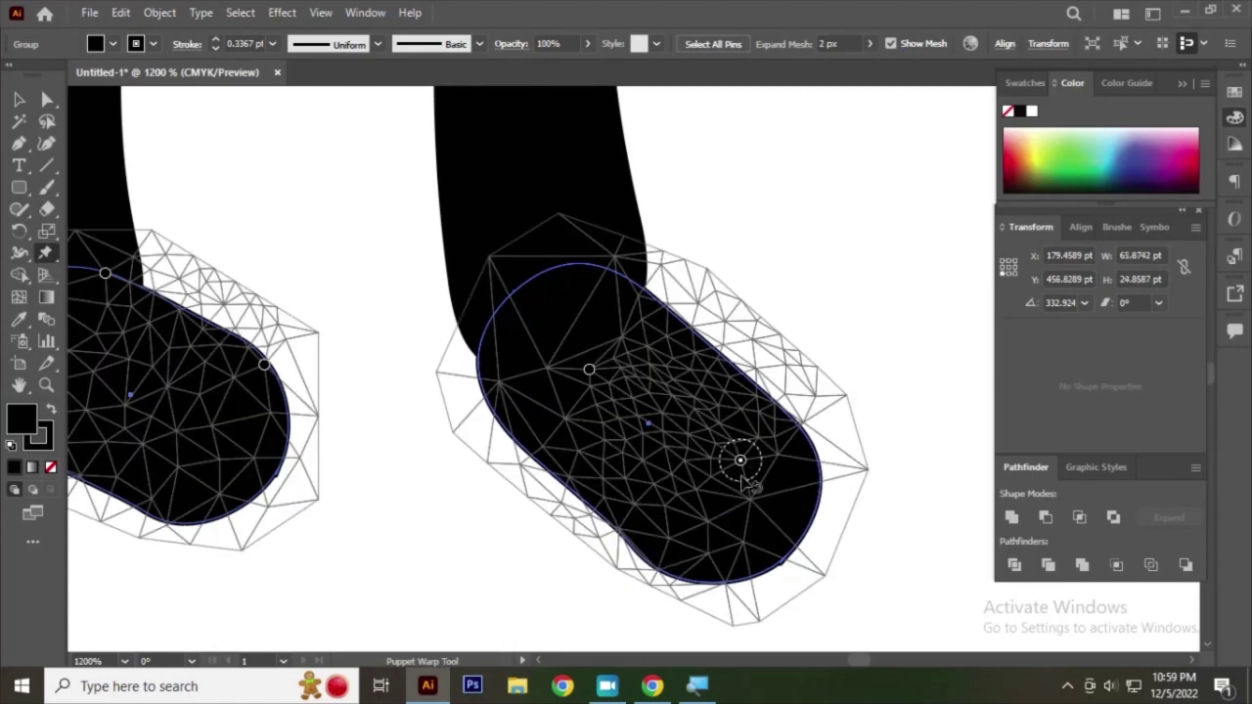
key("v")
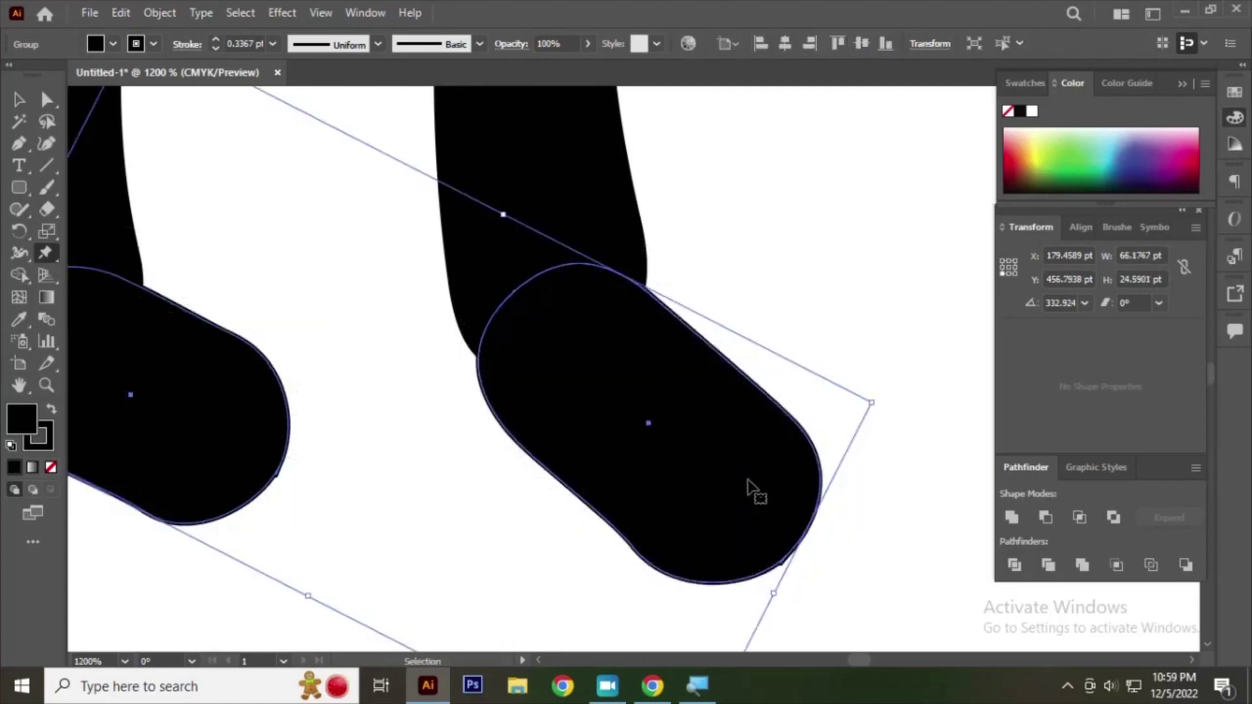
left_click(743, 483)
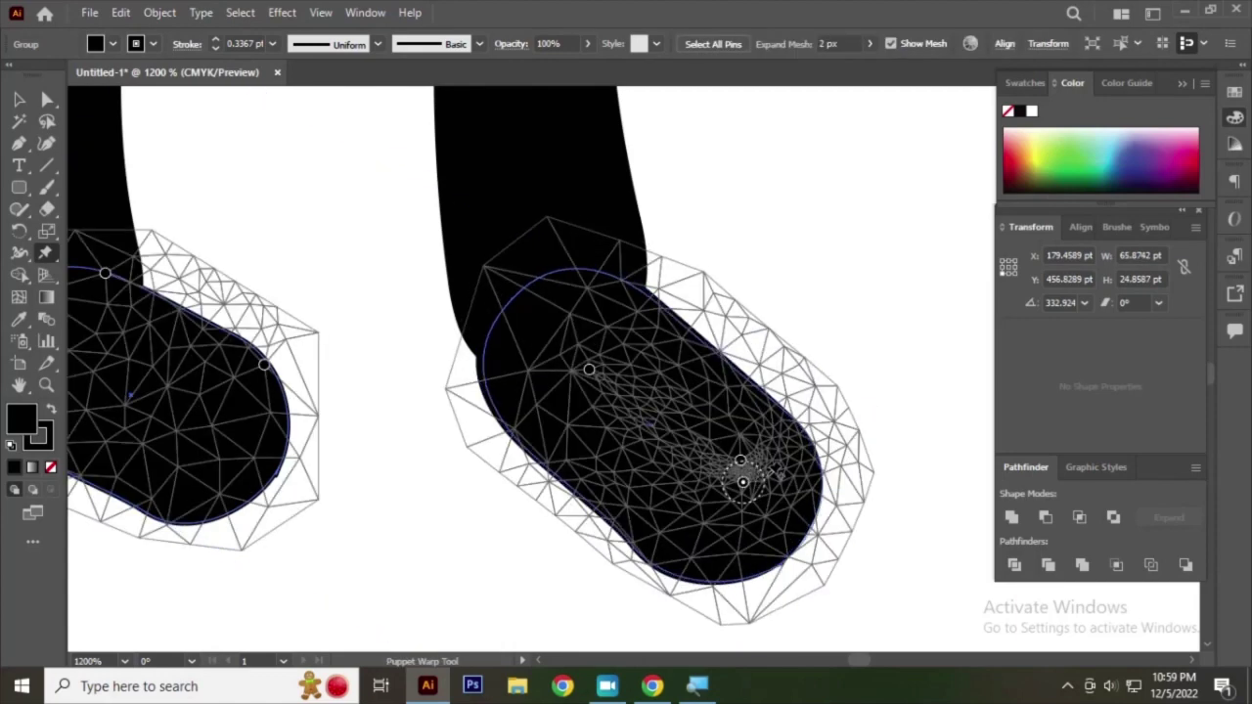
key("ctrl+z")
key("ctrl+z")
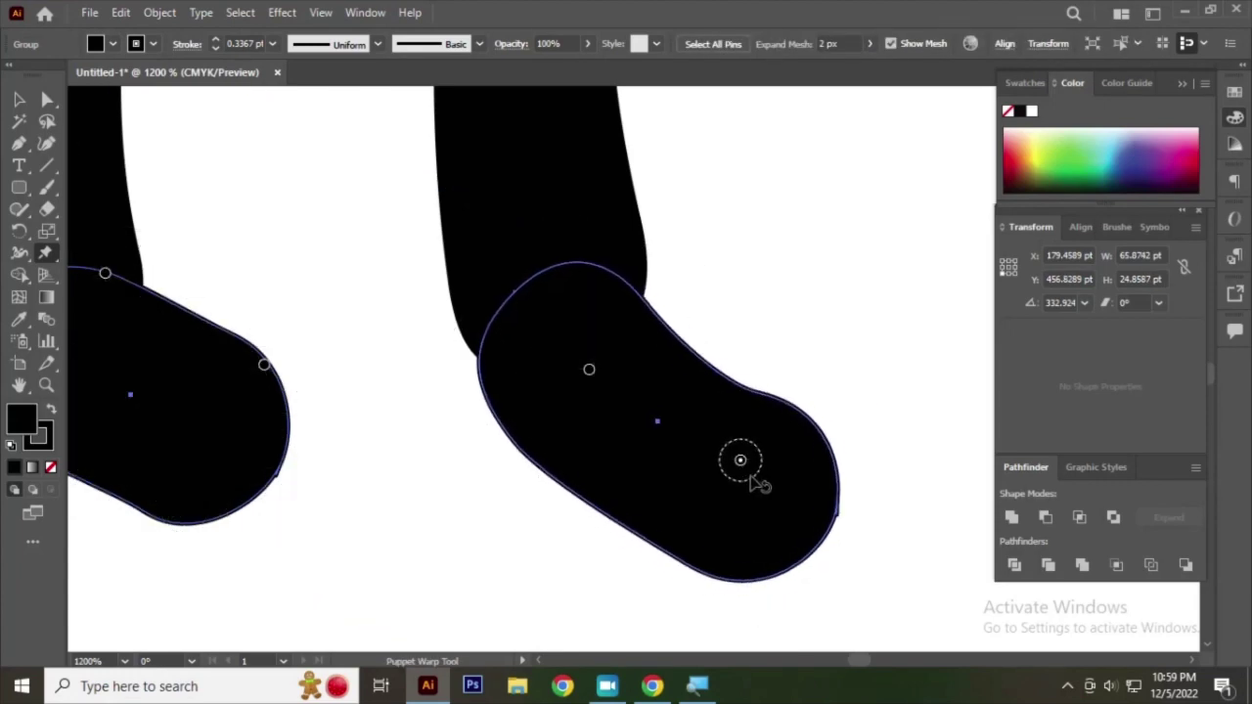
key("ctrl+z")
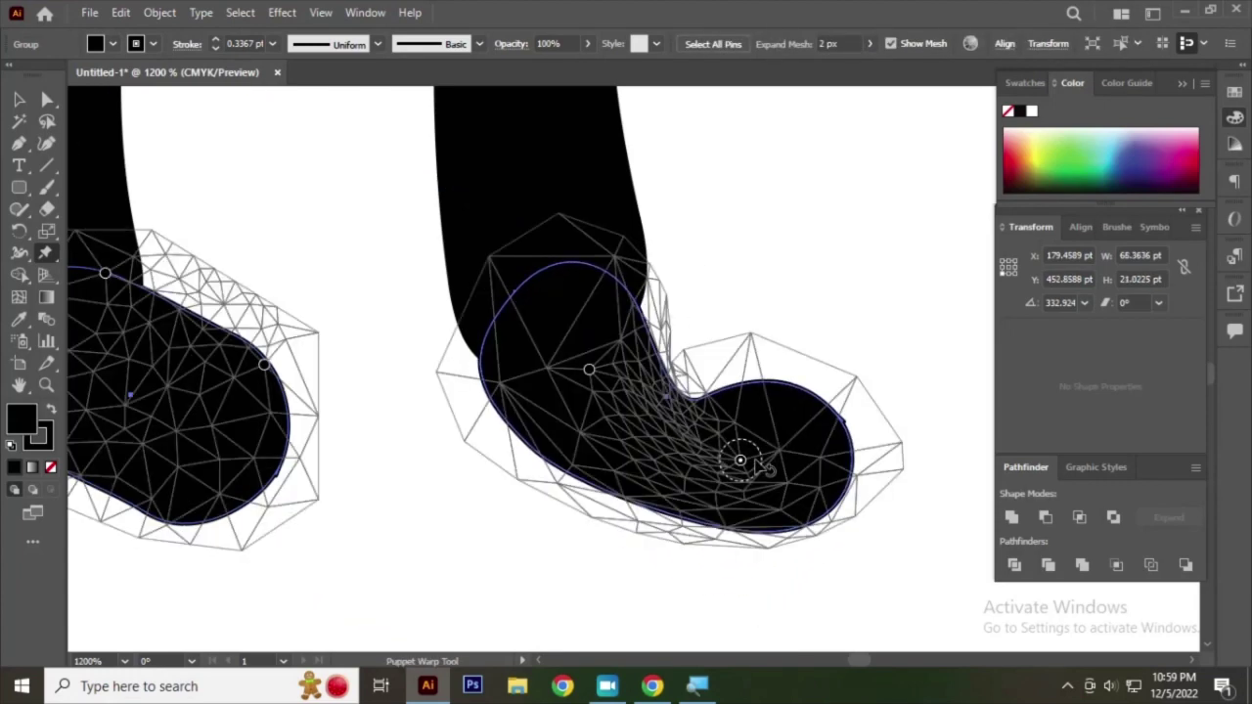
scroll(684, 493, "up", 2)
scroll(421, 354, "down", 1)
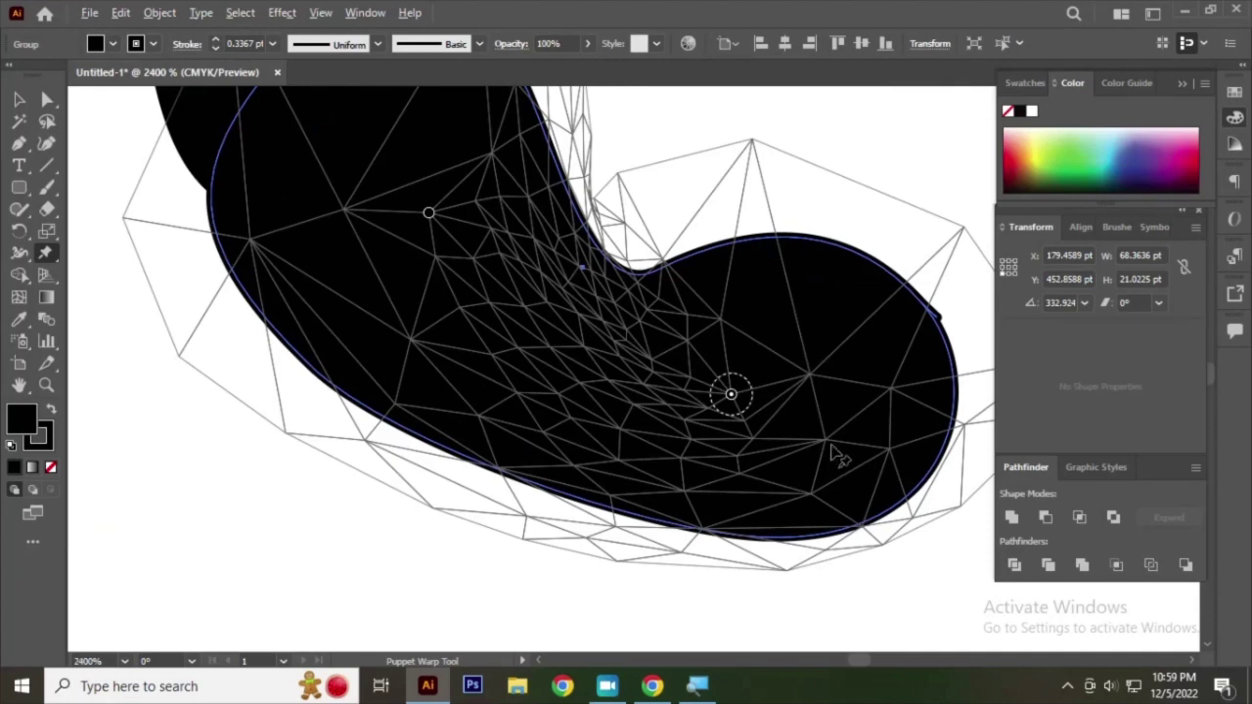
scroll(837, 453, "up", 2)
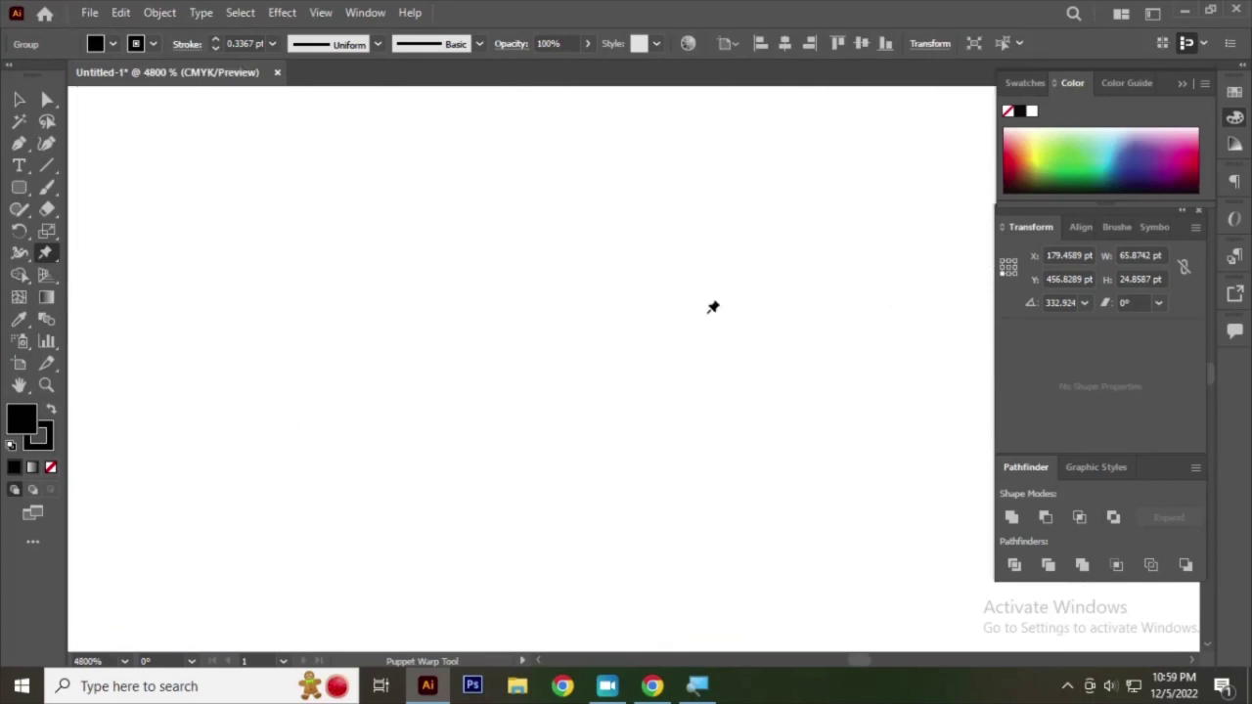
- Rotate the right foot slightly around its pin and pin another point of its mesh
scroll(867, 307, "down", 2)
scroll(689, 310, "down", 2)
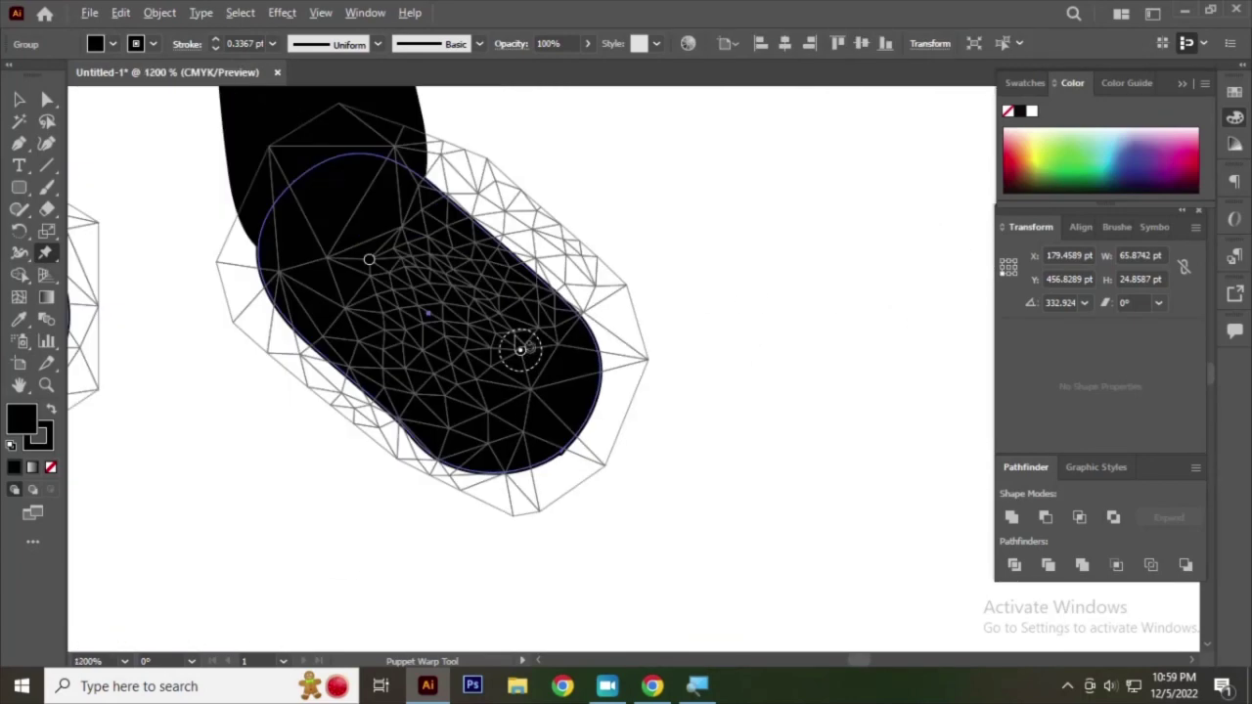
scroll(531, 355, "up", 5)
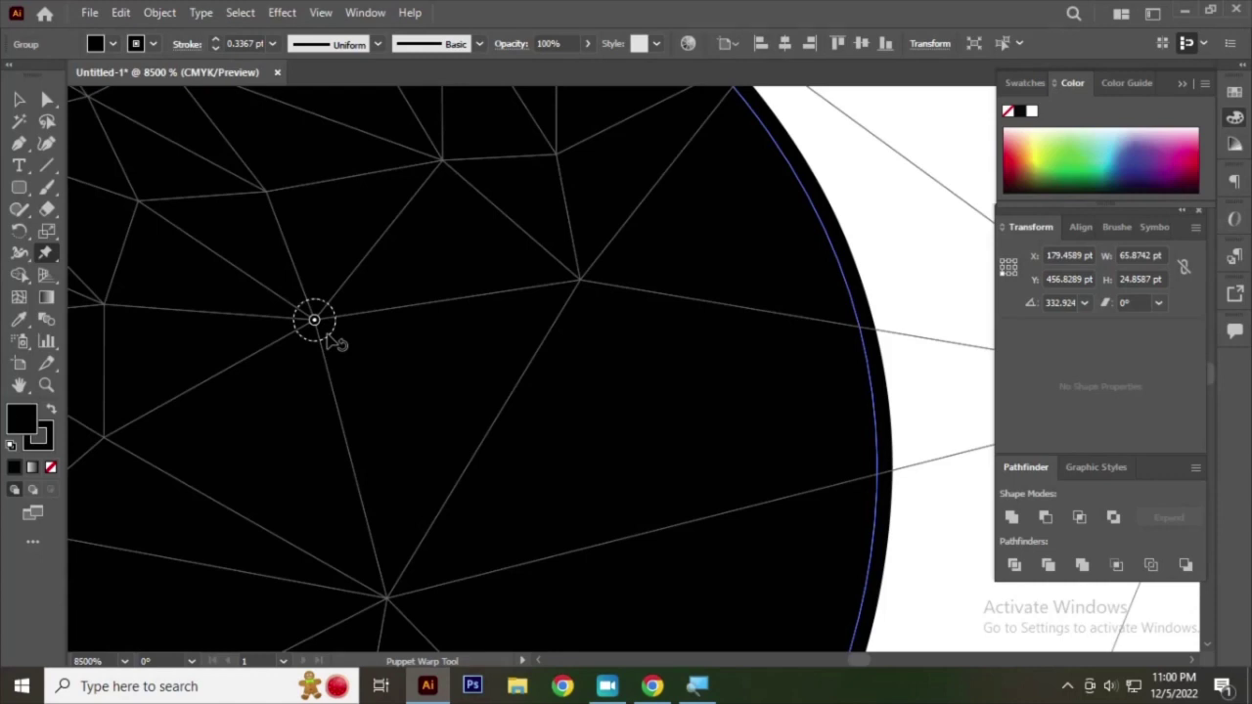
left_click_drag(332, 340, 330, 349)
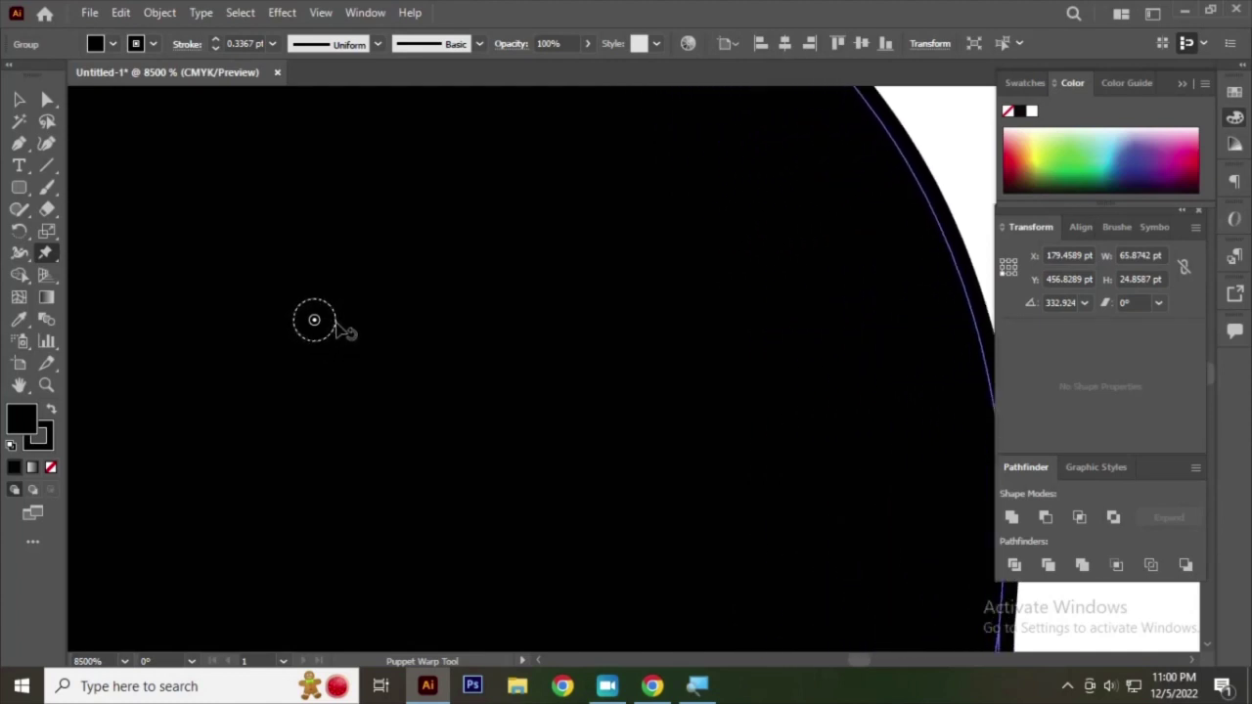
left_click_drag(330, 349, 331, 339)
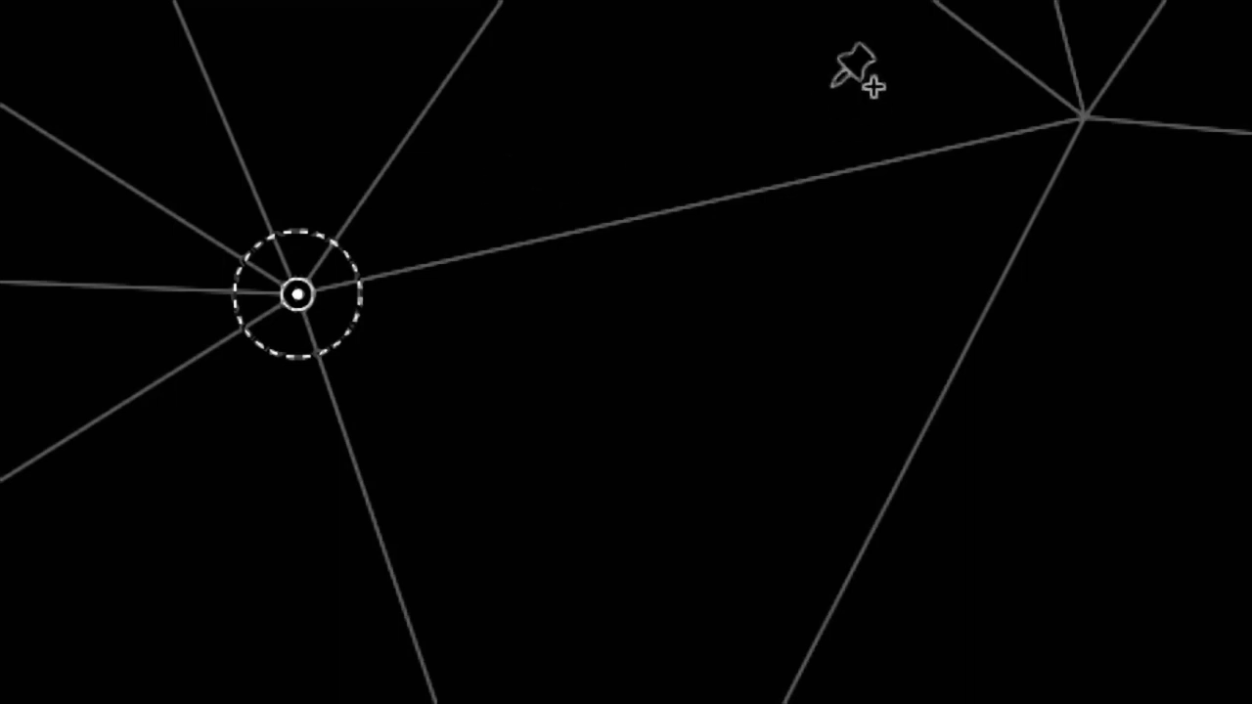
scroll(626, 39, "up", 1)
scroll(577, 108, "left", 1)
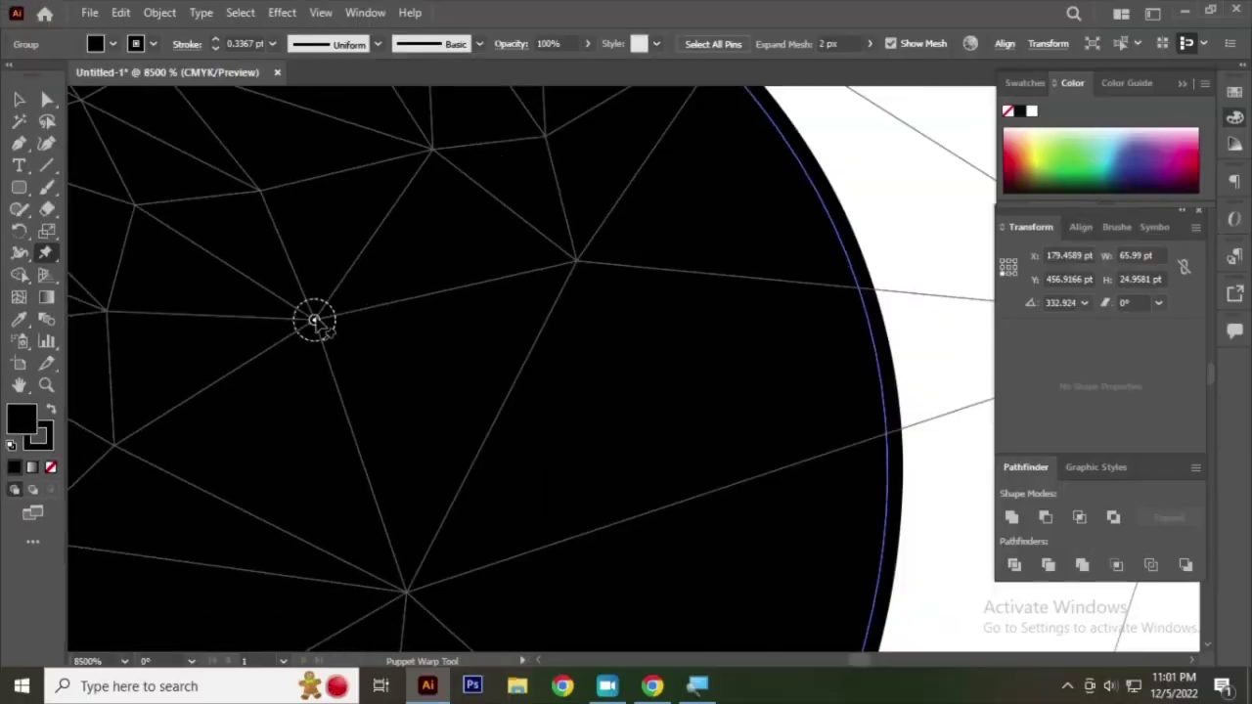
left_click(315, 321)
- Marquee-select the stick figure's right leg path with the Selection tool
scroll(414, 319, "down", 3)
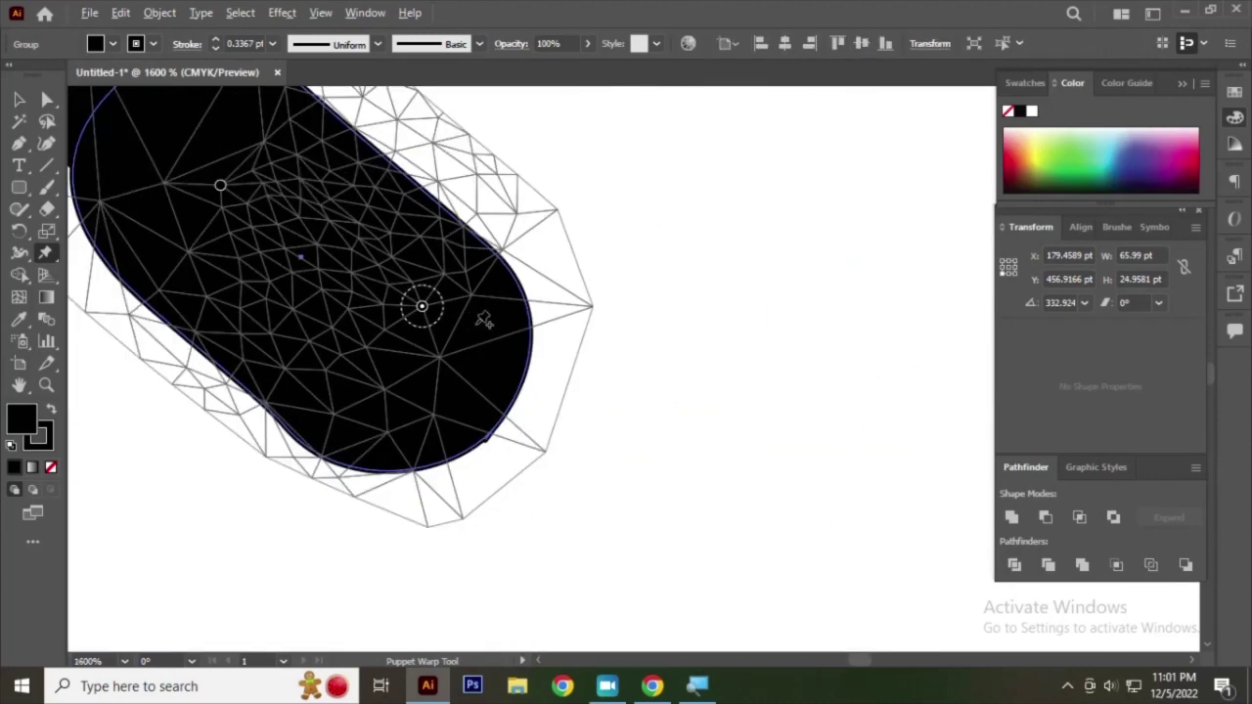
scroll(609, 395, "down", 2)
scroll(587, 381, "down", 2)
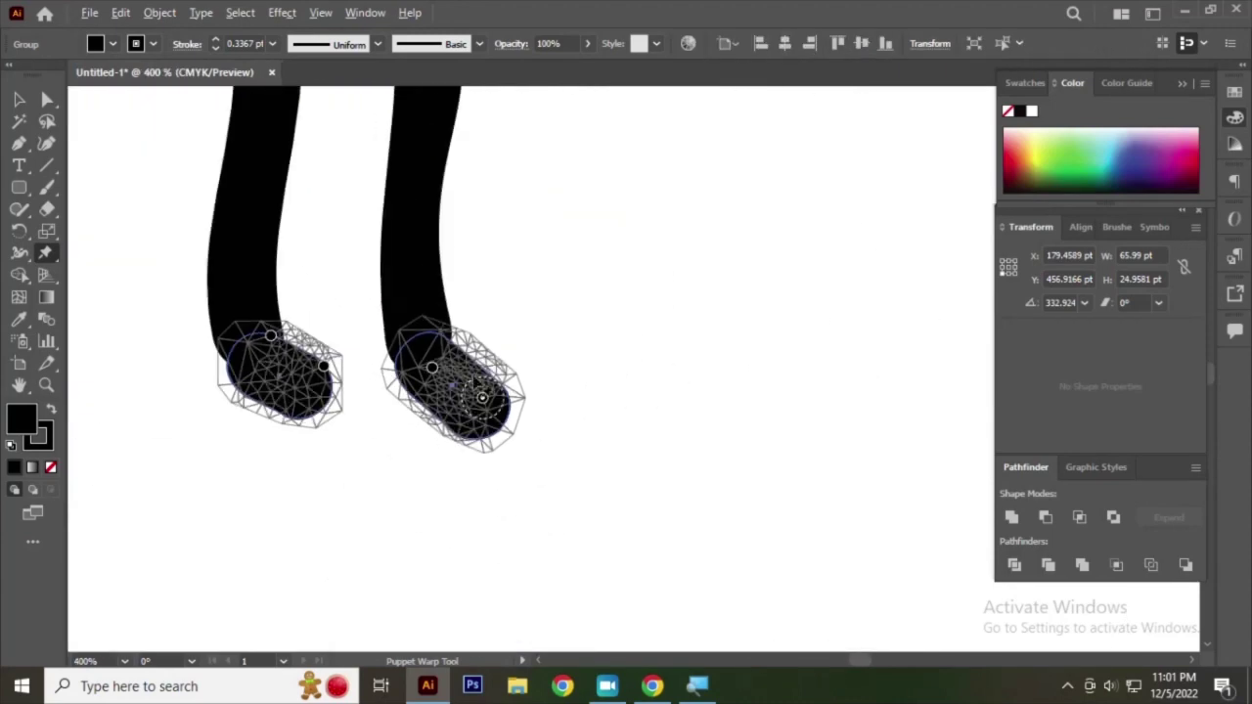
scroll(439, 176, "up", 2)
scroll(345, 221, "up", 1)
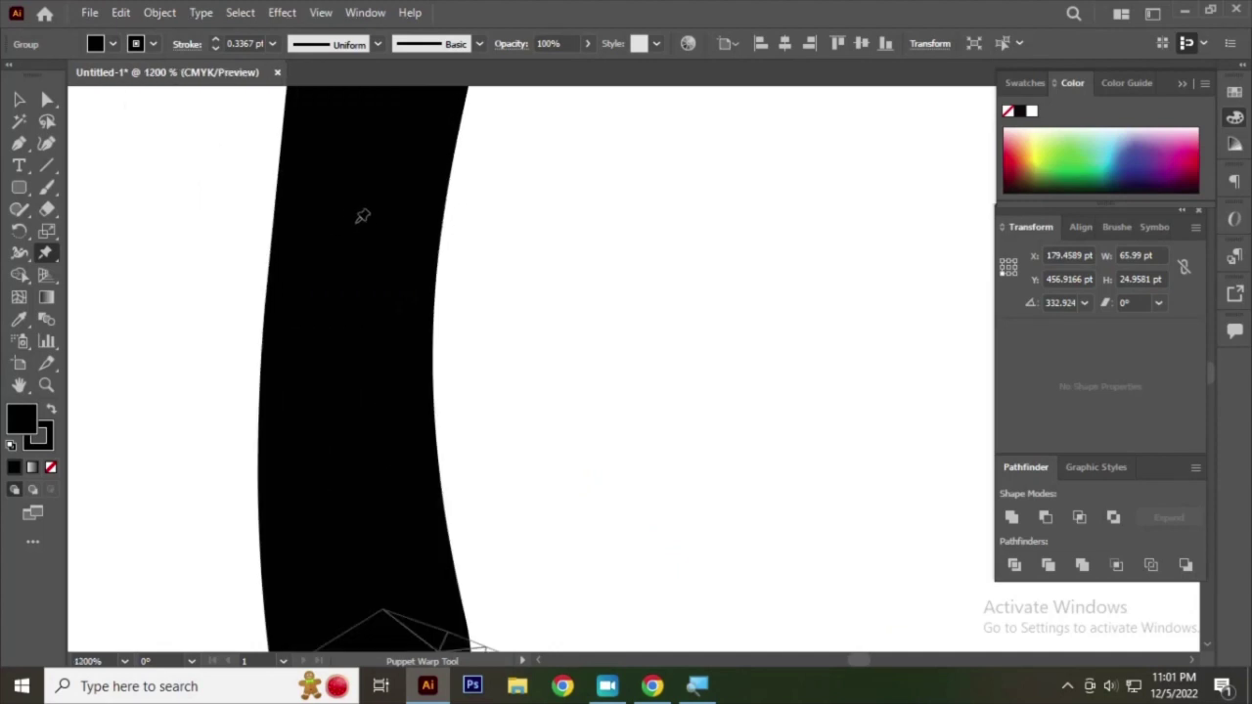
left_click(19, 99)
left_click_drag(613, 199, 291, 378)
scroll(363, 400, "down", 2)
scroll(383, 393, "down", 2)
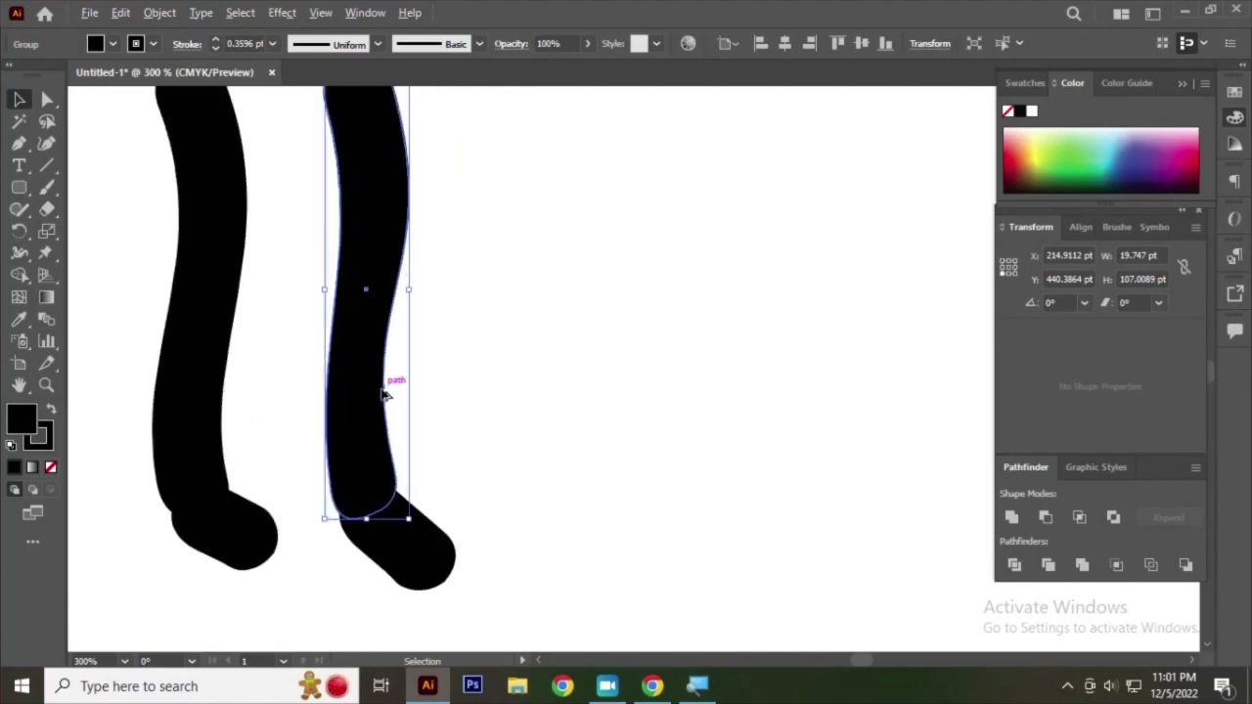
scroll(385, 394, "up", 3)
- Put the right leg under Puppet Warp and inspect its pin mesh
left_click(45, 252)
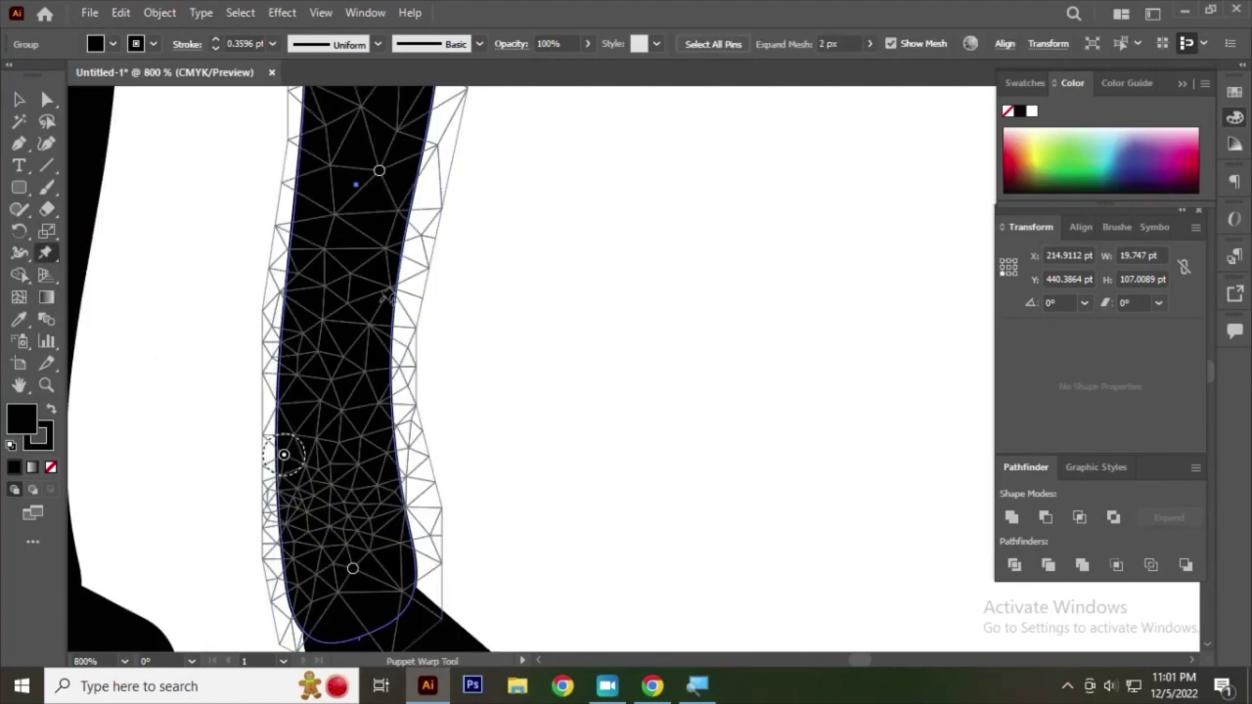
scroll(369, 210, "up", 3)
scroll(307, 413, "down", 3)
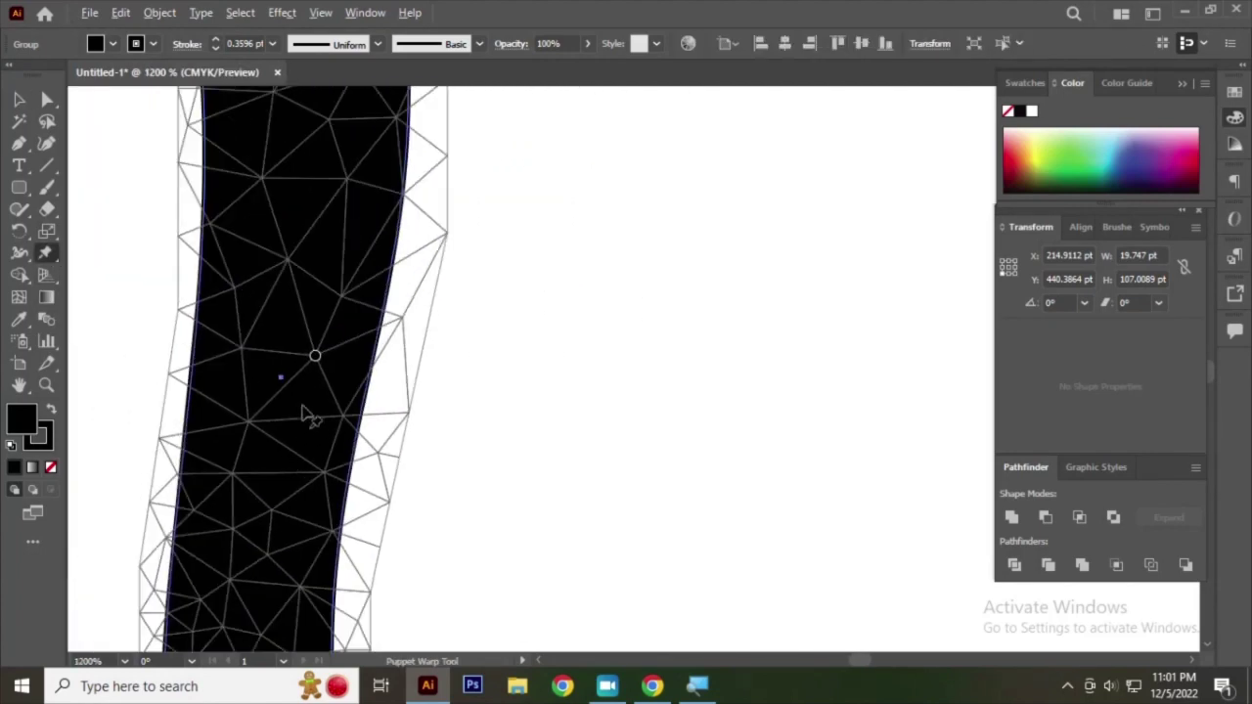
scroll(331, 359, "up", 1)
scroll(223, 333, "up", 3)
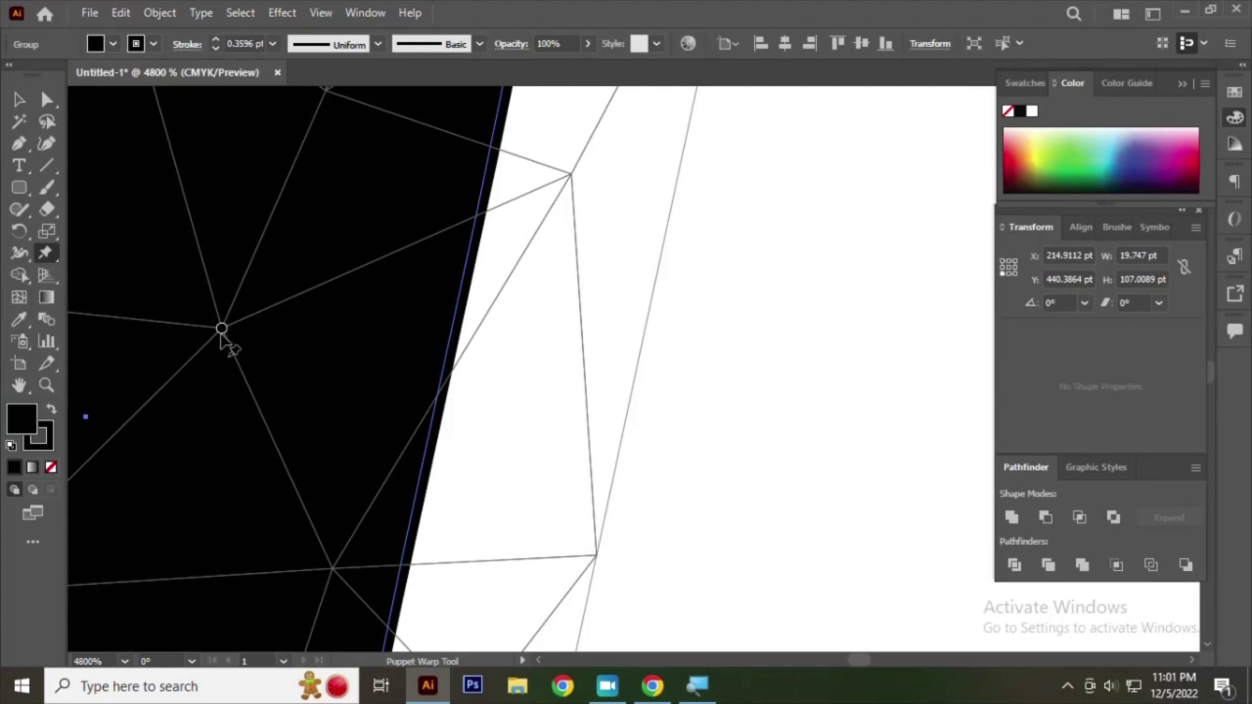
scroll(215, 333, "up", 2)
scroll(282, 372, "down", 1)
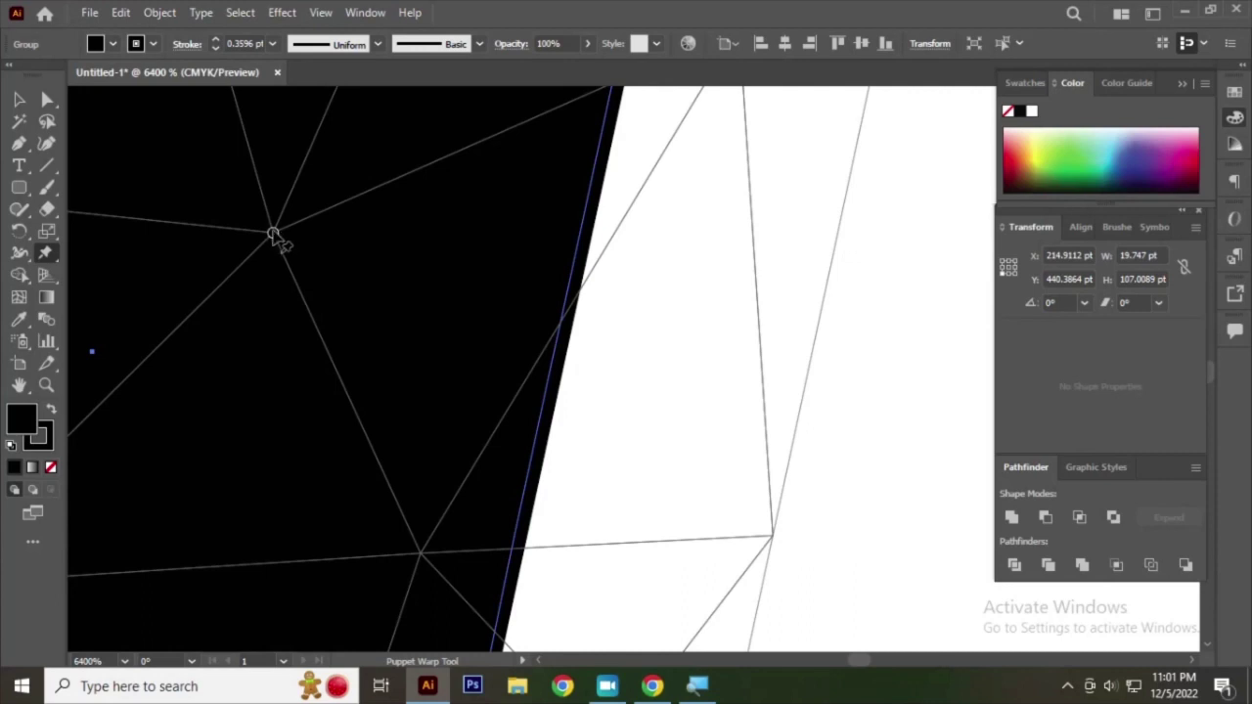
scroll(323, 343, "down", 4)
scroll(378, 363, "up", 1)
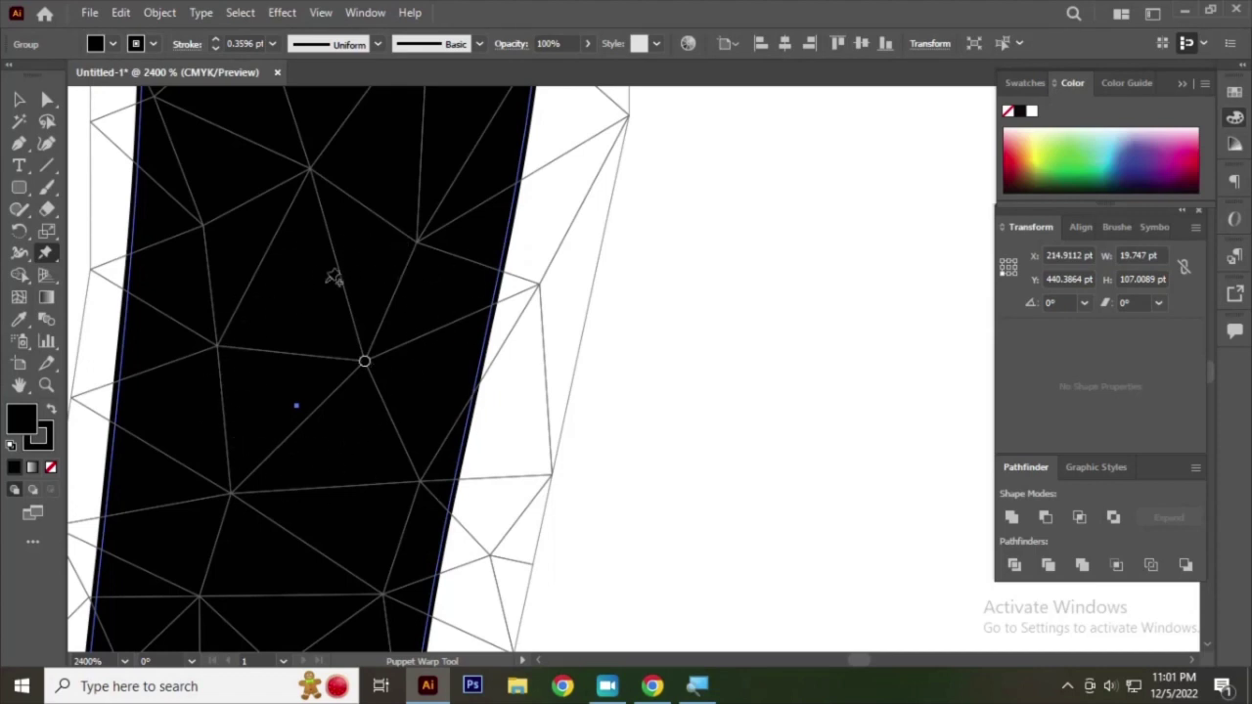
scroll(342, 453, "down", 3)
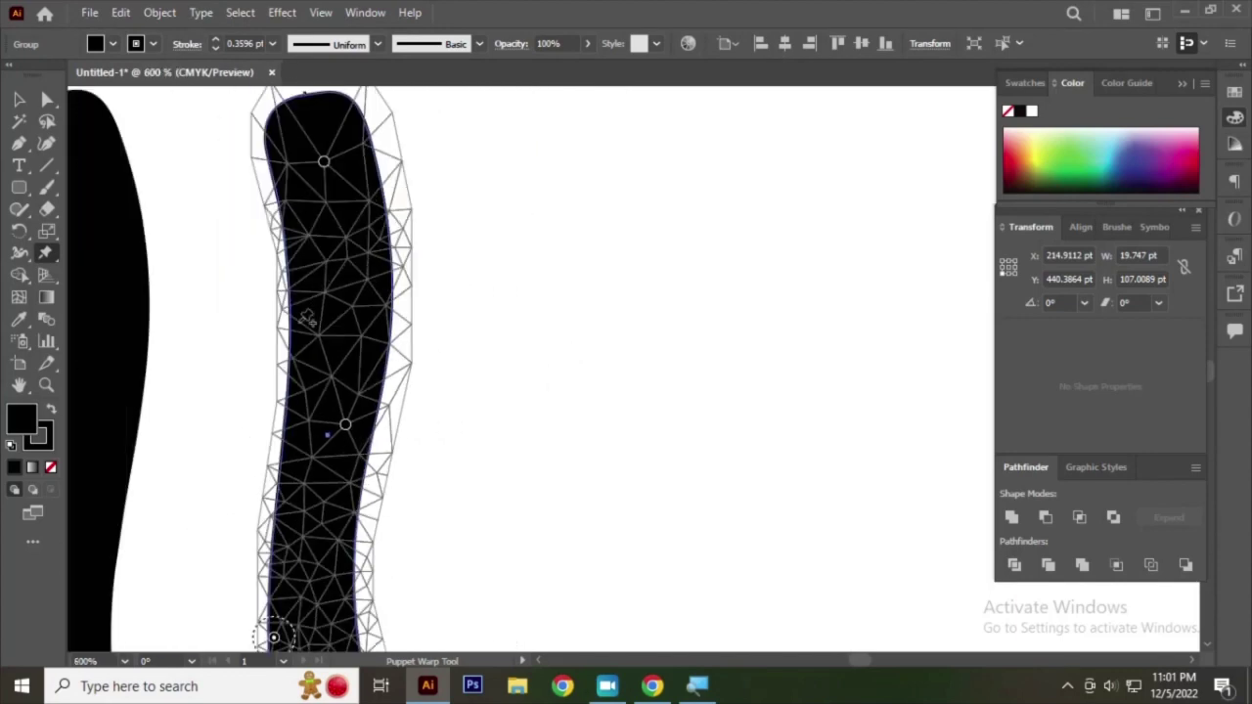
scroll(338, 367, "up", 4)
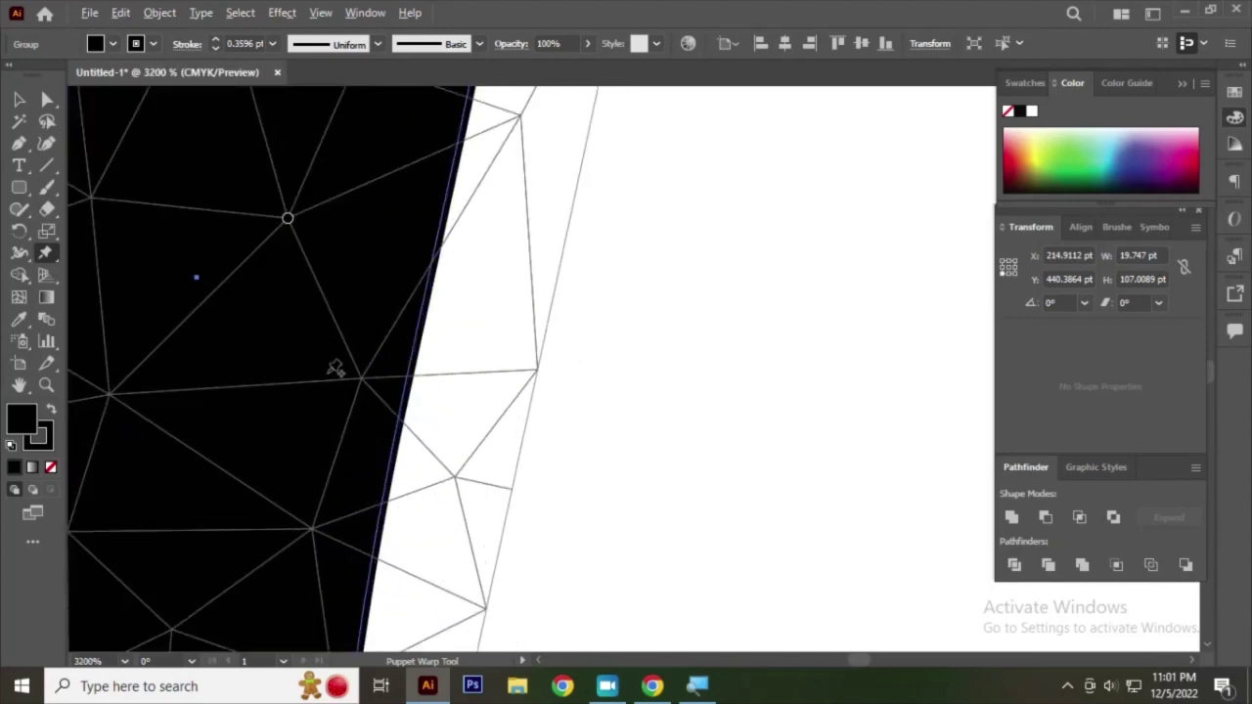
scroll(338, 367, "down", 3)
scroll(362, 283, "up", 1)
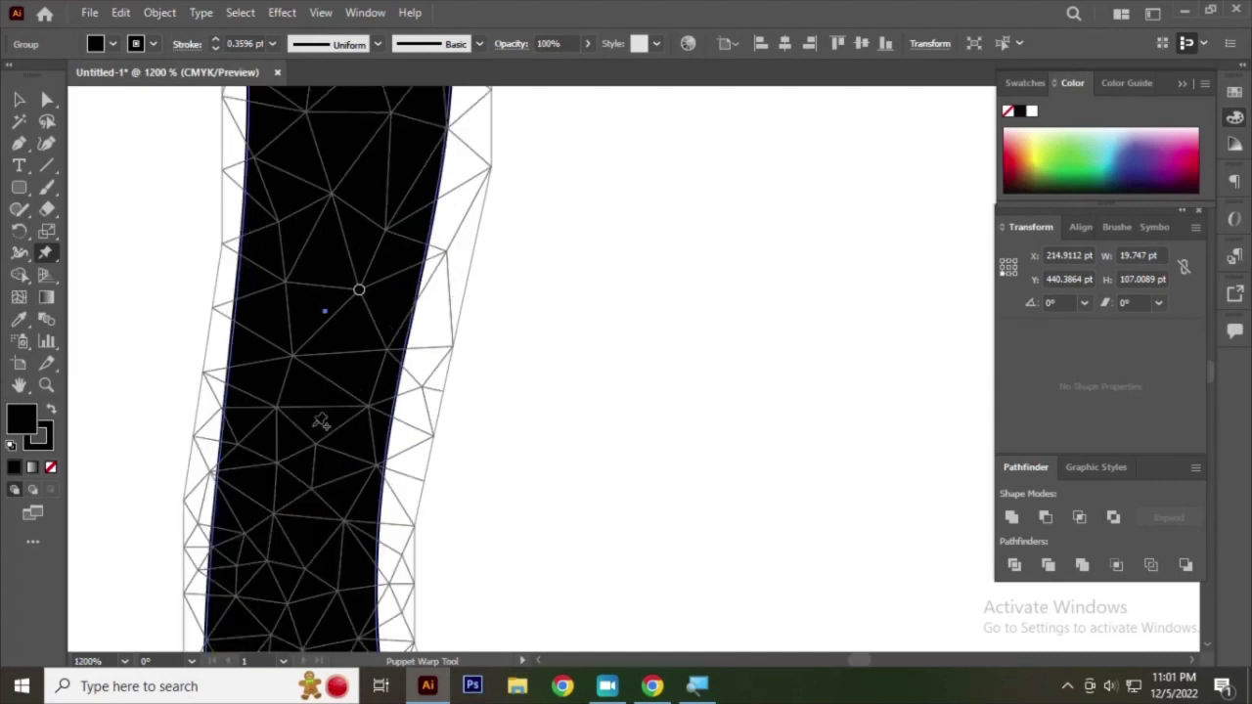
scroll(373, 435, "down", 2)
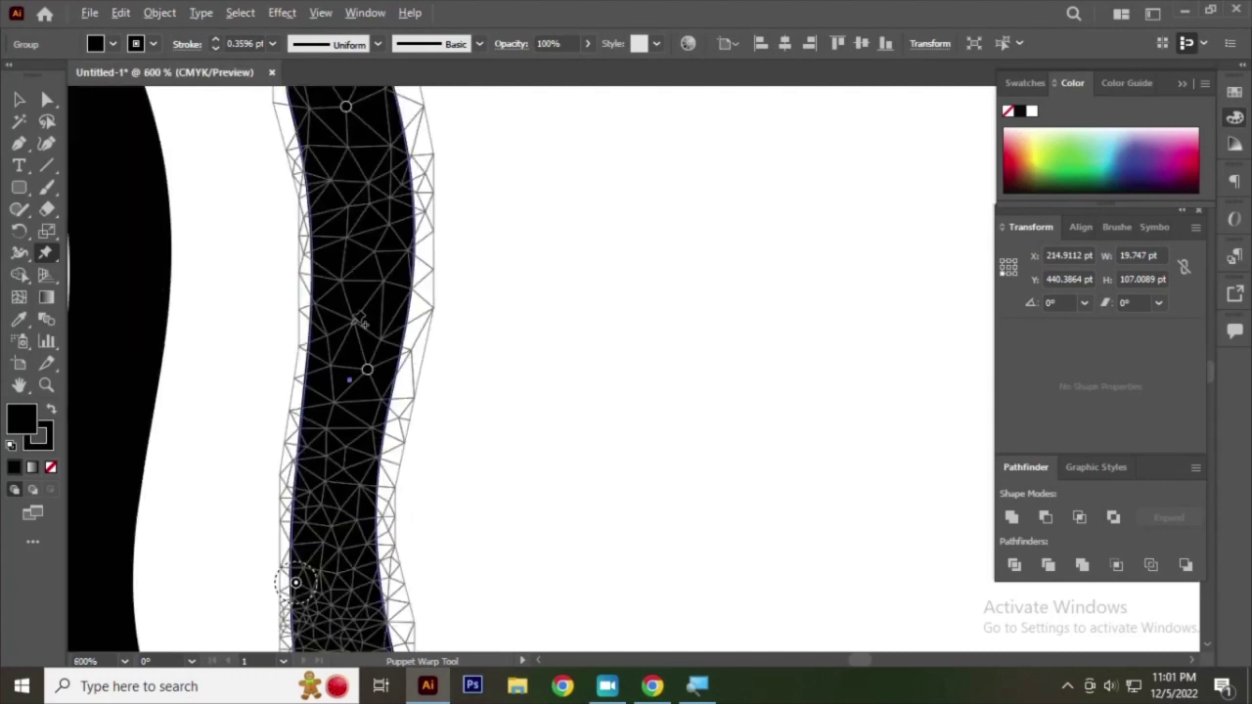
scroll(382, 284, "up", 2)
scroll(379, 281, "down", 1)
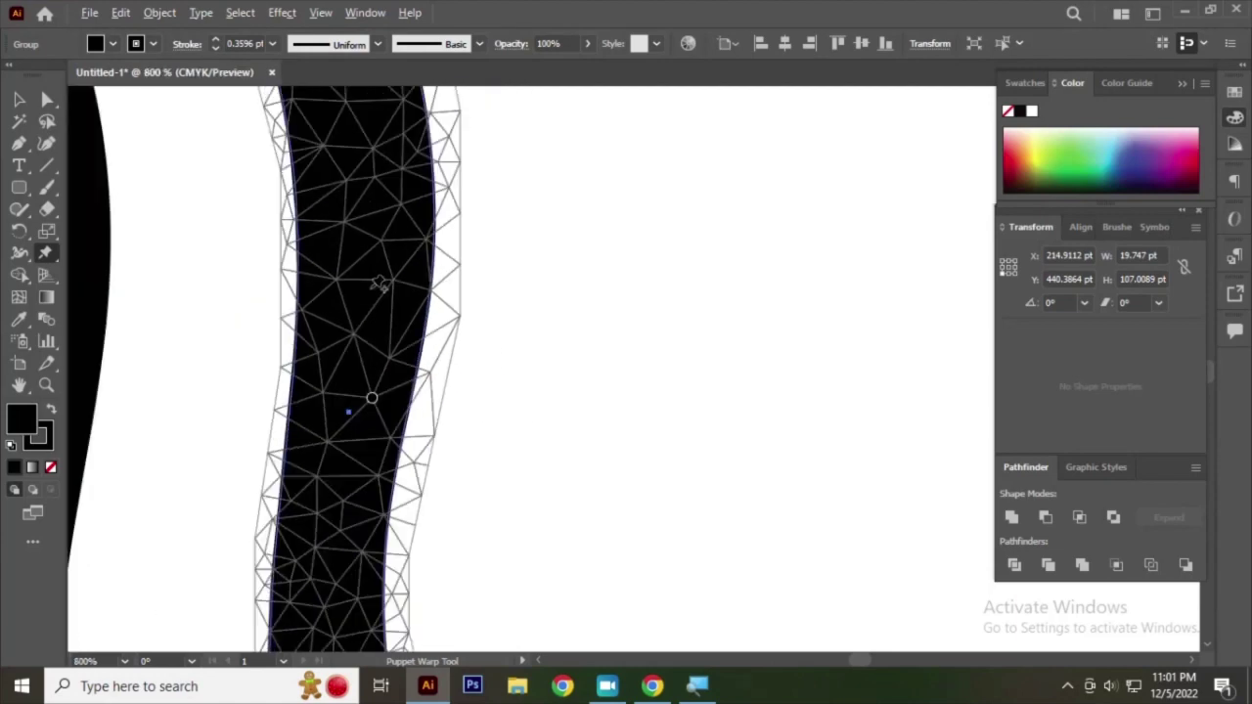
- Pin the upper leg and drag the lower pin to bend the leg into a wavy curve
left_click(374, 264)
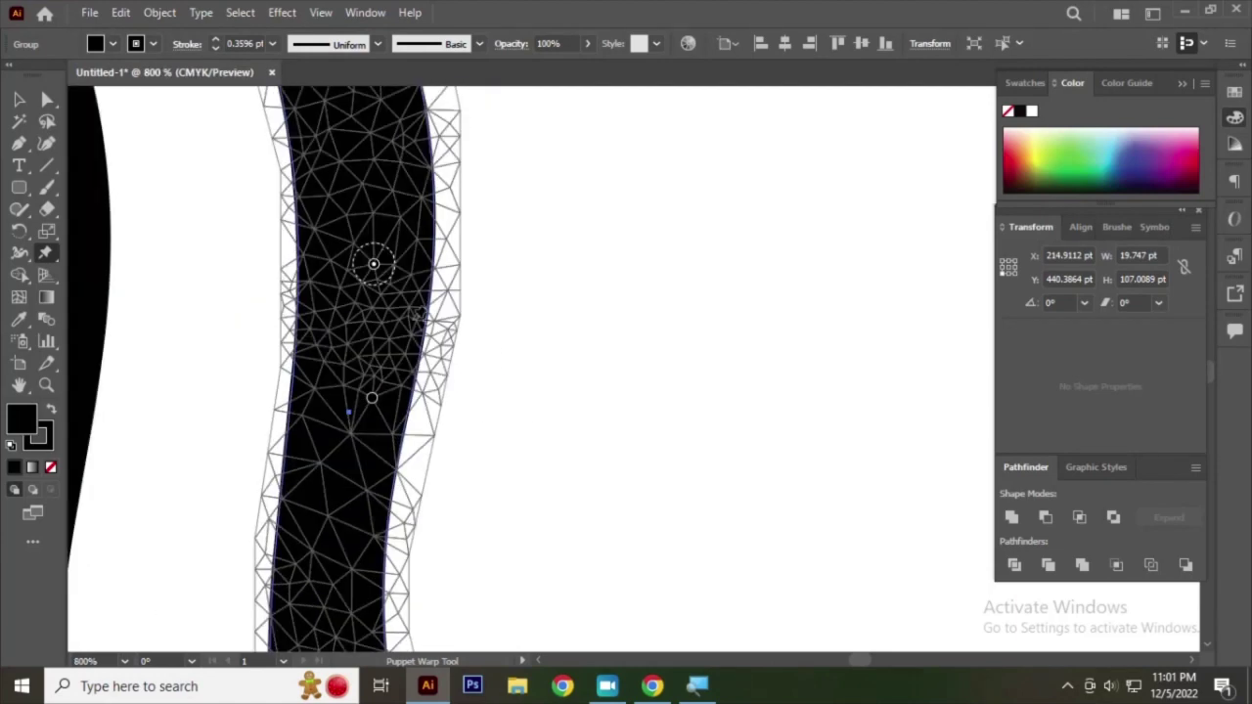
left_click_drag(372, 398, 359, 399)
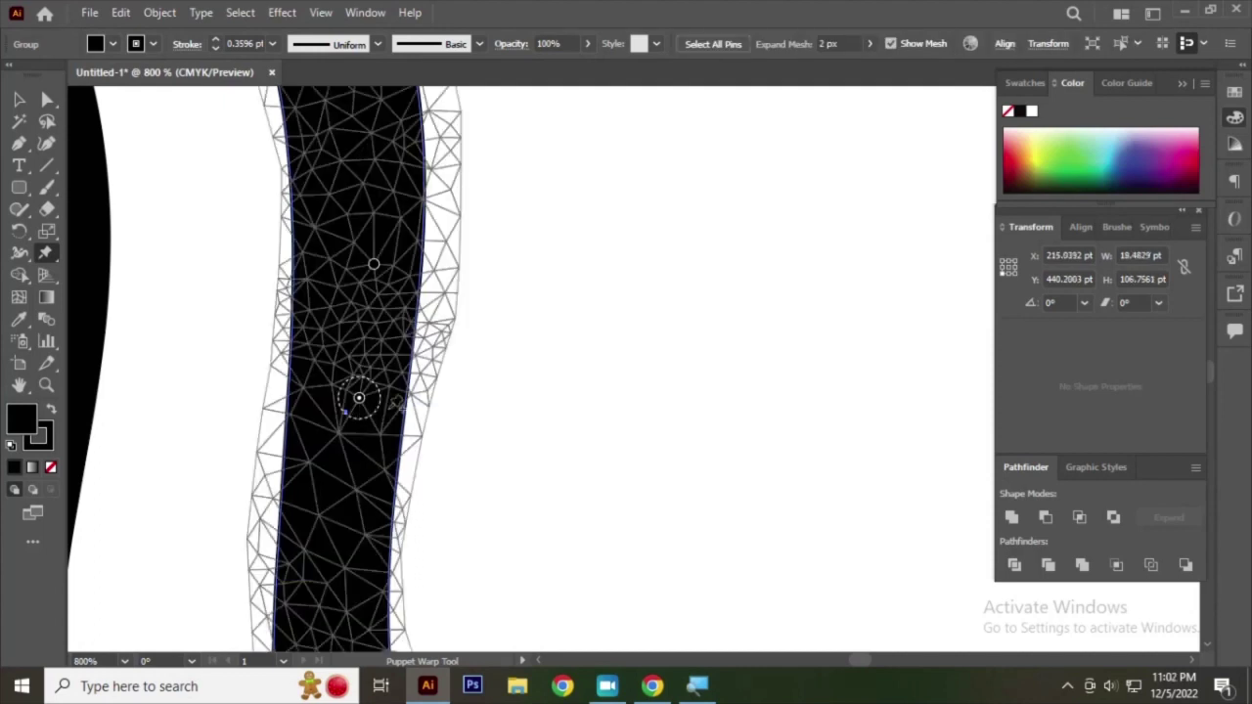
key("ctrl+z")
left_click(372, 400)
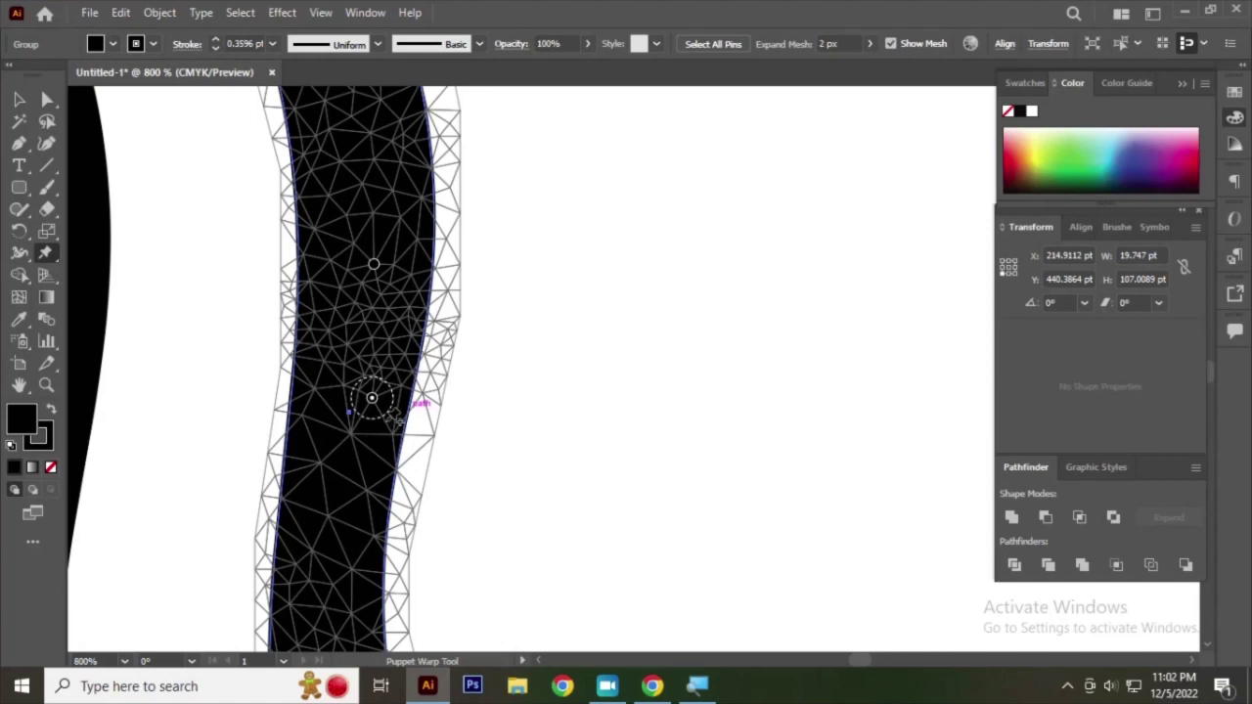
mouse_move(380, 420)
left_mouse_down()
mouse_move(367, 419)
mouse_move(403, 416)
left_mouse_up()
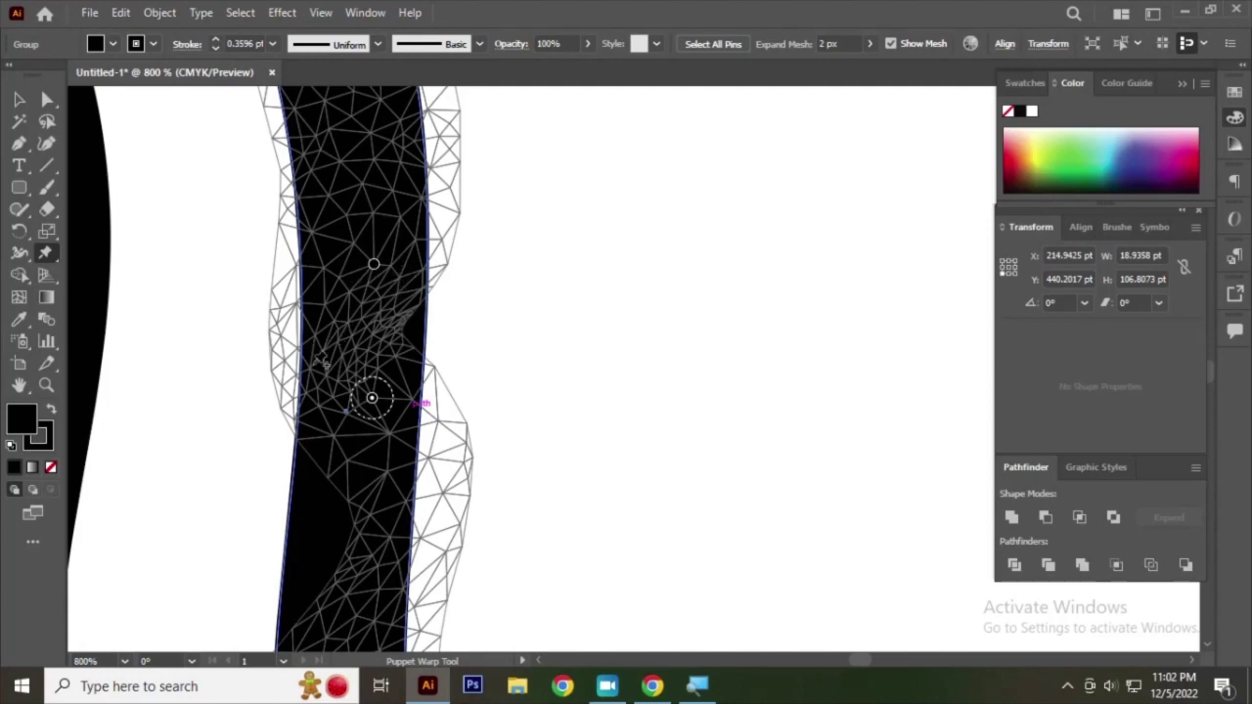
scroll(313, 516, "down", 3)
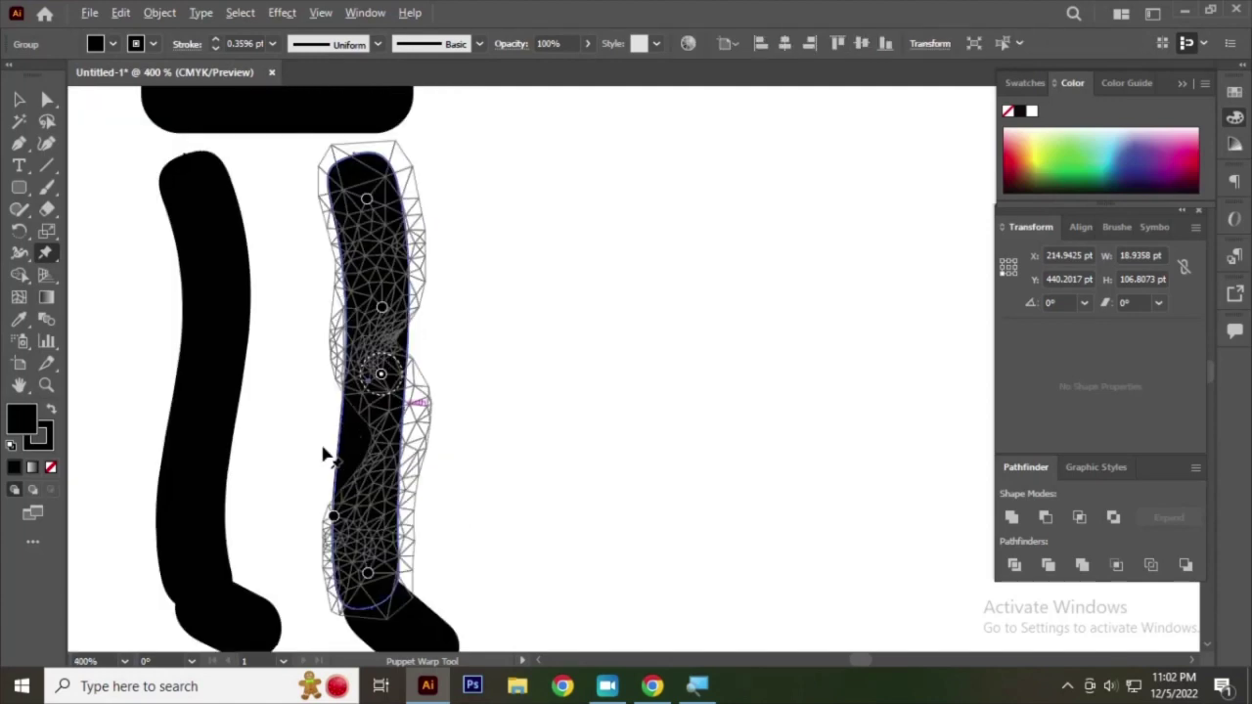
scroll(327, 453, "up", 3)
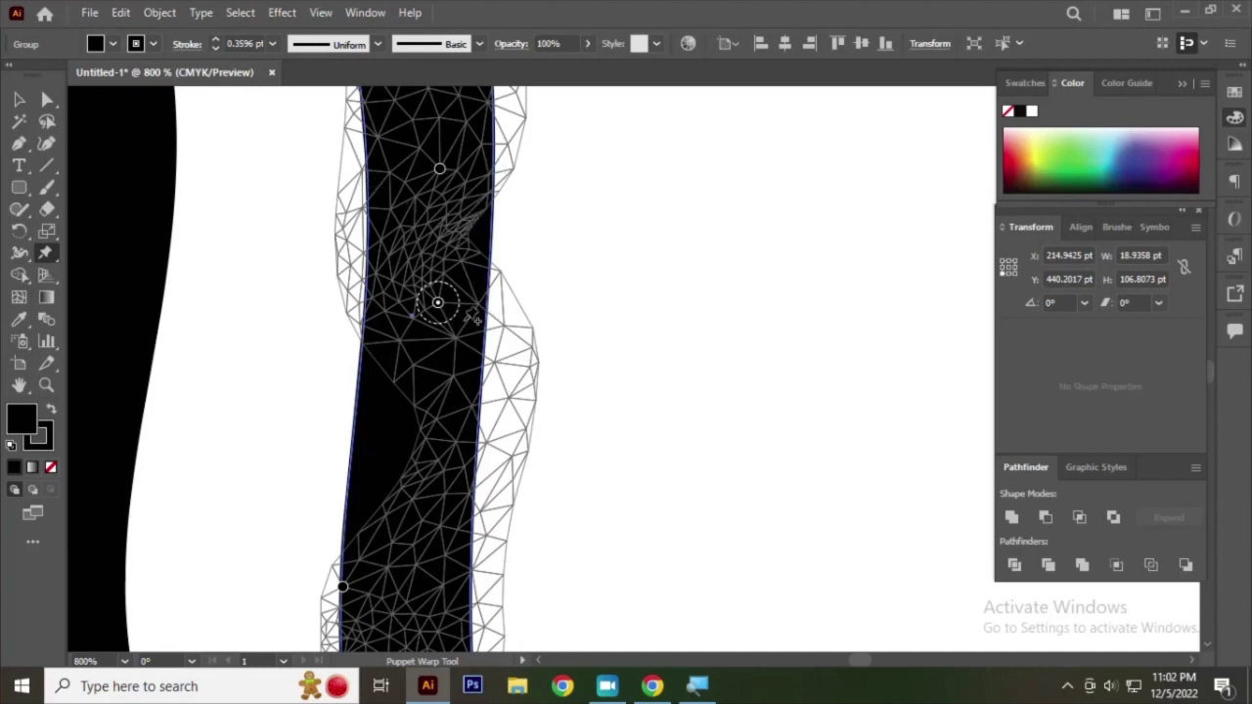
key("ctrl+z")
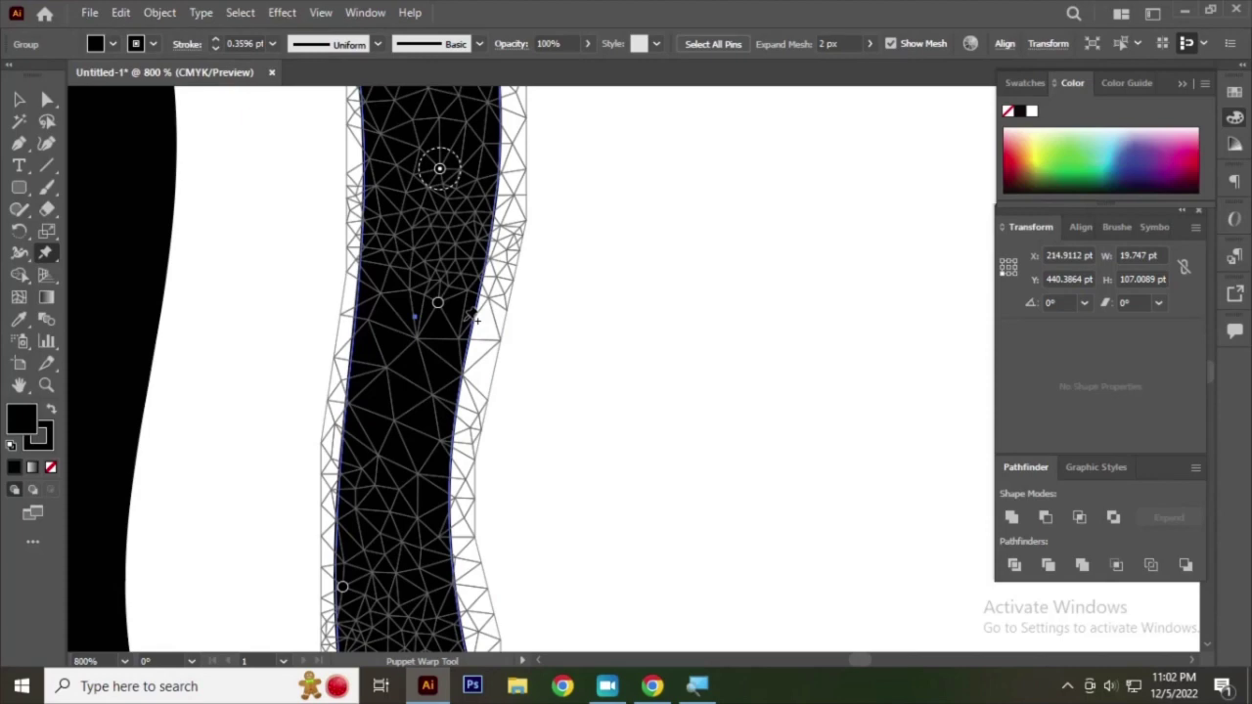
scroll(491, 318, "down", 5)
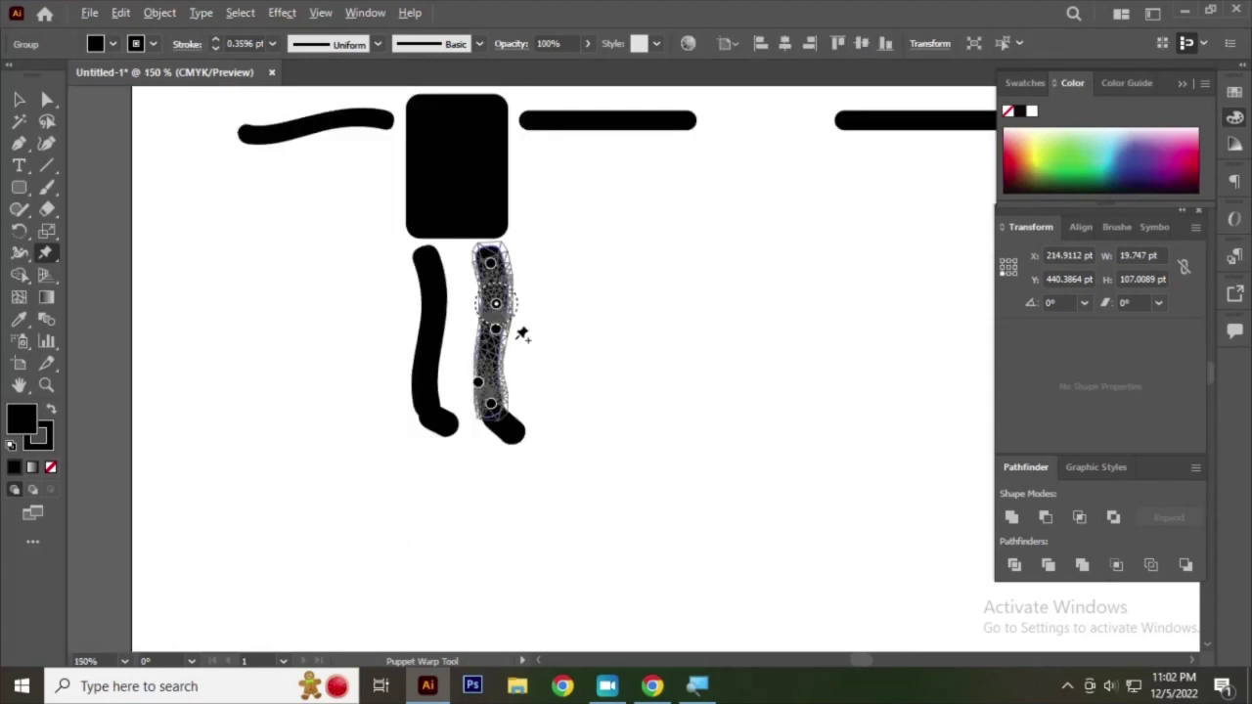
scroll(519, 336, "up", 2)
- Commit the leg warp and select the left figure's right arm
left_click(18, 99)
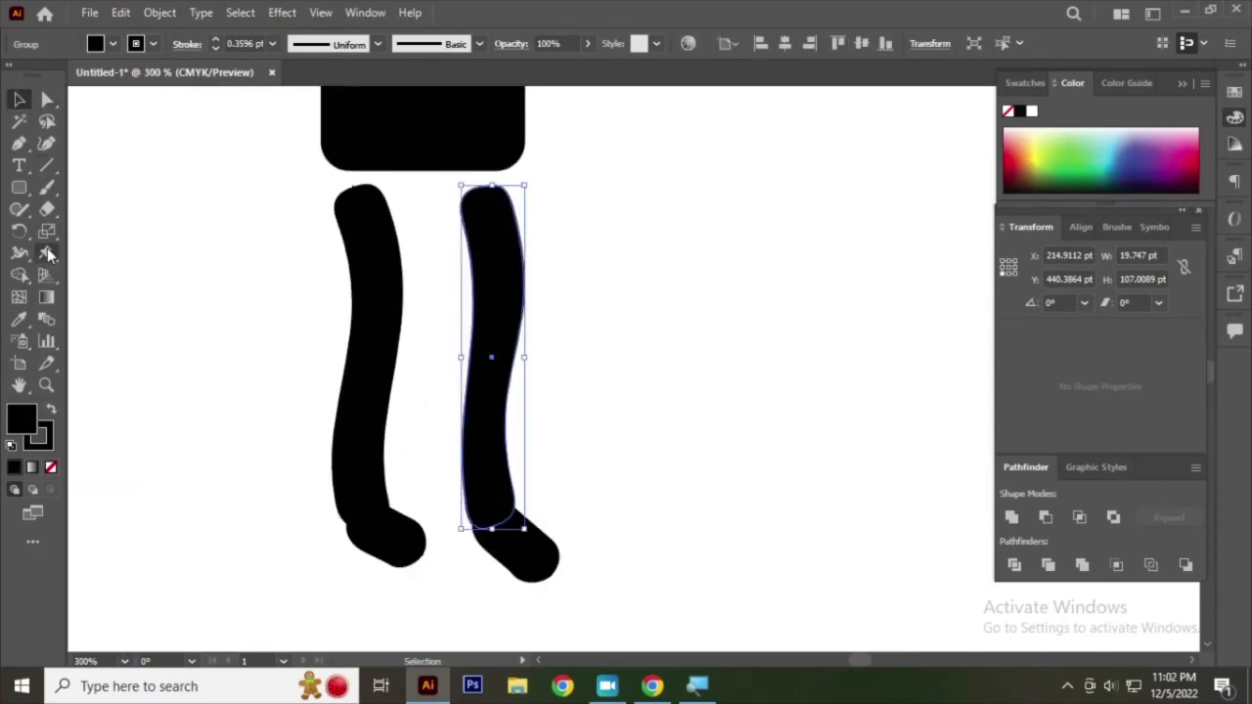
scroll(524, 467, "down", 2)
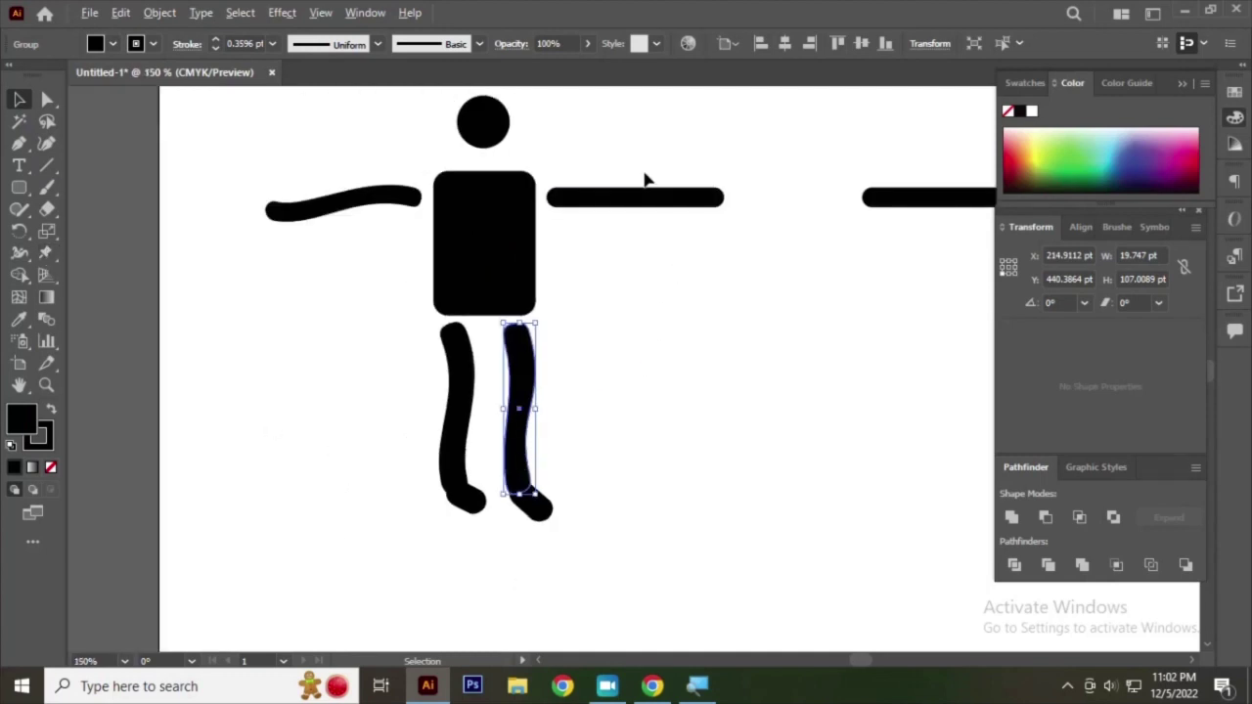
scroll(645, 181, "up", 3)
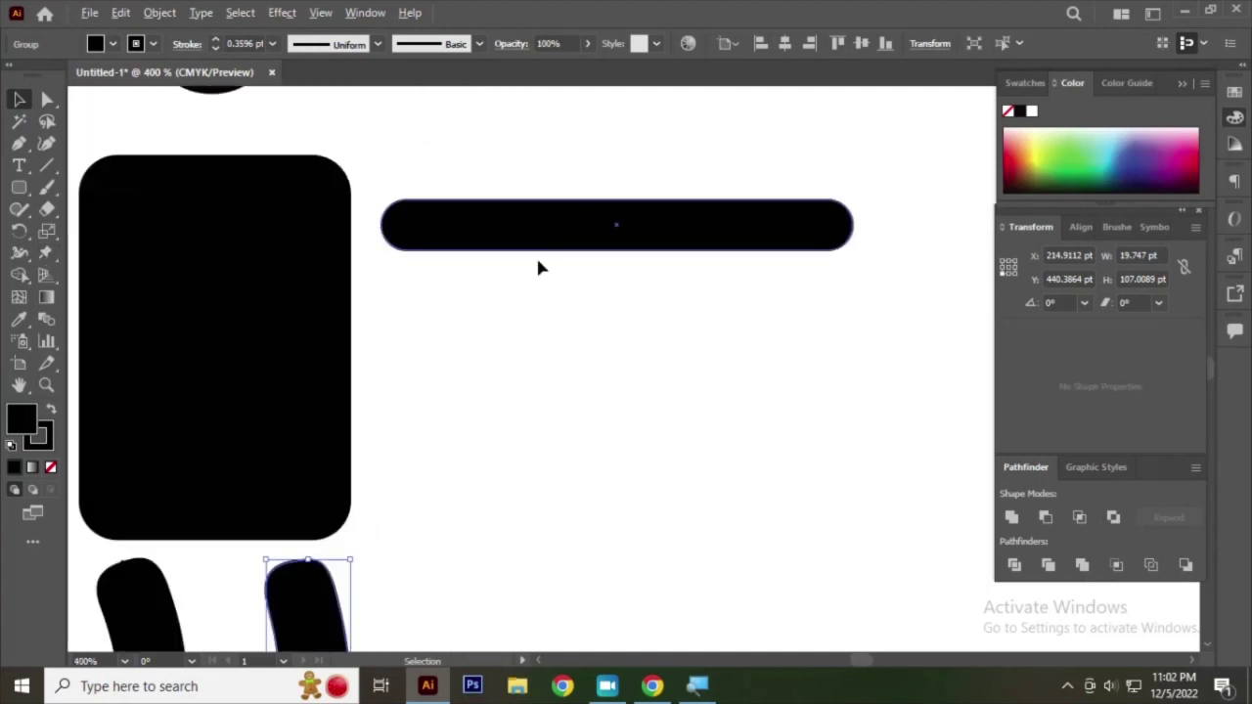
left_click(597, 243)
- Puppet-warp the arm: pin its middle and drag the end up-left into a hook
left_click(47, 252)
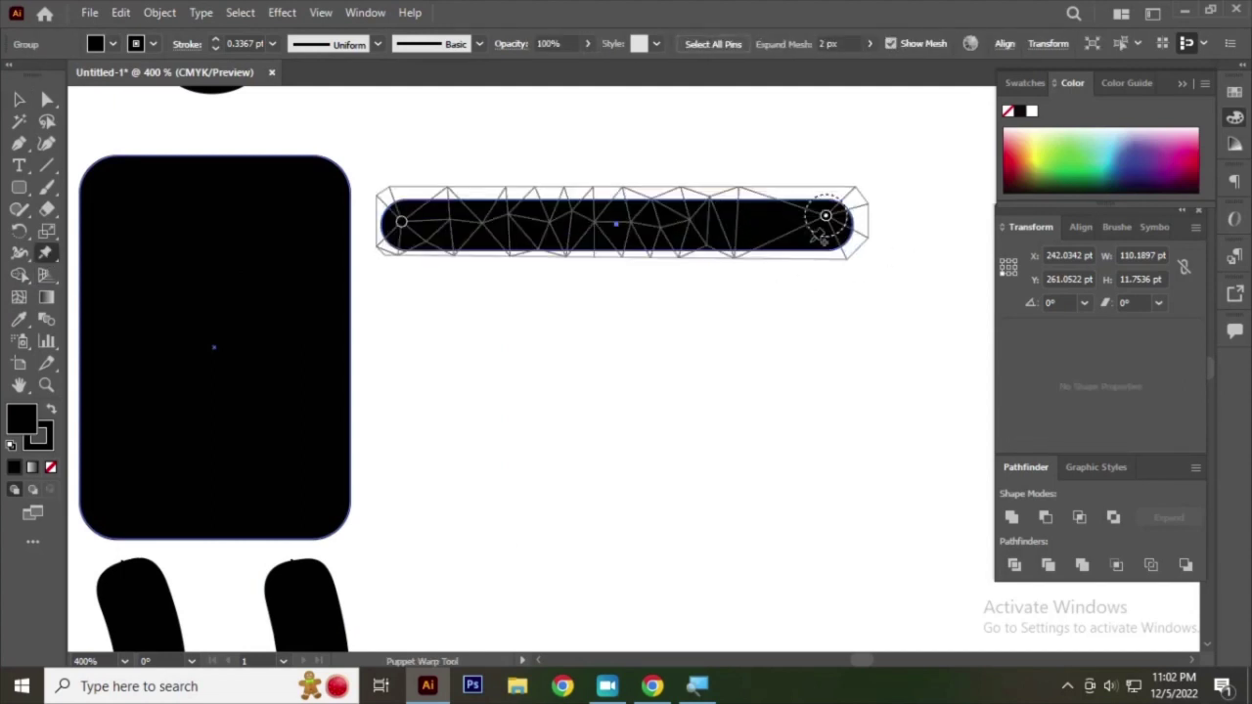
mouse_move(834, 240)
left_mouse_down()
mouse_move(848, 215)
mouse_move(849, 230)
left_mouse_up()
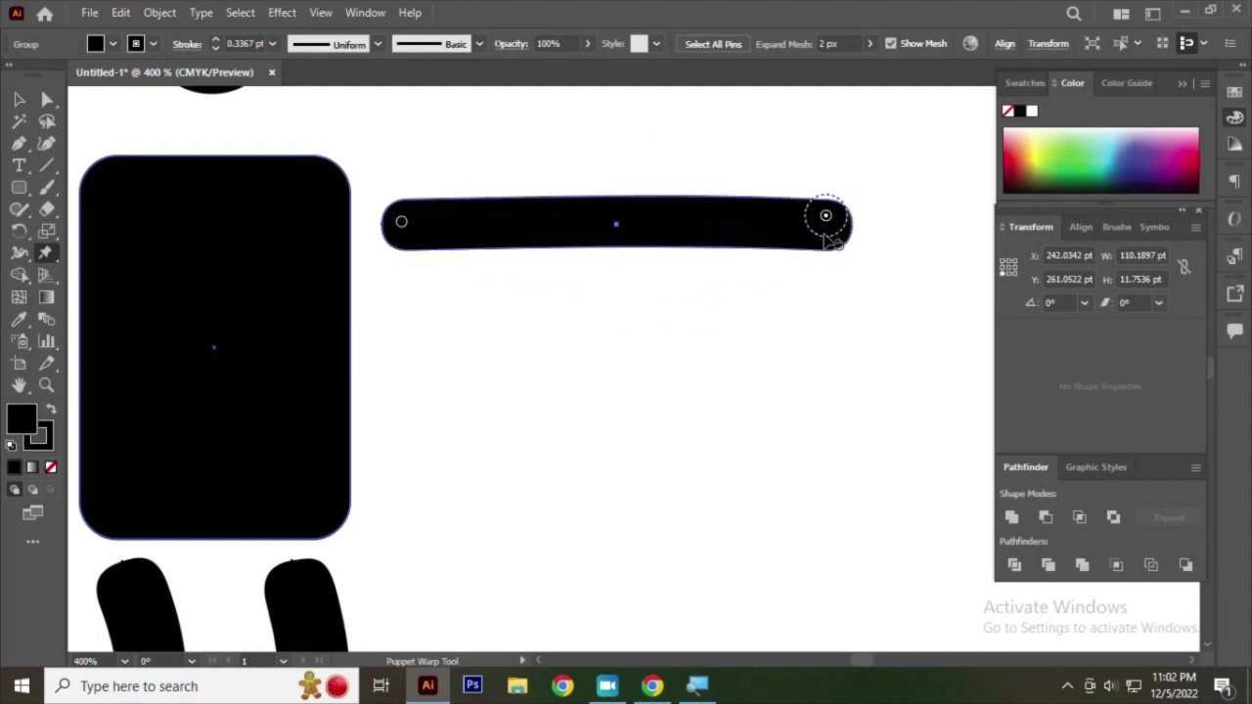
left_click(626, 223)
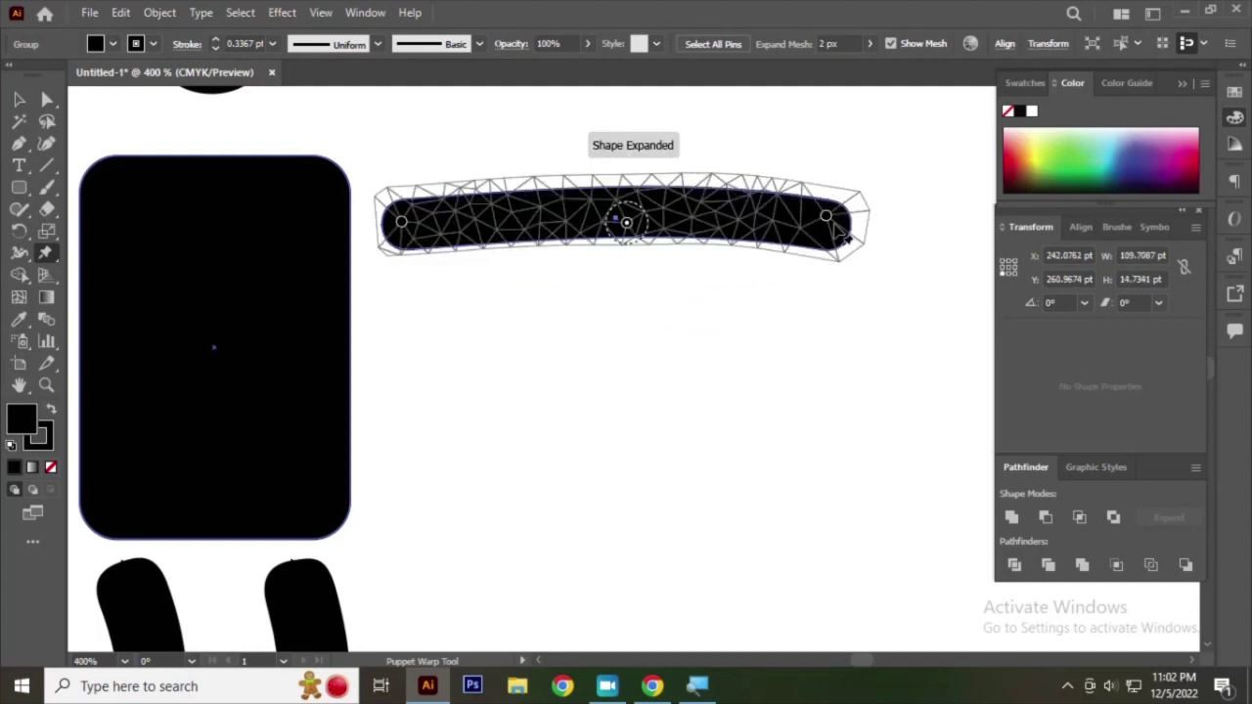
mouse_move(828, 217)
left_mouse_down()
mouse_move(730, 134)
mouse_move(621, 128)
left_mouse_up()
scroll(651, 387, "down", 2)
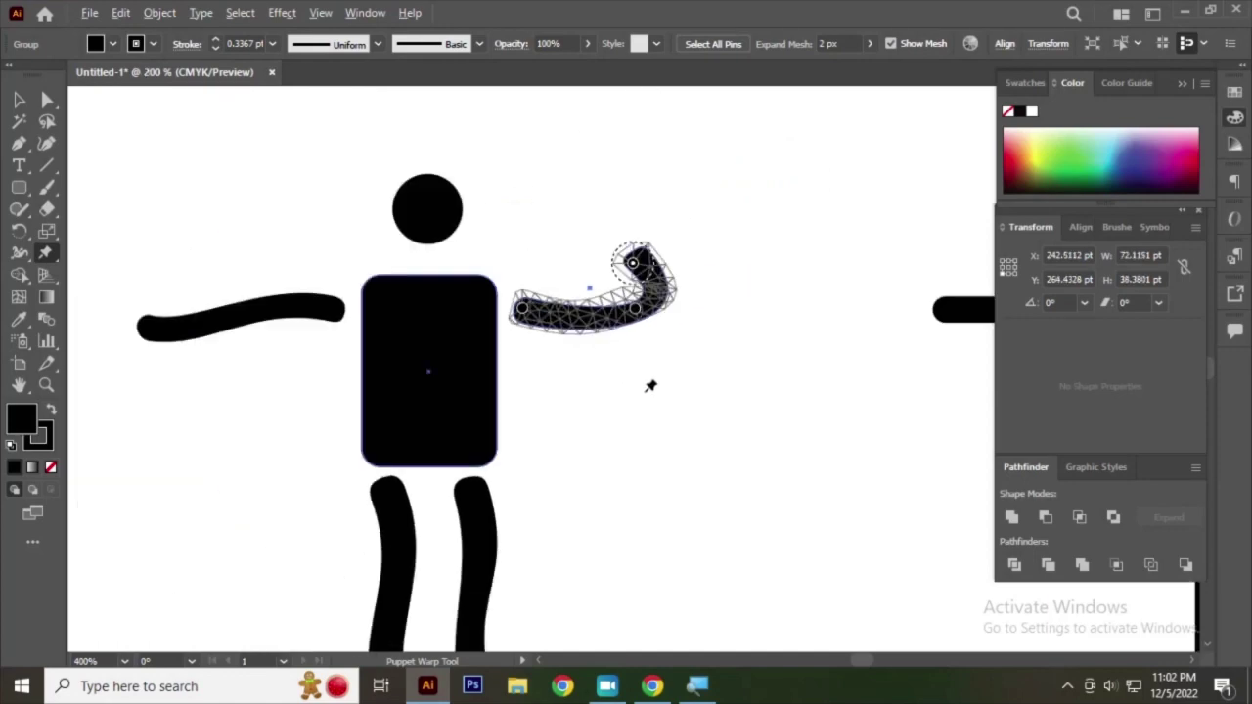
scroll(650, 386, "down", 3)
- Marquee-select both stick figures and drag them above the artboard
key("v")
left_click(515, 168)
scroll(387, 314, "down", 2)
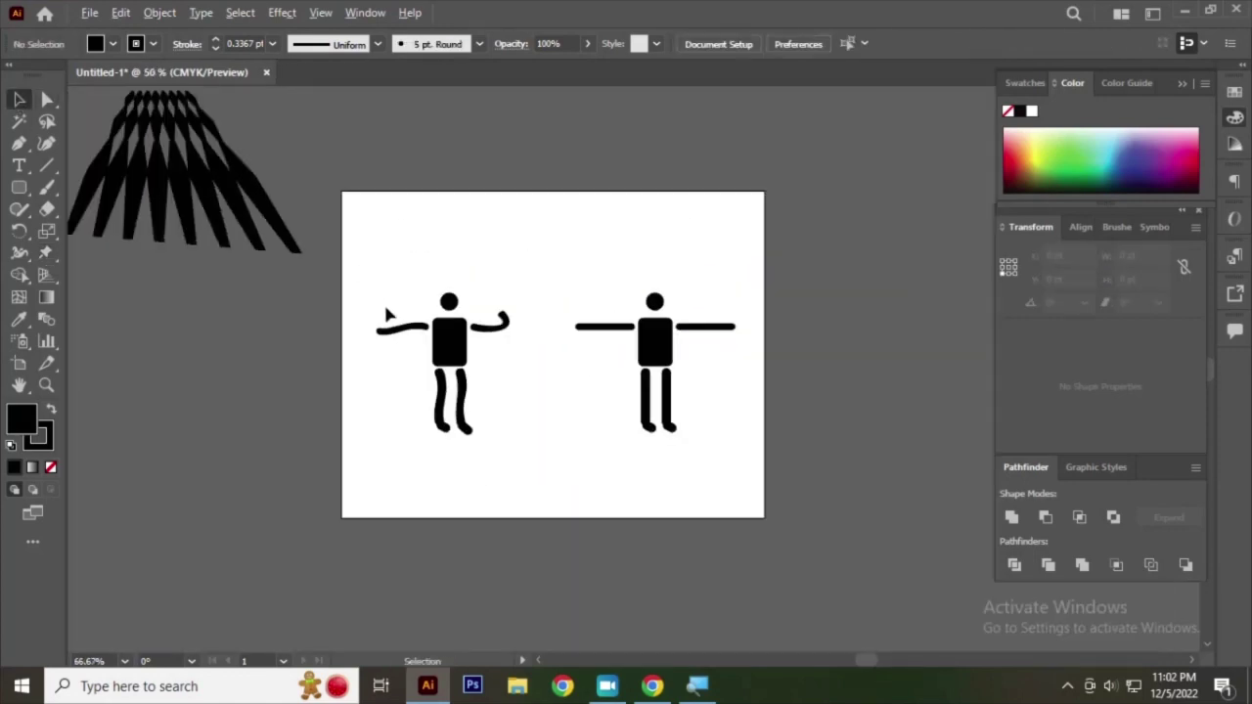
scroll(450, 346, "up", 3)
scroll(528, 347, "down", 5)
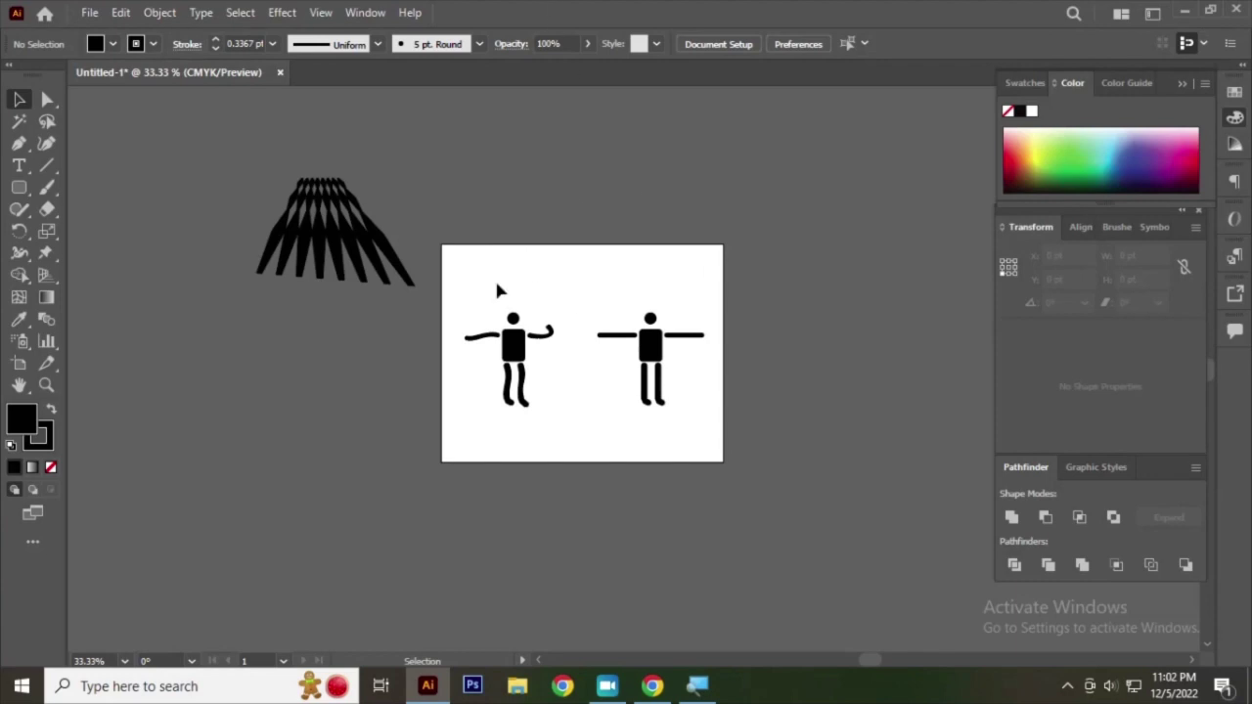
left_click_drag(488, 296, 710, 433)
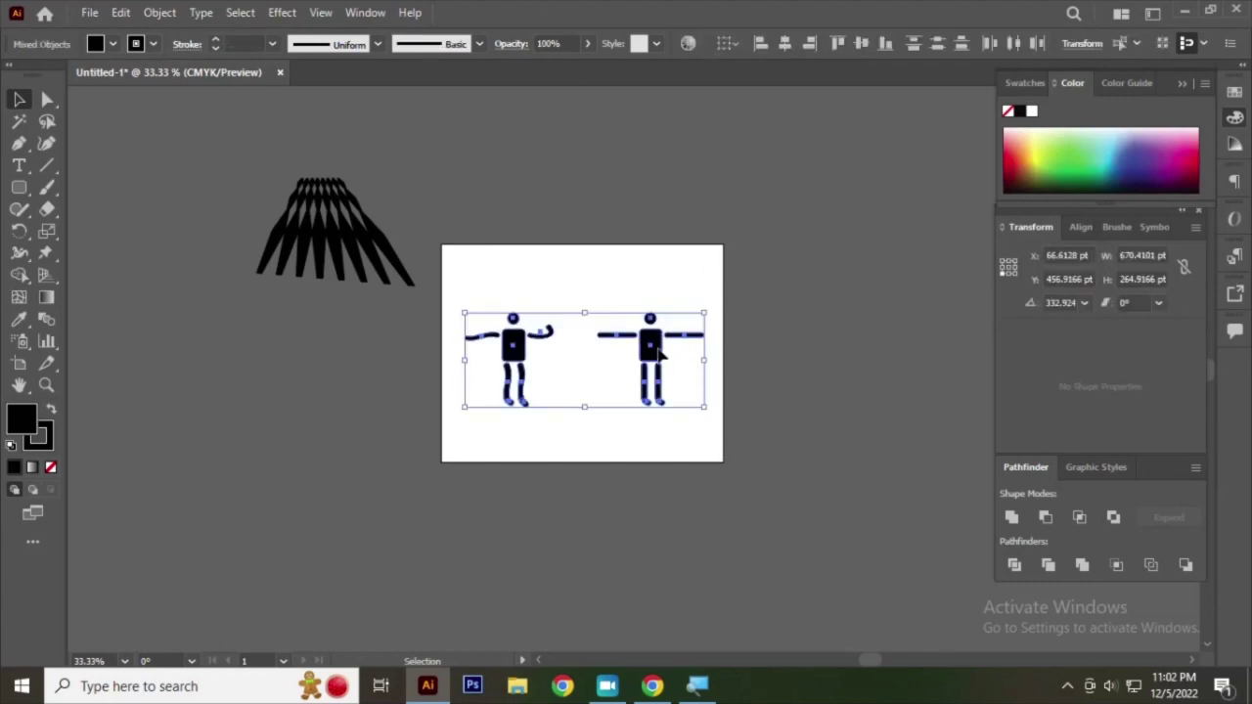
left_click_drag(660, 339, 691, 182)
left_click(271, 179)
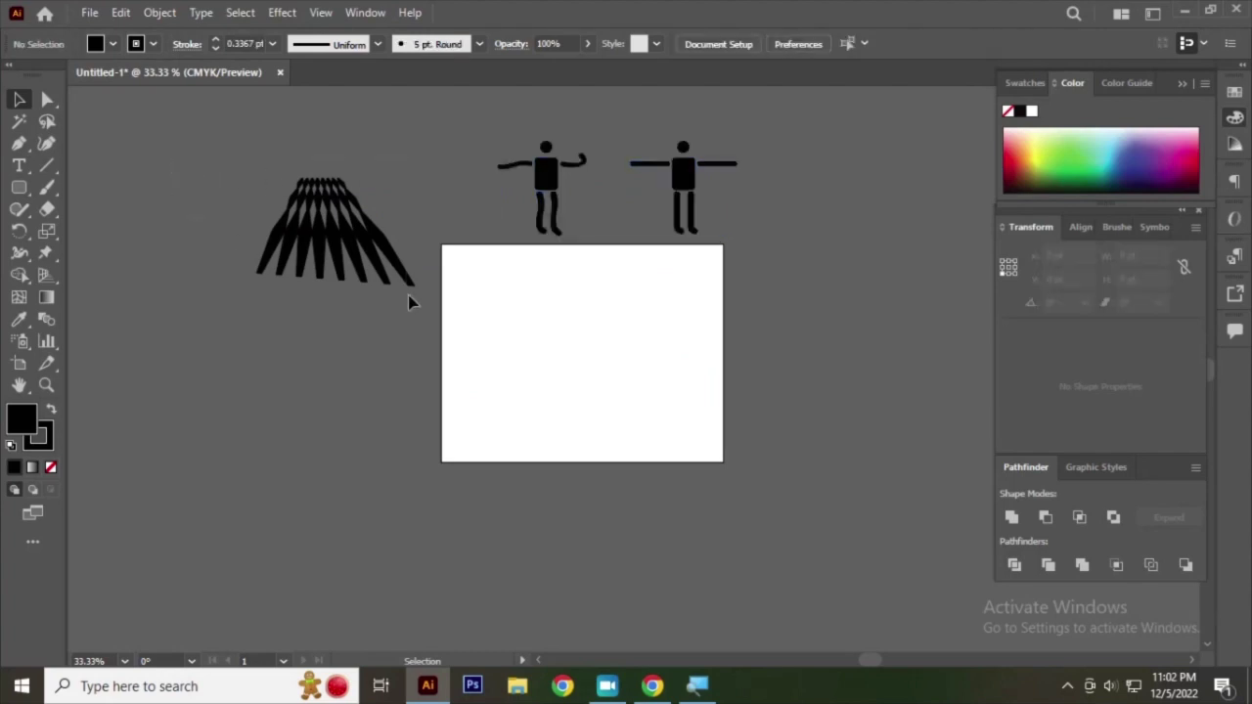
- Drag the fan of black strips onto the artboard and zoom in on it
left_click(330, 249)
left_click_drag(331, 252, 579, 358)
key("ctrl+1")
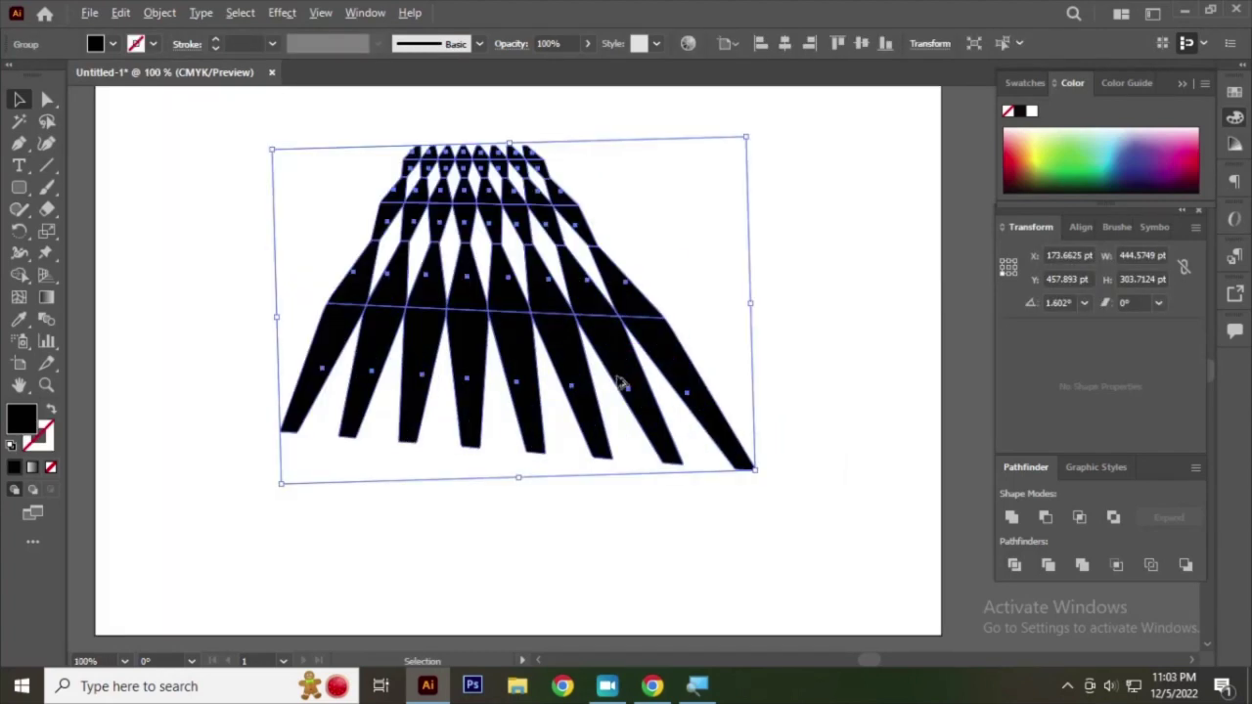
scroll(643, 376, "down", 2)
scroll(560, 345, "up", 1)
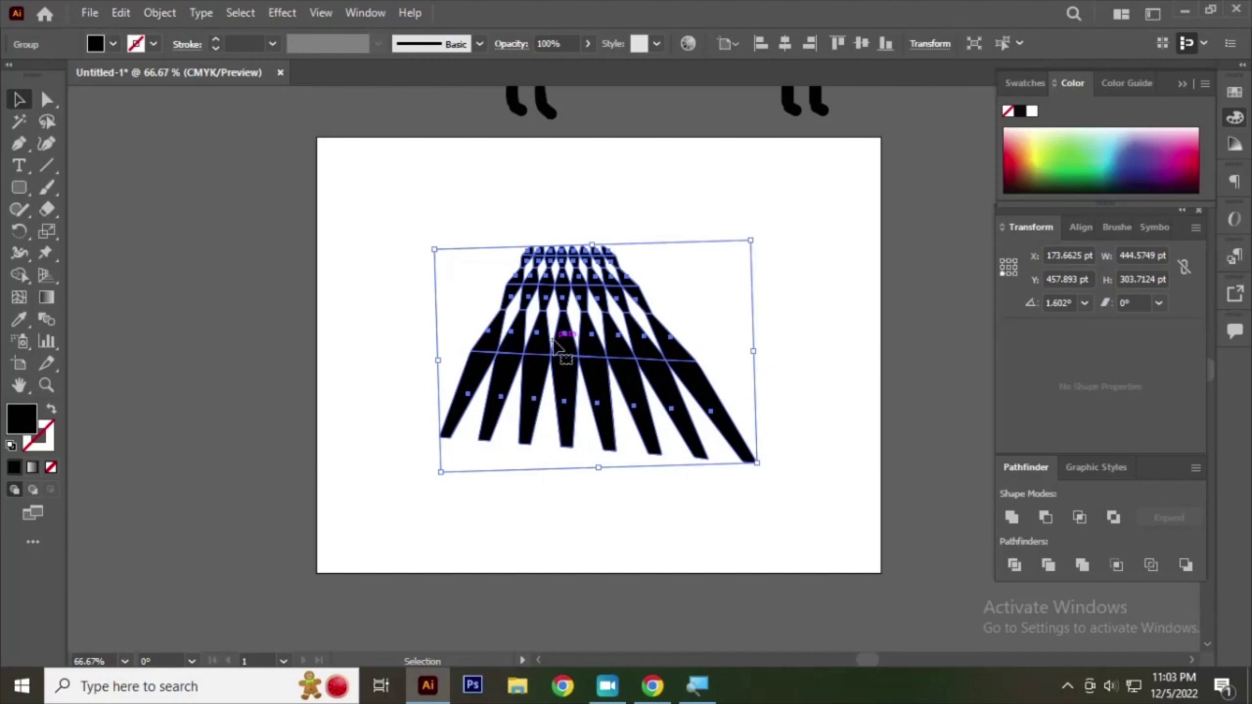
scroll(729, 476, "up", 1)
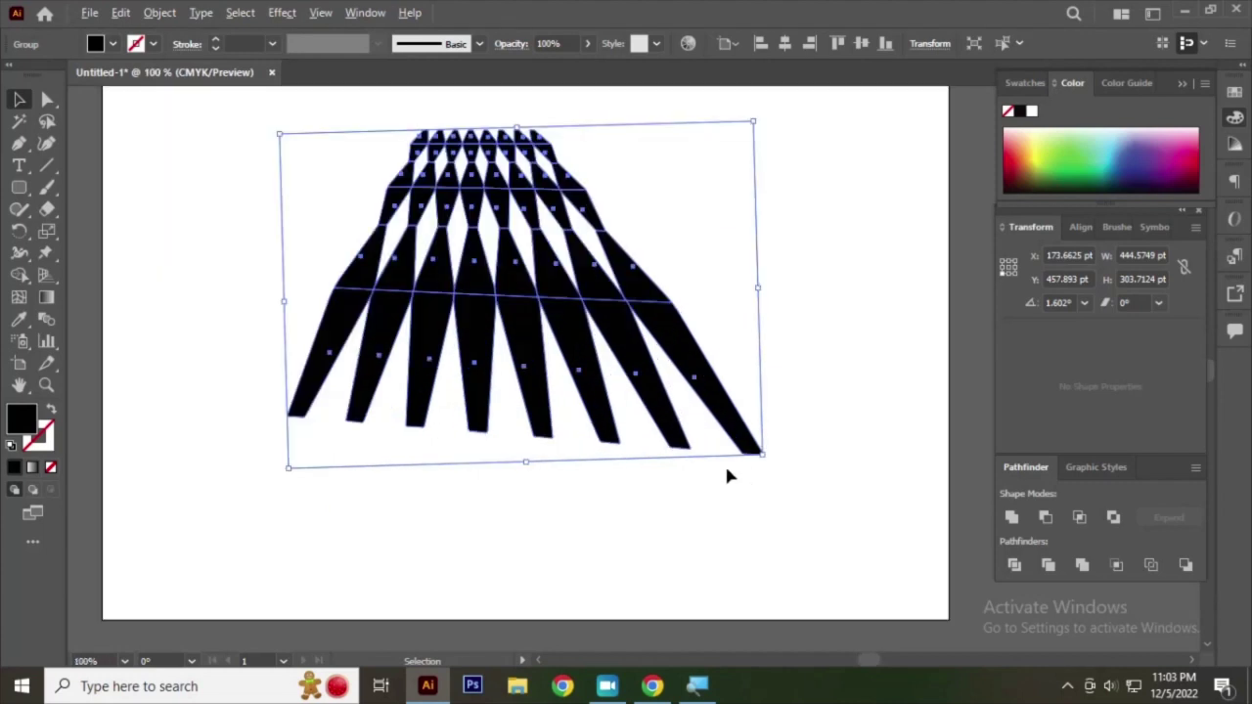
- Puppet-warp the fan, dragging pins to bend and rotate the strips
left_click(45, 254)
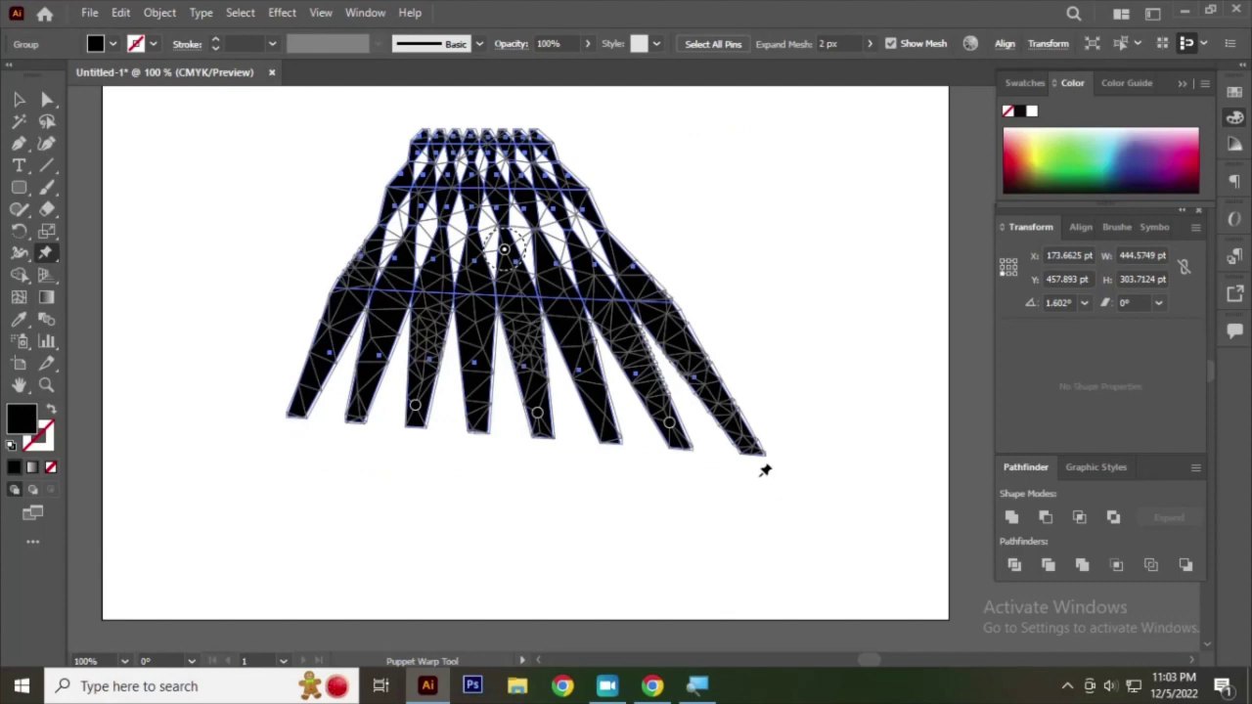
scroll(813, 450, "up", 2)
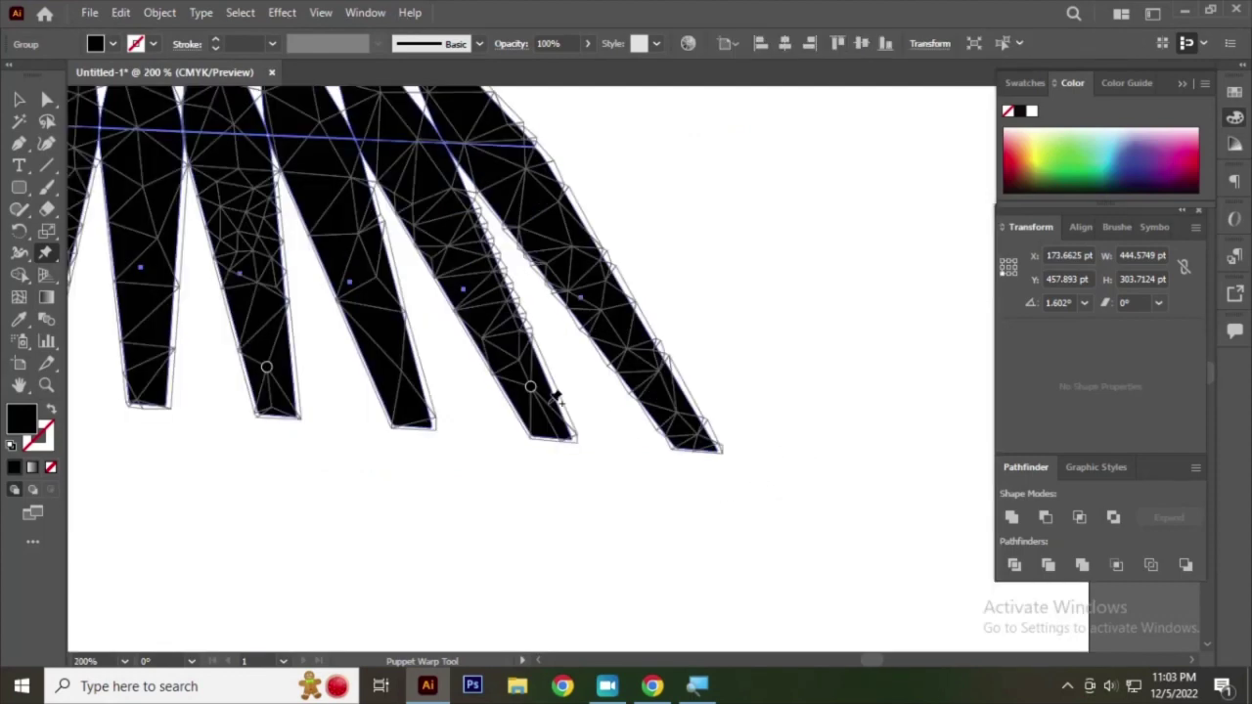
mouse_move(530, 388)
left_mouse_down()
mouse_move(562, 384)
mouse_move(531, 395)
mouse_move(600, 316)
mouse_move(616, 249)
mouse_move(576, 394)
left_mouse_up()
key("ctrl+minus")
key("ctrl+minus")
key("ctrl+minus")
key("ctrl+plus")
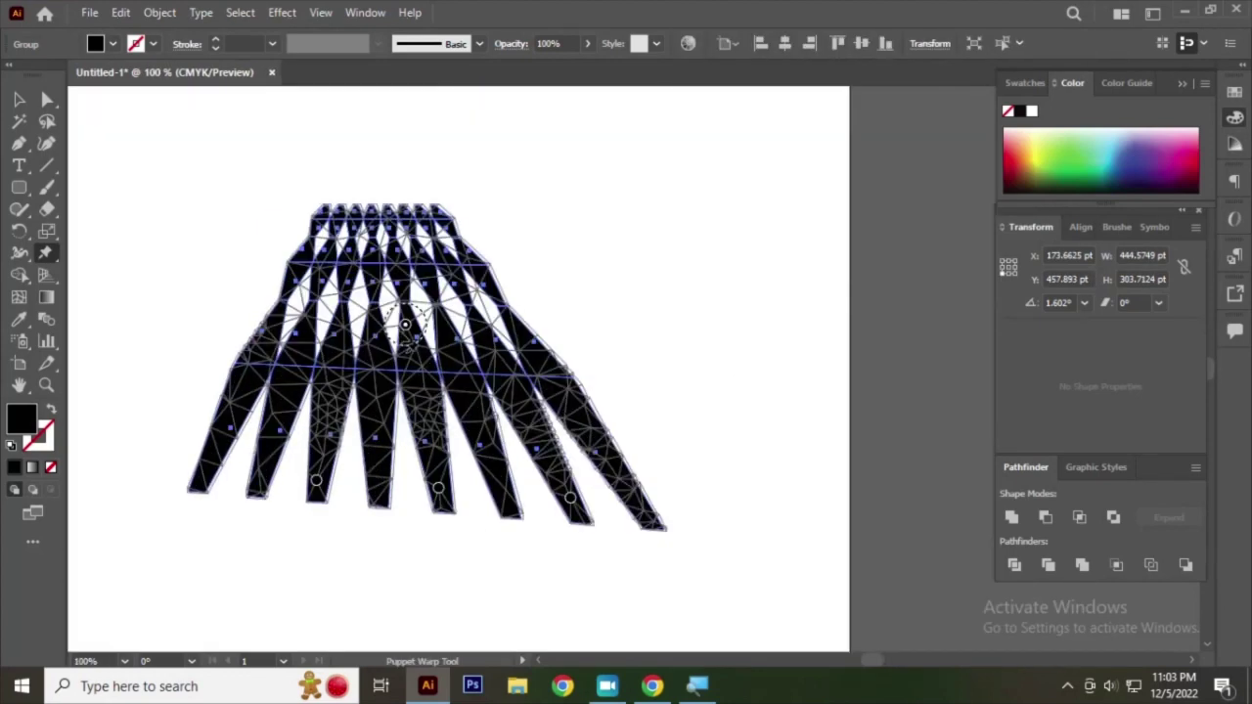
mouse_move(409, 349)
left_mouse_down()
mouse_move(437, 348)
mouse_move(400, 347)
mouse_move(409, 352)
left_mouse_up()
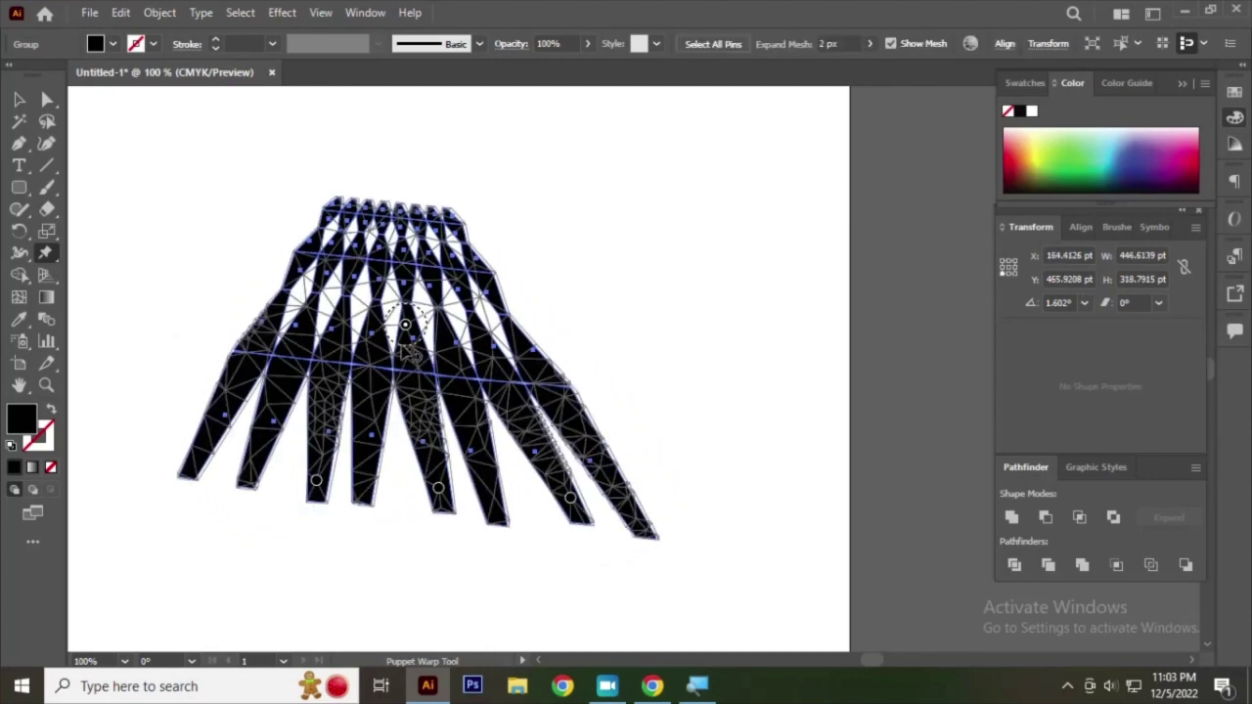
- Add a top-left pin, swing the left strips outward into a wing, and commit
left_click(334, 209)
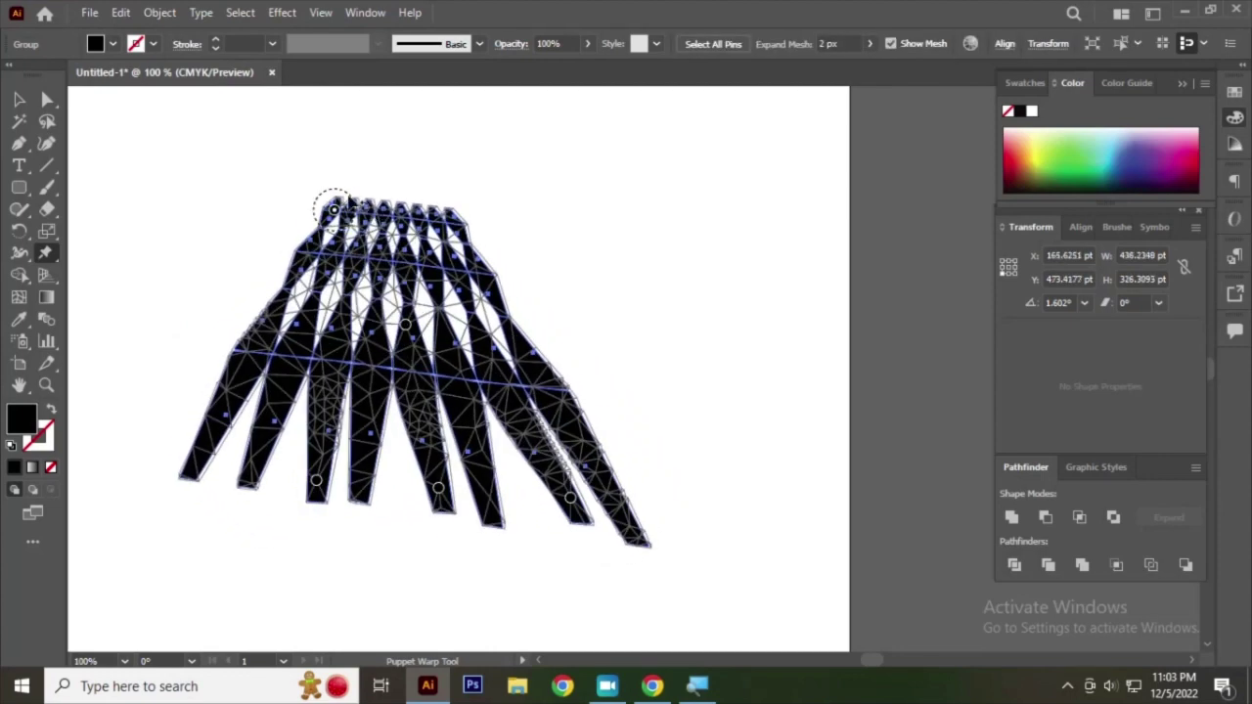
mouse_move(330, 198)
left_mouse_down()
mouse_move(314, 214)
mouse_move(343, 178)
mouse_move(351, 201)
left_mouse_up()
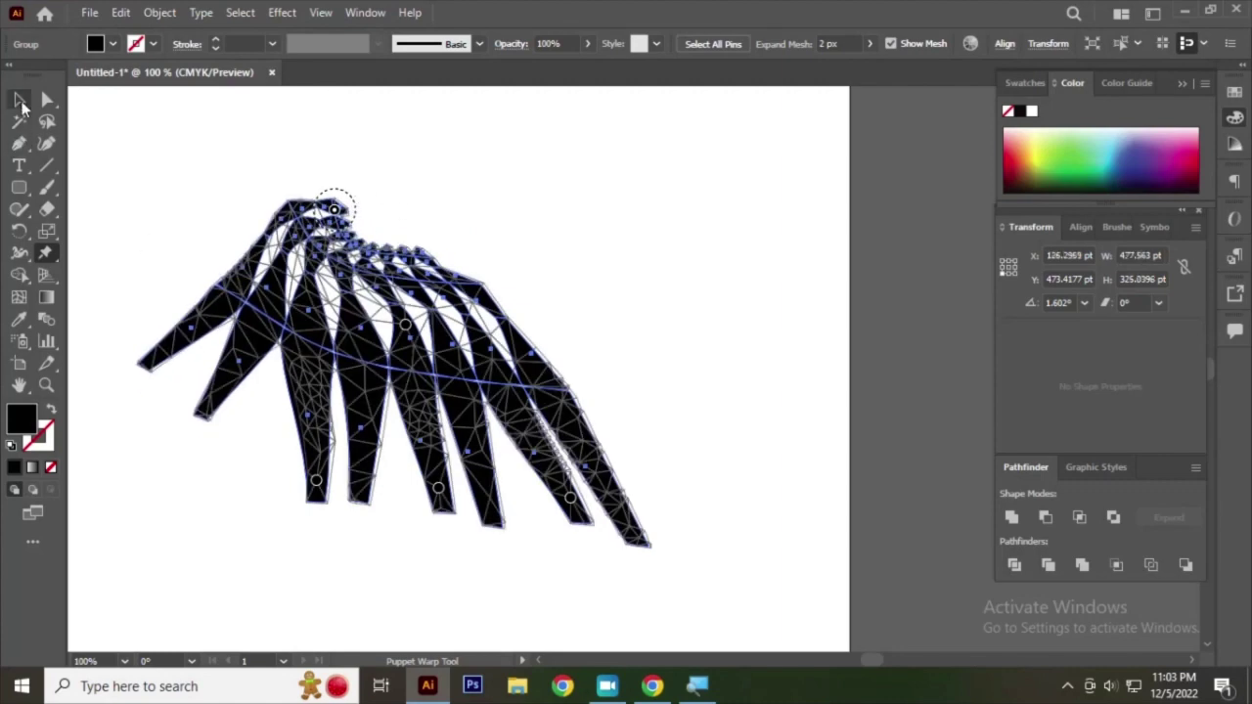
left_click(19, 100)
key("ctrl+minus")
key("ctrl+minus")
key("ctrl+minus")
left_click(581, 342)
key("ctrl+plus")
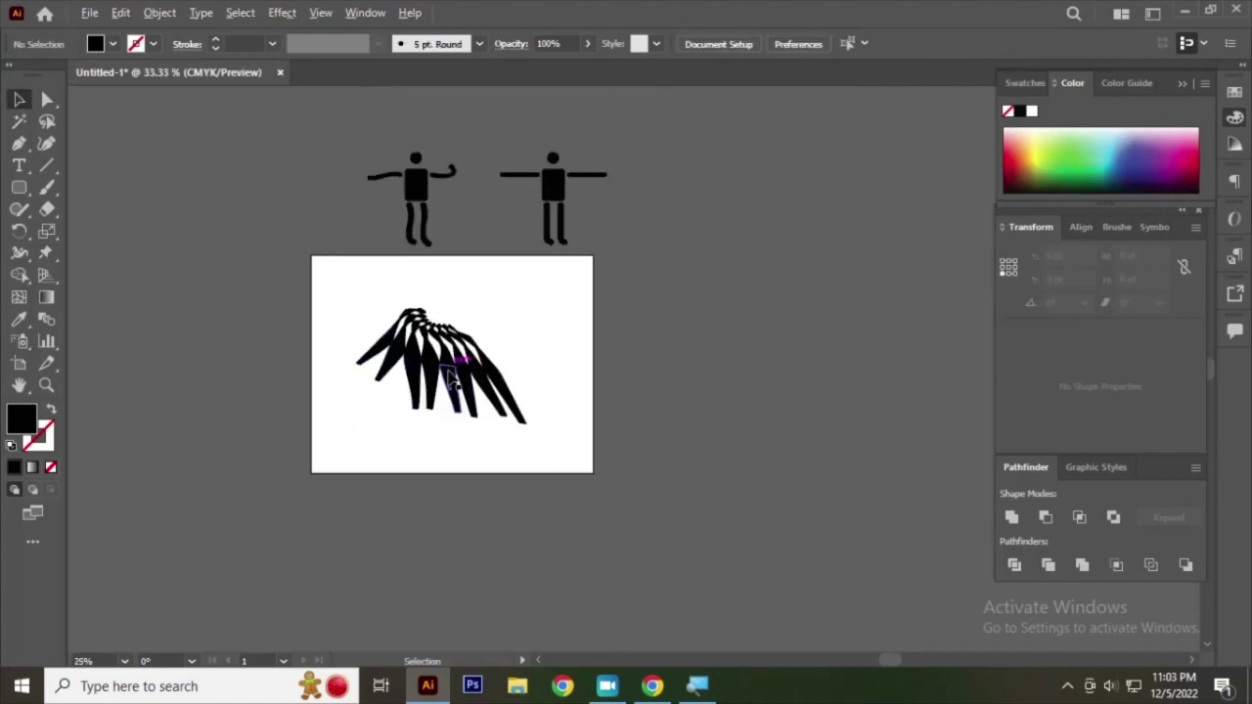
key("ctrl+plus")
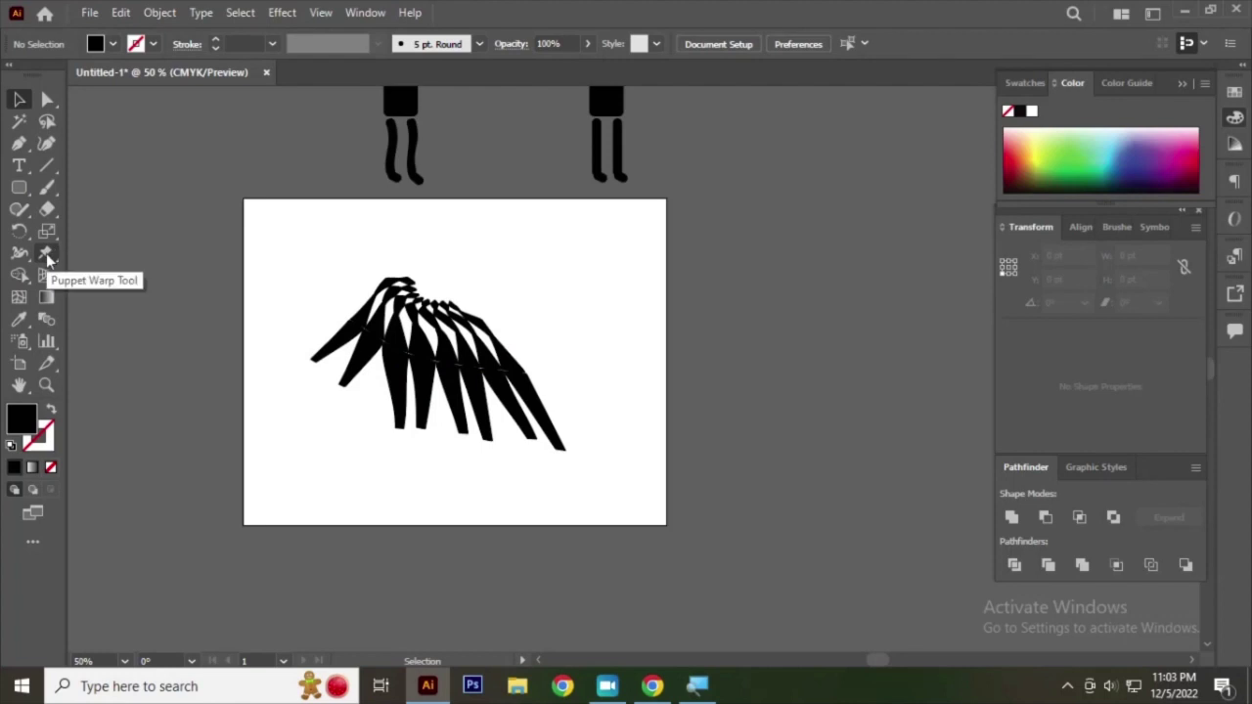
left_click(46, 255)
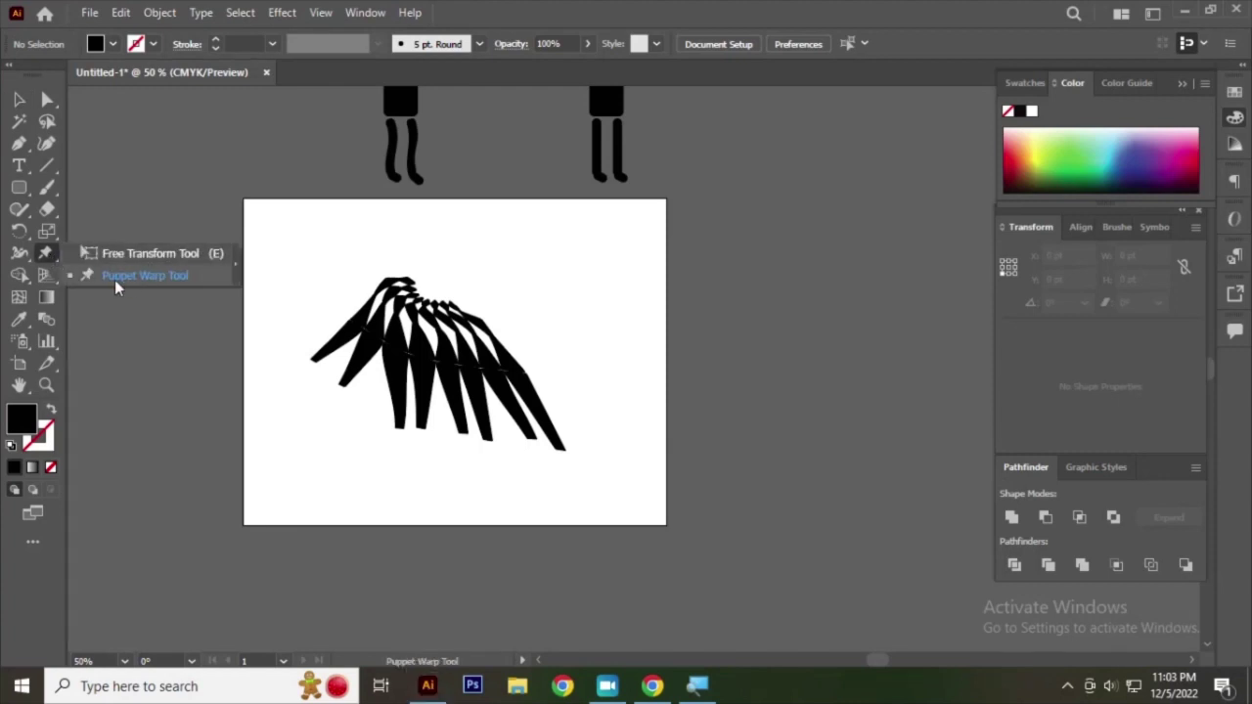
left_click(17, 100)
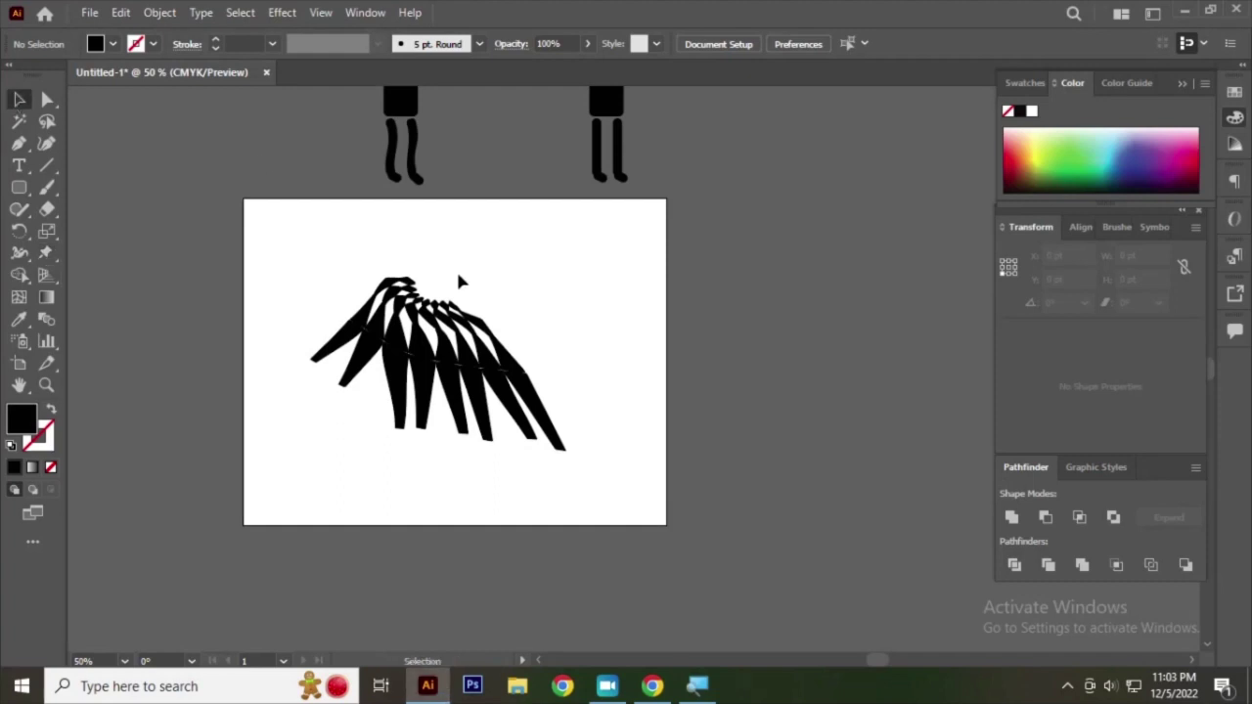